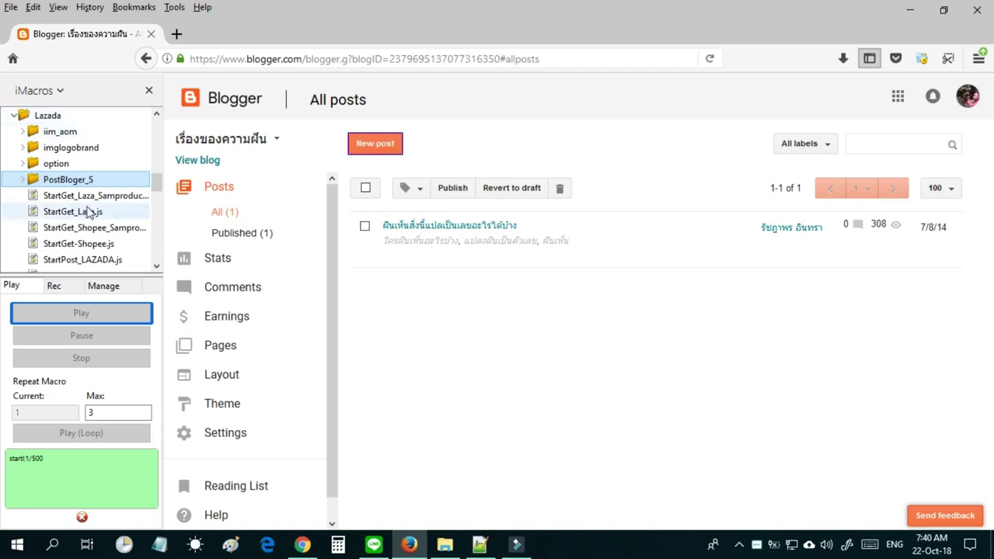
Look through the StartGet-Shopee.js, StartGet_Laza.js and Lazada/Shopee sample-product macros in iMacros.
click(91, 247)
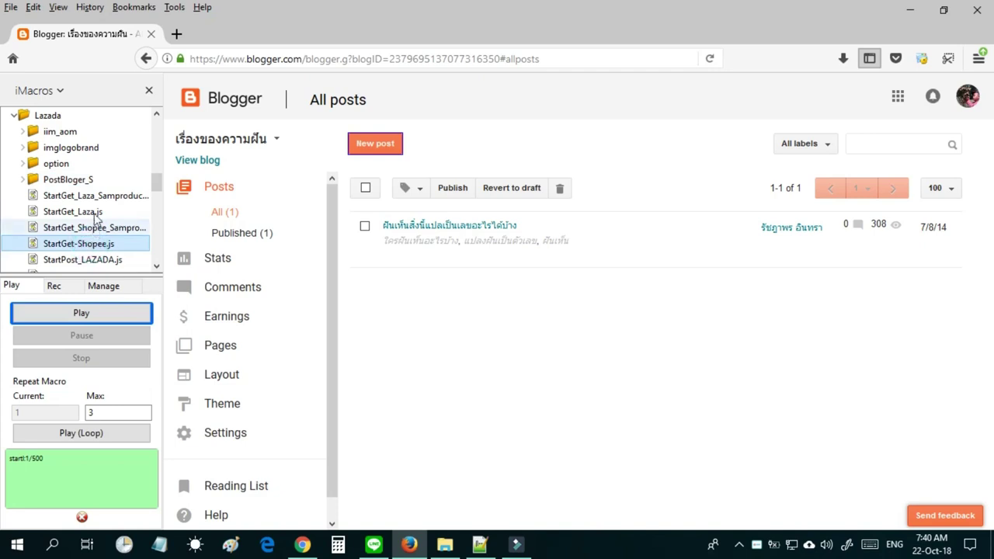
click(95, 202)
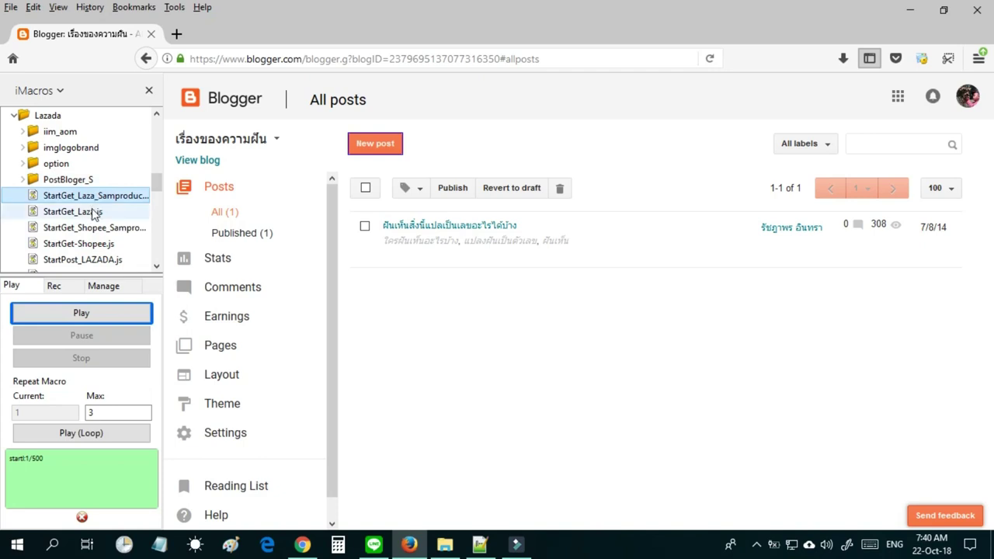
click(93, 212)
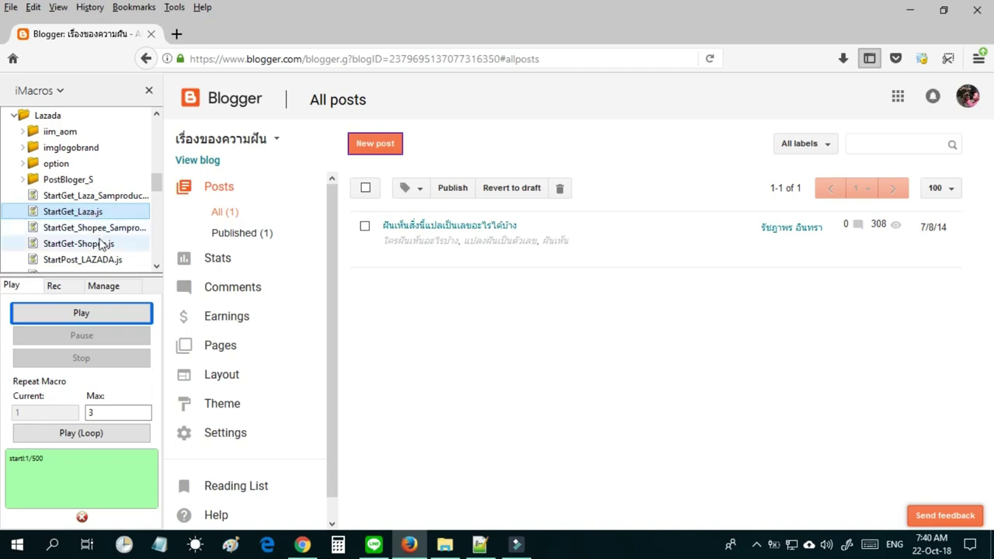
click(100, 230)
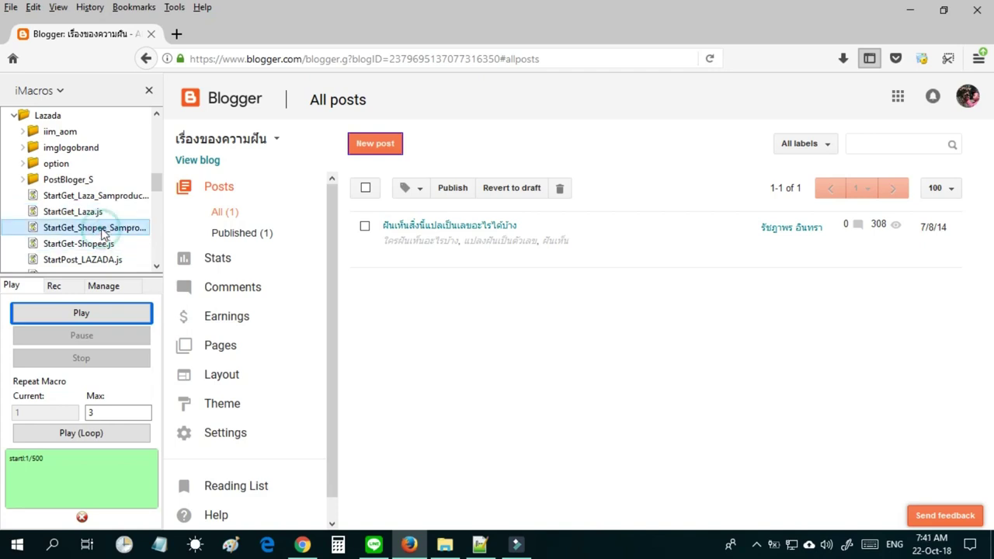
click(105, 243)
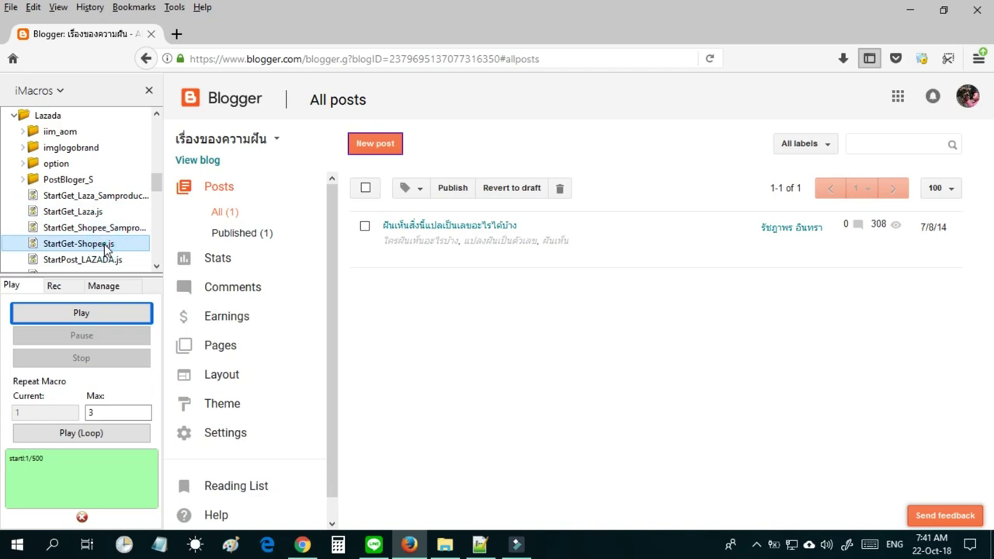
click(107, 199)
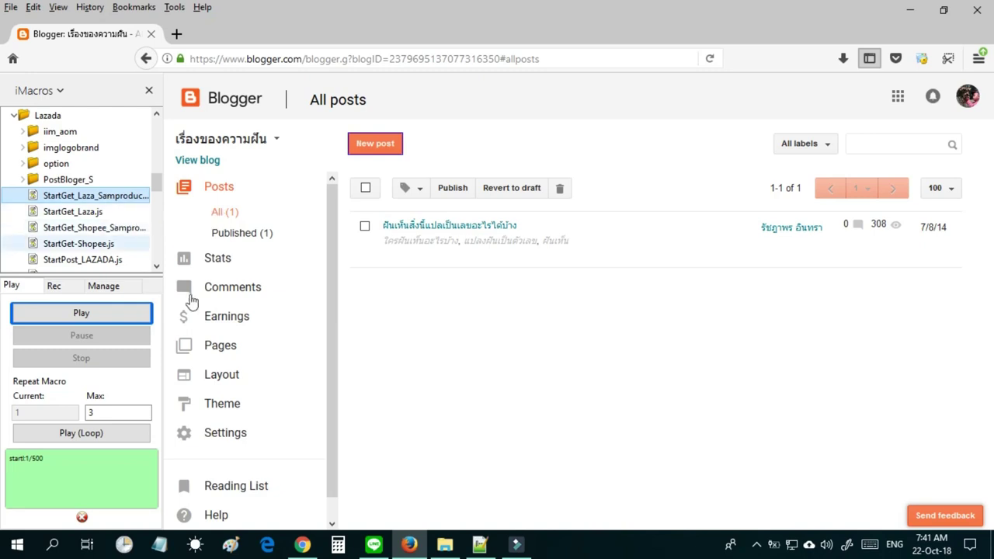
Permanently delete DataLaza's 11 product folders, then select Category_by_User.csv.
click(445, 546)
click(256, 437)
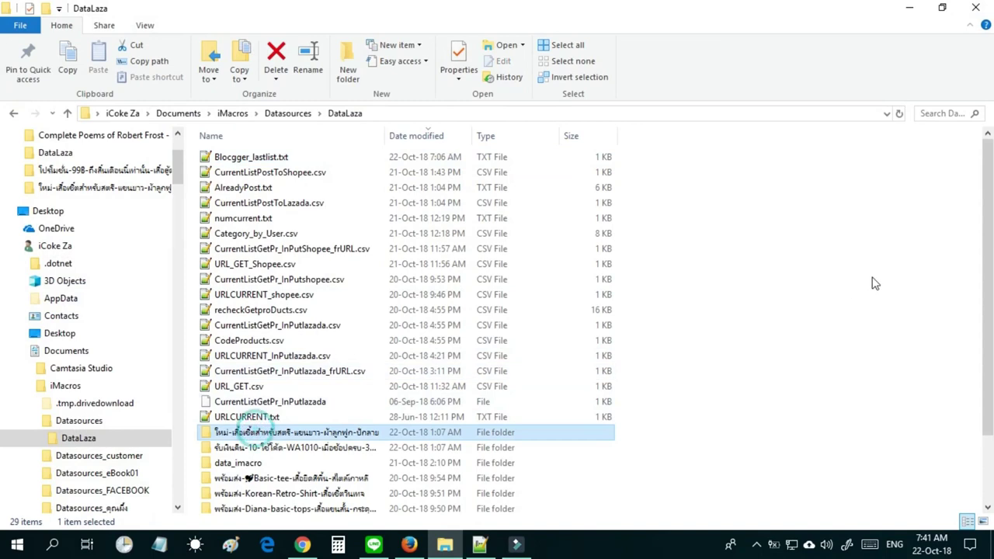
scroll(991, 360, down, 2)
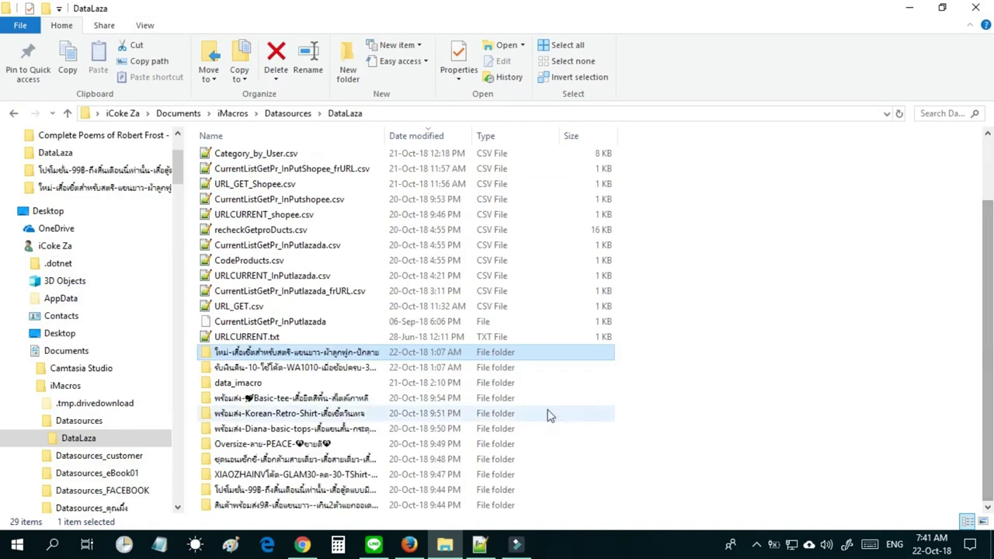
shift+click(332, 506)
key(shift+Delete)
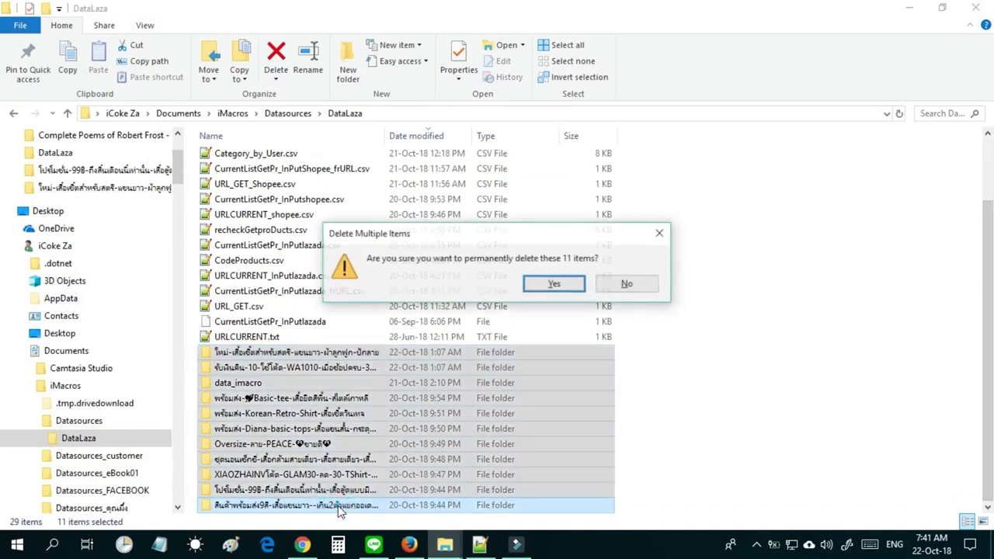
key(Return)
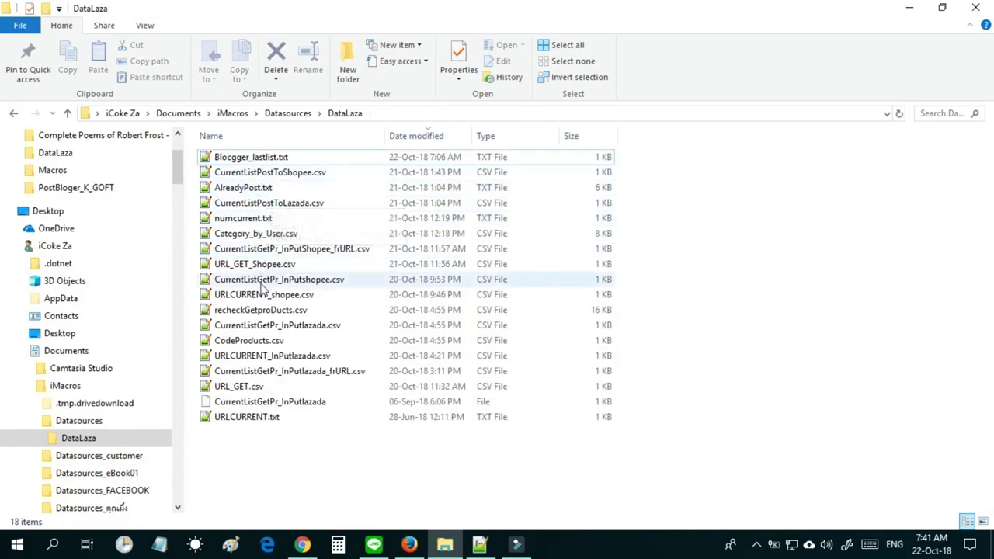
click(256, 234)
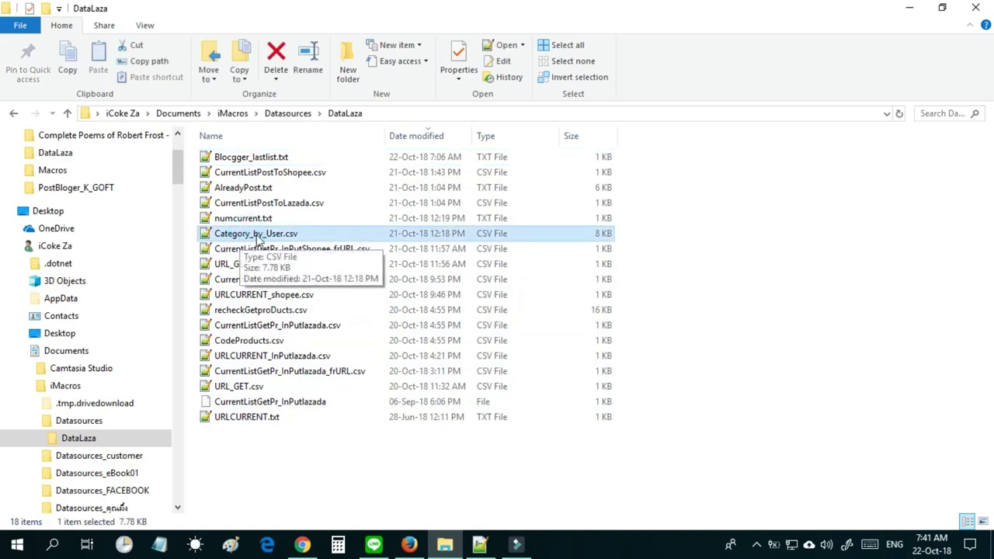
click(263, 236)
Open Category_by_User.csv in Notepad++, delete all its contents and save it.
double_click(263, 235)
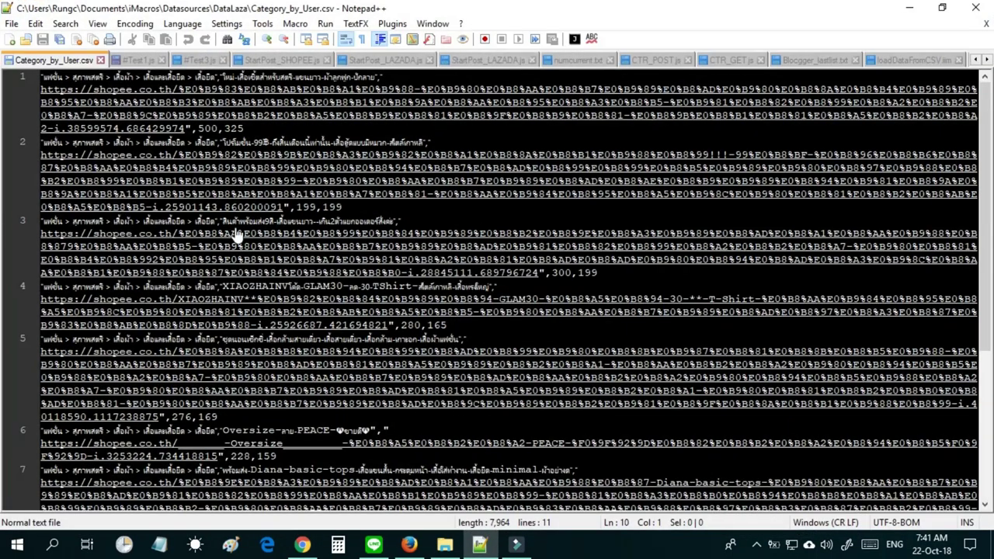
key(ctrl+a)
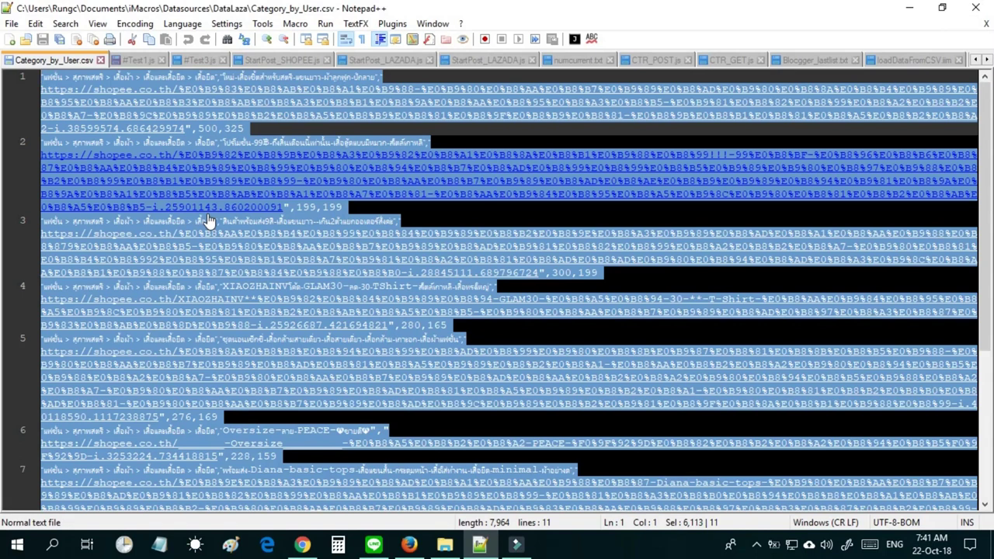
key(Delete)
key(ctrl+s)
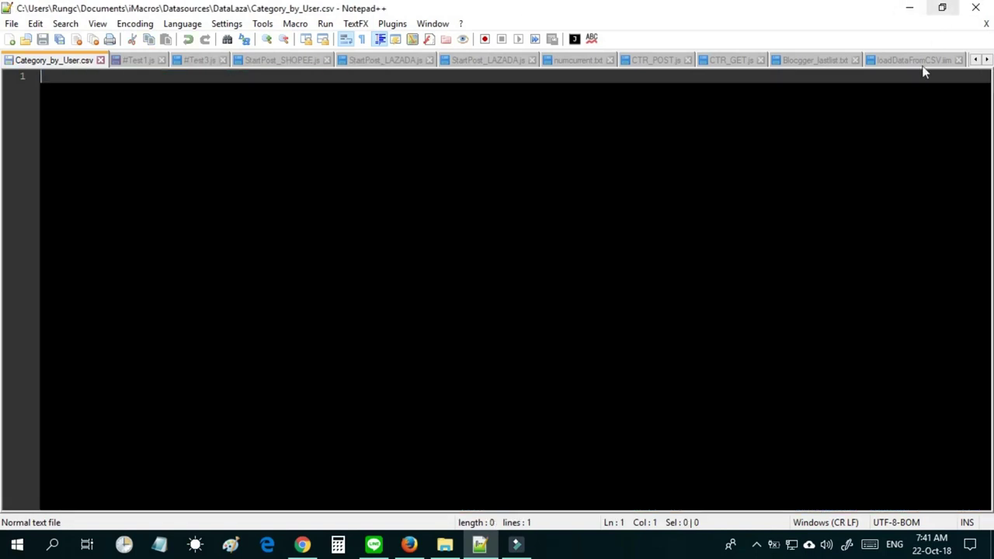
Close all files without saving the test script's changes, then minimize Notepad++.
key(ctrl+shift+w)
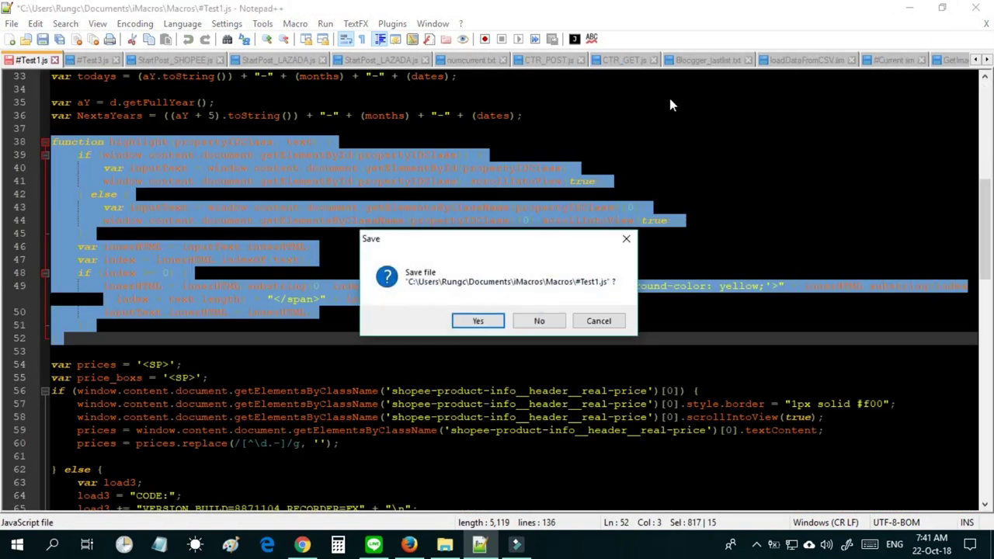
click(525, 320)
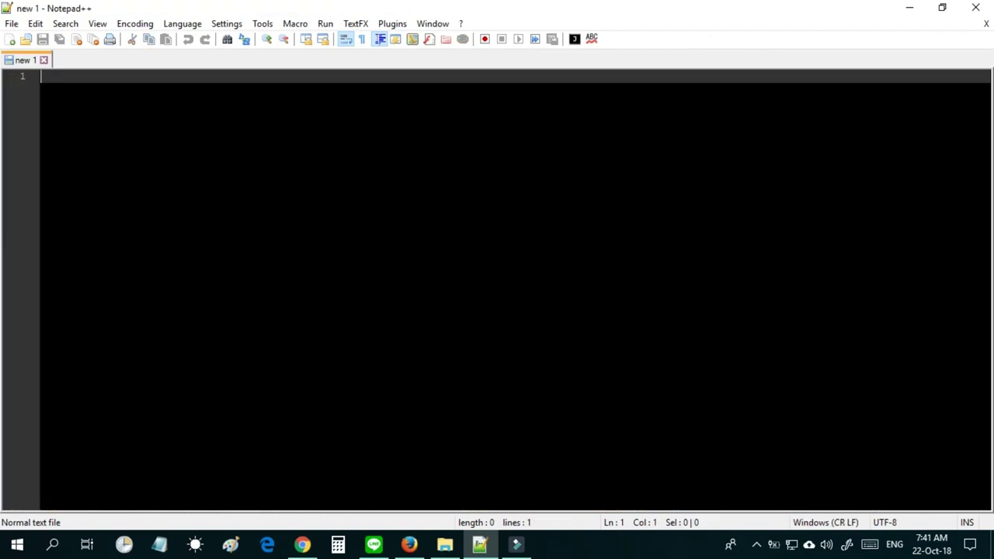
click(910, 7)
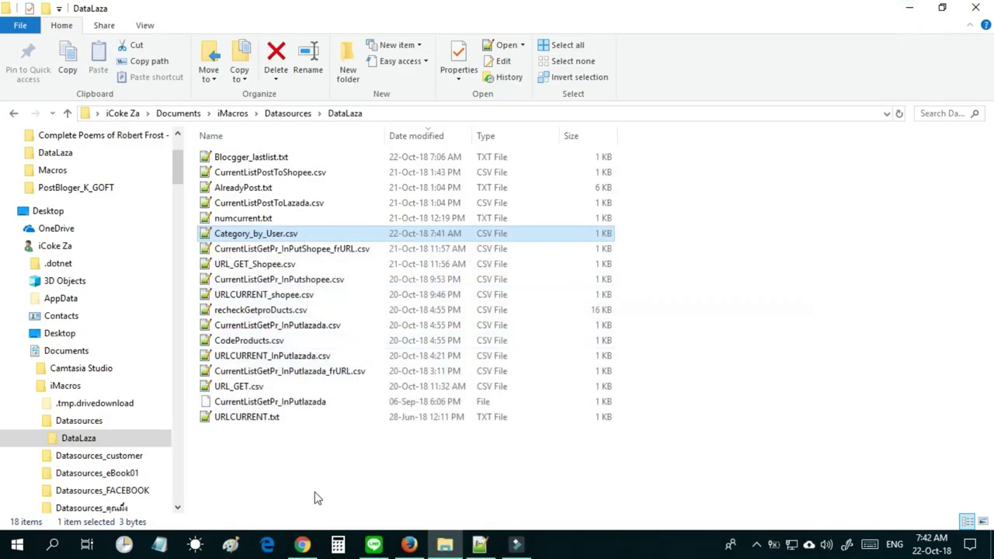
Confirm Category_by_User.csv is now 3 bytes, then minimize File Explorer to return to Firefox.
click(317, 486)
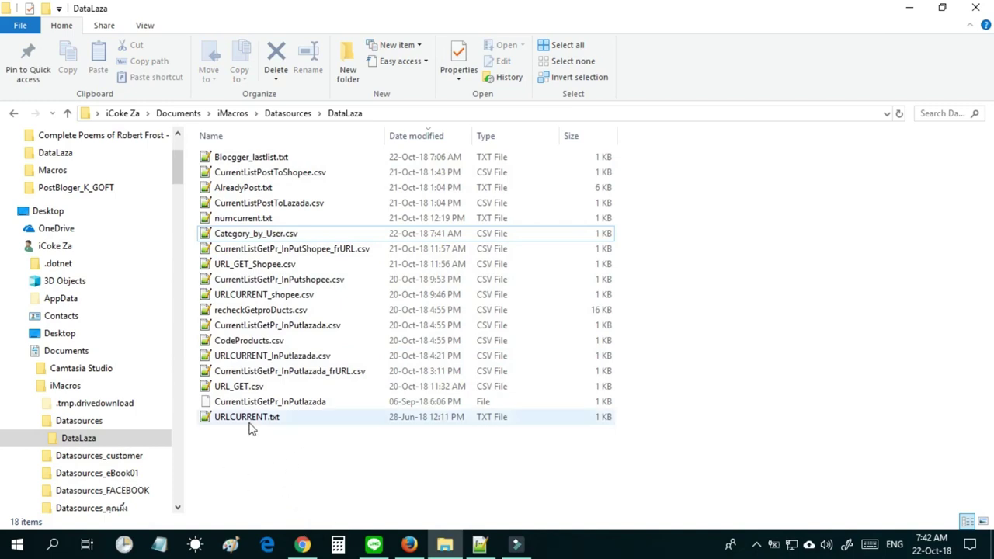
click(253, 233)
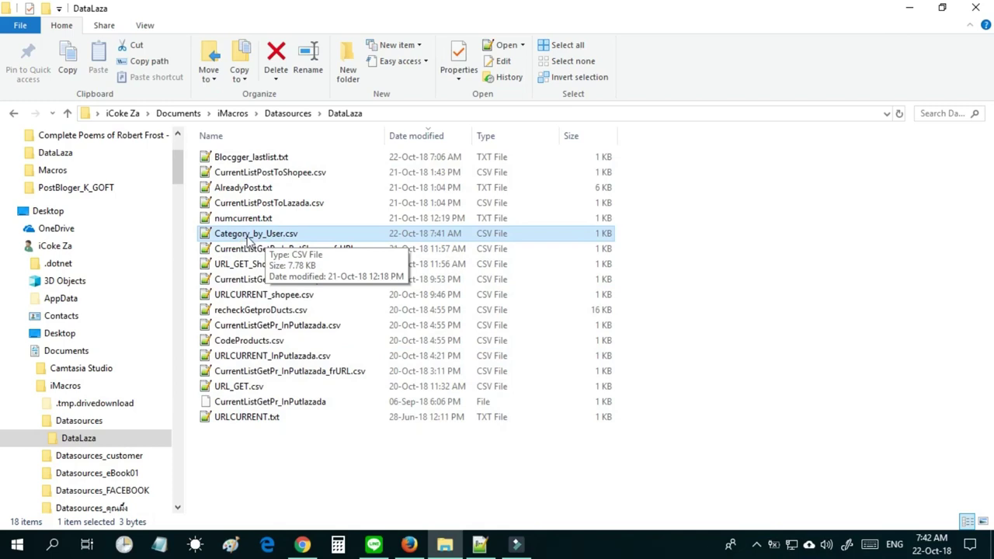
right_click(248, 237)
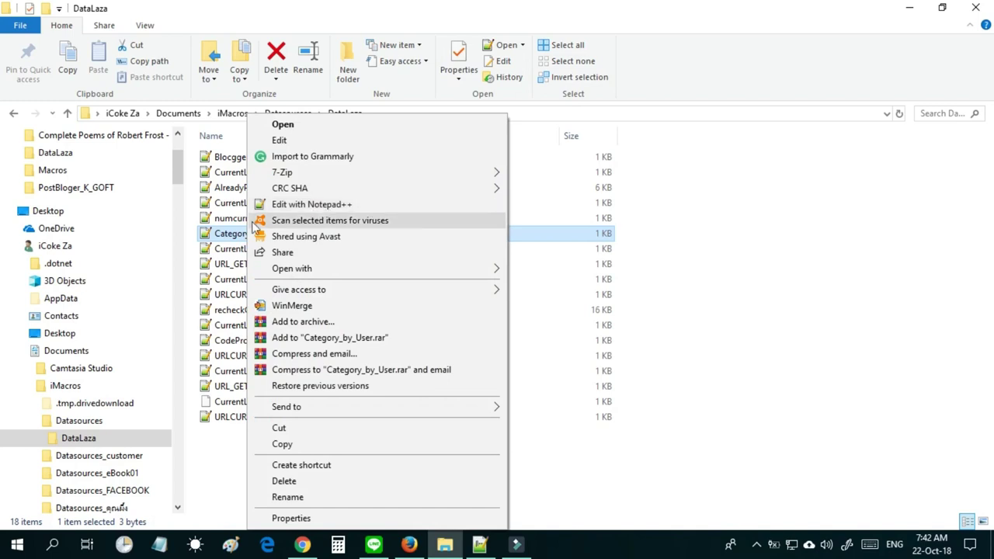
click(229, 465)
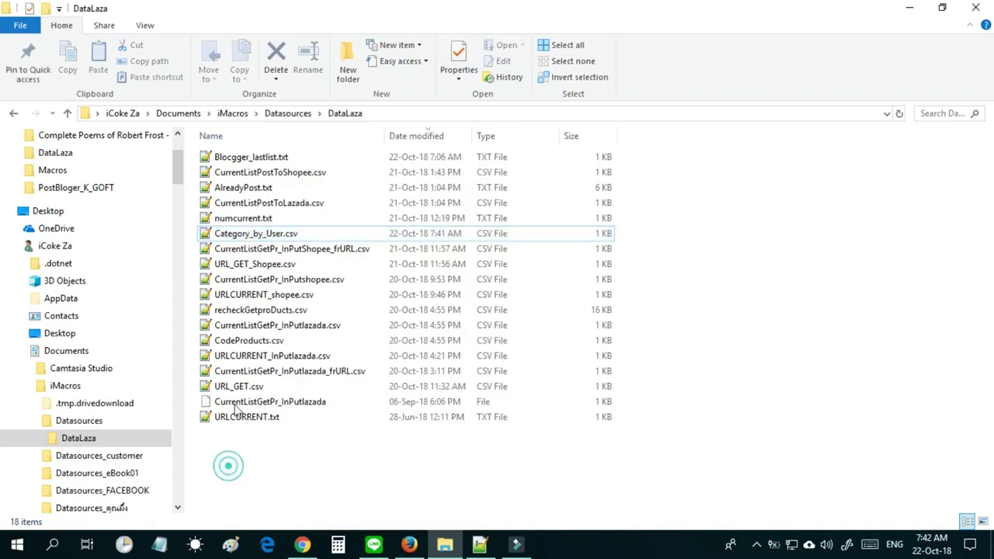
click(261, 237)
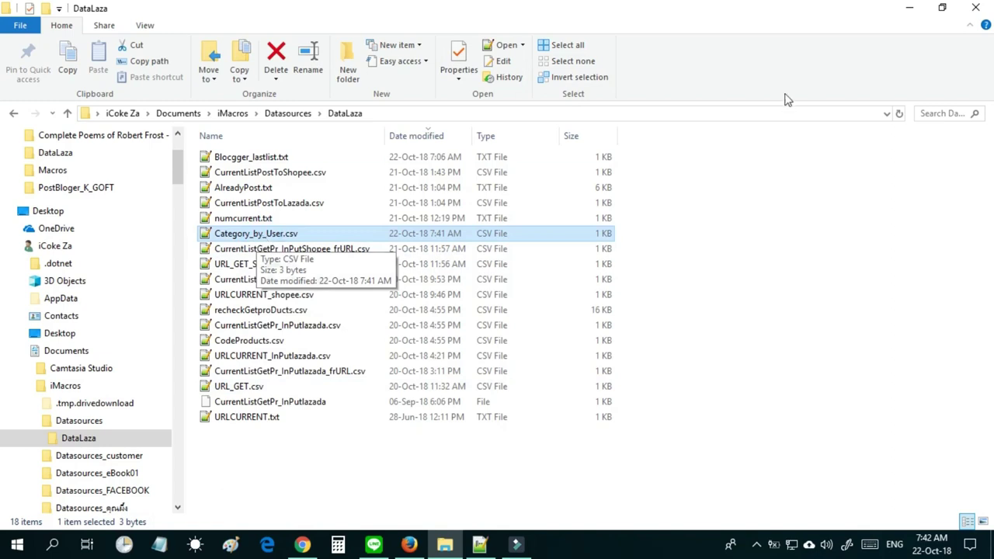
click(910, 11)
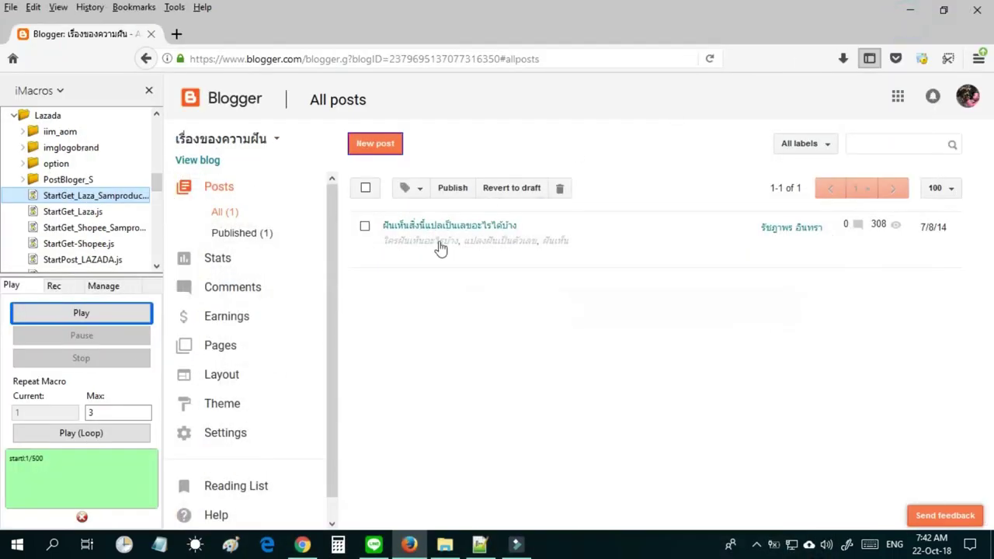
Run StartGet_Laza.js with a 50 baht price markup, then stop it.
click(70, 214)
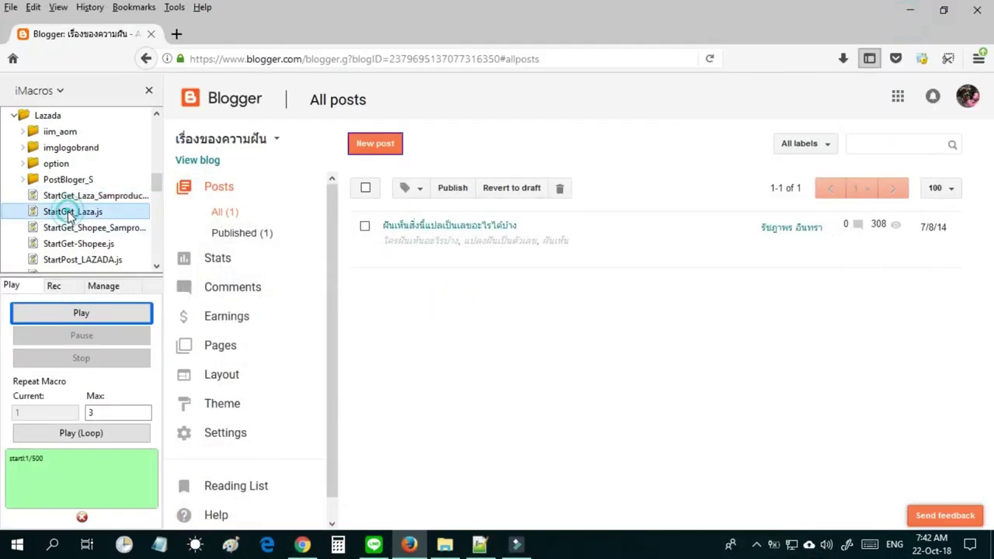
double_click(70, 214)
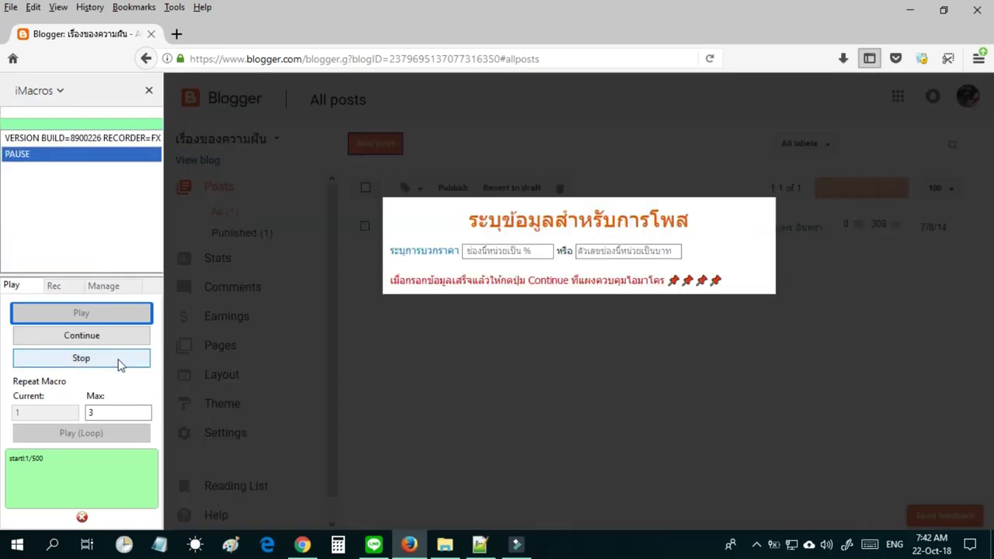
click(665, 253)
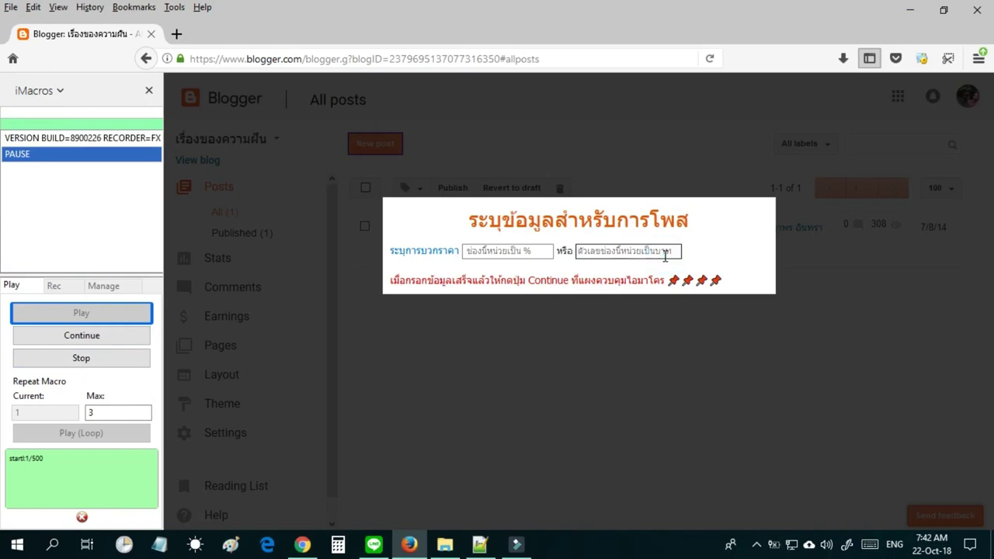
text(50)
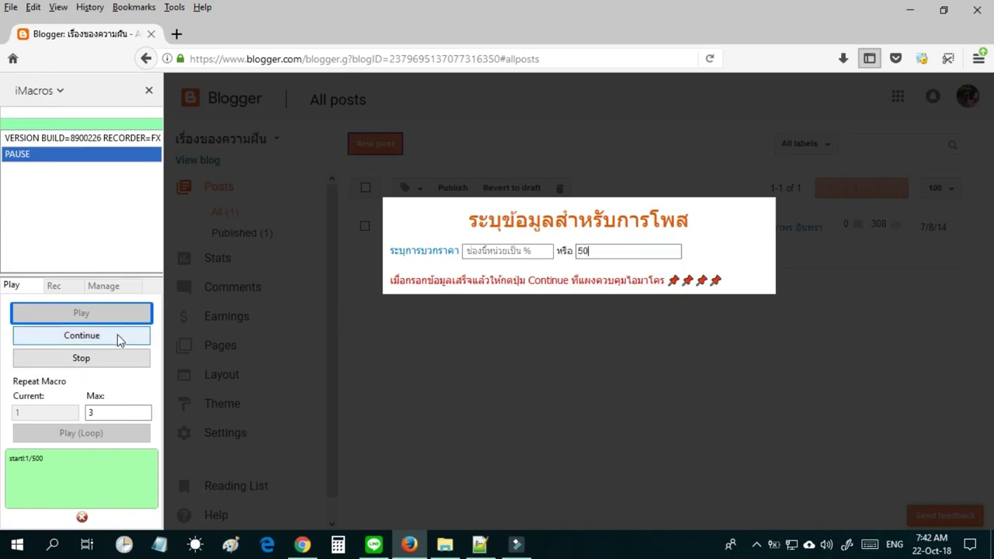
click(116, 334)
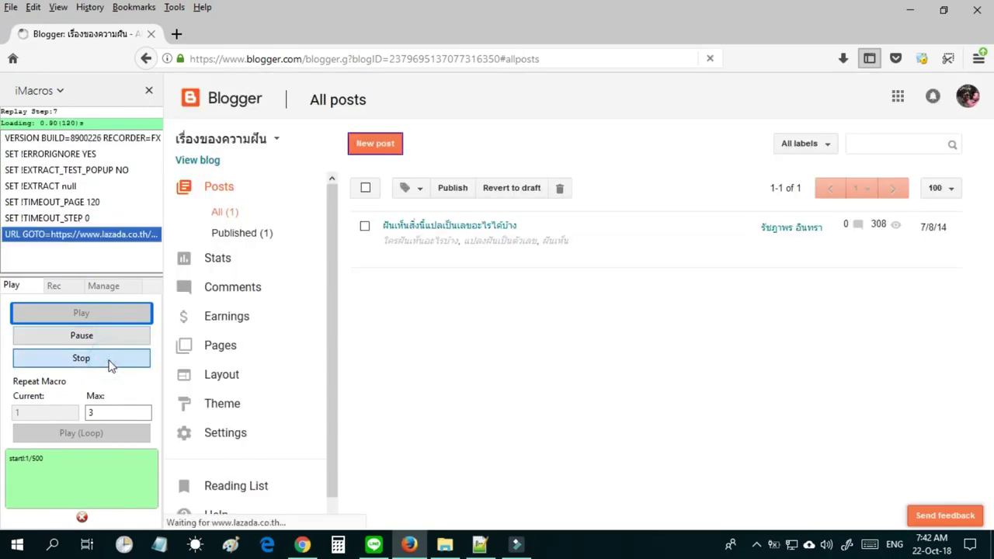
click(107, 359)
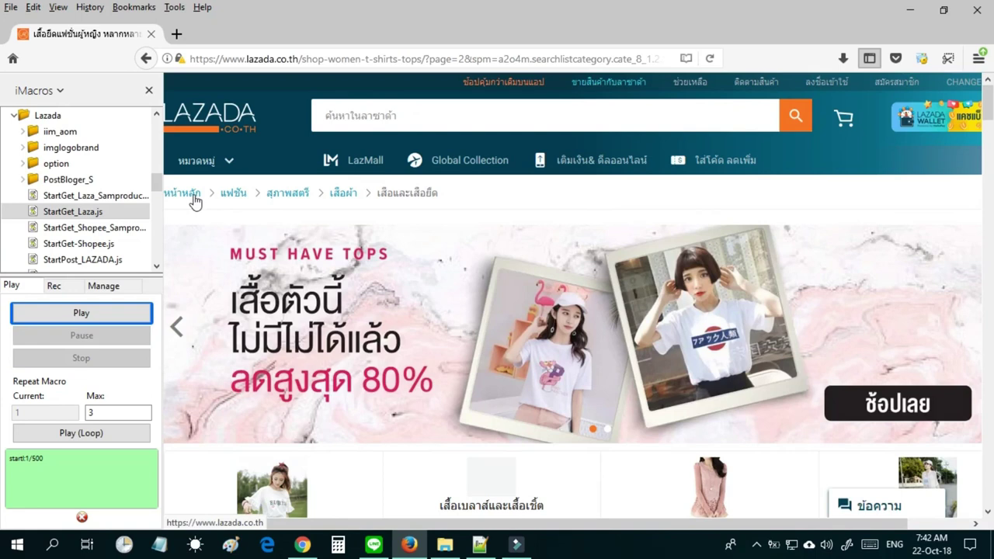
Go from Lazada's home page to the อาหารเสริม supplements category.
click(193, 198)
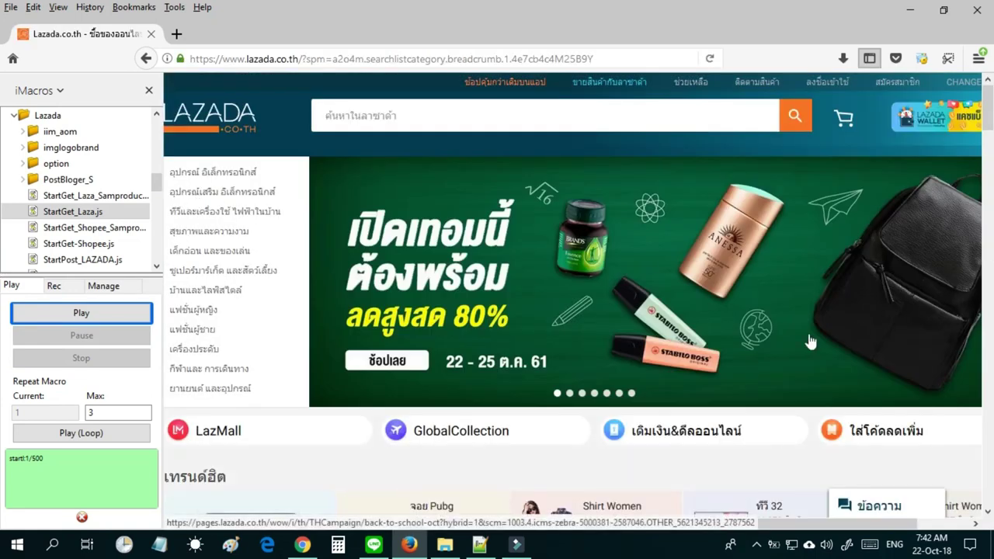
mouse_move(266, 237)
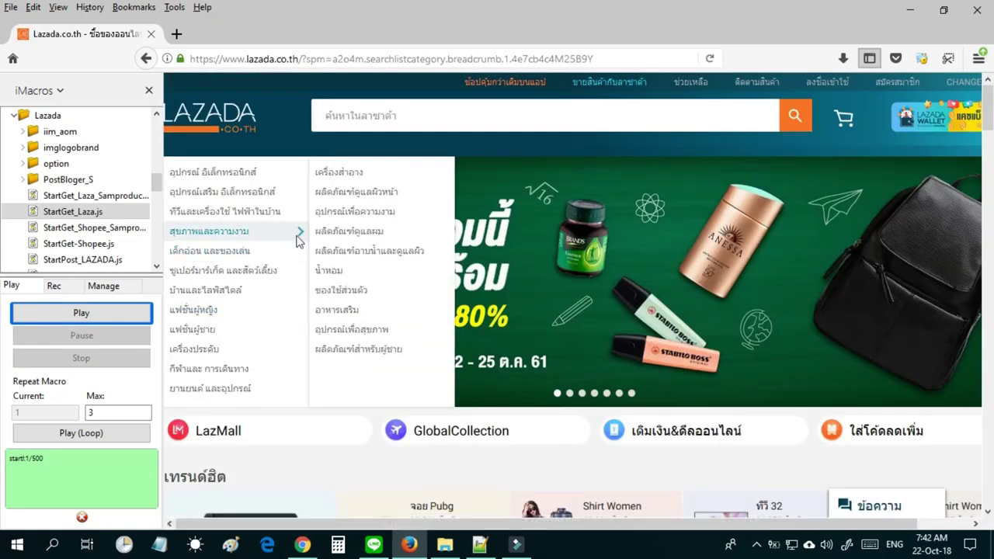
click(353, 313)
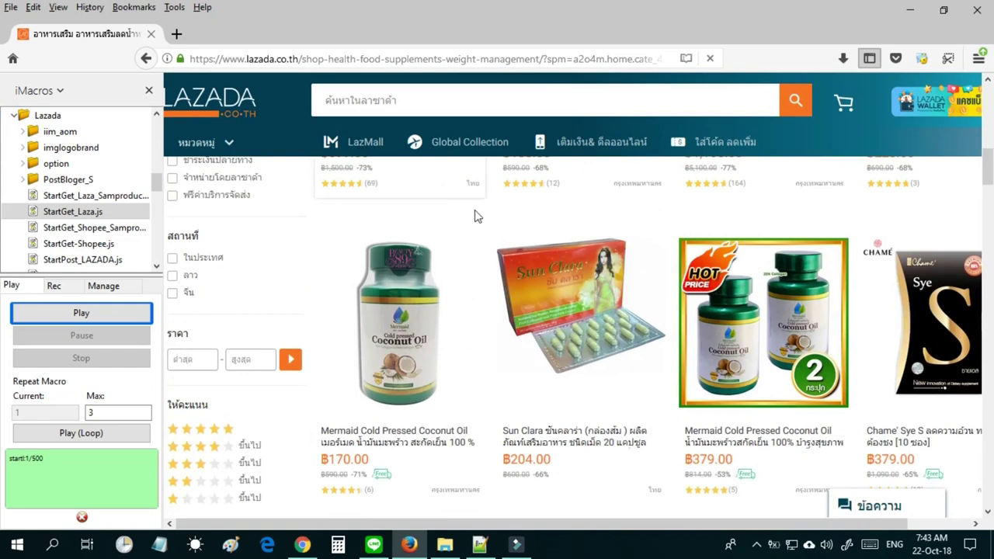
Start the StartGet_Laza.js macro on the supplements page.
click(75, 214)
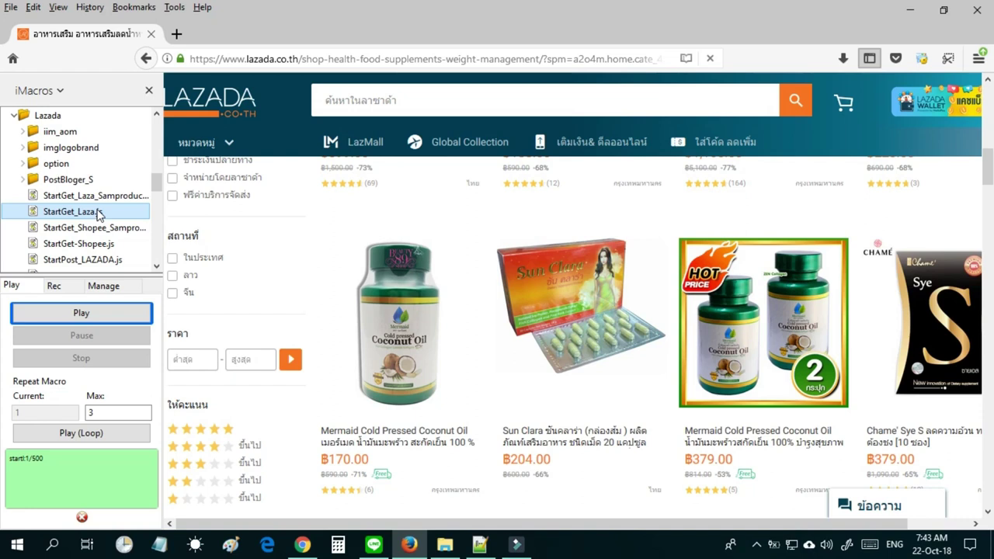
double_click(98, 214)
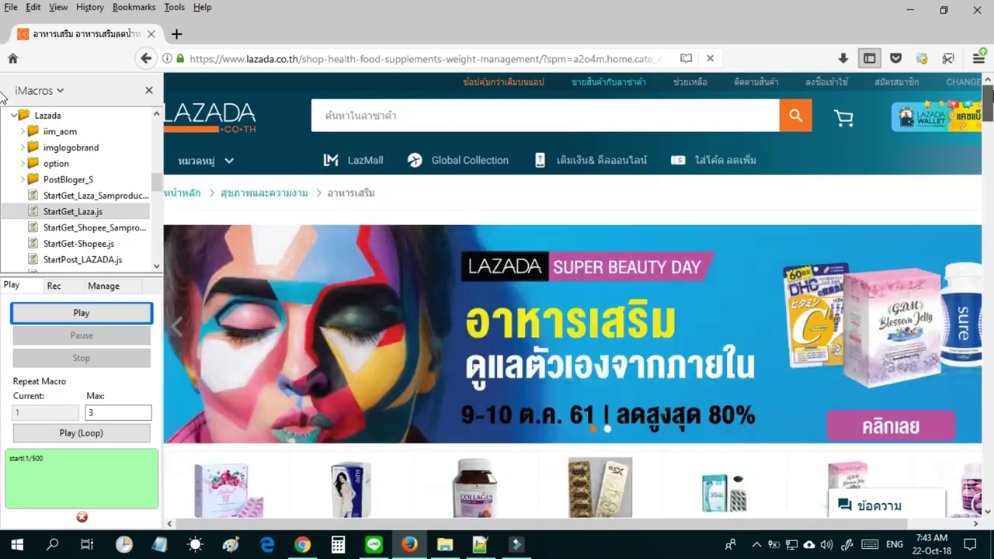
drag(377, 192, 330, 200)
scroll(938, 174, down, 8)
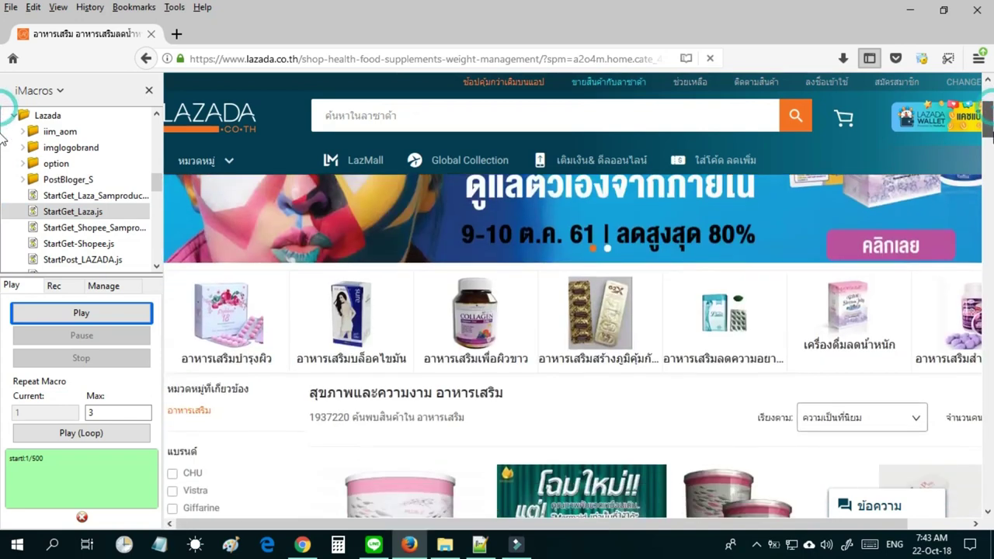
click(73, 213)
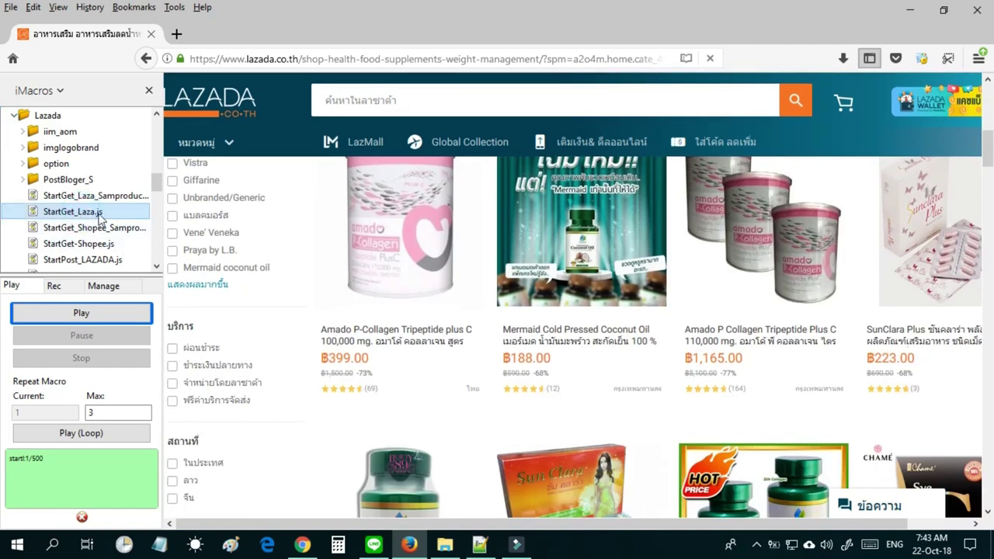
click(115, 318)
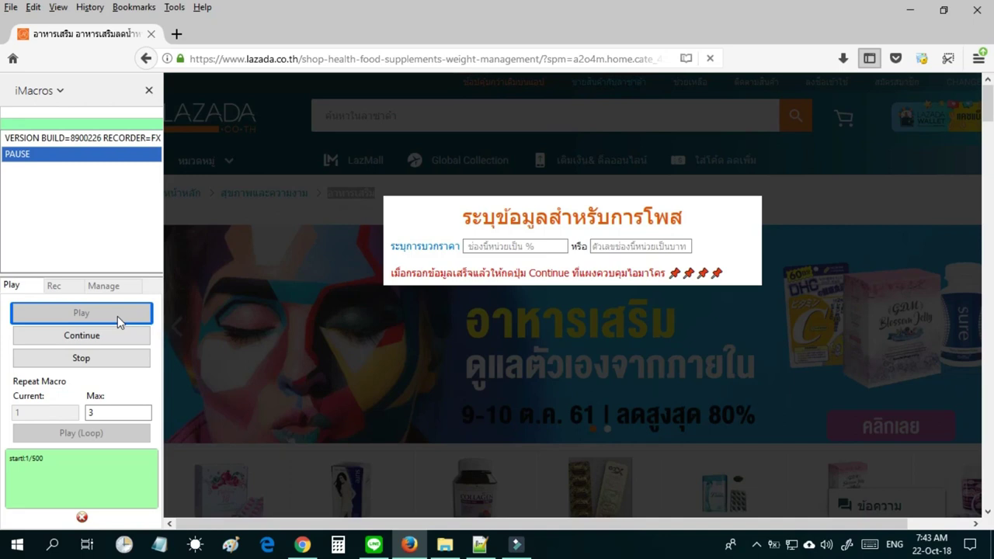
Leave the percentage markup blank and enter 100 in the baht markup field.
click(469, 246)
text(10)
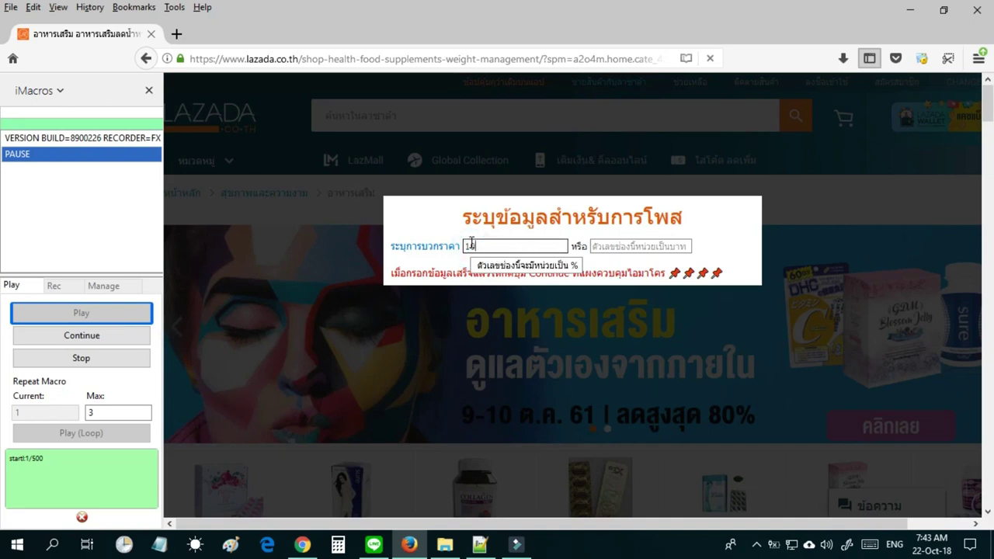
key(BackSpace)
key(BackSpace)
click(596, 245)
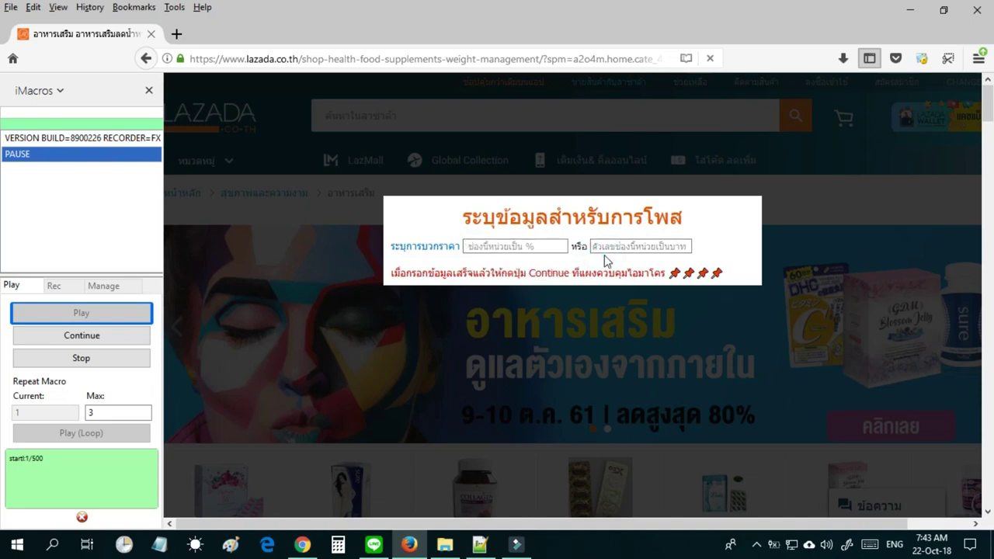
click(606, 246)
text(100)
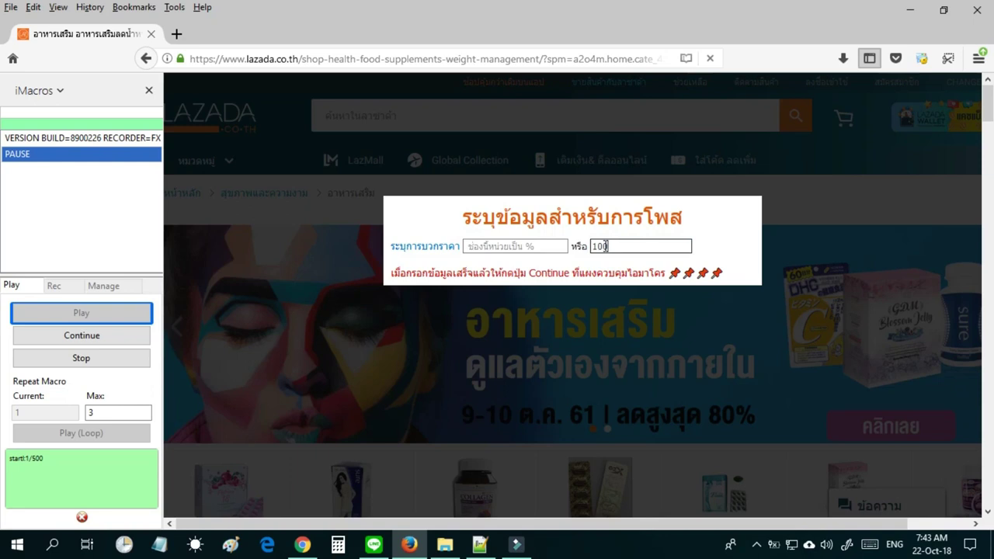
key(BackSpace)
key(BackSpace)
text(0)
key(BackSpace)
text(-)
key(BackSpace)
key(BackSpace)
key(BackSpace)
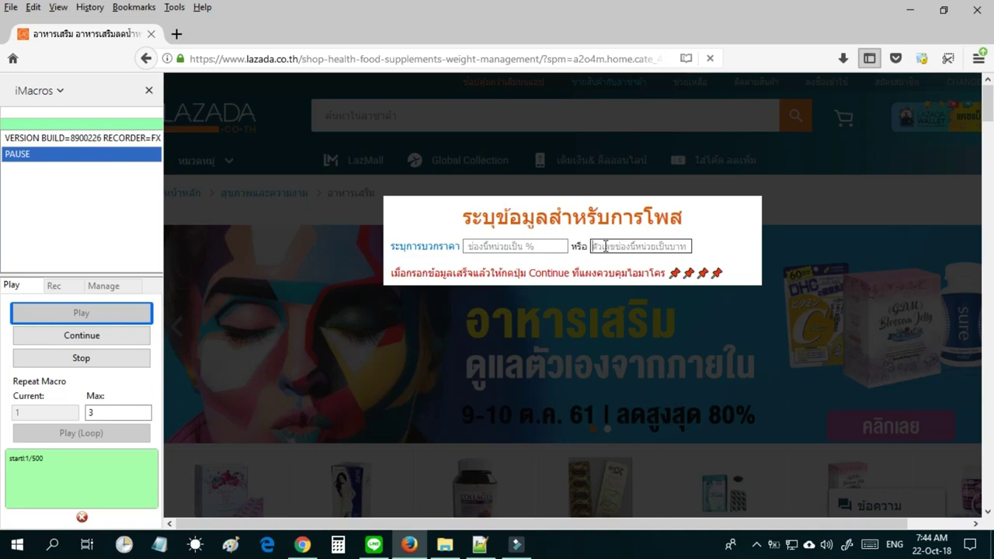
text(100)
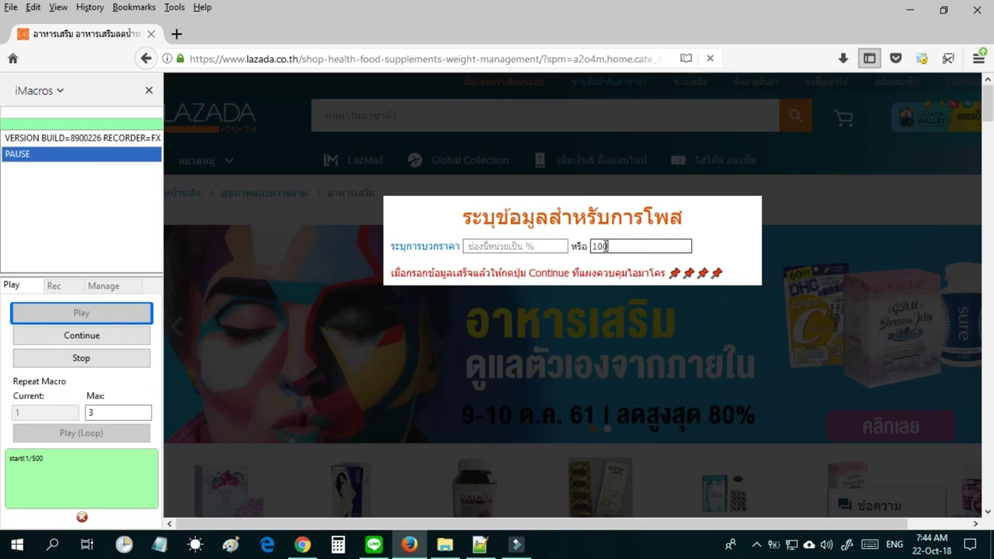
Resume the macro with the 100 baht markup, then switch to the DataLaza folder.
click(81, 337)
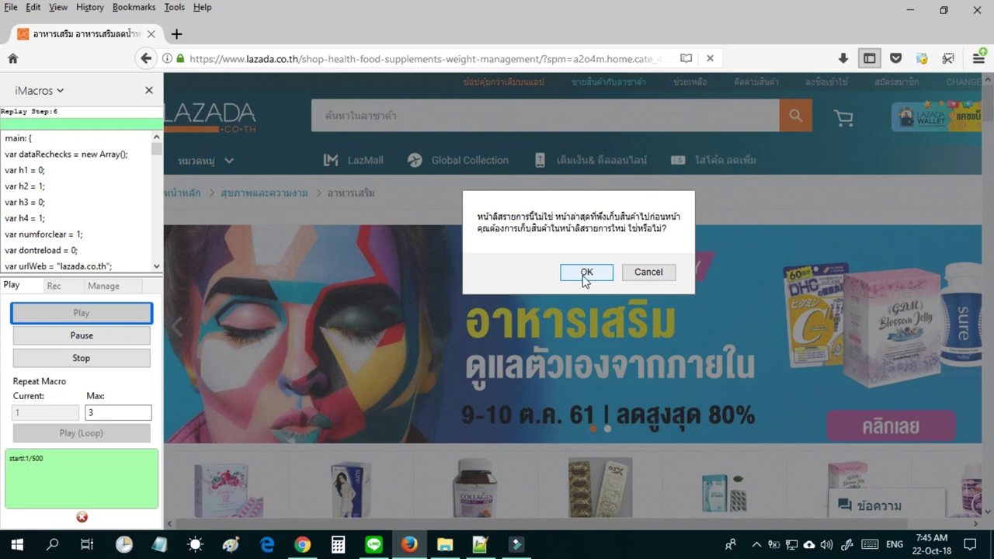
double_click(455, 58)
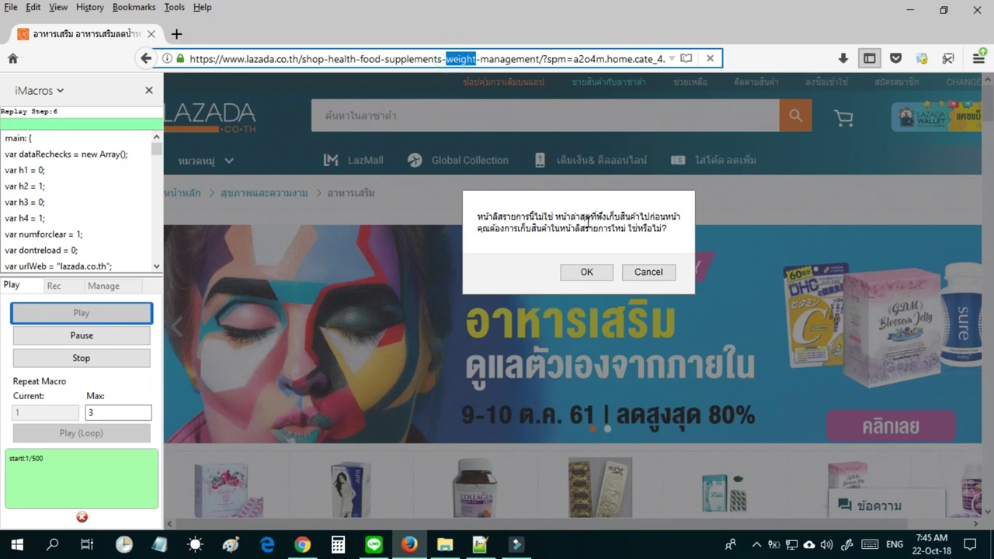
click(588, 224)
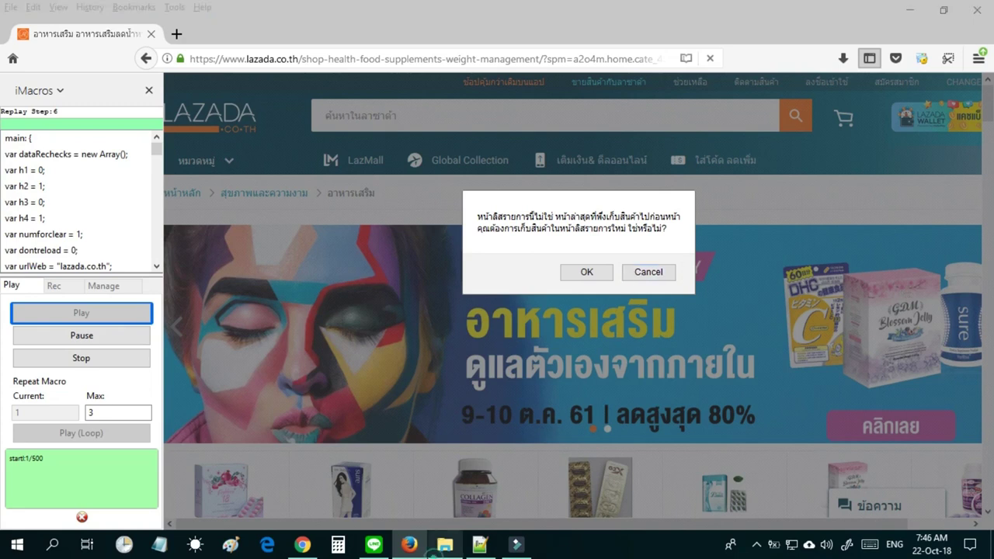
click(445, 544)
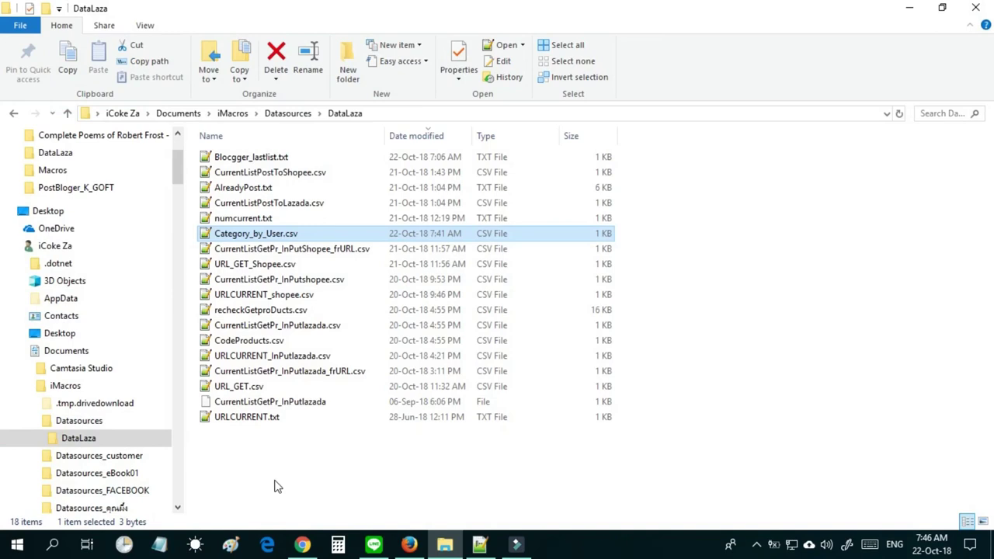
Minimize the DataLaza folder window to get back to Firefox.
click(909, 8)
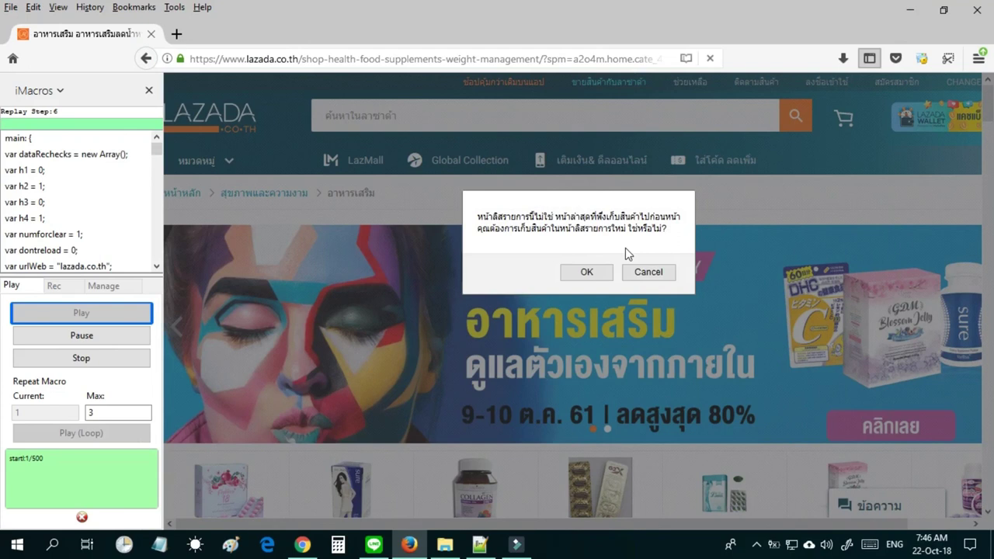
Click OK to collect products from the supplements listing page.
click(446, 546)
click(450, 547)
click(587, 274)
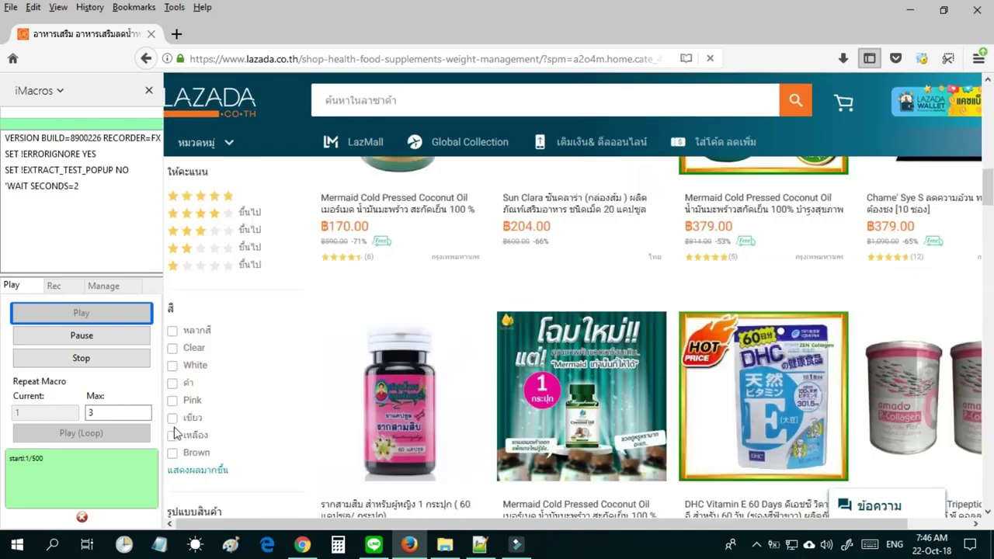
scroll(175, 434, down, 15)
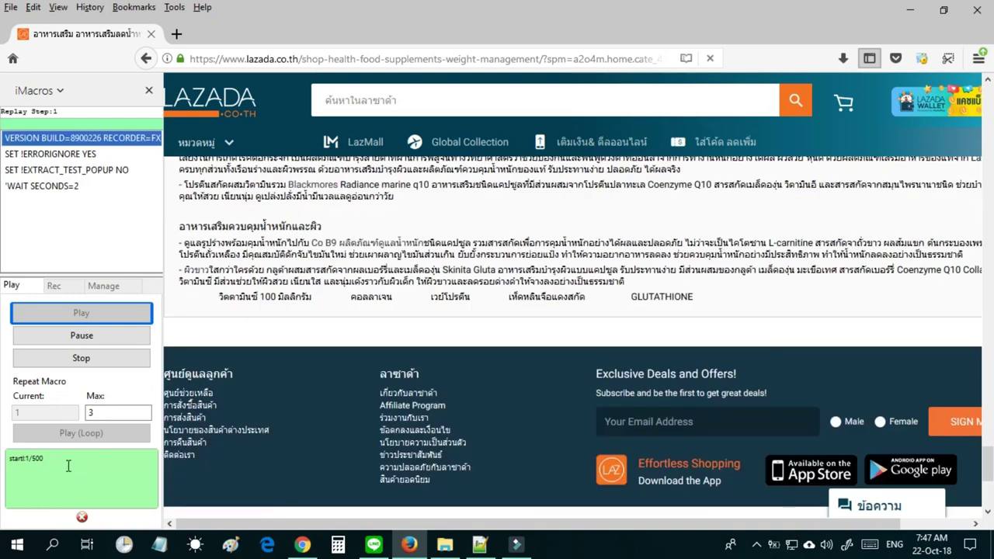
Expand the product's full description, then stop the running macro.
click(69, 473)
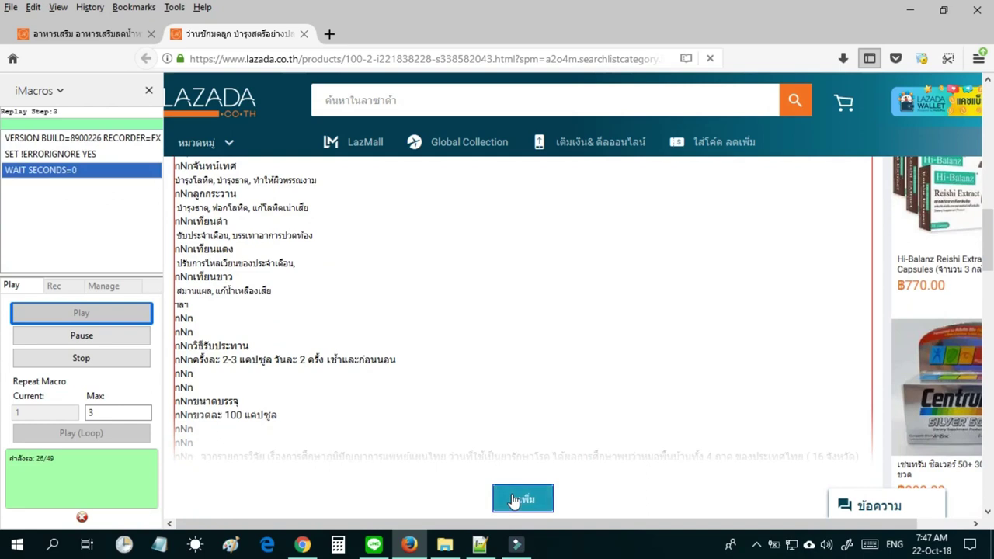
click(513, 499)
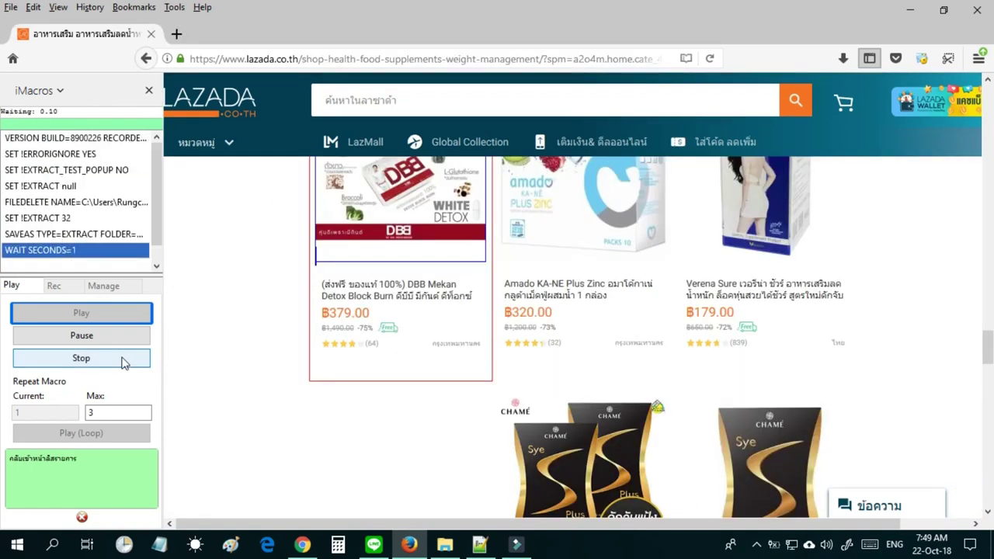
click(124, 359)
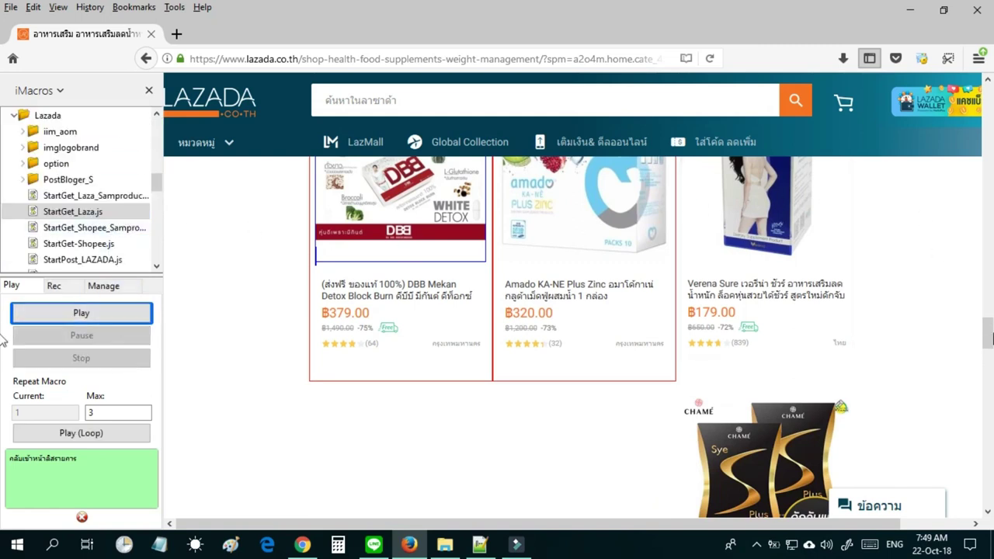
scroll(989, 326, up, 5)
Copy the Verena Sure product link and paste it into Notepad.
right_click(795, 402)
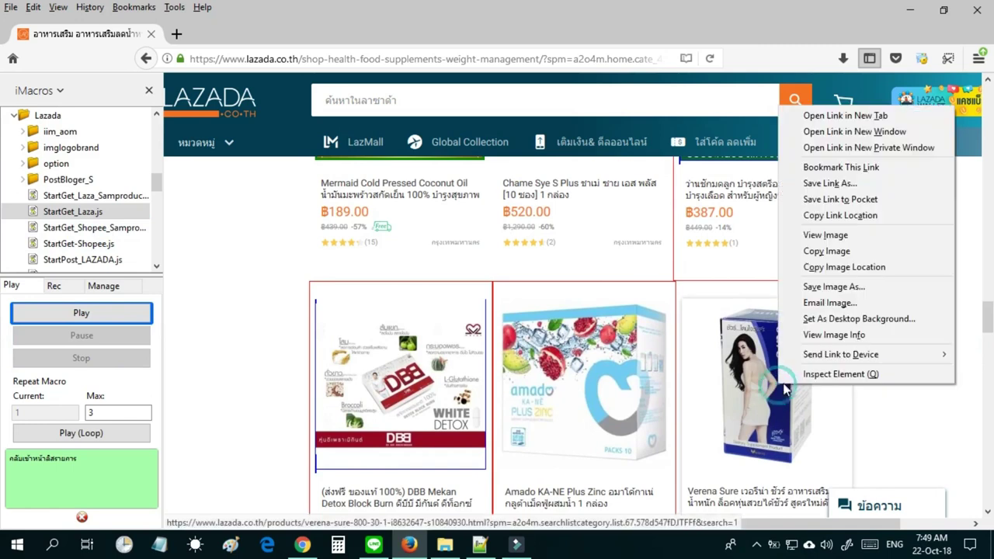
click(840, 215)
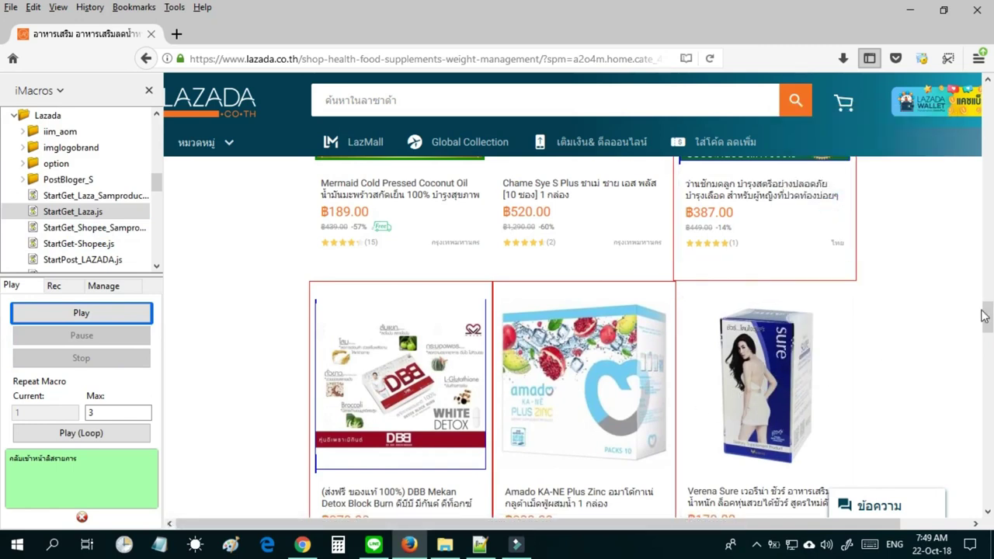
scroll(989, 329, down, 4)
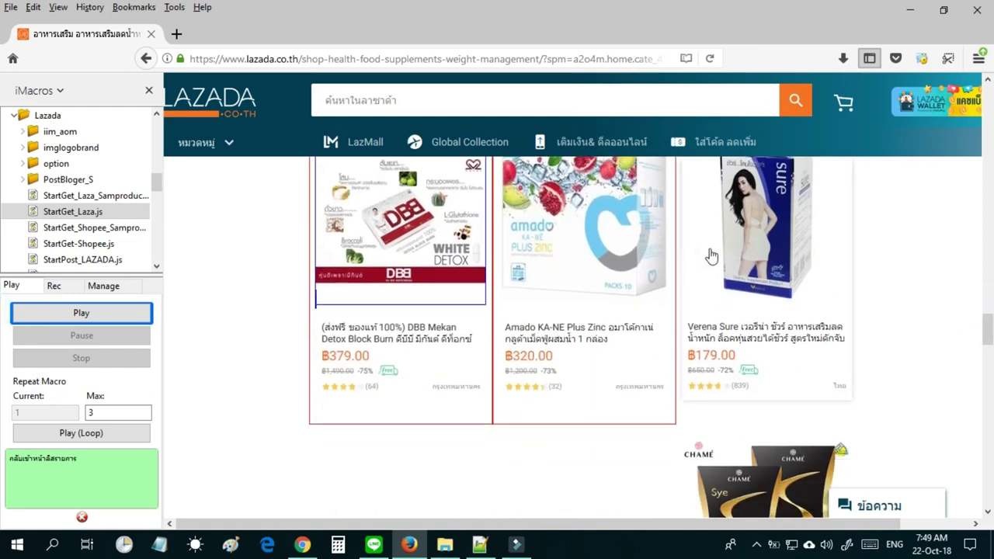
right_click(747, 243)
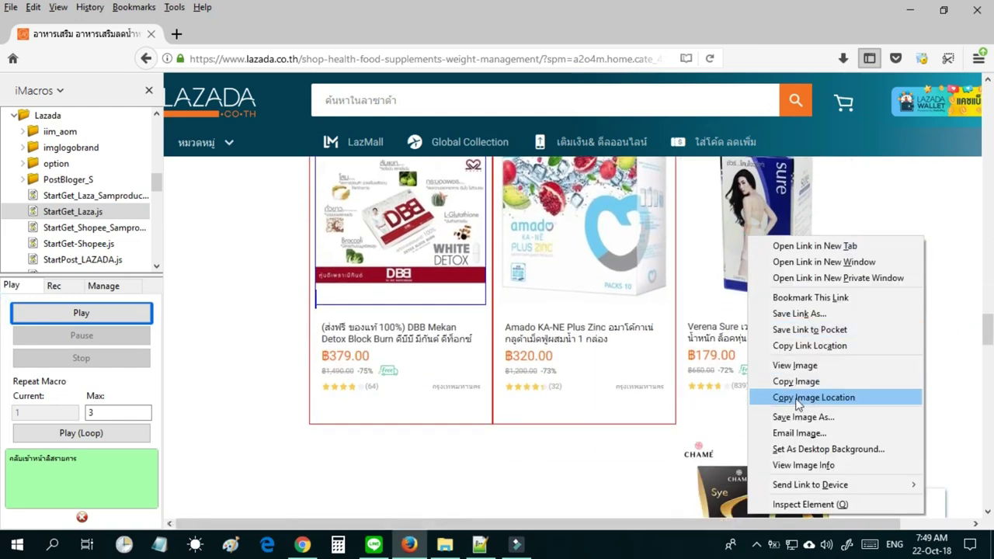
click(833, 353)
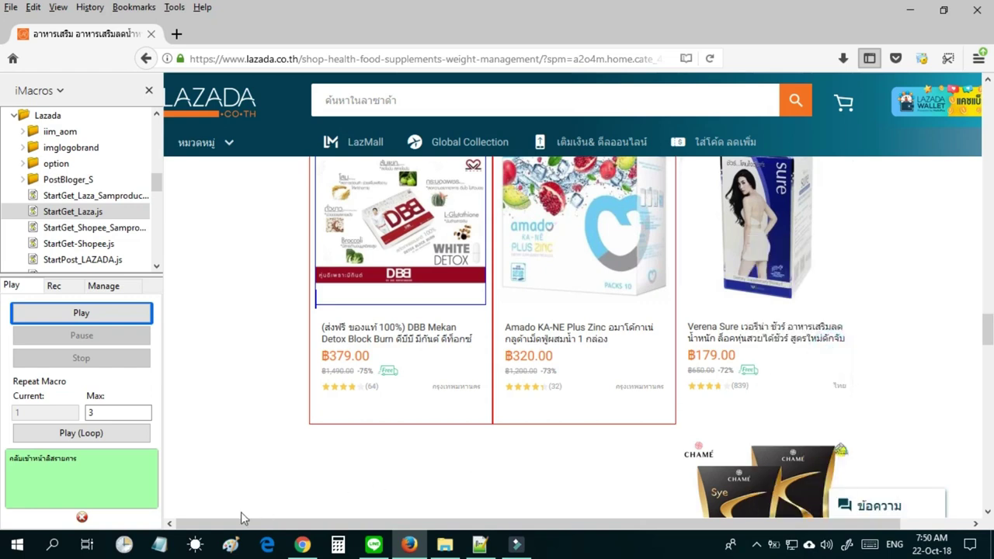
click(161, 546)
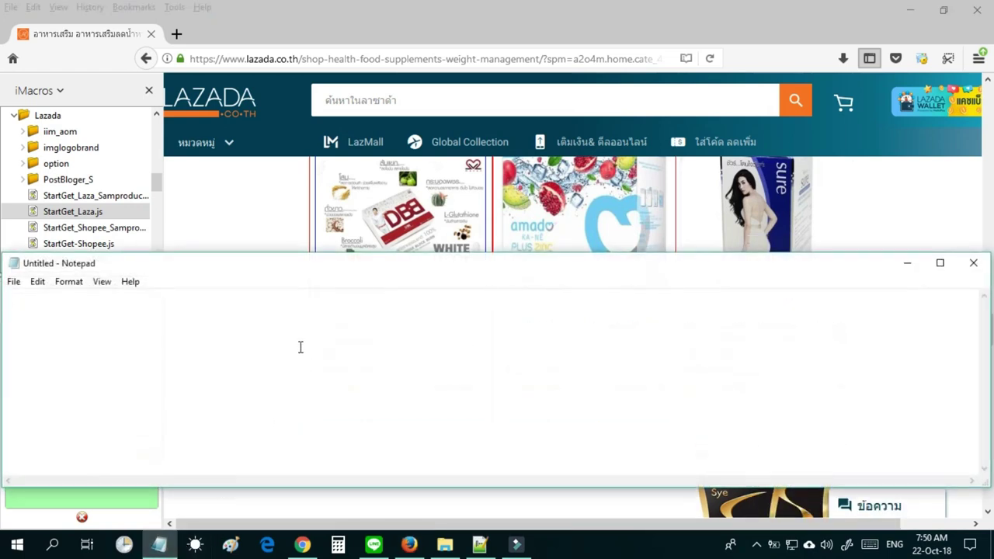
key(ctrl+v)
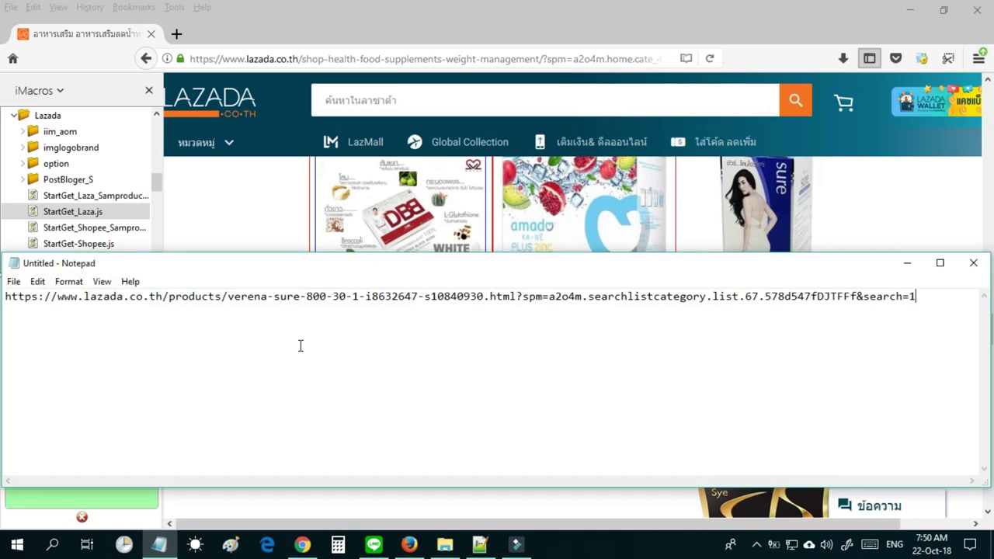
Add the Giffarine Nutri Folic product link as the second line in Notepad.
click(572, 7)
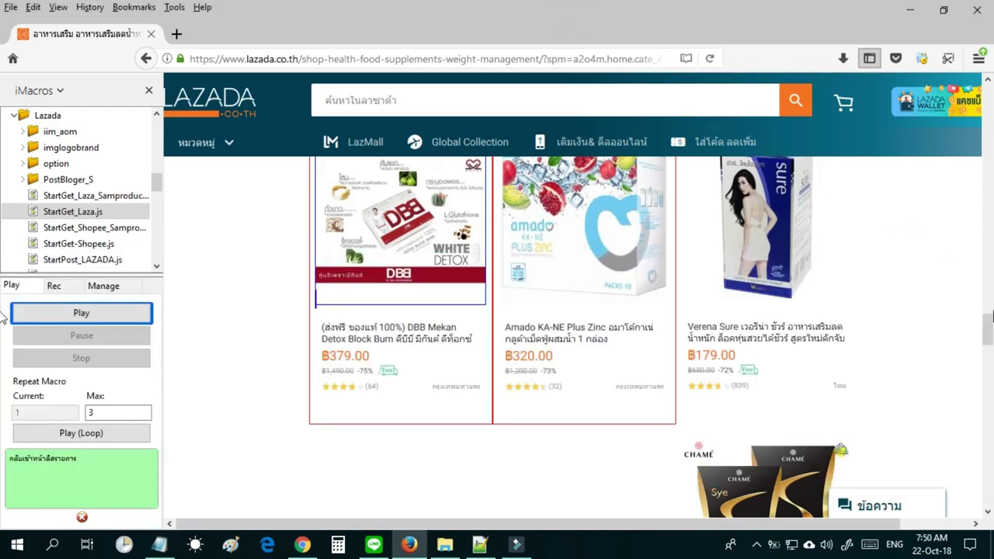
drag(985, 333, 983, 379)
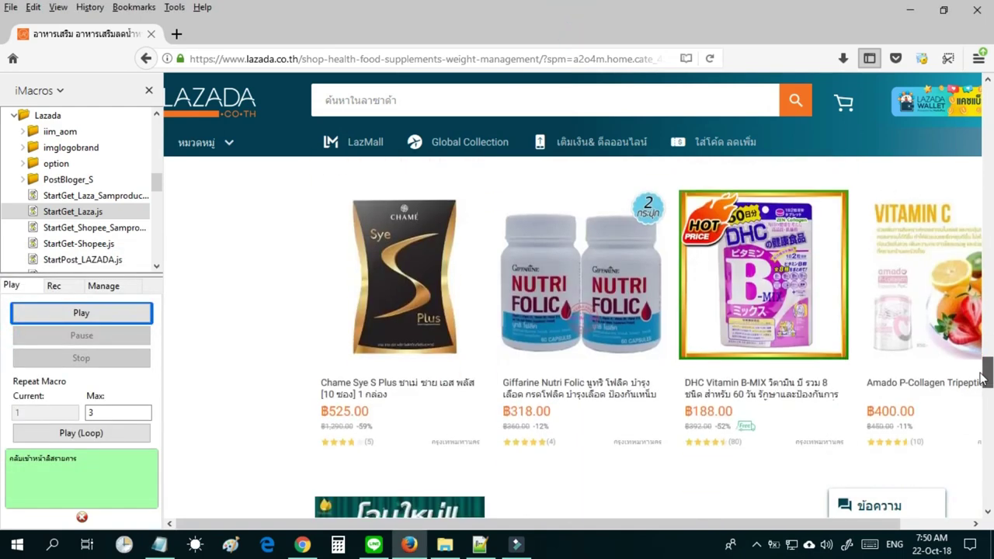
right_click(583, 302)
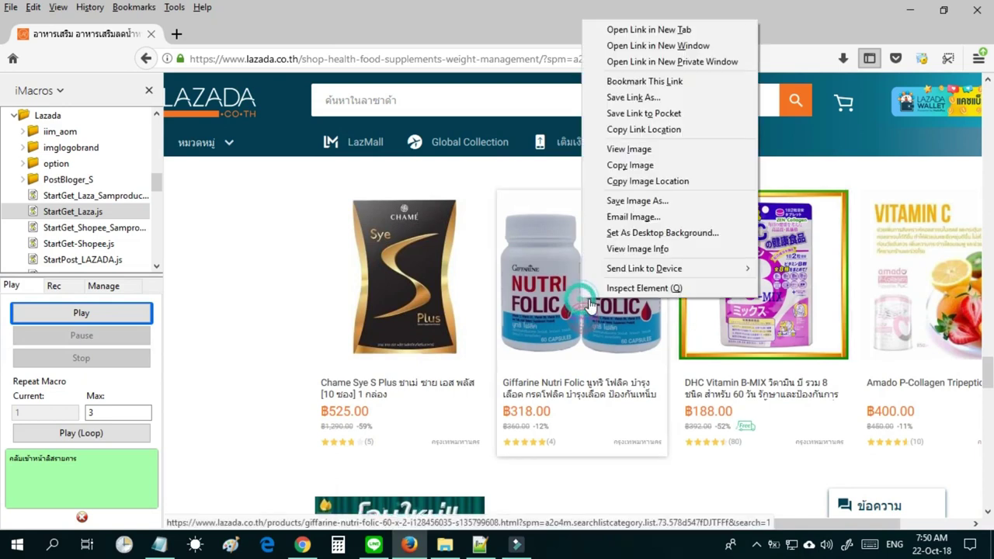
click(644, 129)
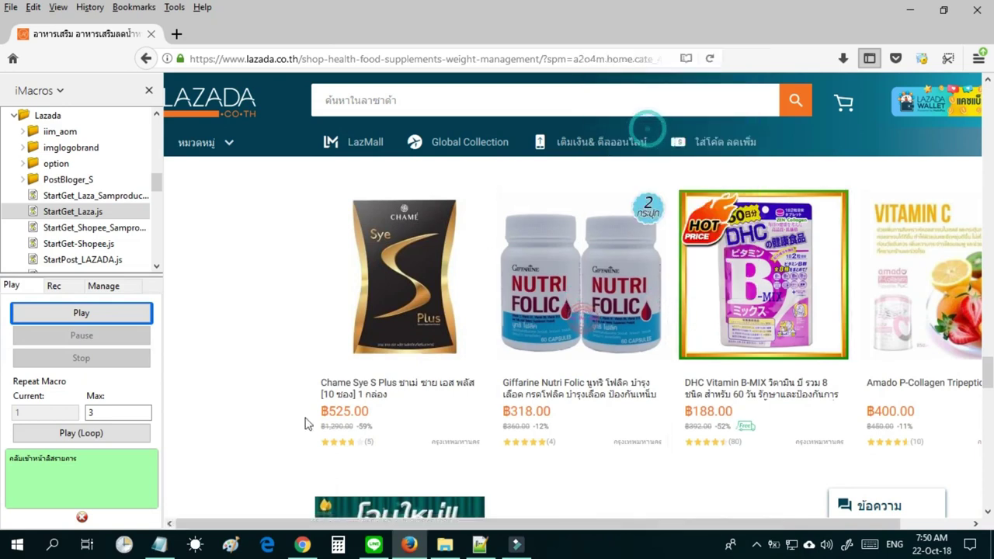
click(159, 546)
key(ctrl+v)
Add the Mermaid coconut oil product link on a new Notepad line.
click(488, 77)
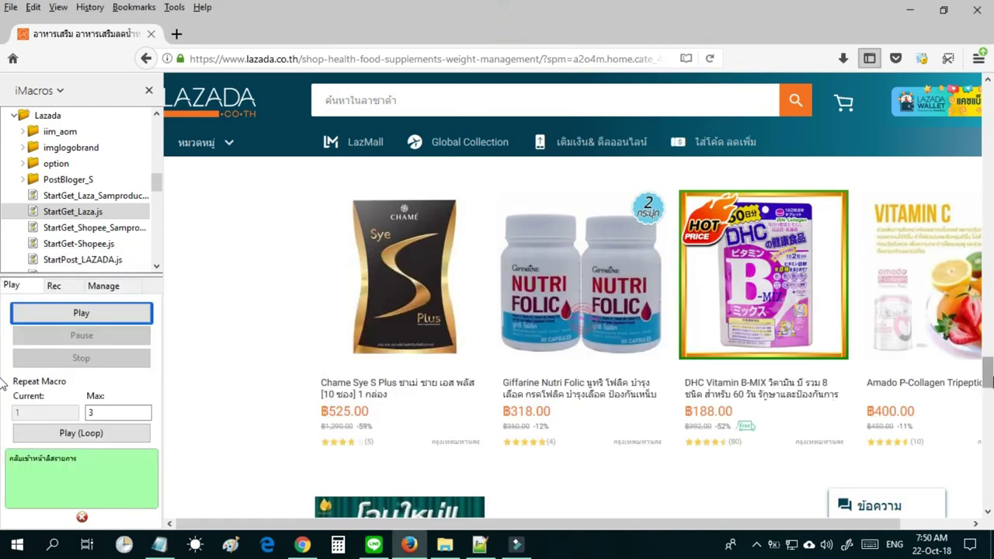
scroll(575, 334, down, 4)
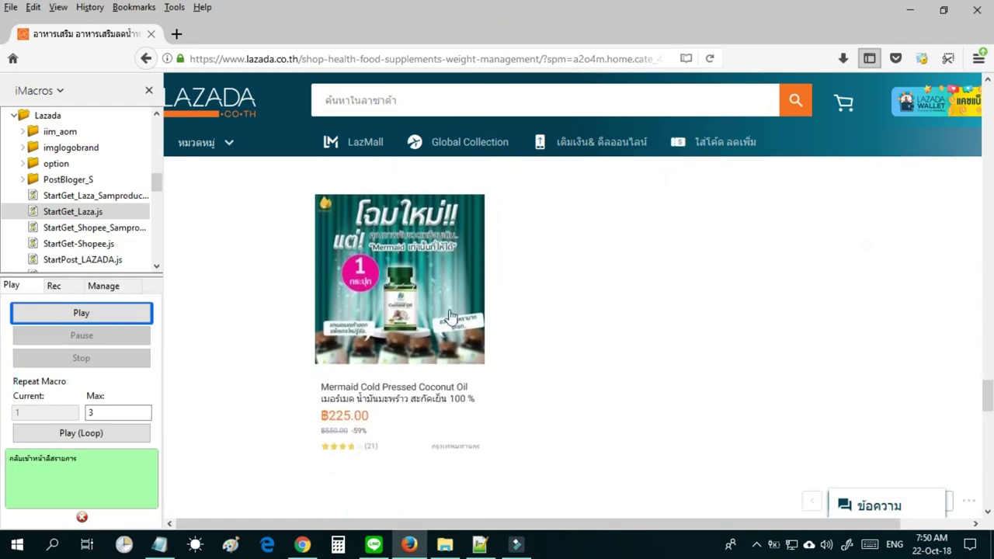
right_click(451, 316)
click(459, 124)
click(159, 544)
key(Return)
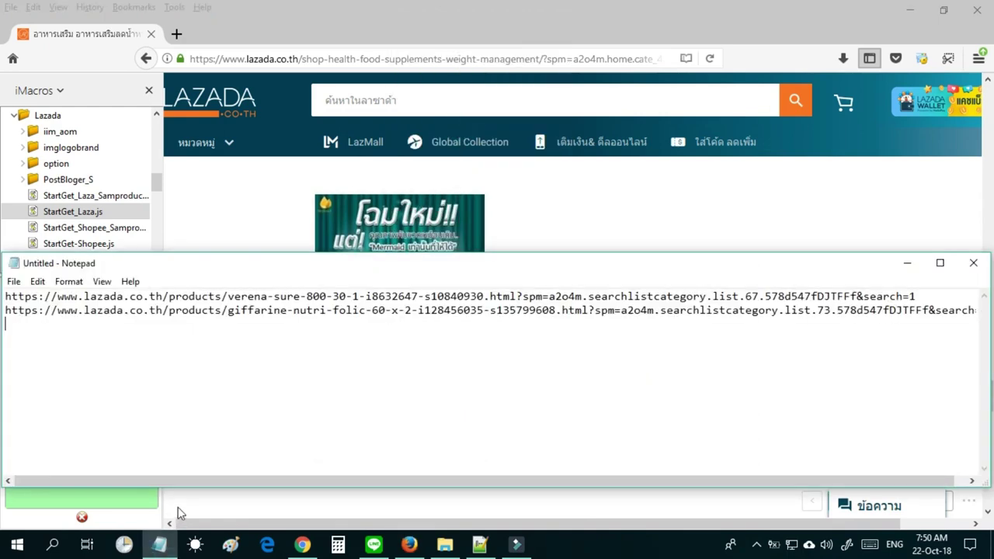
key(ctrl+v)
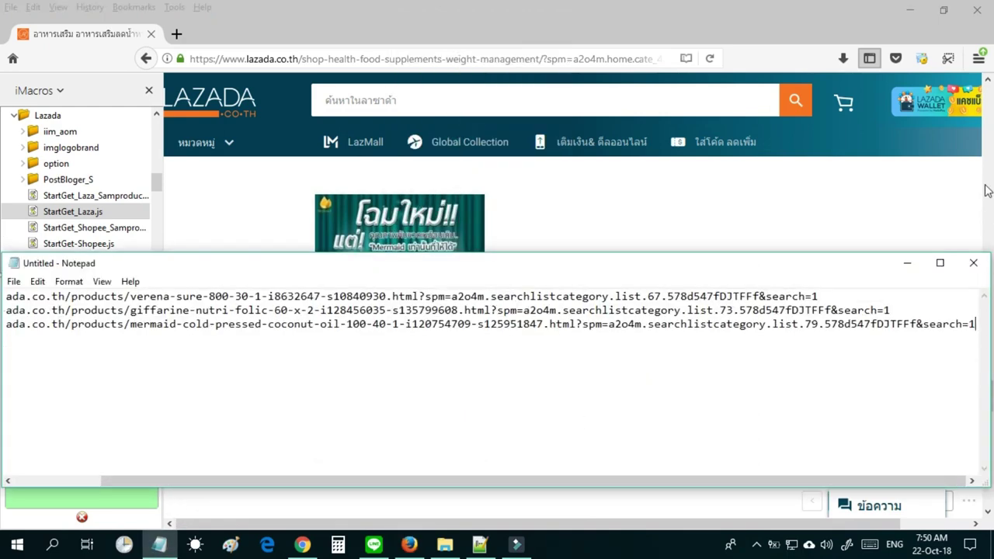
Add the Aiyara Aimmura link as line four, then select all four URLs.
click(855, 25)
drag(984, 346, 988, 289)
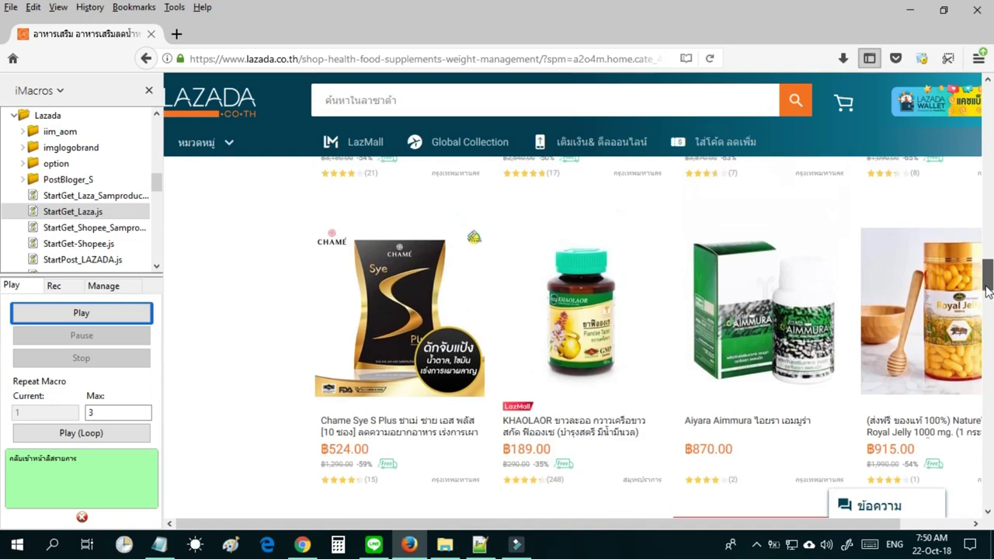
right_click(792, 356)
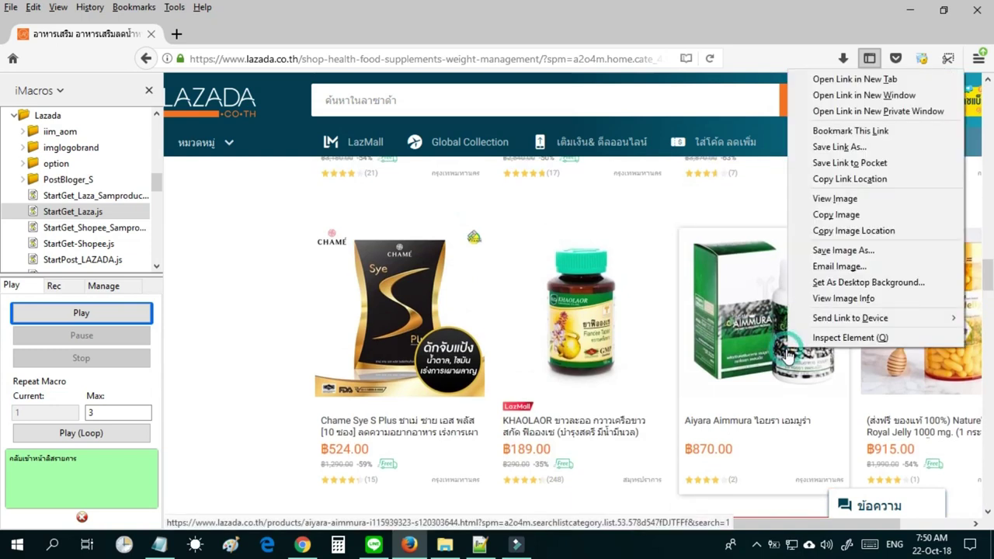
click(833, 178)
click(163, 545)
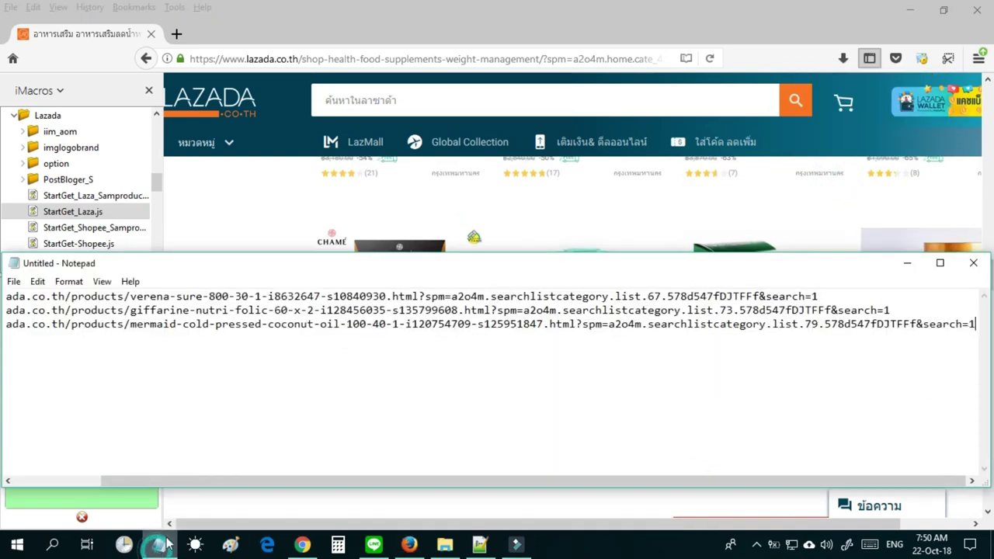
key(Return)
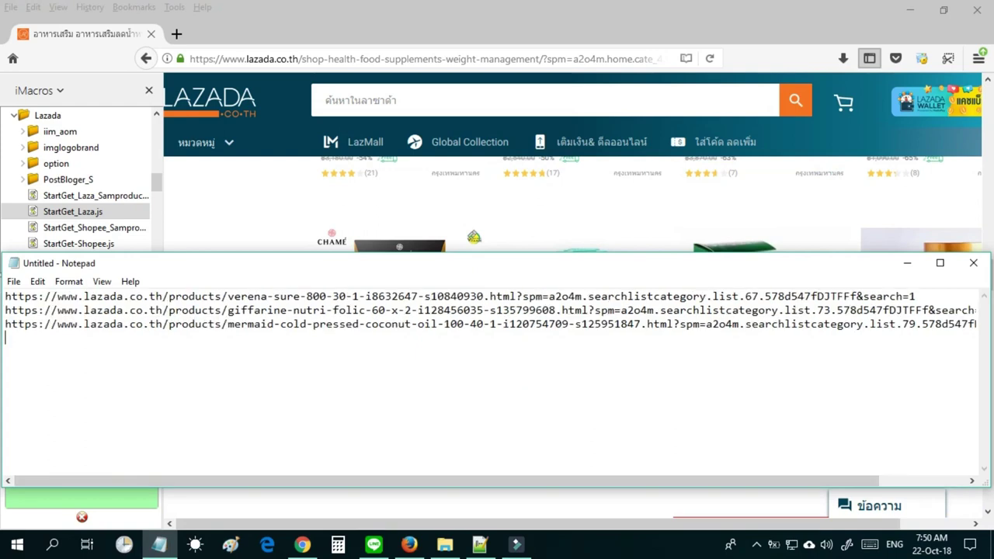
key(ctrl+v)
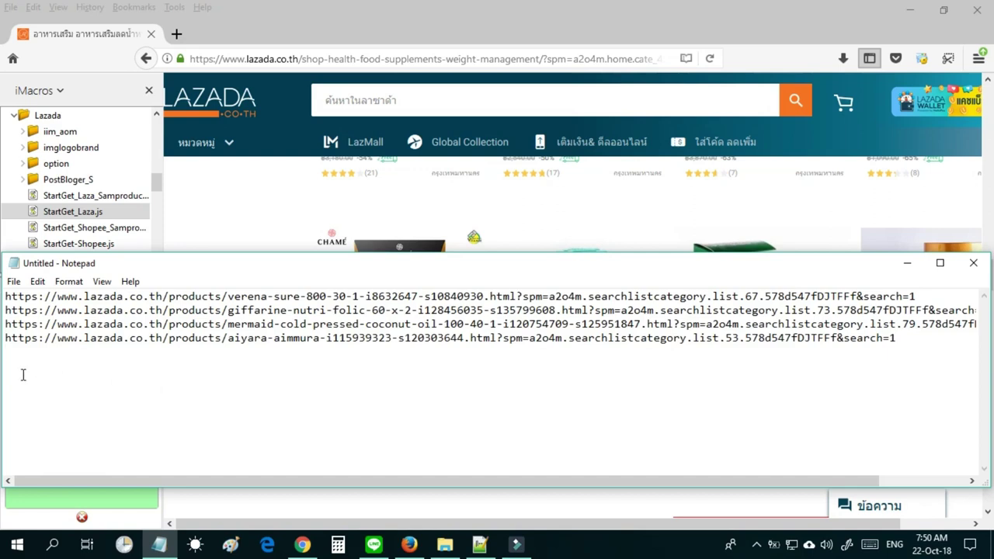
drag(21, 353, 4, 294)
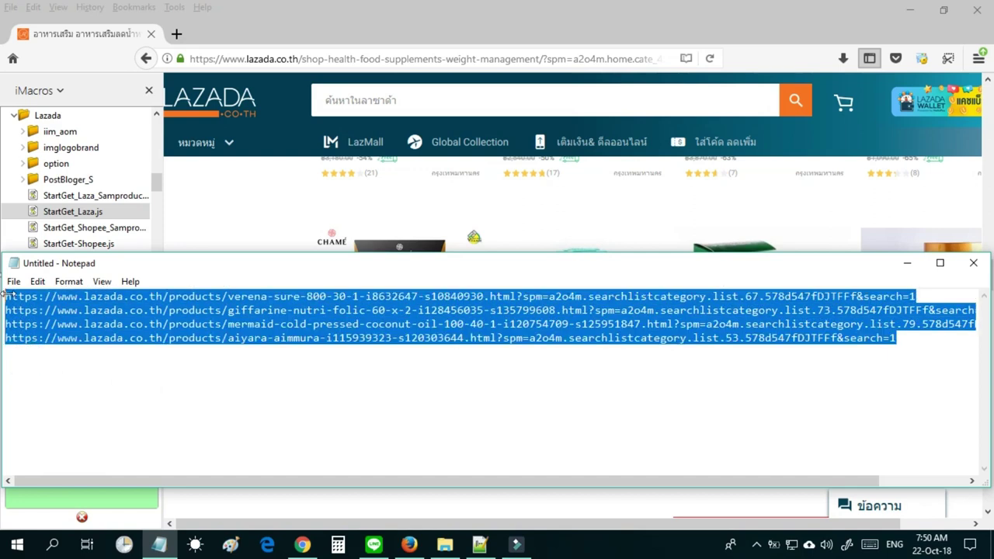
click(291, 21)
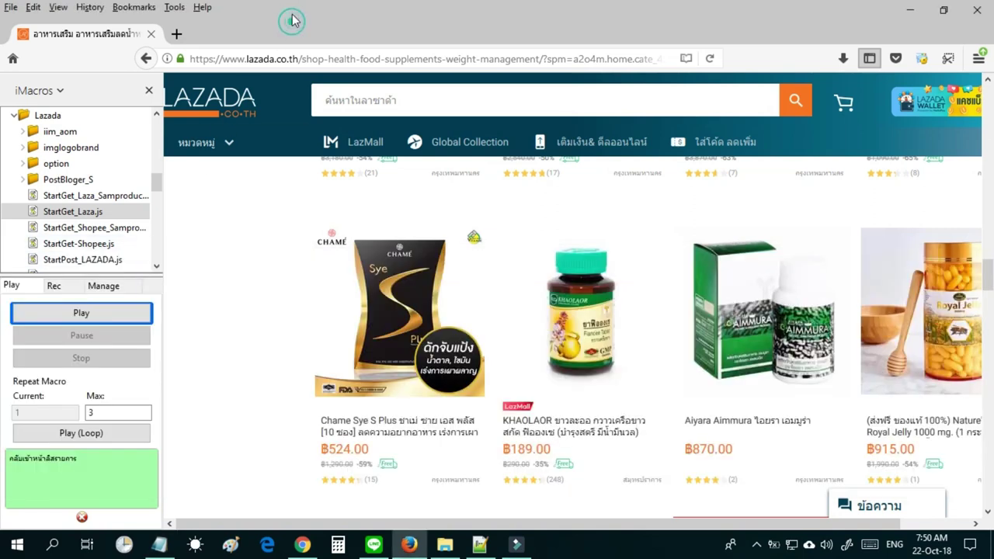
Play the StartGet_Laza_Samproduct macro to bring up its product-collection setup form.
click(66, 198)
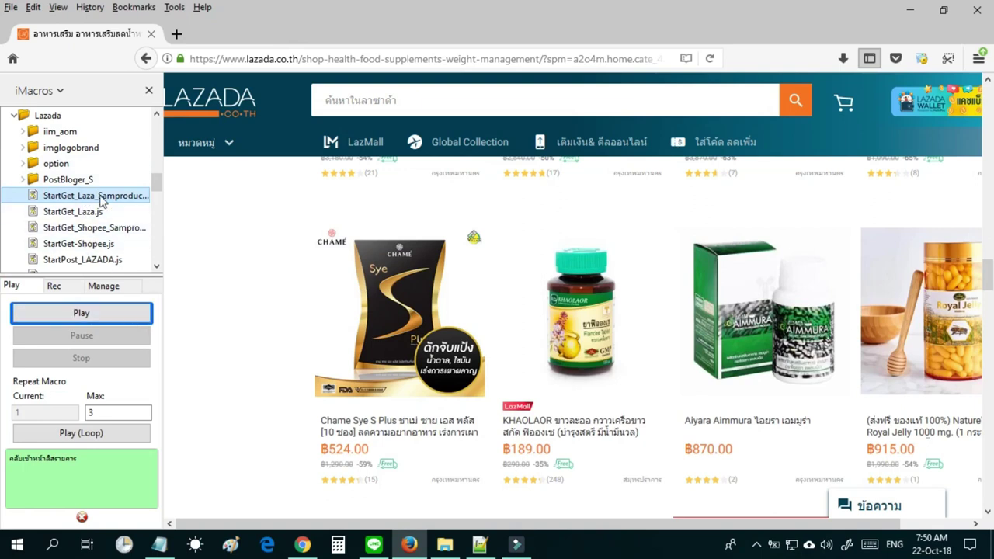
click(116, 318)
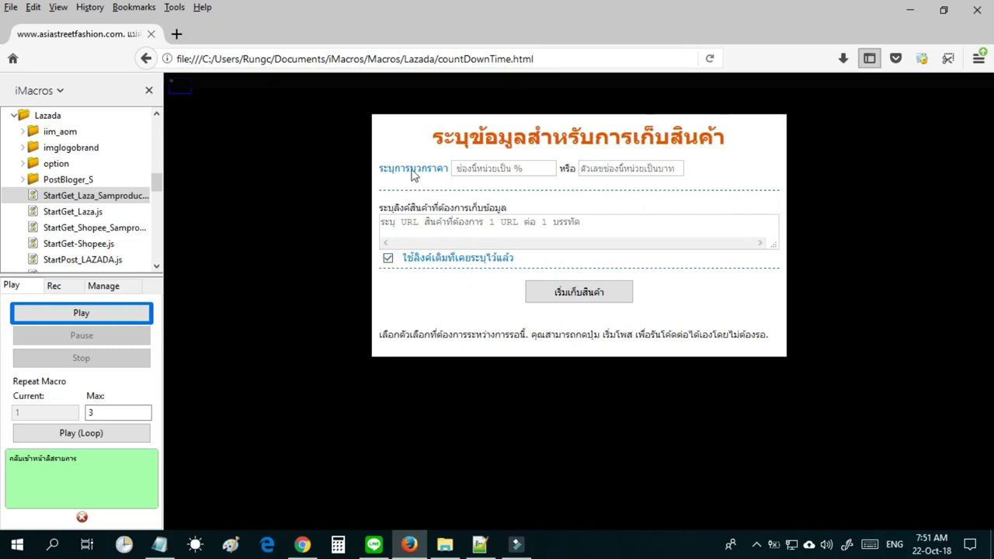
Enter a 100 baht markup in the Lazada form and move to the product URL box.
click(653, 174)
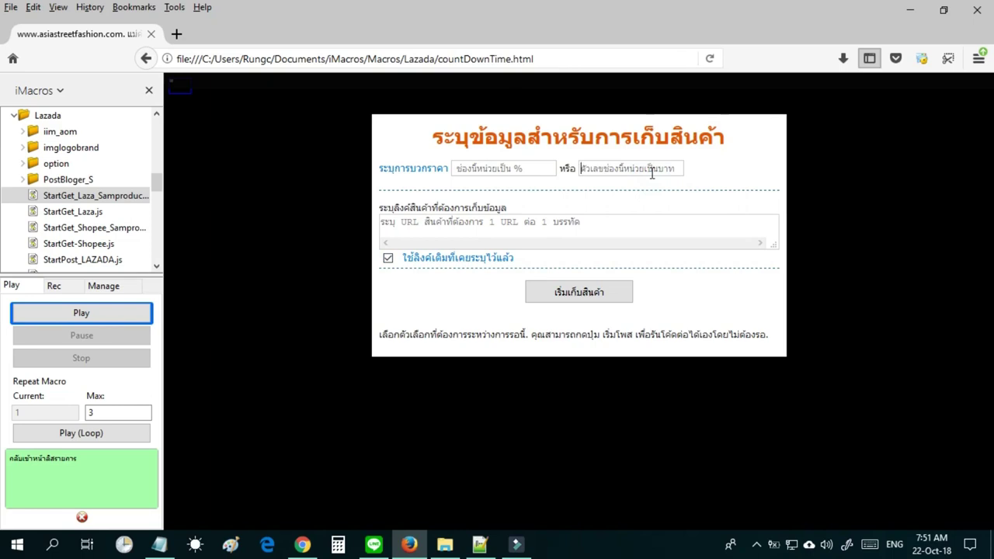
click(653, 174)
text(100)
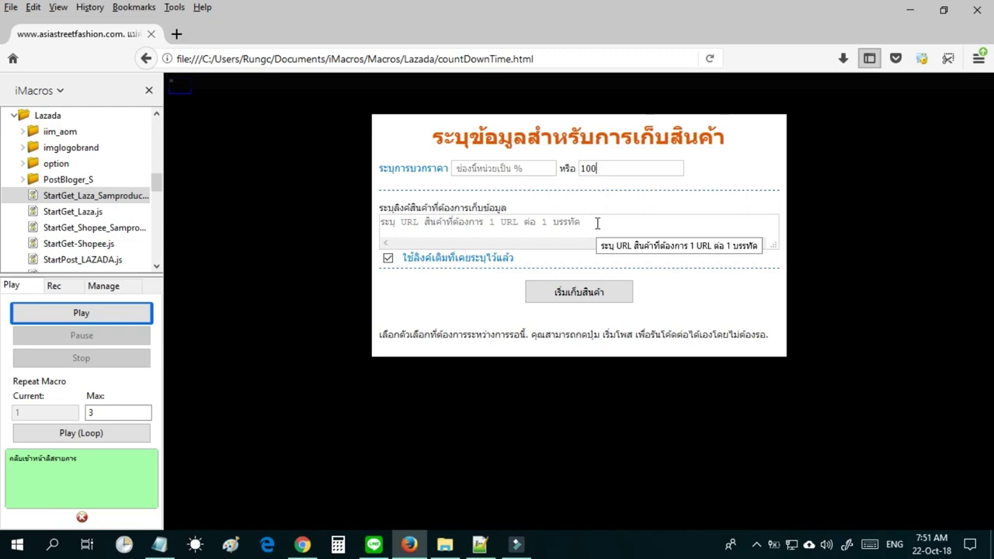
click(587, 222)
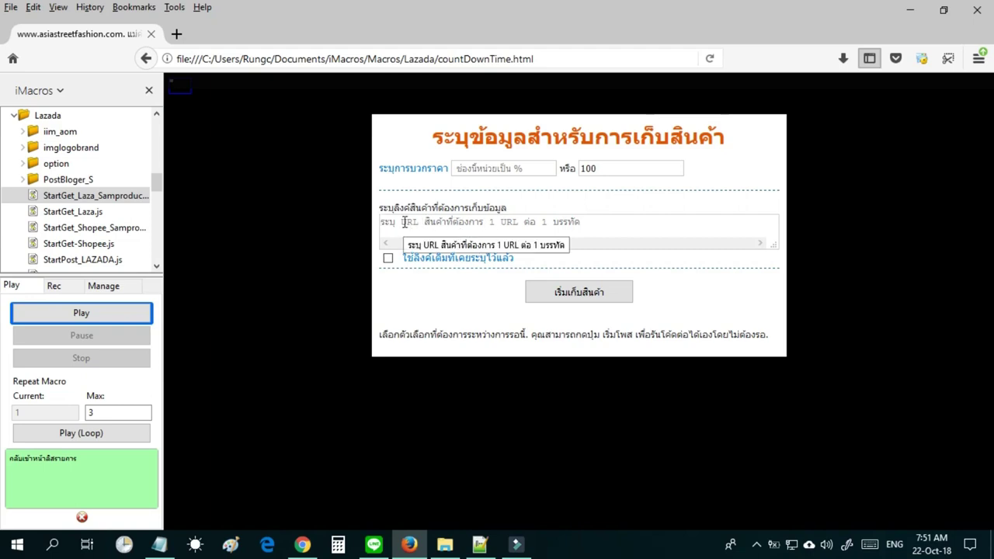
Paste into the product URL box, leaving just the Aiyara Aimmura Lazada link.
key(ctrl+v)
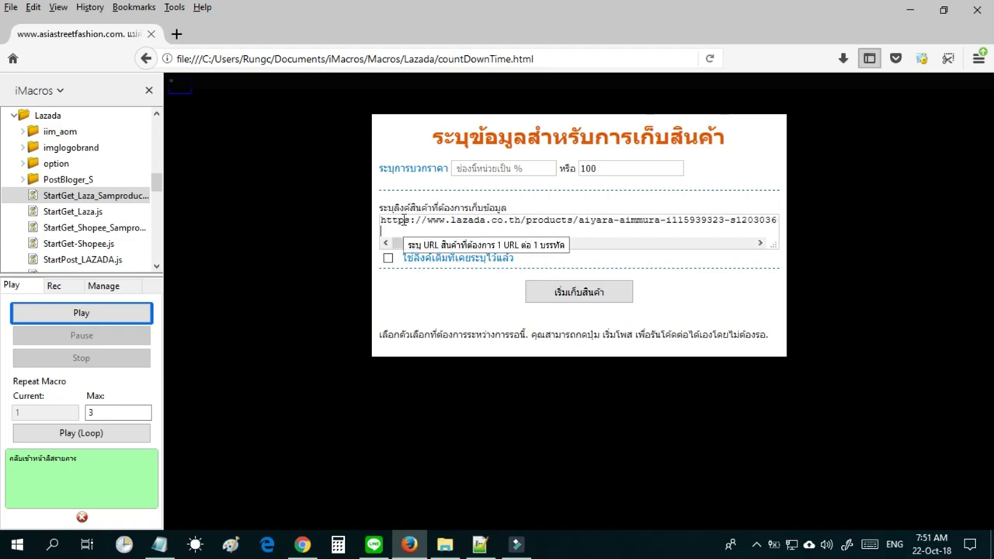
right_click(410, 221)
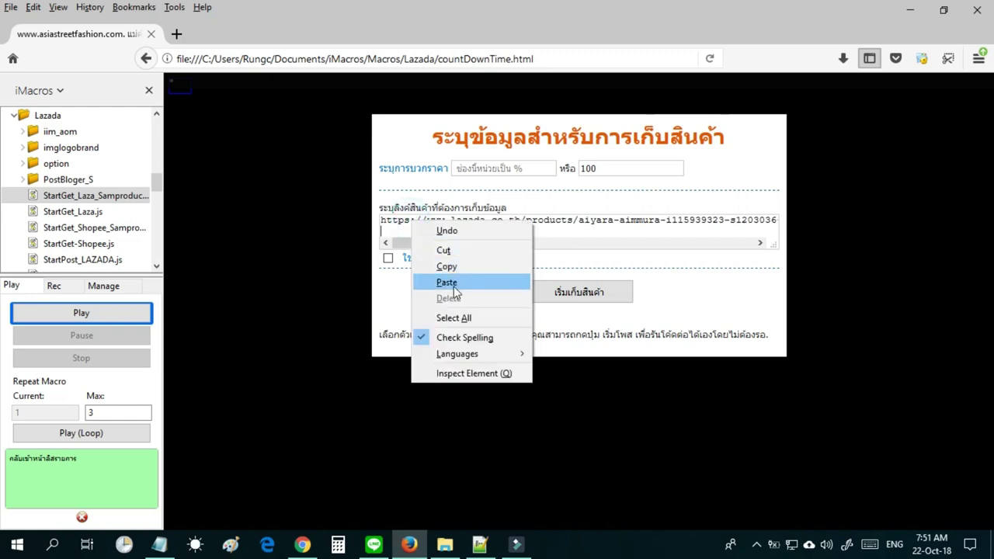
click(651, 227)
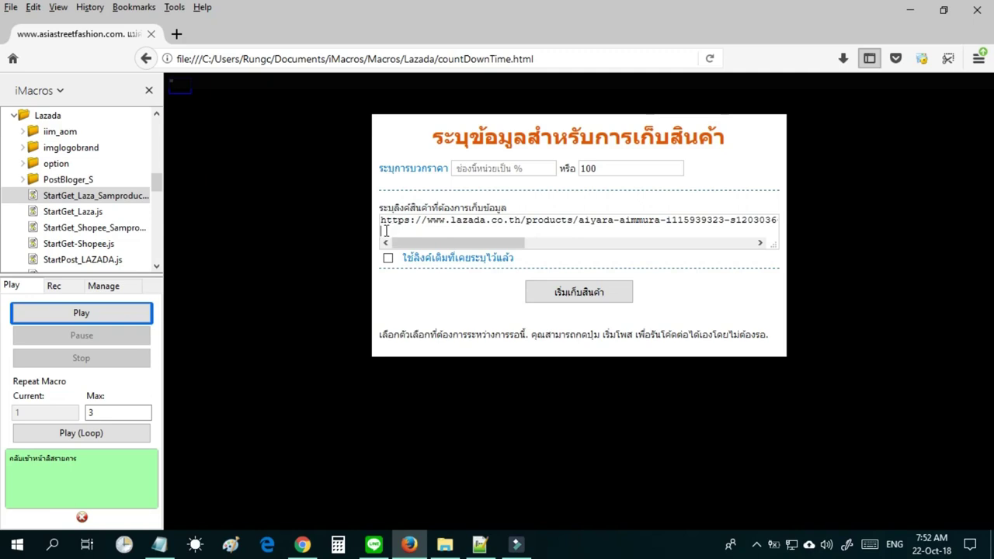
click(385, 231)
key(ctrl+v)
key(ctrl+a)
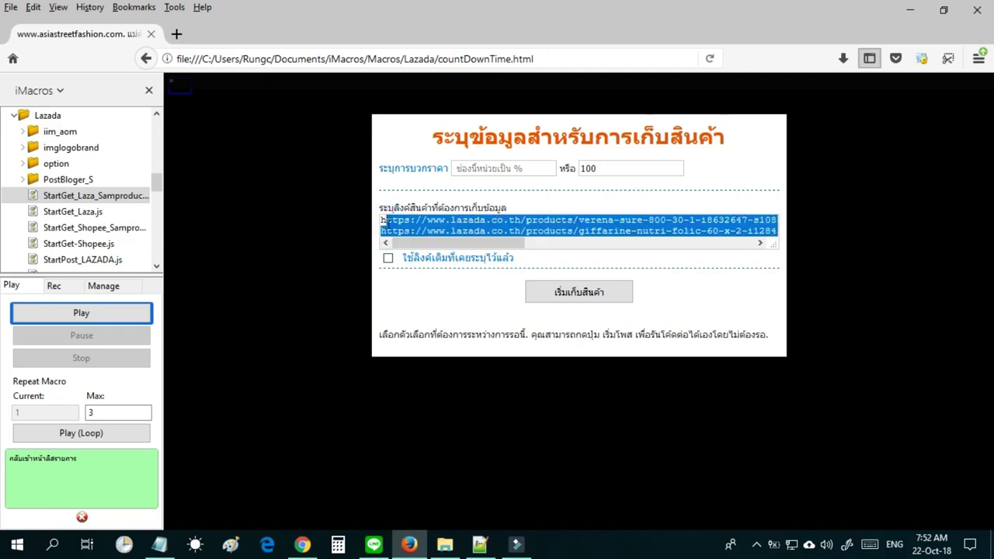
click(386, 223)
key(ctrl+a)
key(ctrl+v)
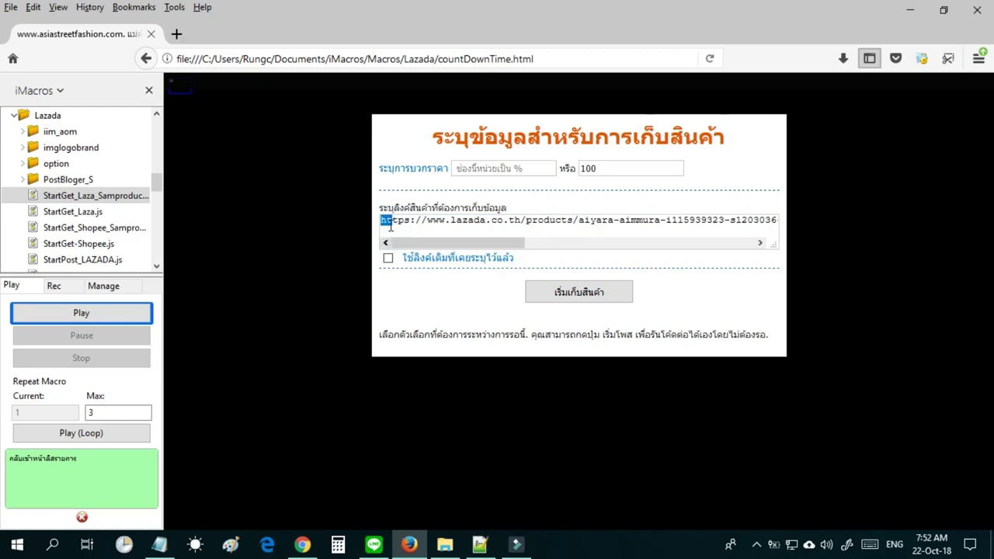
click(392, 229)
Switch the 'ใช้ลิงค์เดิม' reuse option off and paste the Aiyara Aimmura link again.
click(388, 260)
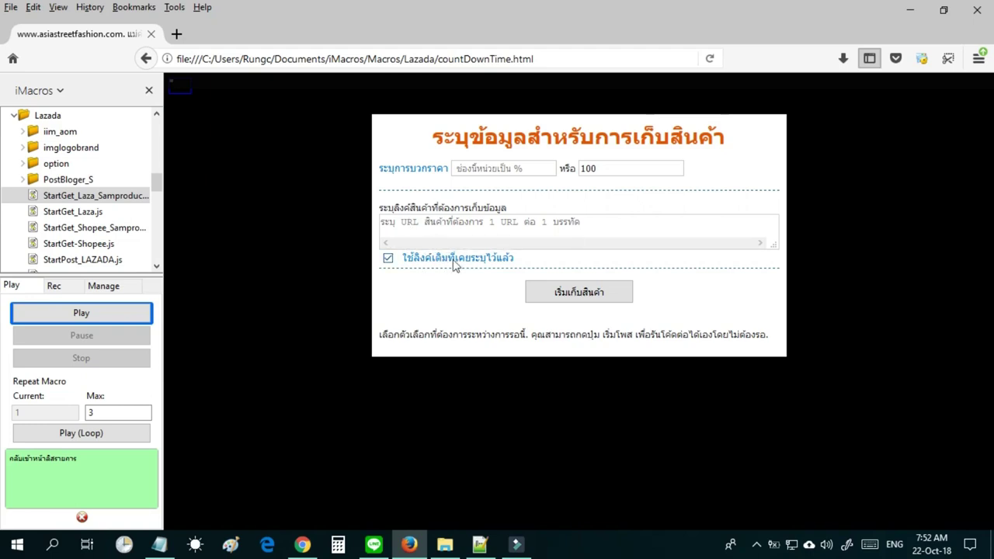
click(435, 223)
key(ctrl+v)
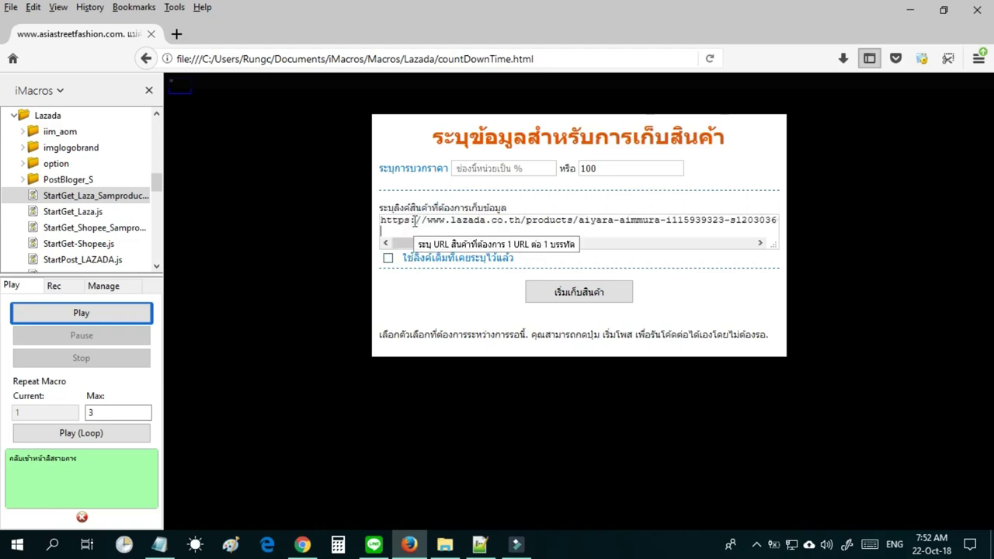
Start the Lazada collection run so the macro works through the product pages.
click(554, 293)
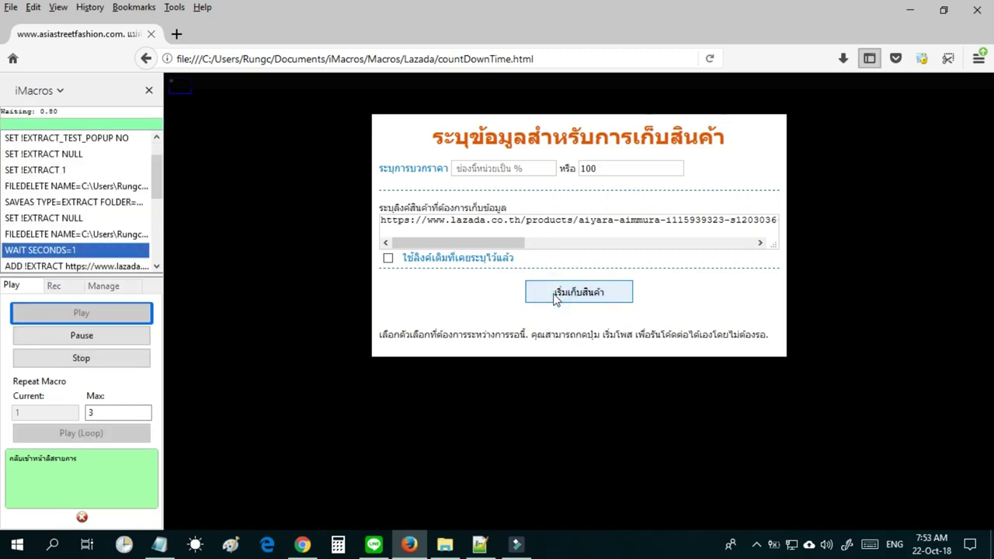
click(579, 292)
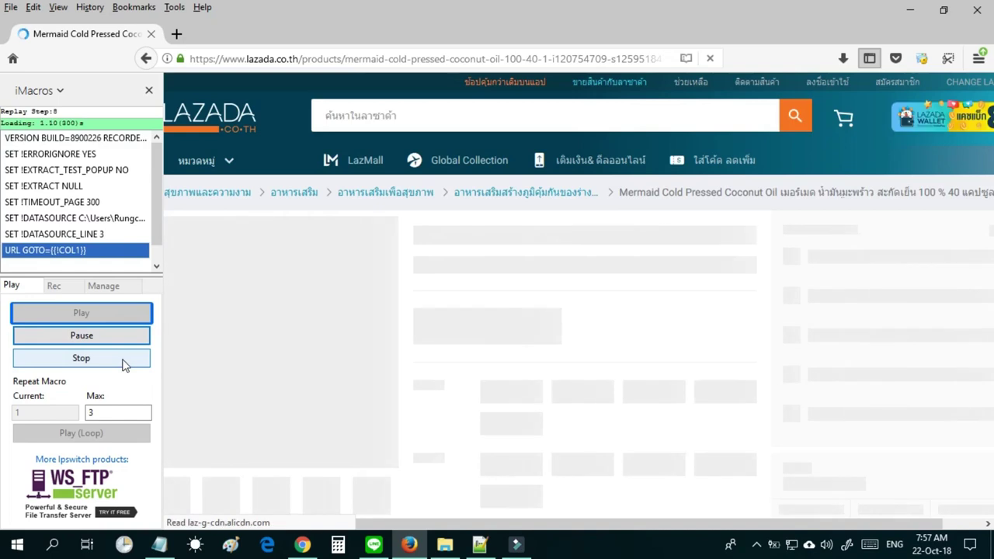
Stop the Lazada macro and select StartGet-Shopee.js in the macro tree.
click(122, 361)
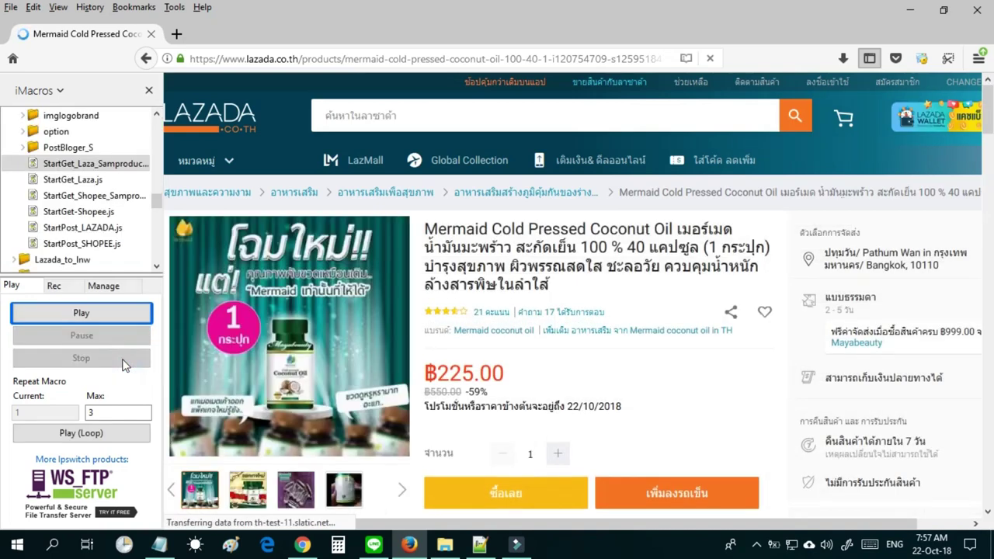
click(72, 179)
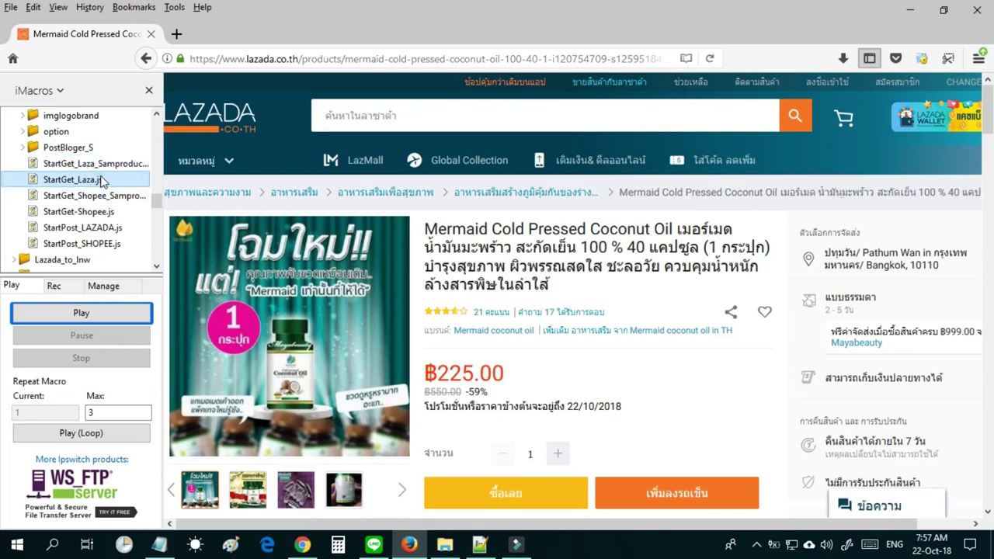
click(109, 213)
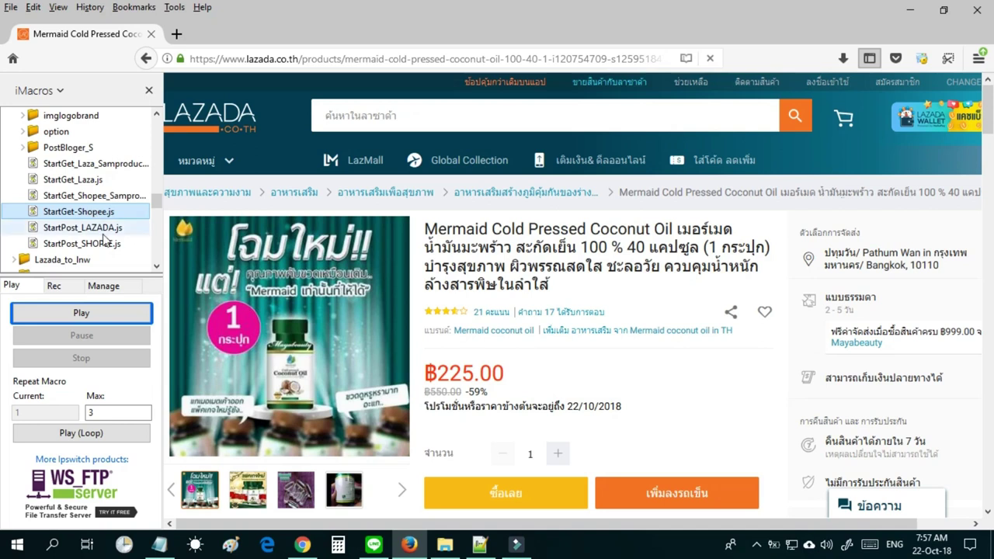
Run StartGet-Shopee.js with a 100 baht markup, then stop it once Shopee opens.
click(112, 314)
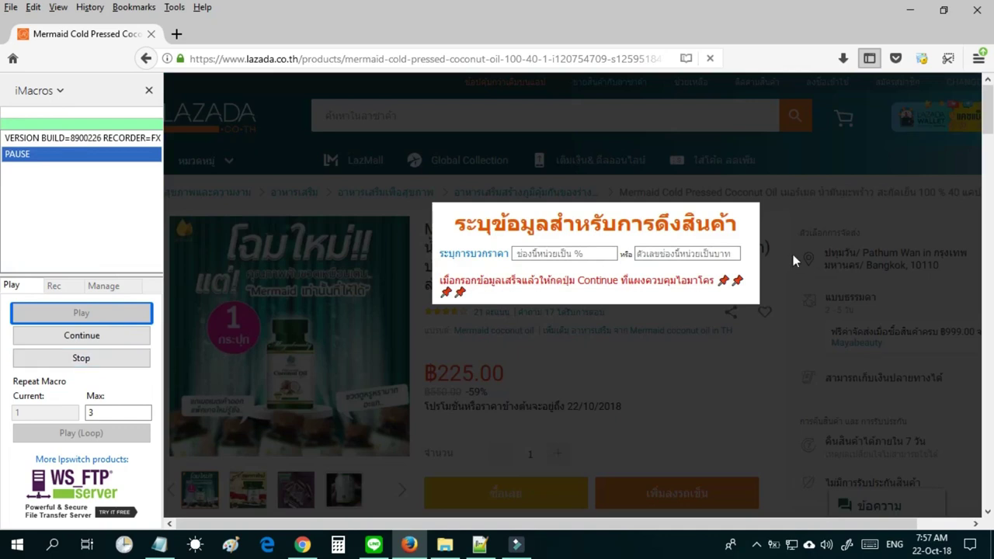
click(721, 254)
text(100)
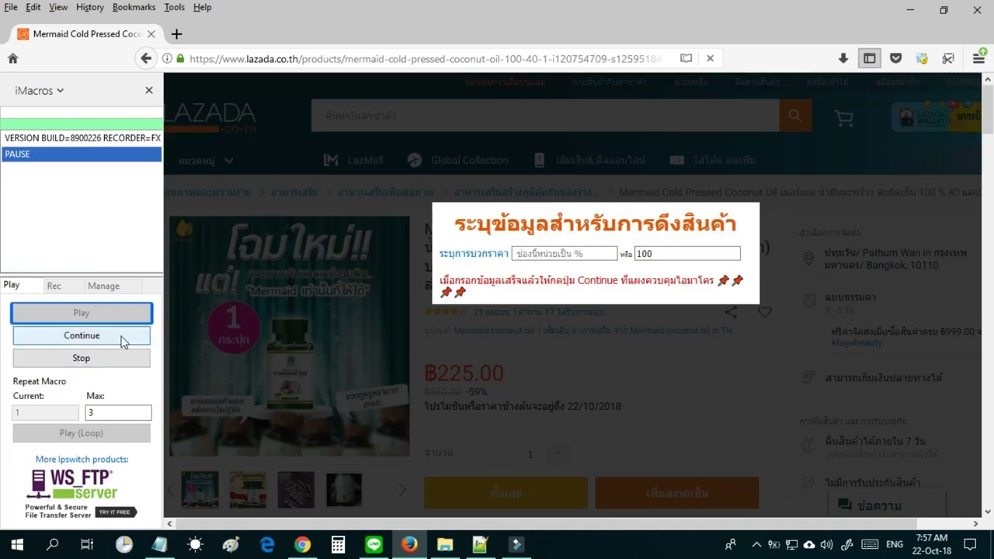
click(122, 339)
click(125, 356)
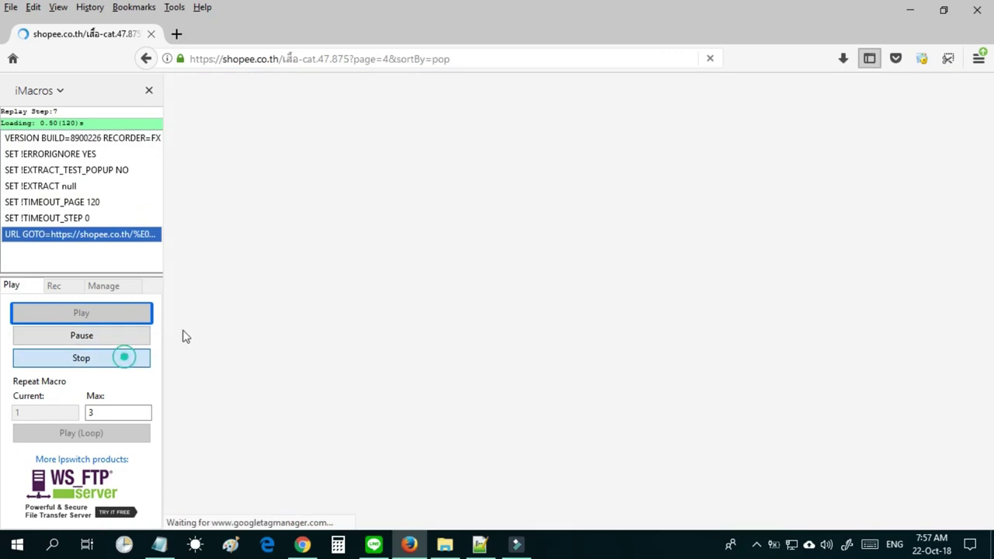
Decline notifications and browse All Categories > สุขภาพและความงาม > อาหารเสริม on Shopee.
click(358, 136)
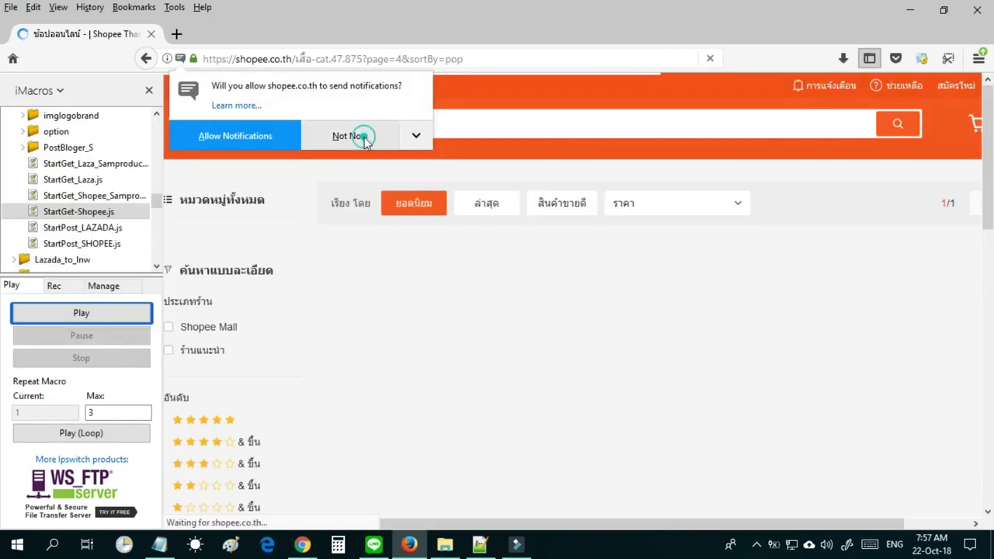
click(233, 204)
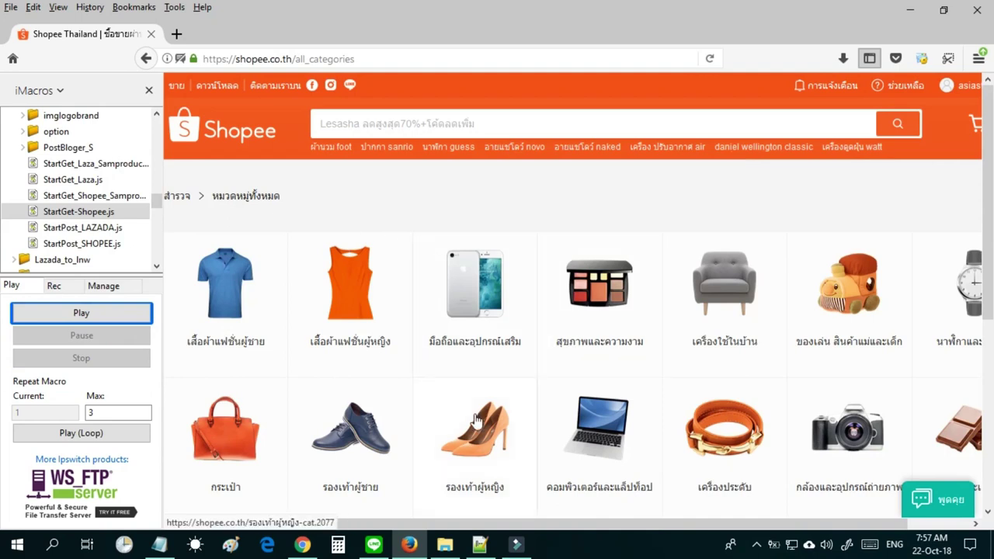
scroll(992, 341, down, 3)
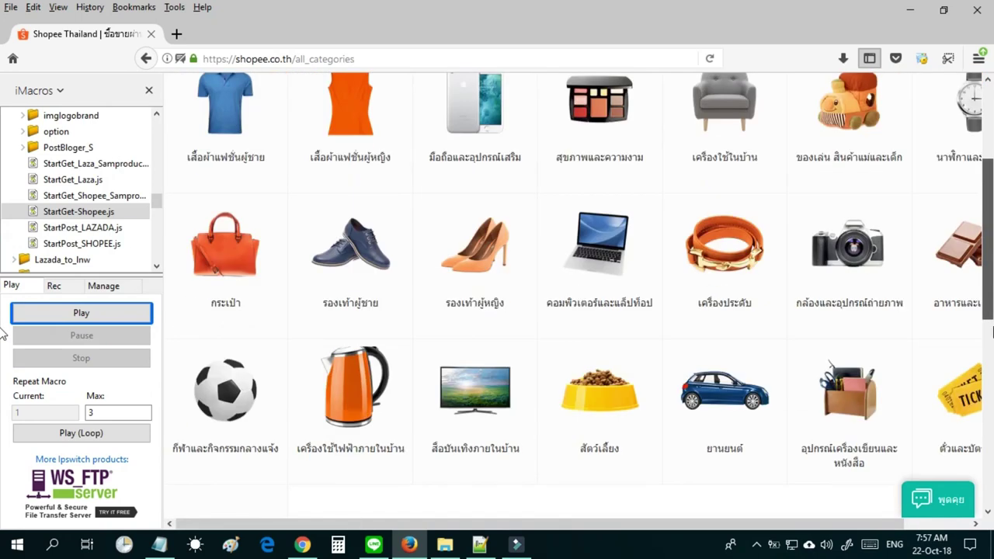
scroll(992, 332, down, 1)
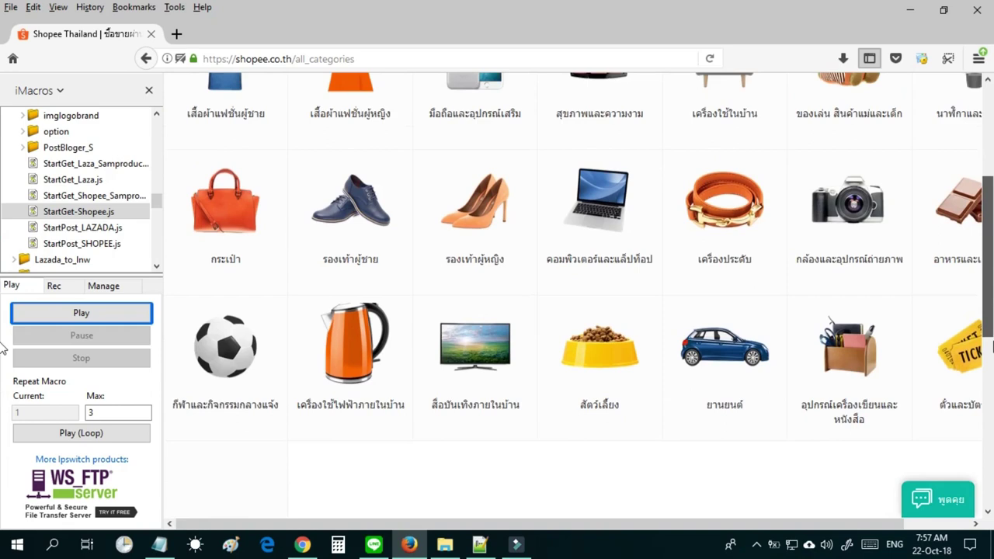
scroll(978, 319, up, 1)
drag(711, 522, 800, 526)
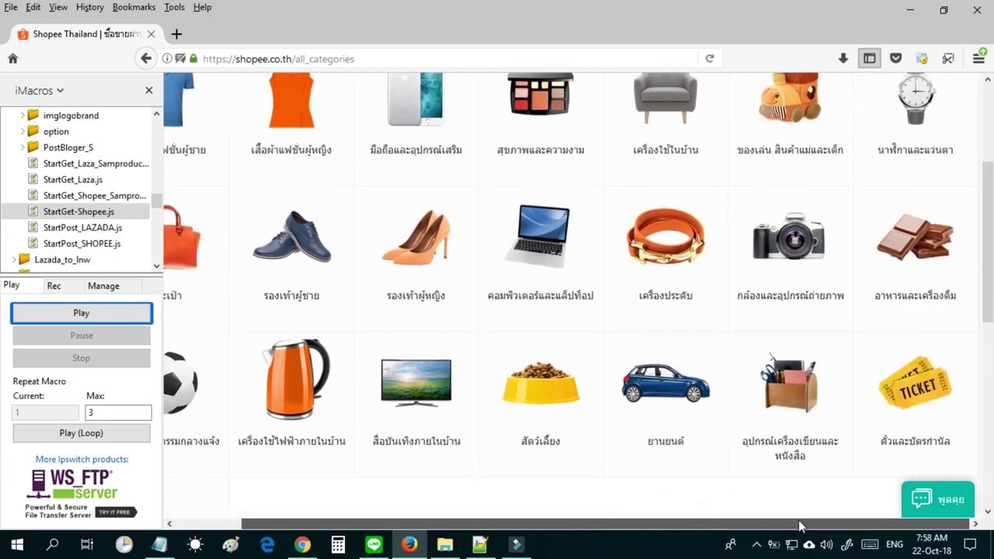
click(539, 117)
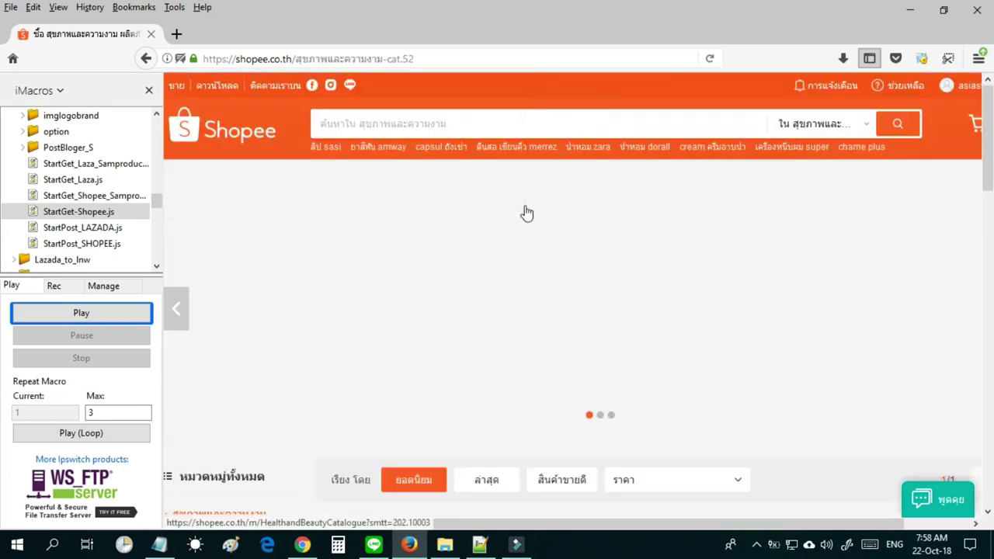
scroll(989, 161, down, 5)
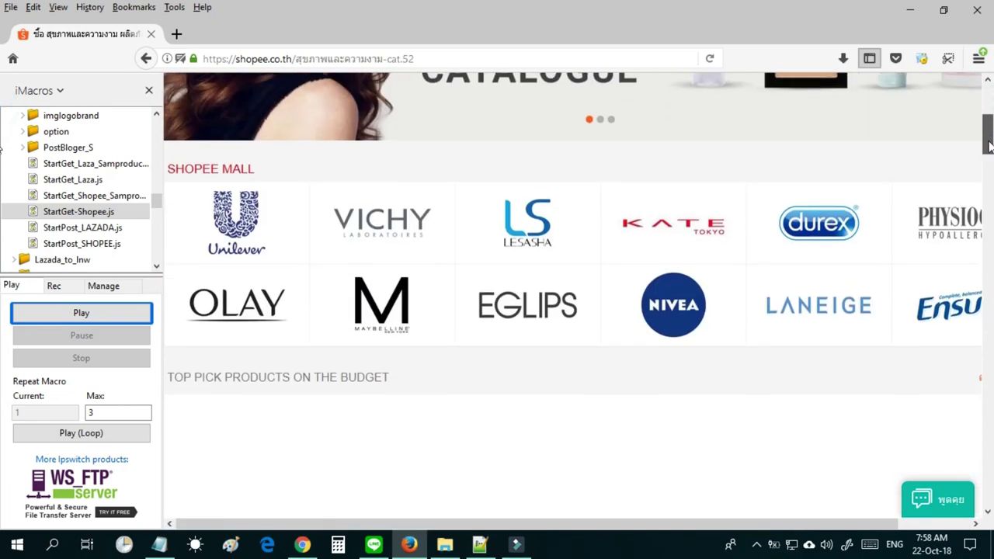
drag(989, 161, 990, 202)
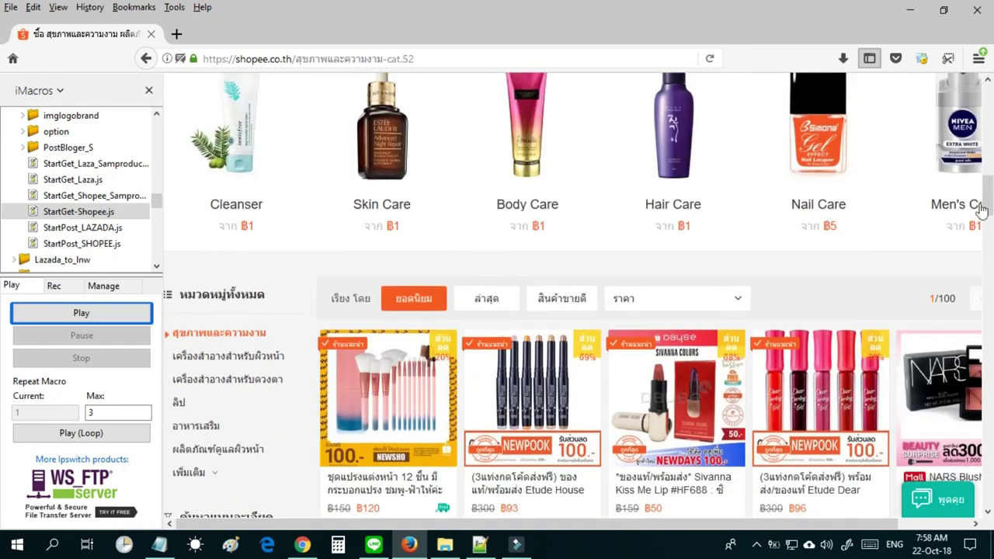
click(213, 429)
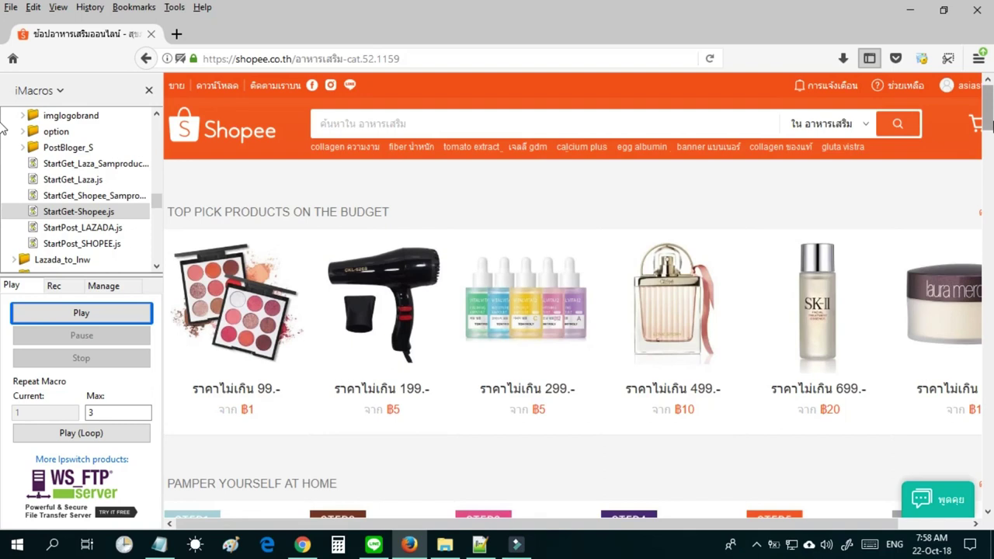
scroll(4, 155, down, 3)
drag(989, 154, 989, 200)
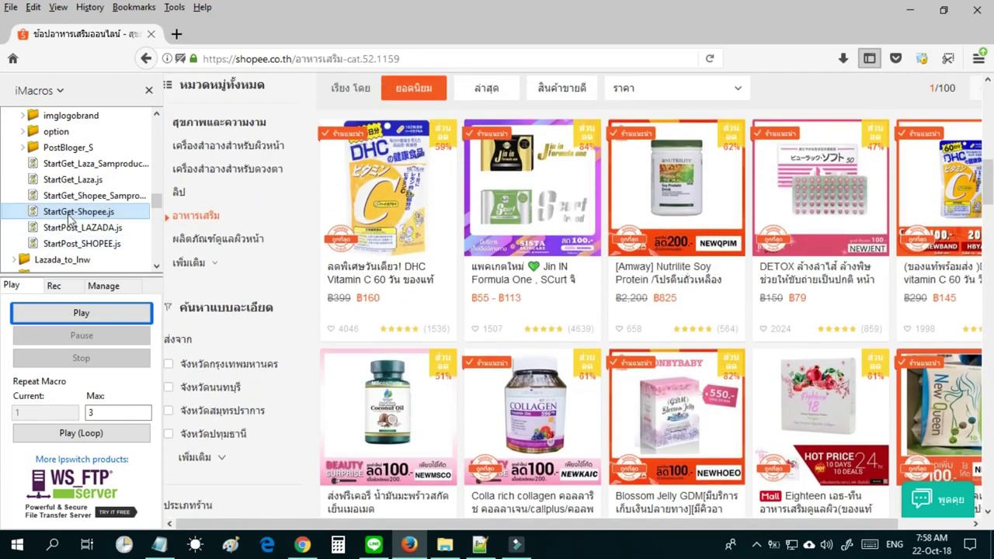
Launch StartGet-Shopee.js on the supplements listing with a 100 baht markup and continue.
double_click(70, 214)
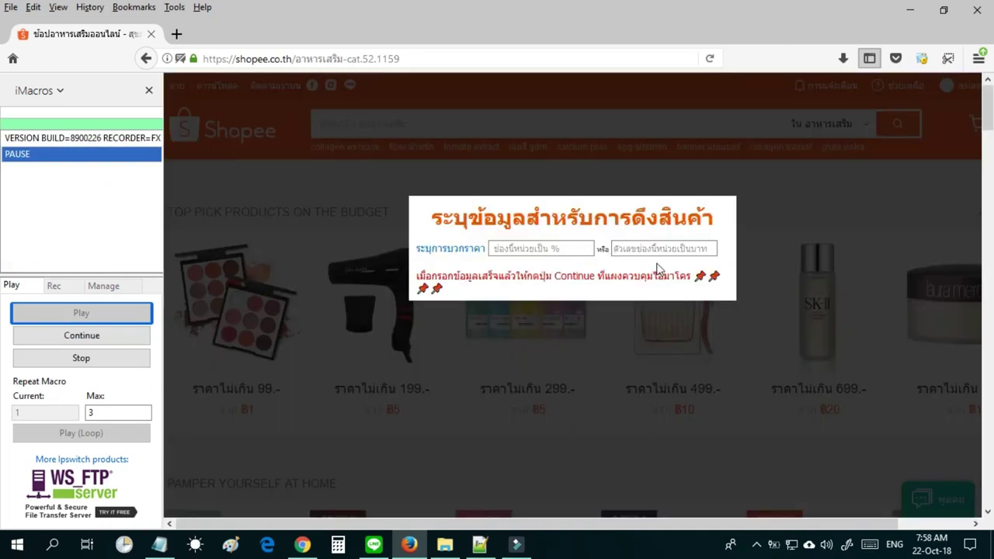
click(659, 248)
text(100)
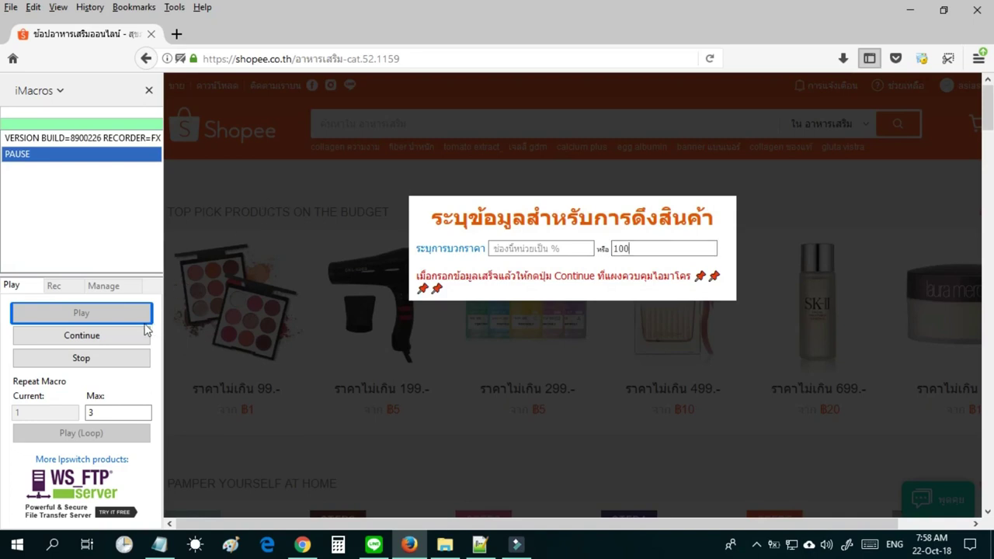
click(135, 337)
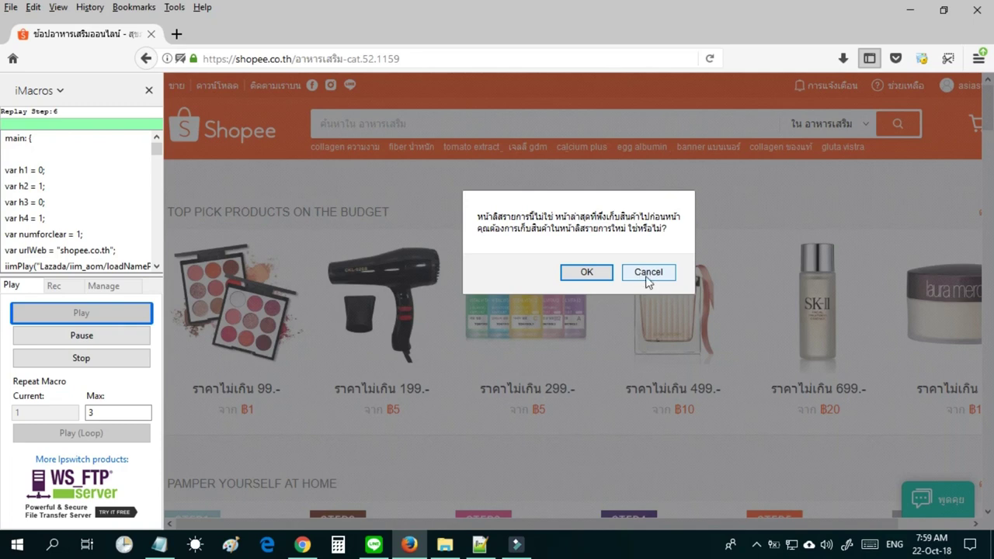
Confirm collecting from the new listing page, then stop the macro mid-run.
click(584, 275)
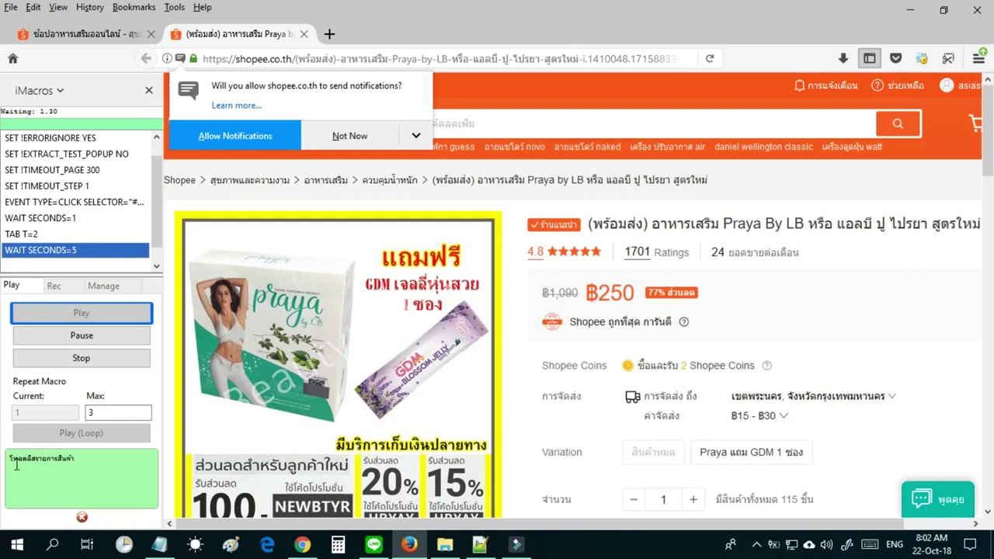
scroll(186, 398, down, 15)
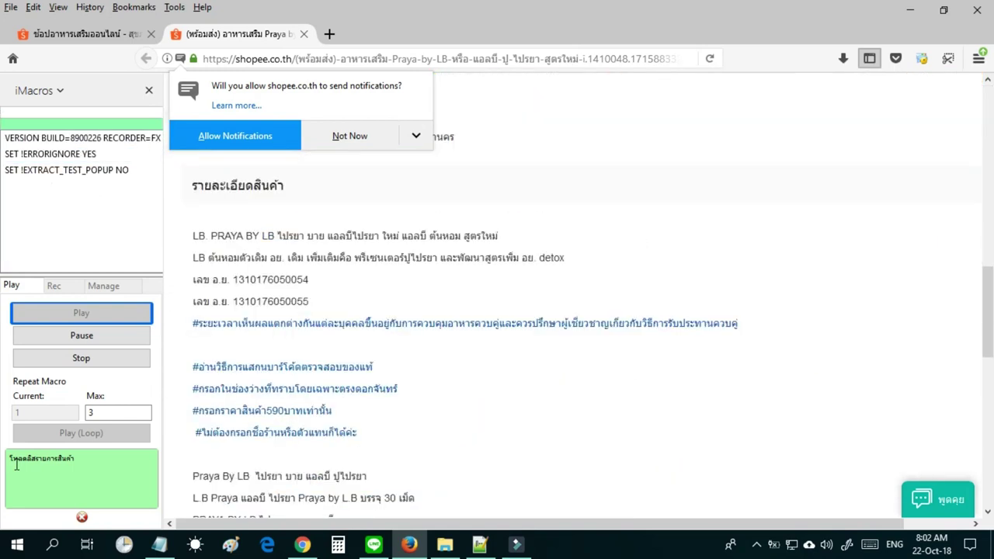
click(124, 363)
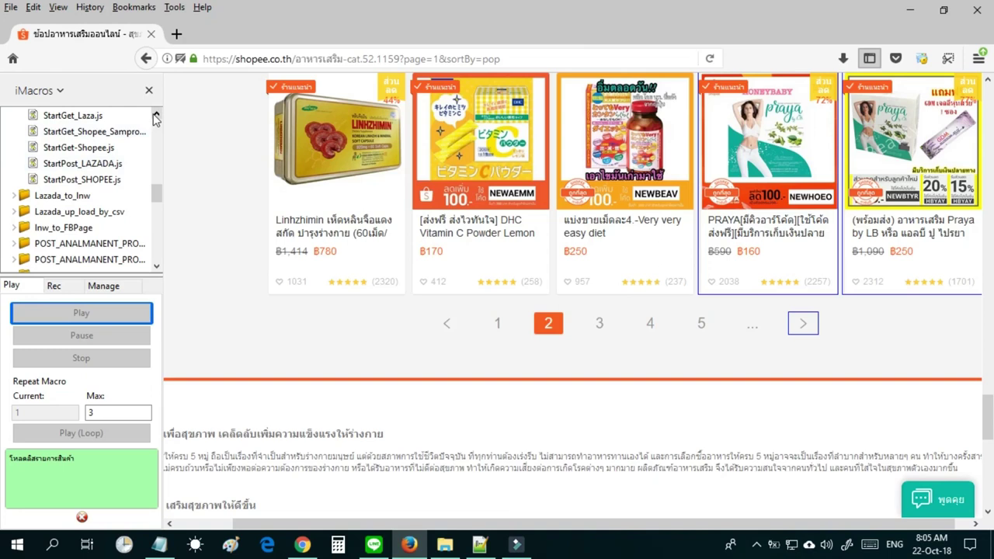
Replace the Notepad contents with the Vistra Acerola Cherry Shopee product link.
click(156, 114)
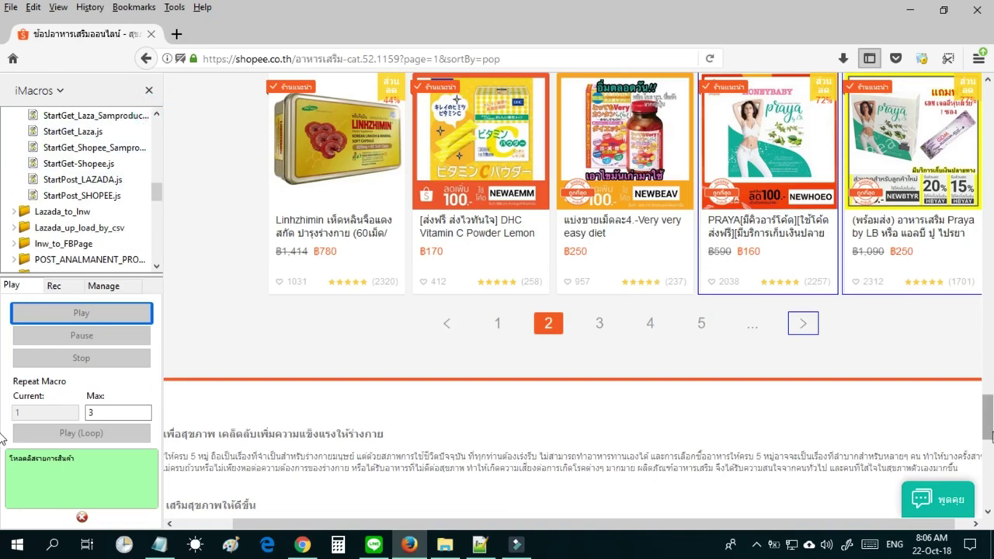
scroll(992, 351, up, 10)
scroll(991, 322, up, 1)
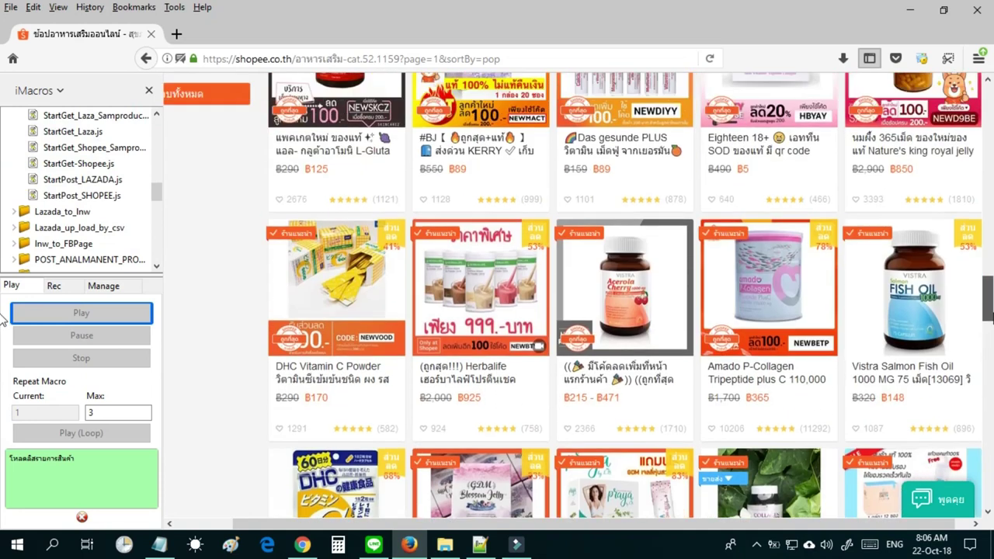
scroll(991, 321, up, 3)
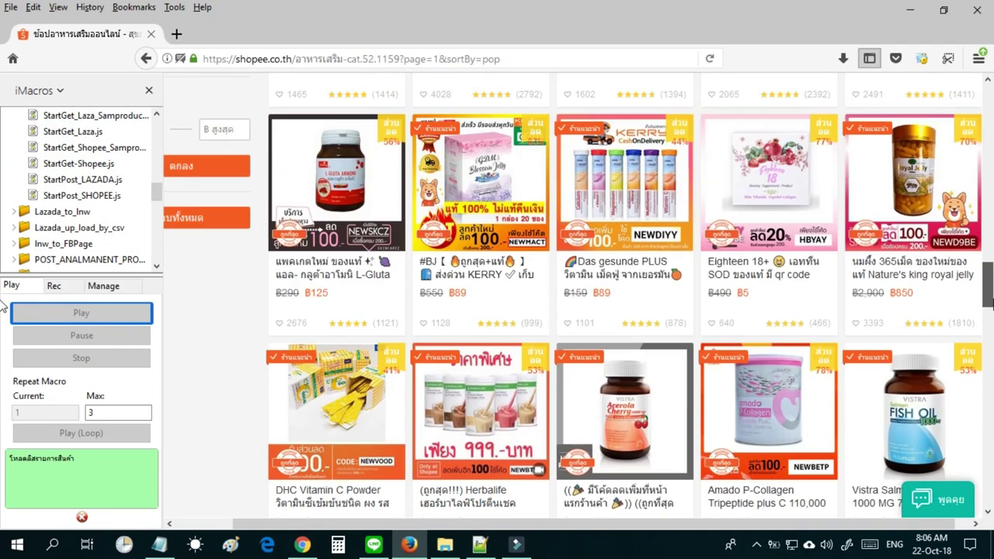
right_click(632, 225)
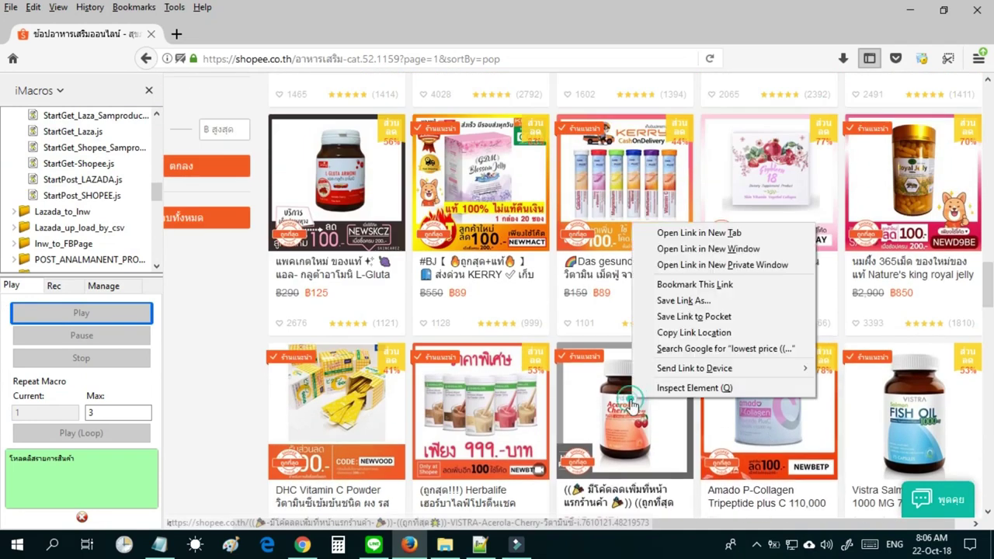
click(693, 332)
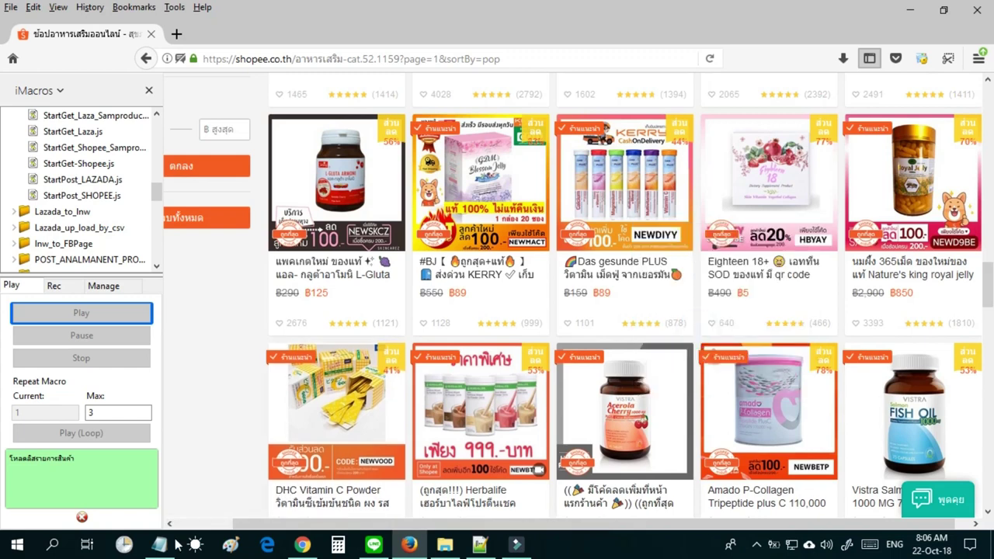
click(159, 544)
key(ctrl+v)
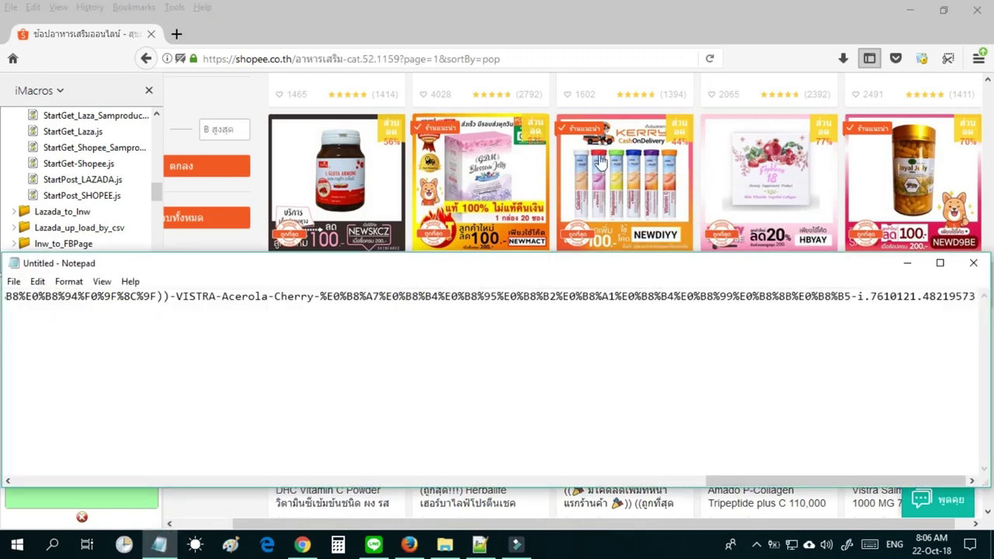
Add the Vistra Salmon Fish Oil link on a new Notepad line.
click(680, 14)
right_click(910, 410)
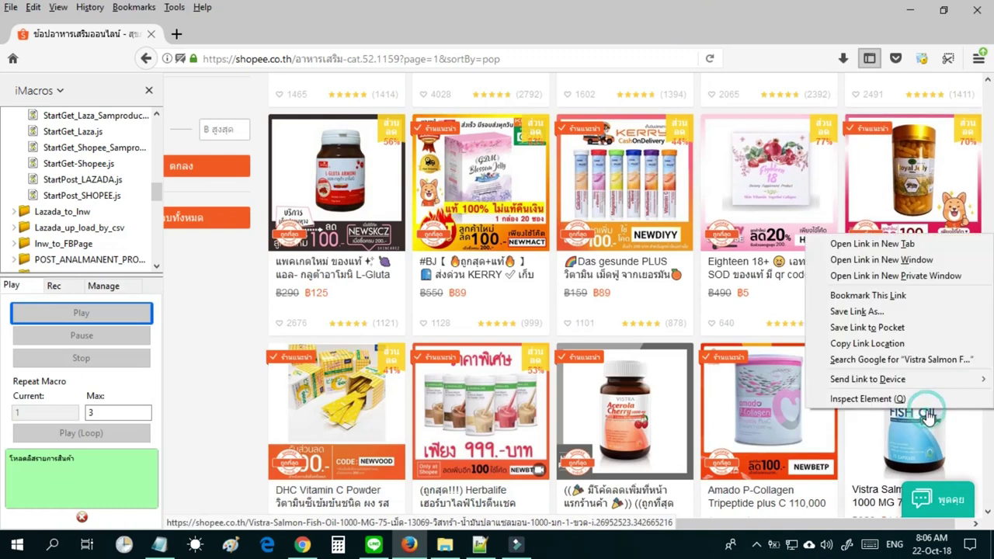
click(867, 344)
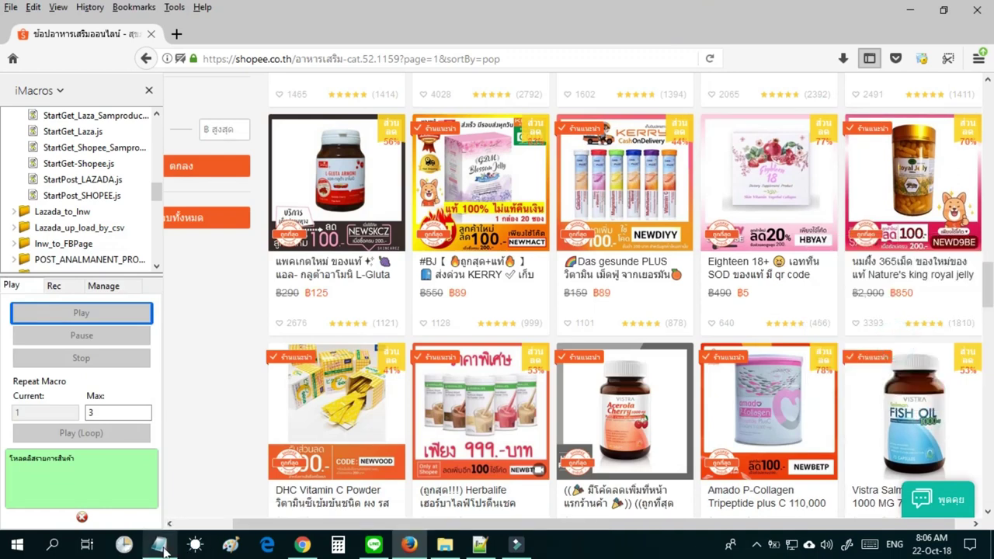
click(159, 544)
key(Return)
key(ctrl+v)
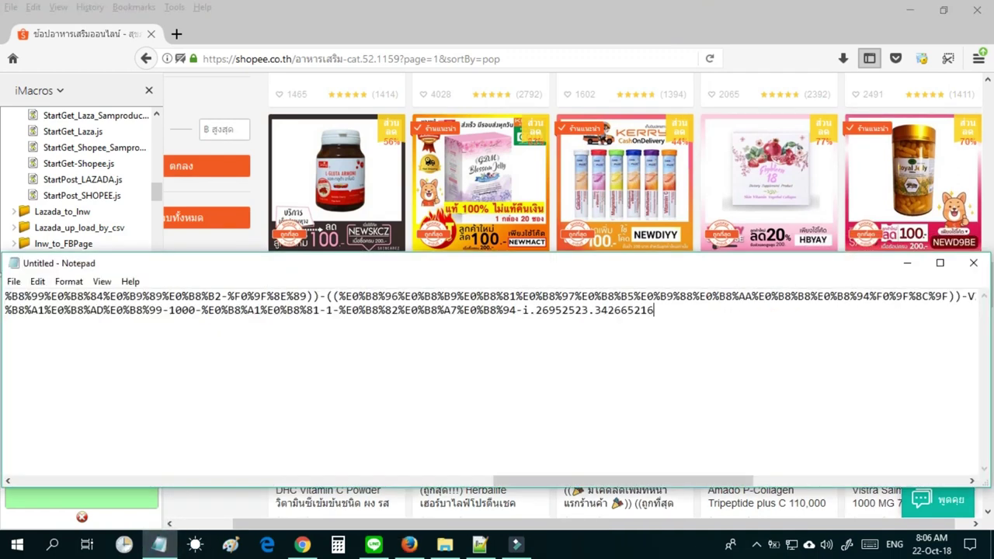
Add the DHC Vitamin C Powder link as line three and select all links.
click(614, 11)
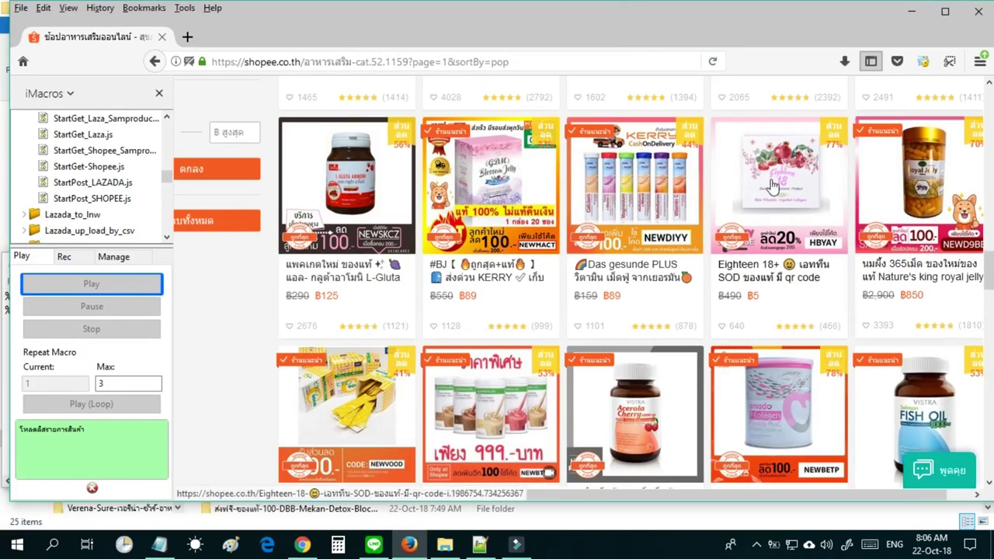
right_click(374, 392)
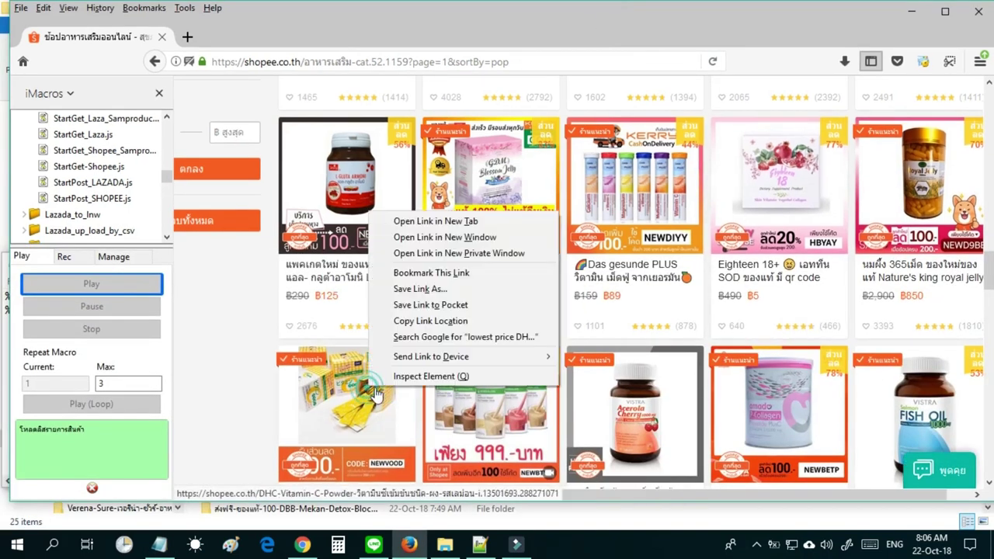
click(423, 322)
click(158, 545)
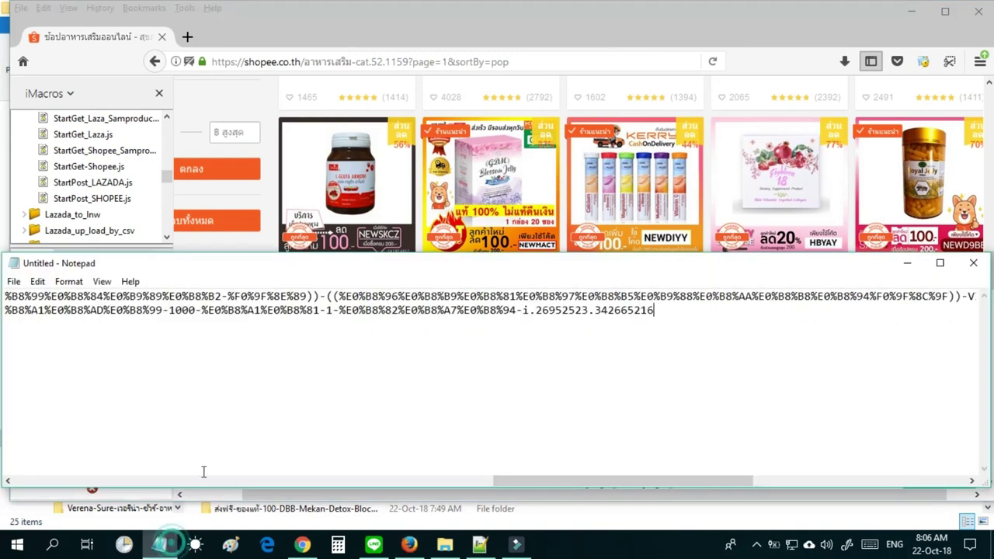
key(Return)
key(ctrl+v)
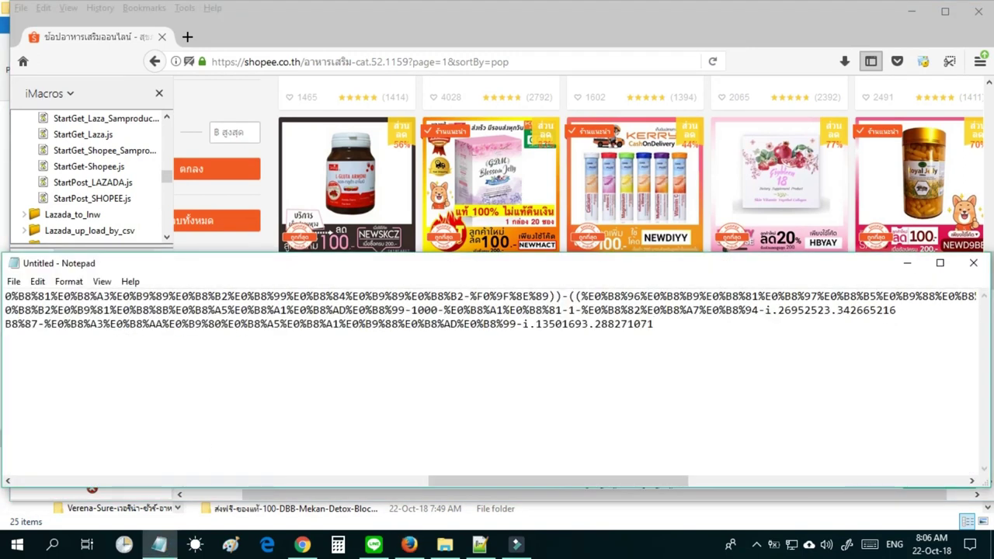
key(Return)
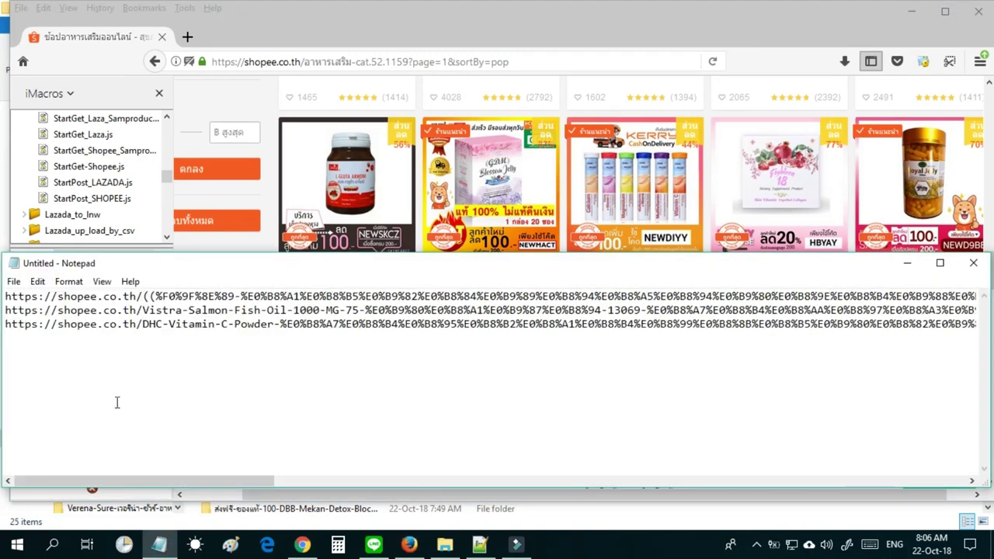
key(ctrl+a)
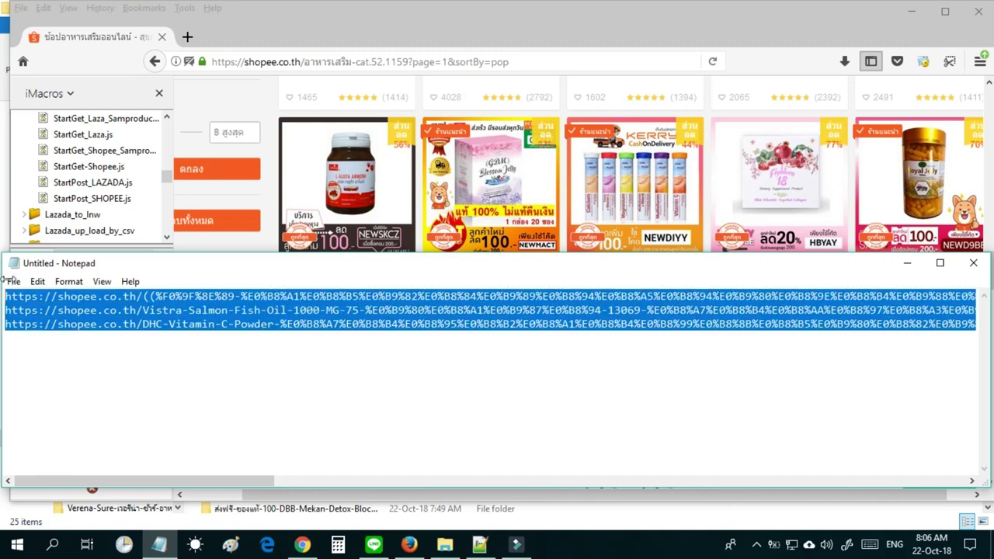
click(280, 7)
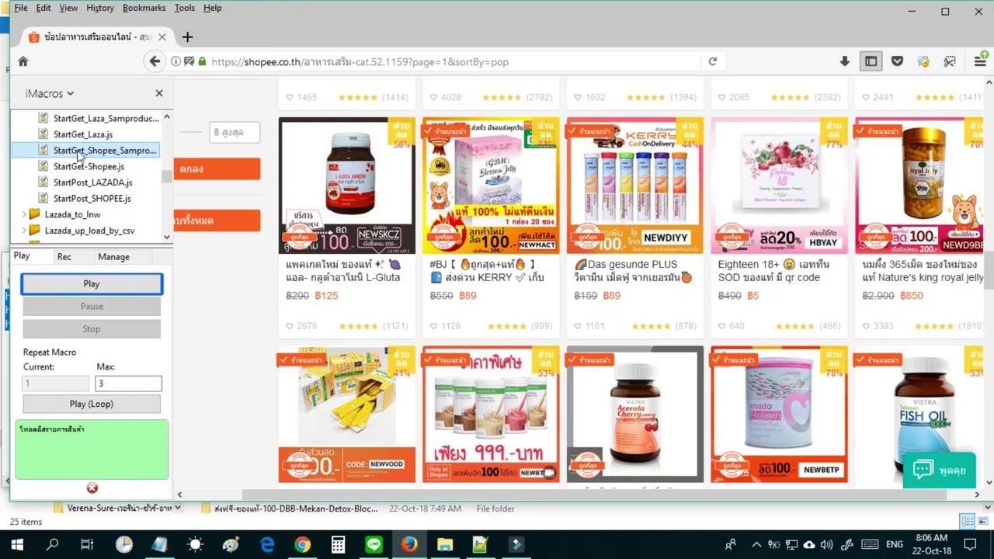
Run the StartGet_Shopee macro with a 200 baht markup and the pasted product links.
click(914, 11)
key(alt+Tab)
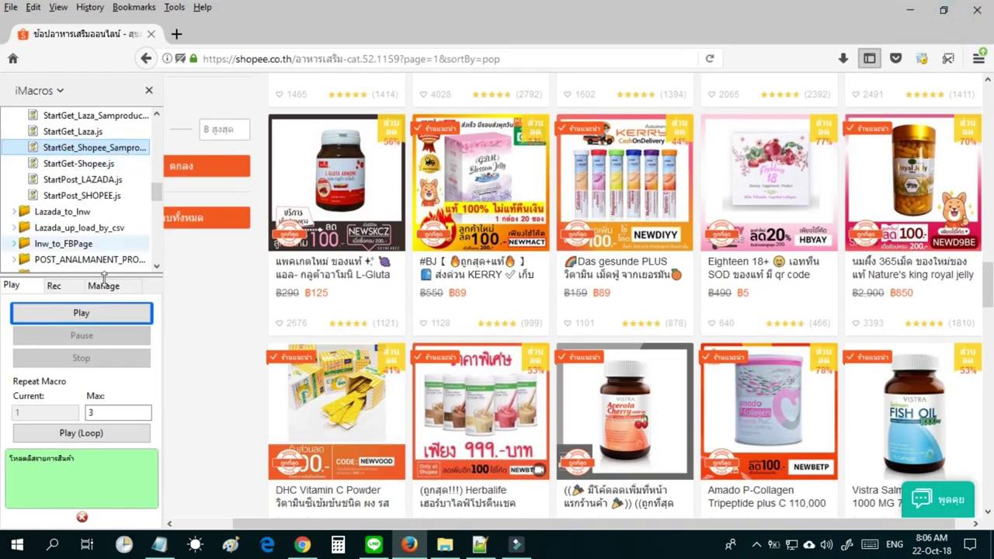
click(144, 318)
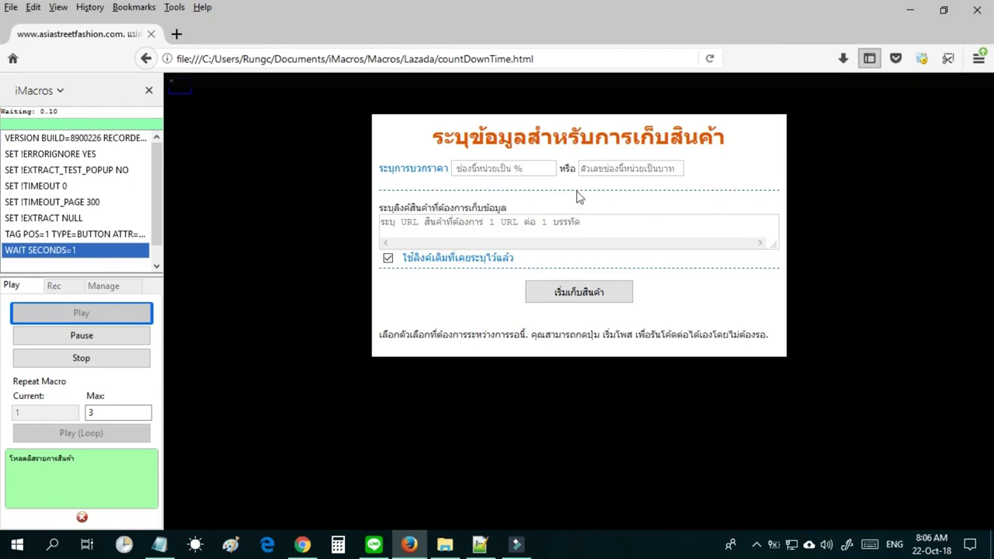
click(605, 169)
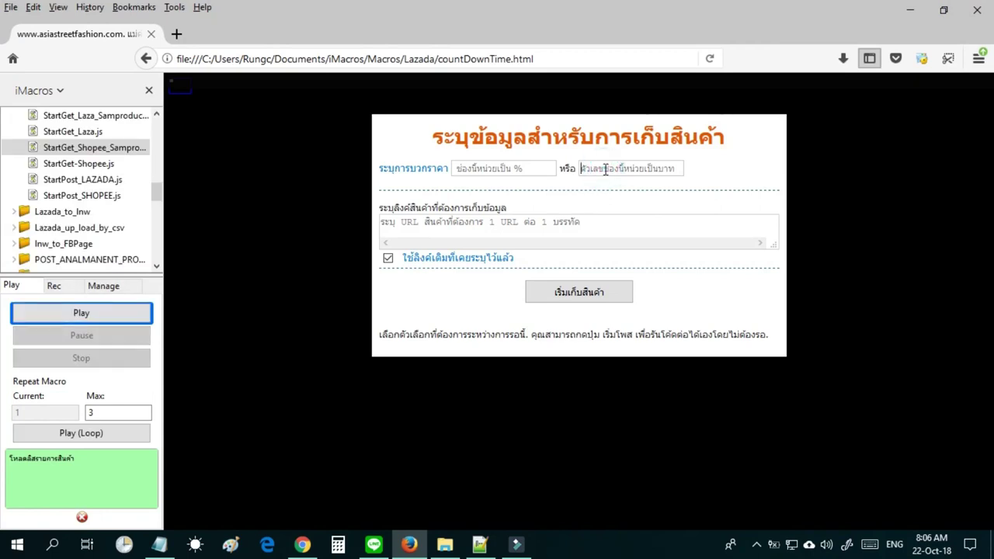
text(200)
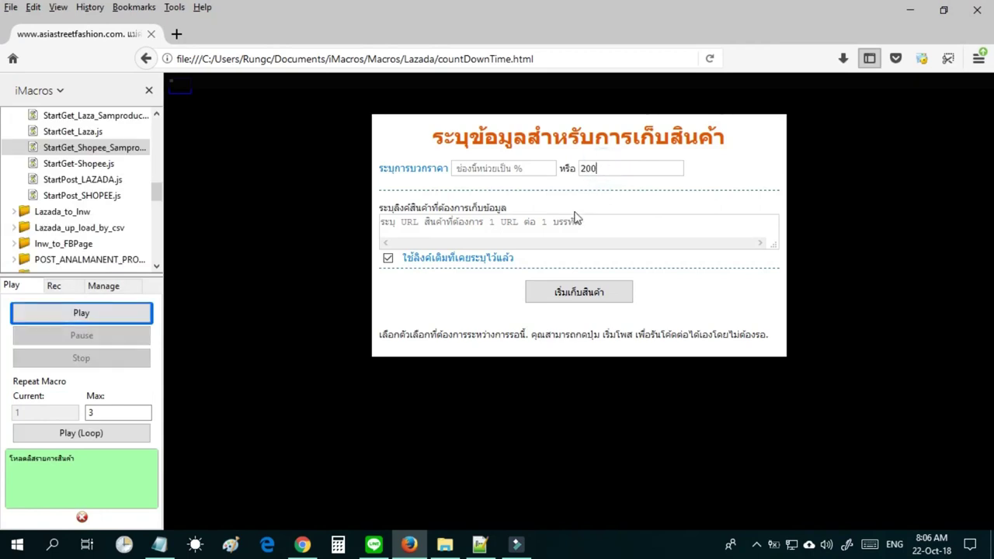
click(576, 225)
key(ctrl+v)
click(599, 290)
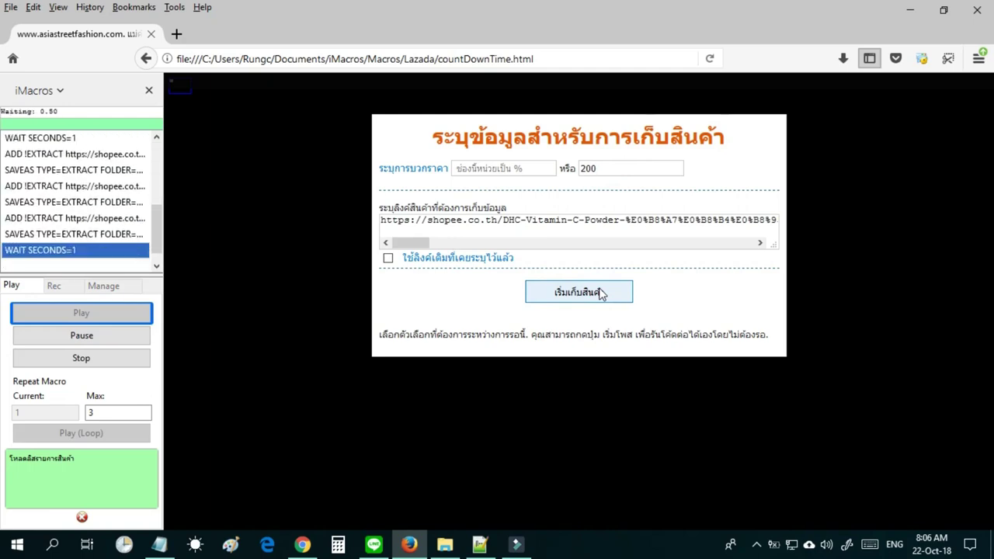
click(578, 292)
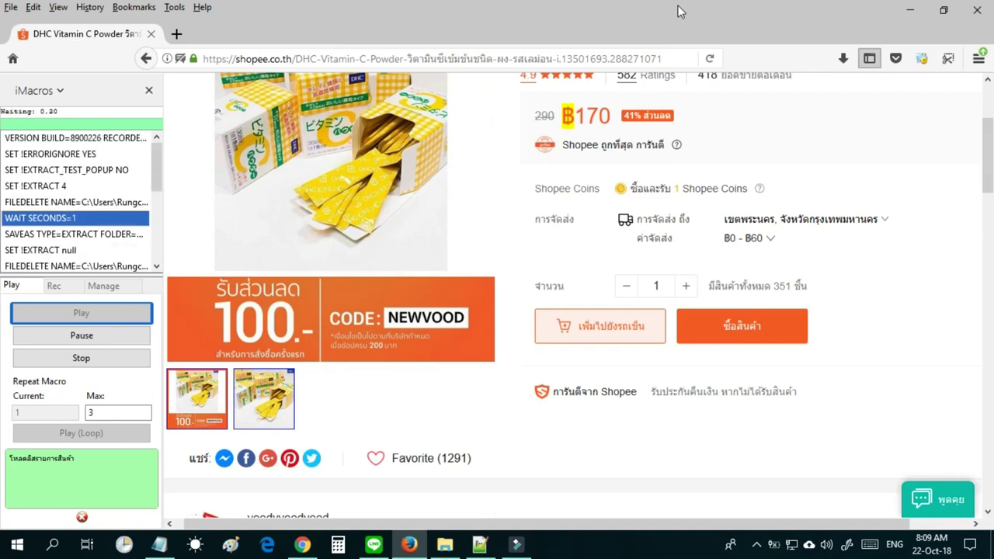
Wait for the scrape to finish, then bring up DataLaza with the new DHC Vitamin C and Vistra Salmon folders.
right_click(679, 11)
click(654, 19)
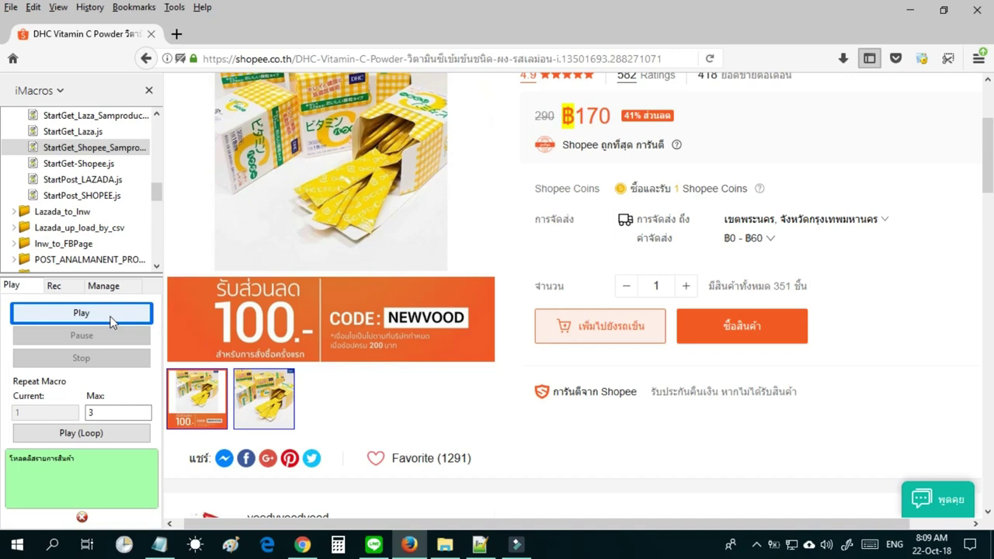
click(128, 315)
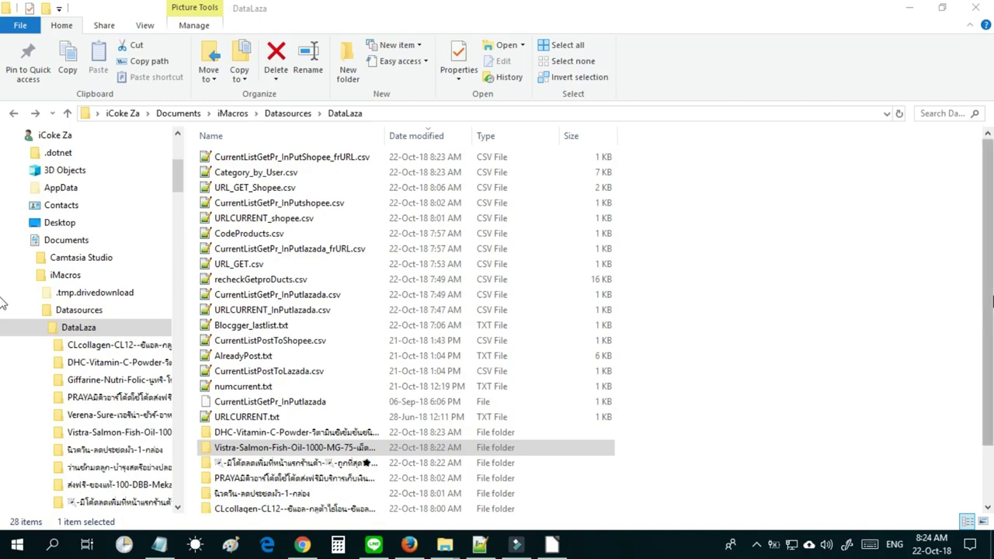
Enter the Vistra-Salmon-Fish-Oil folder and open its products.csv with LibreOffice.
drag(989, 264, 988, 344)
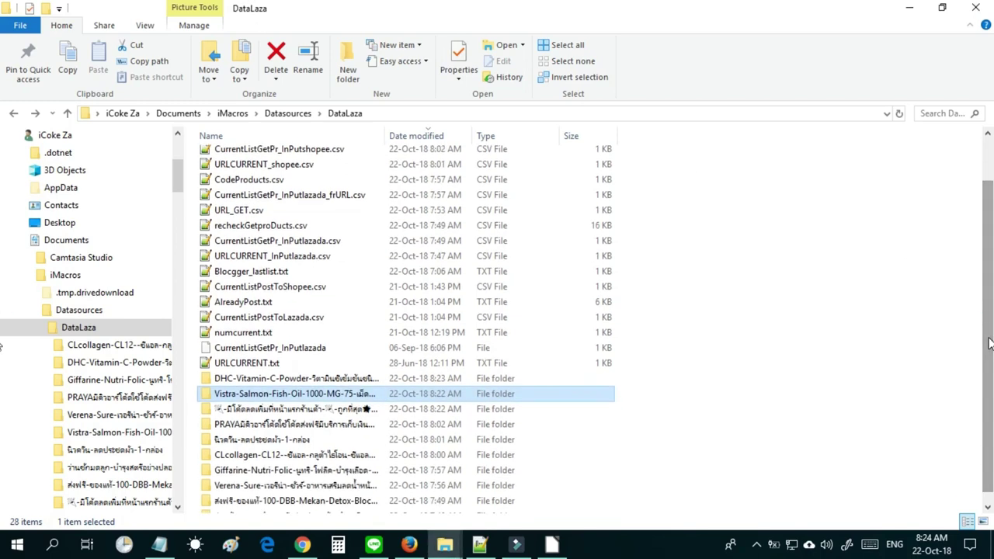
click(220, 379)
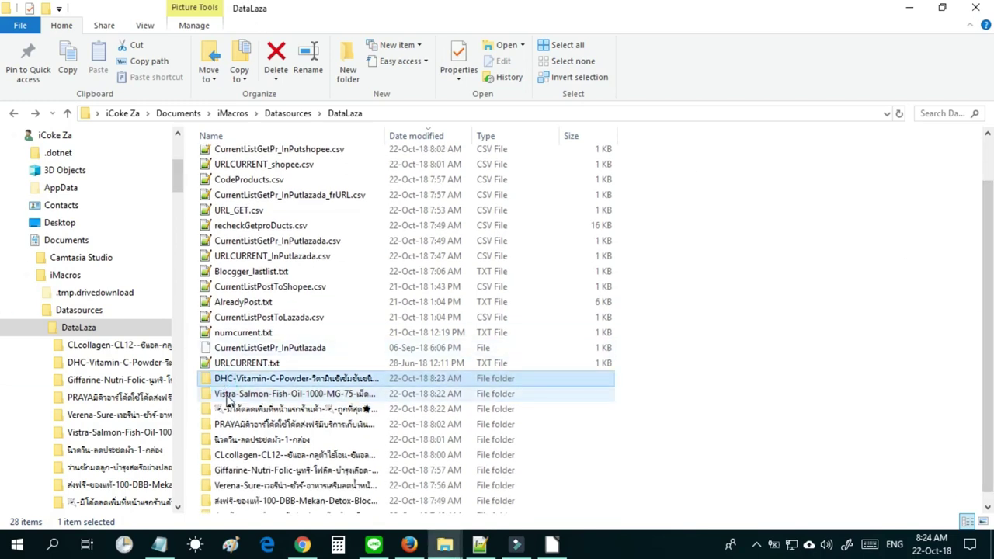
double_click(229, 397)
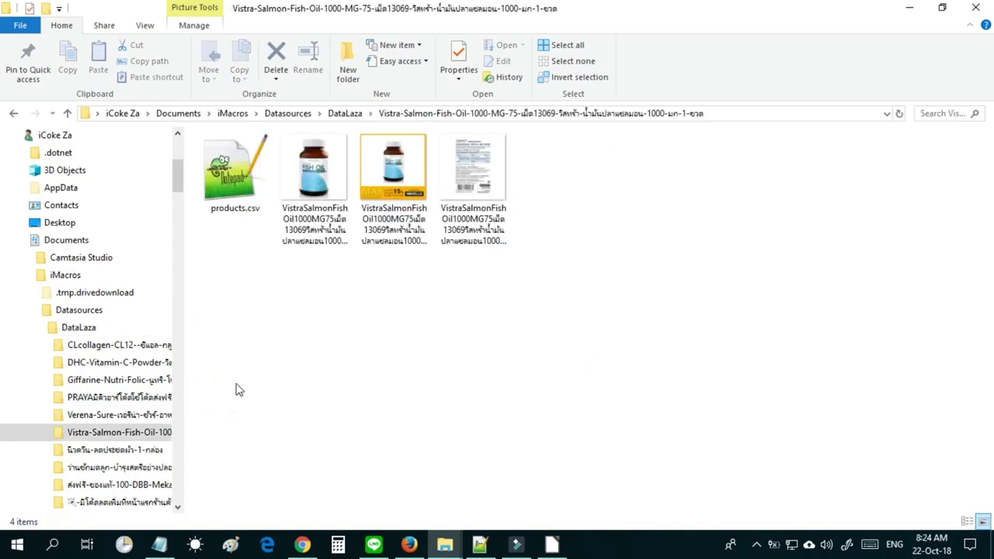
right_click(249, 179)
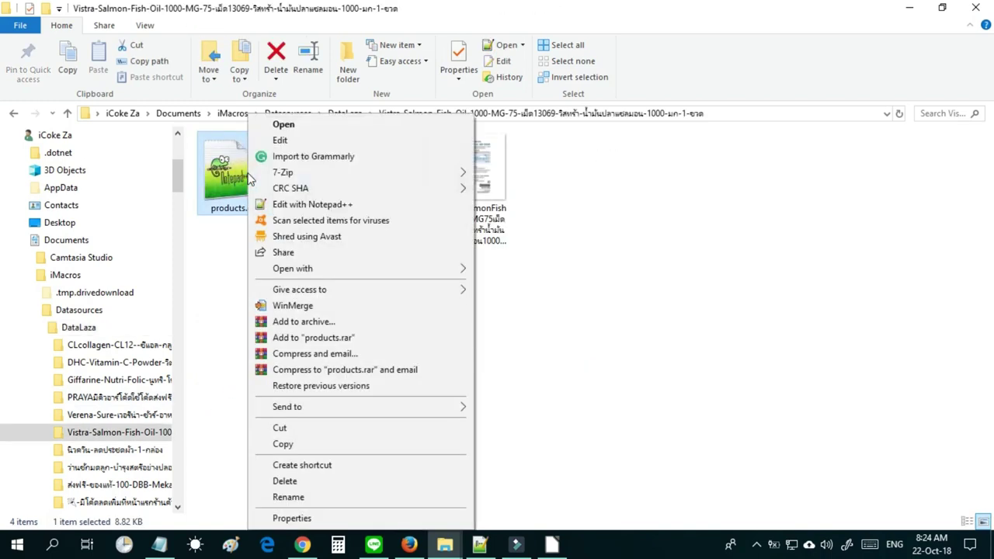
mouse_move(336, 271)
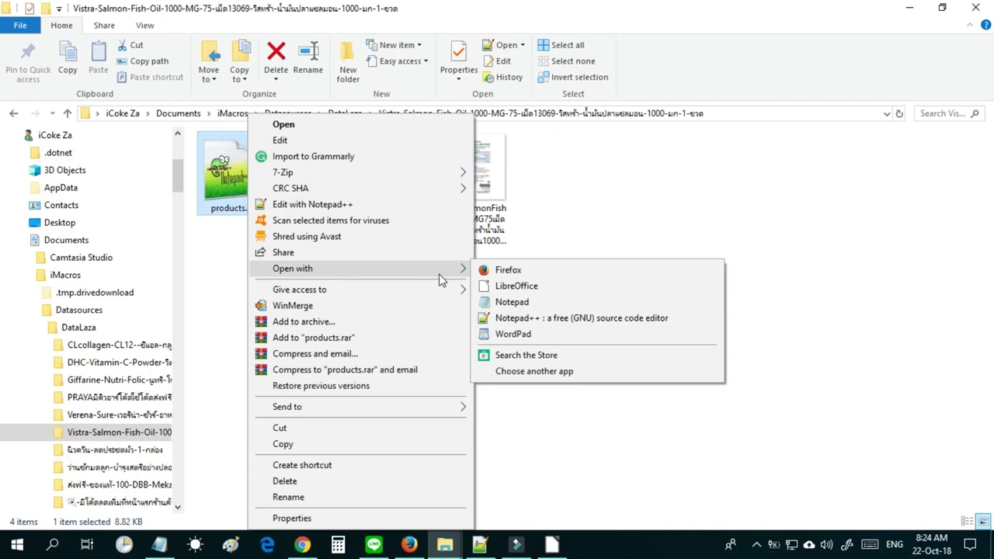
click(504, 289)
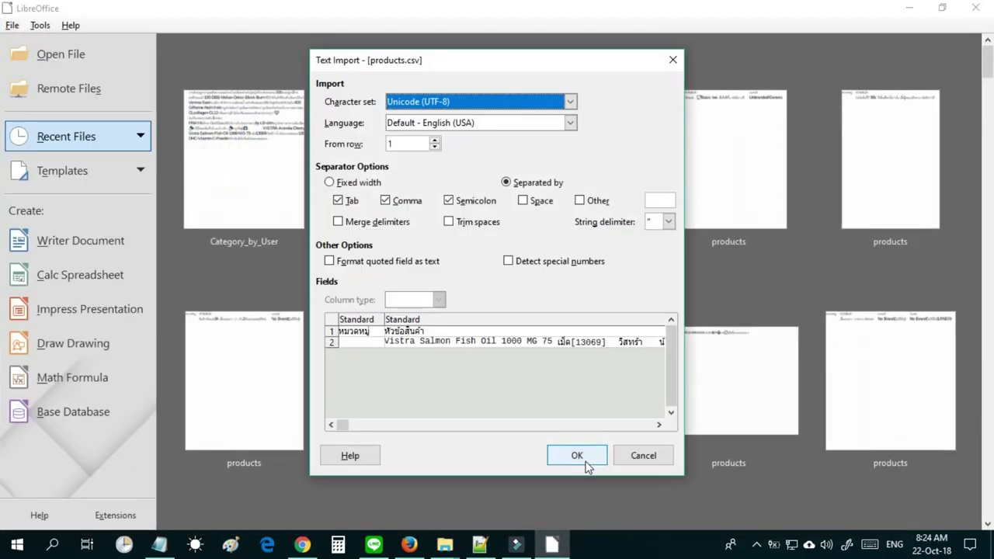
Load products.csv and check row 2's title, brand and Seller SKU fields.
click(586, 462)
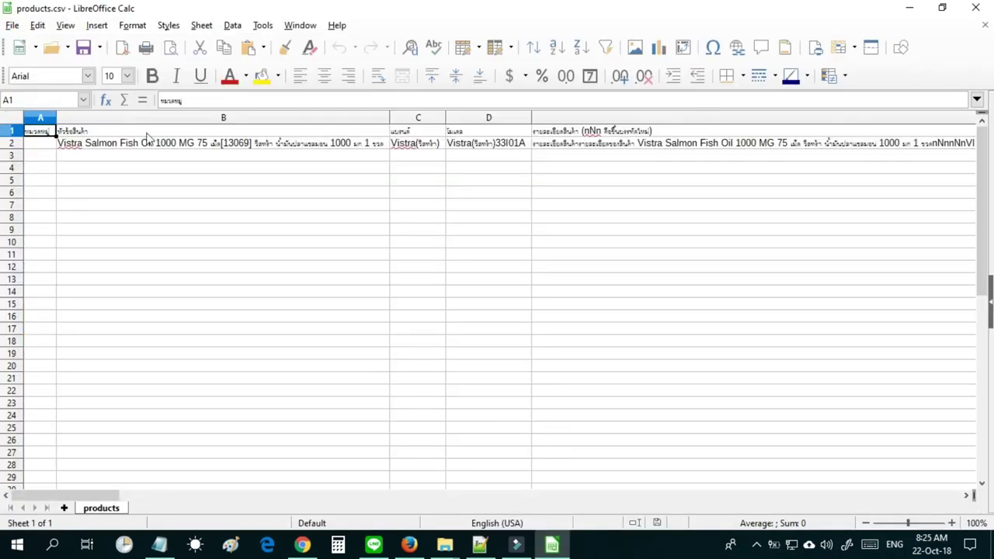
click(147, 148)
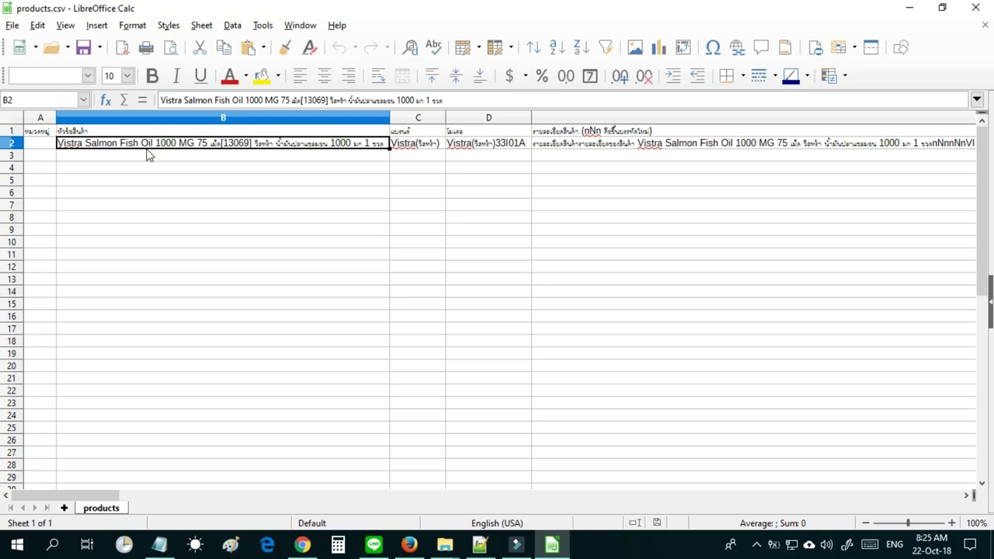
key(Right)
key(Right)
key(Right)
key(Right)
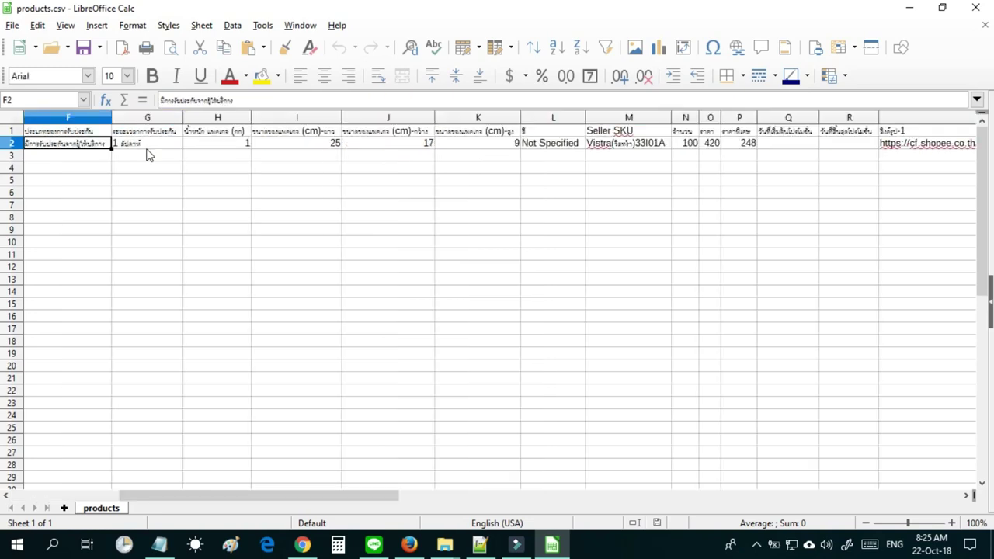
key(Right)
key(Right)
key(Right)
key(Right)
key(Right)
key(Right)
key(Right)
key(Right)
key(Right)
key(Right)
key(Right)
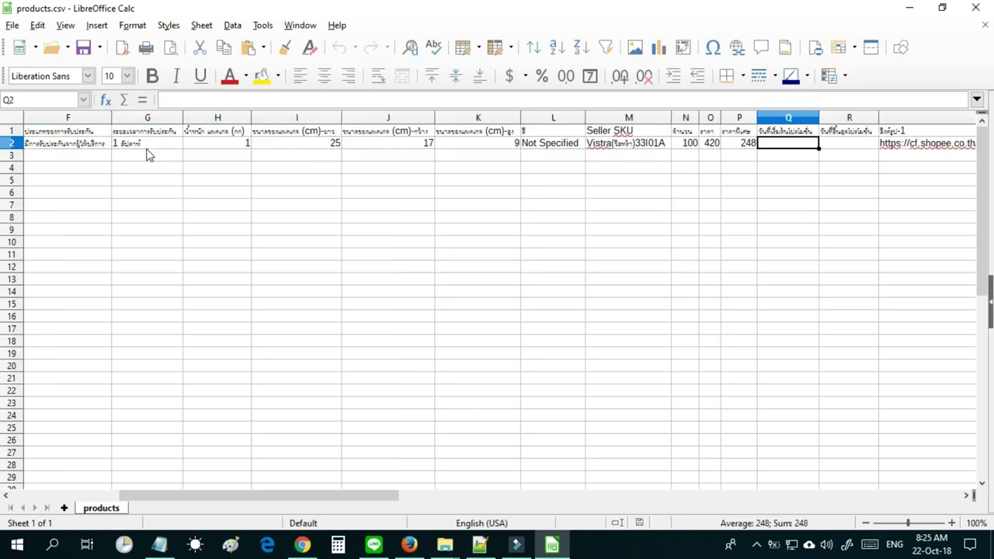
key(Right)
key(Right)
key(Right)
key(Right)
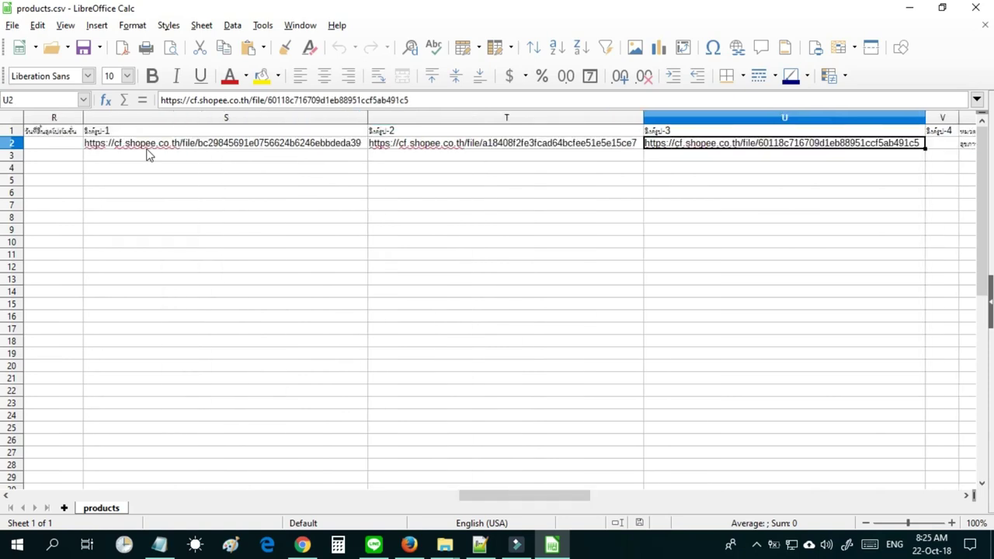
key(Right)
key(Right)
key(Right)
key(Right)
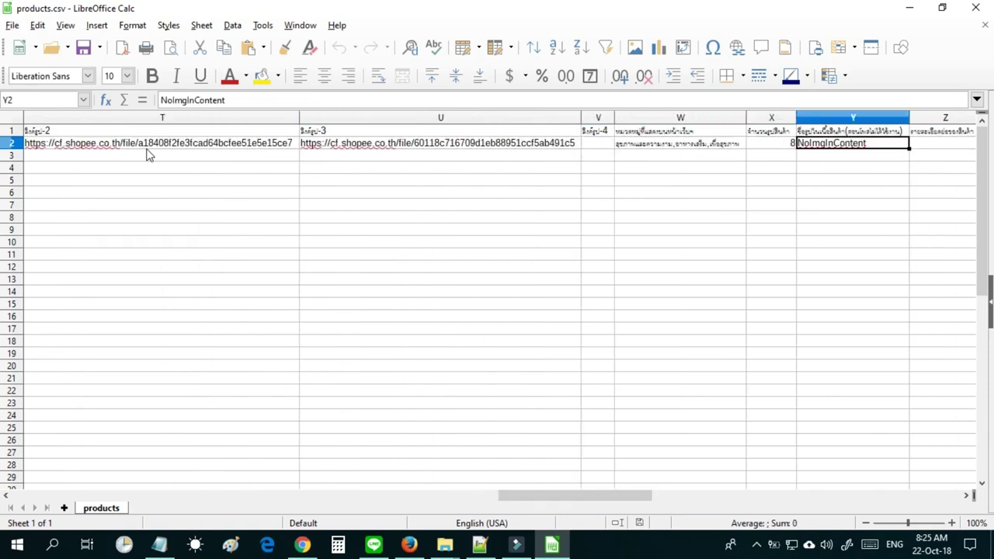
Review the remaining fields out to column AE and back to column C, then close the file.
key(Right)
key(Right)
key(Right)
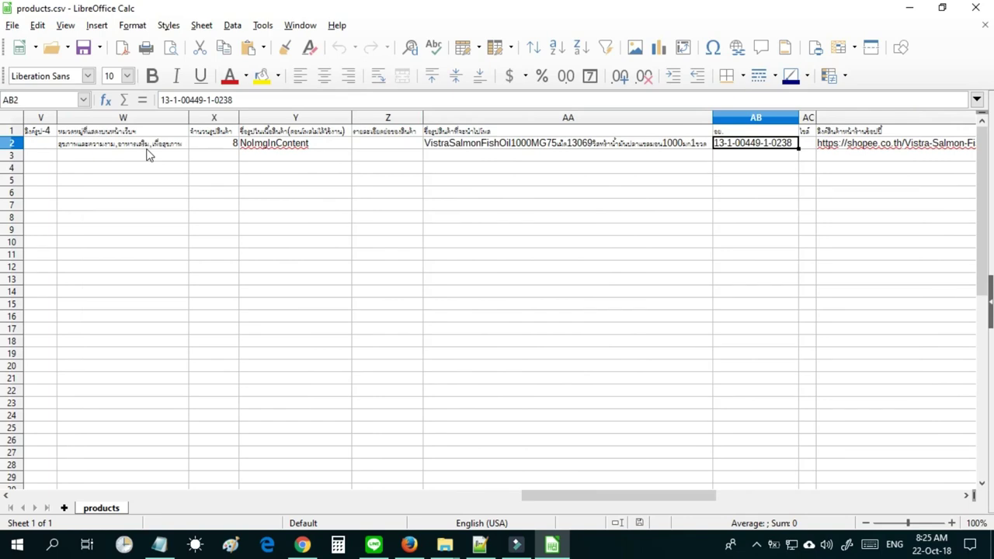
key(Right)
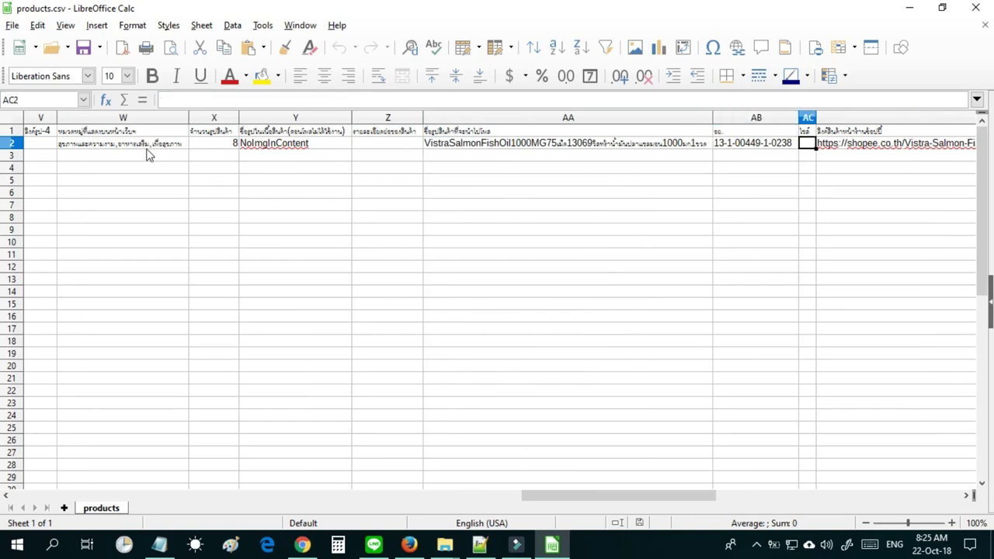
key(Right)
key(Left)
key(Right)
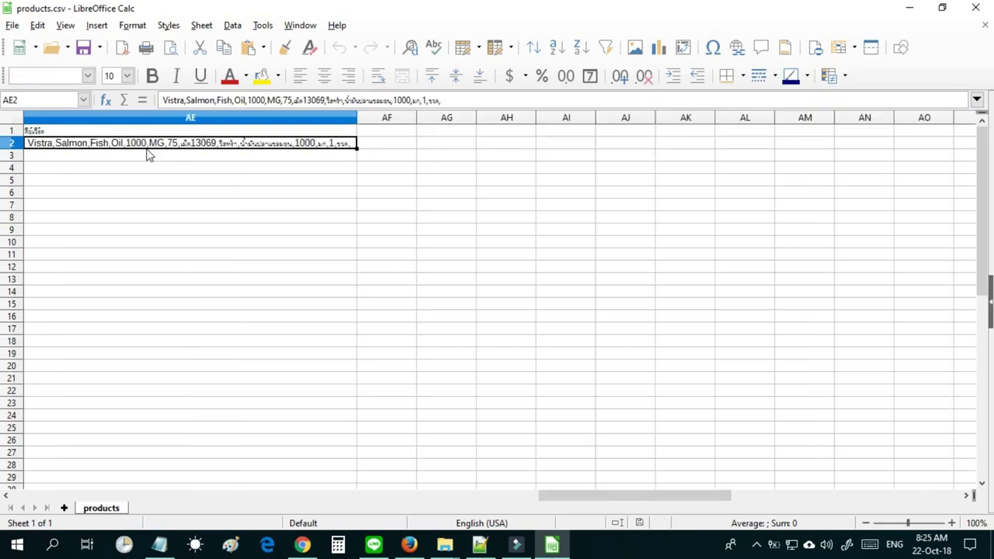
key(Left)
key(Left)
key(Left)
key(Left)
key(Left)
key(Left)
key(Left)
key(Left)
key(Left)
key(Left)
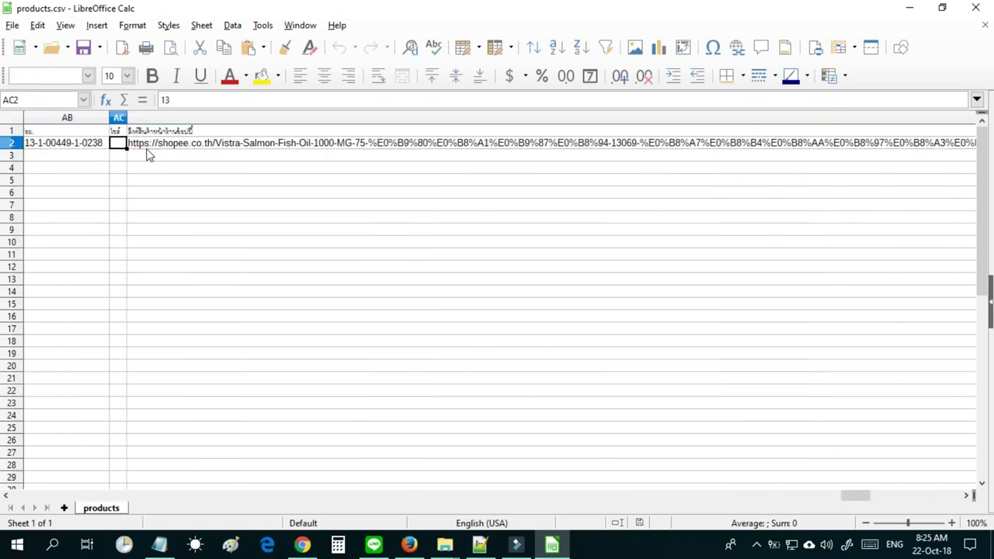
key(Left)
key(Left)
key(Left)
key(Left)
key(Left)
key(Left)
key(Left)
key(Left)
key(Left)
key(Left)
key(Left)
key(Left)
key(Left)
key(Left)
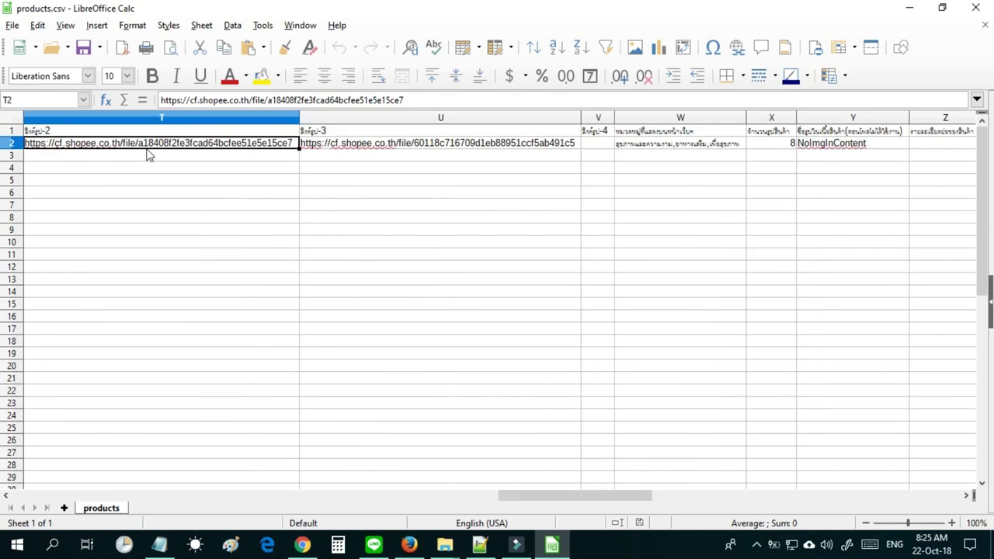
key(Left)
key(Left)
key(Left)
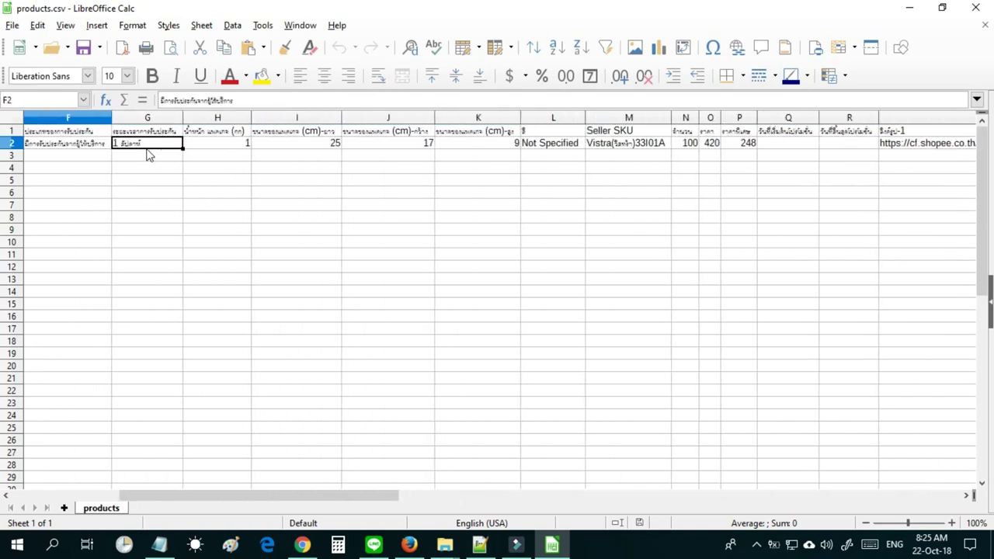
key(Left)
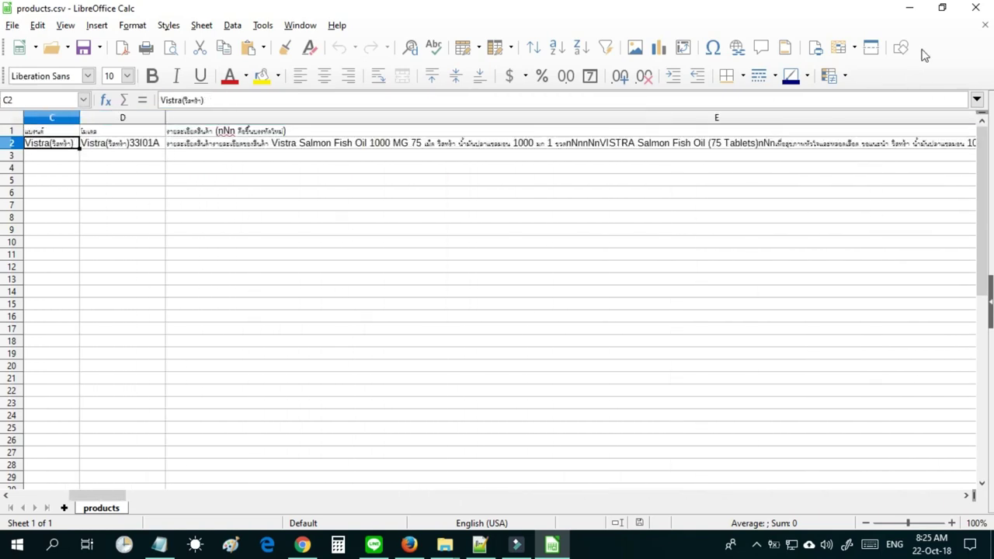
key(ctrl+w)
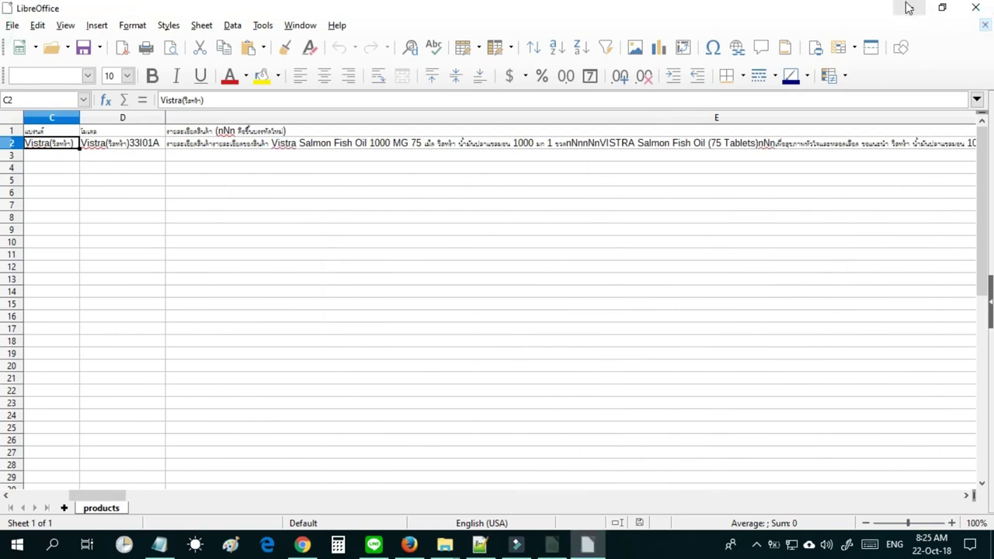
Return to DataLaza and look inside the Giffarine folder and another product folder.
click(908, 8)
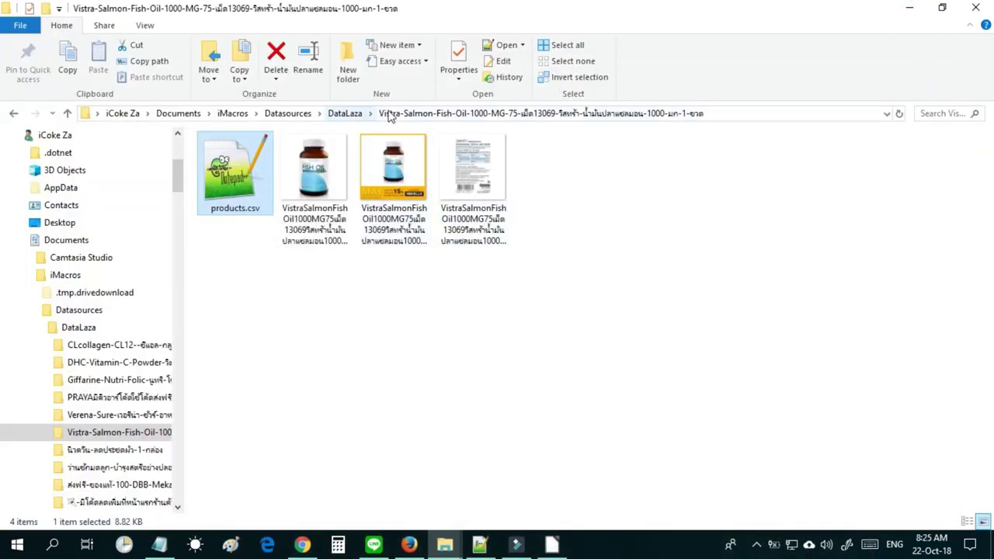
click(347, 114)
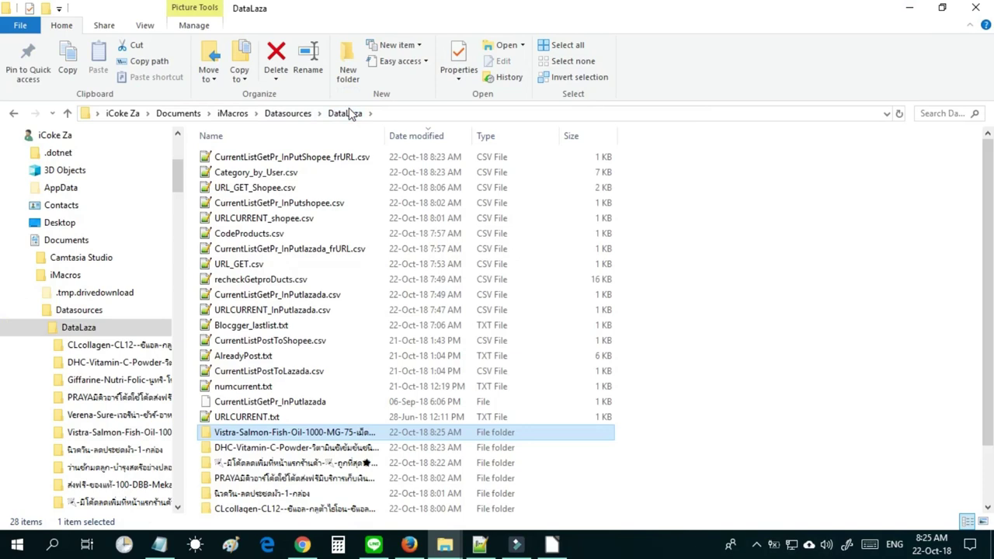
click(276, 174)
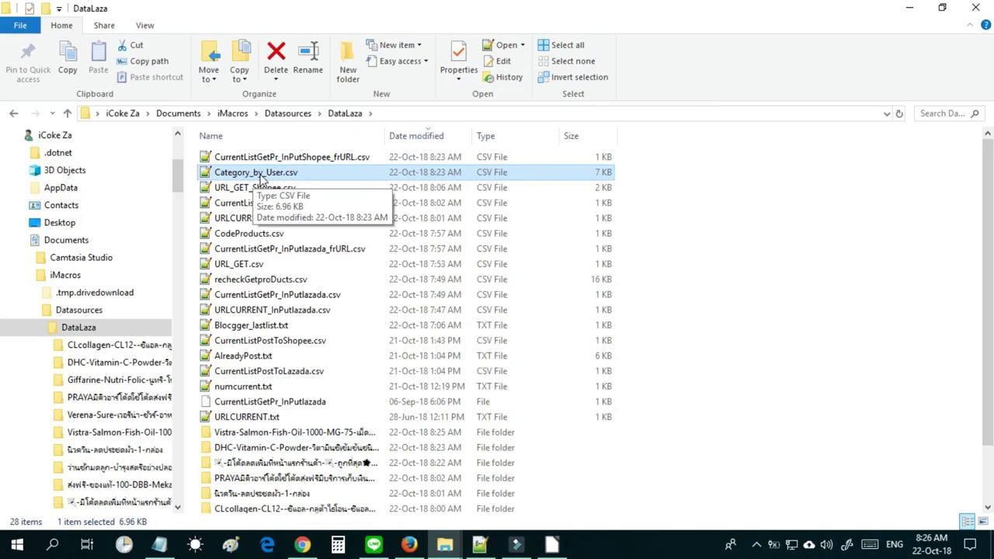
scroll(261, 388, down, 2)
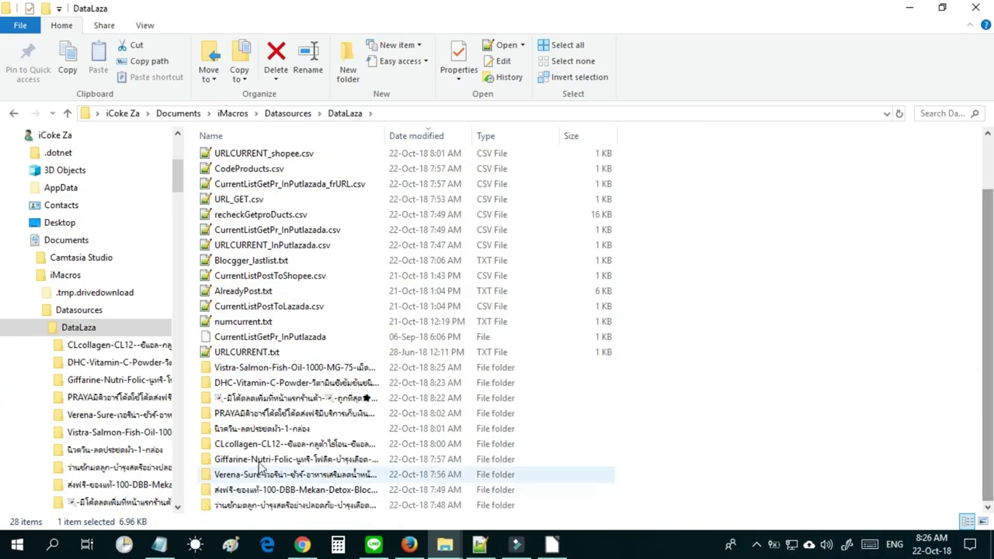
double_click(264, 459)
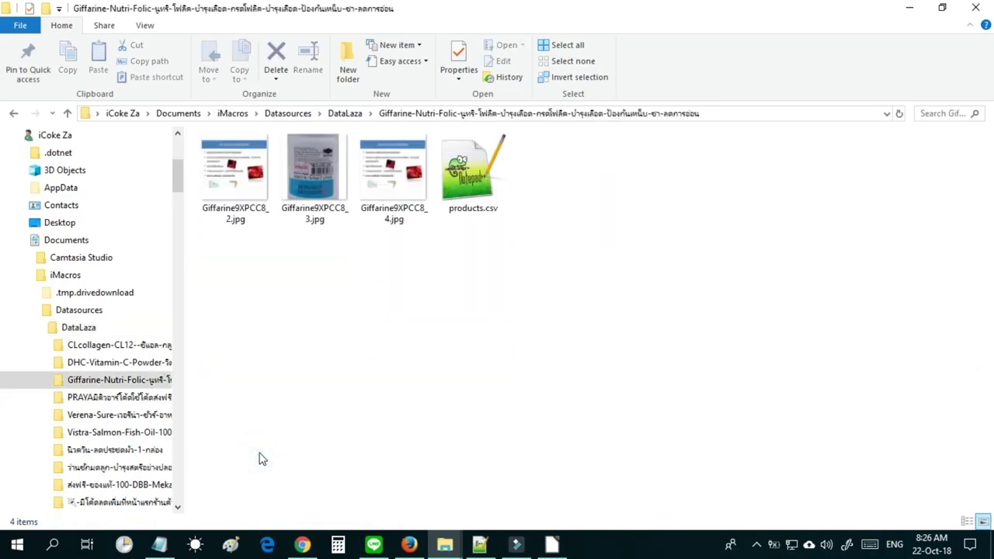
click(345, 114)
click(302, 477)
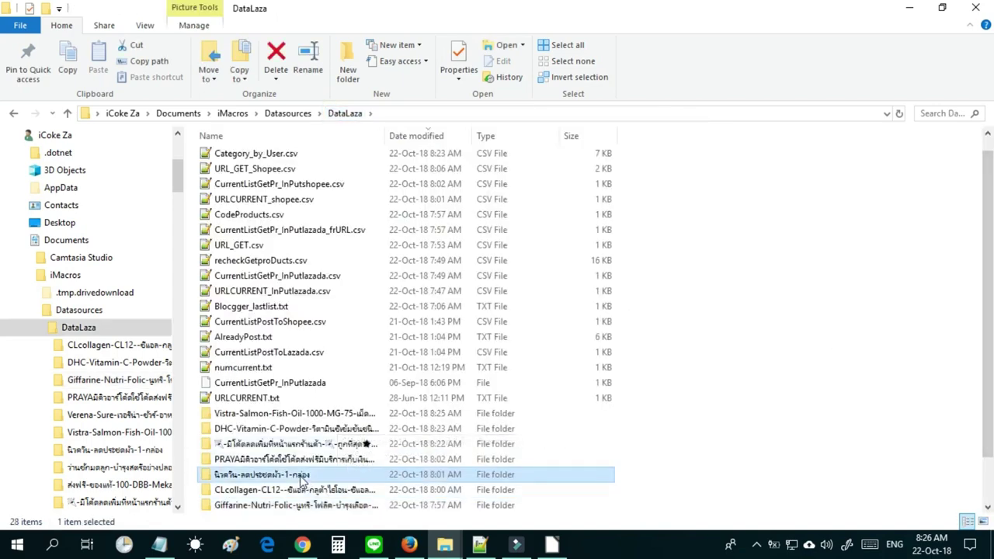
double_click(301, 477)
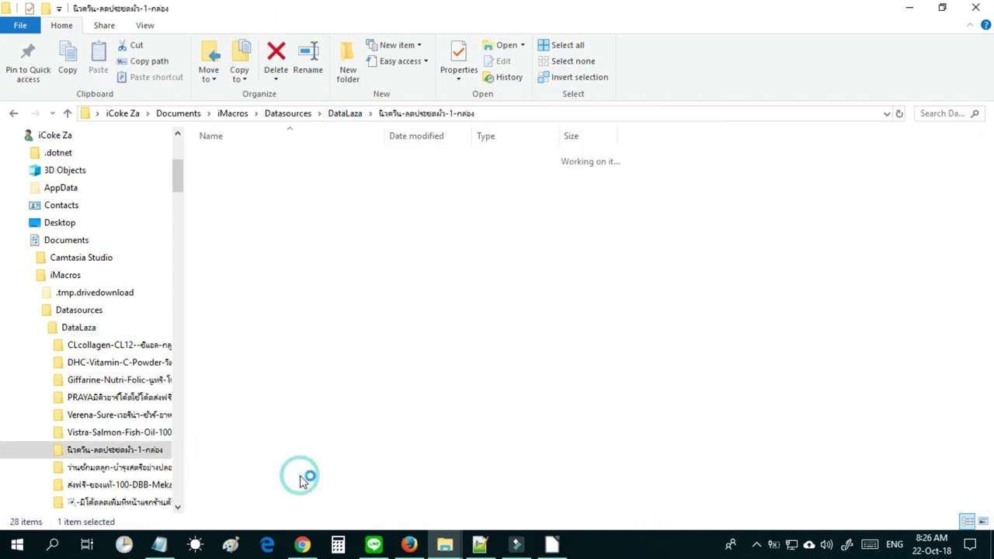
click(345, 114)
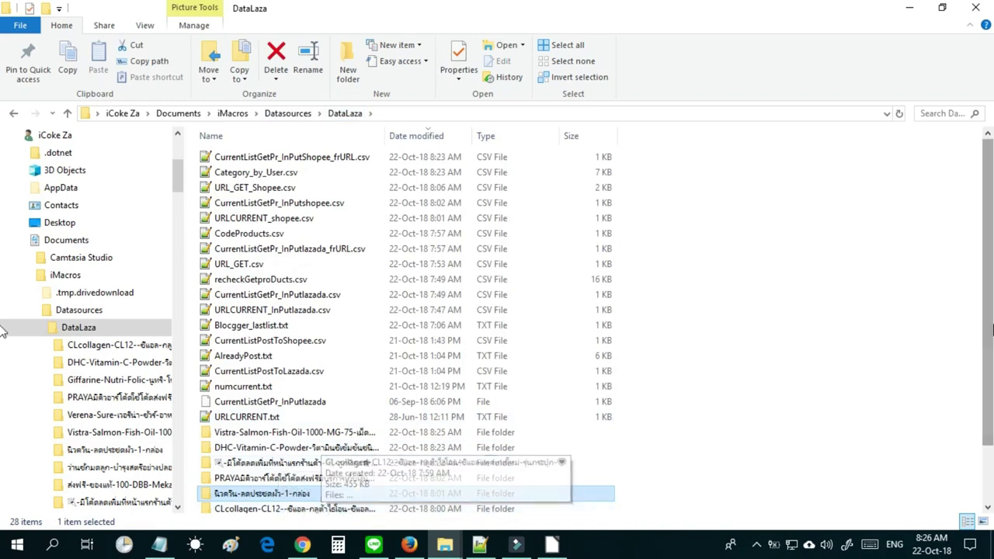
Enter the Giffarine-Nutri-Folic folder and list the apps that can open its products.csv.
scroll(988, 330, down, 2)
double_click(307, 459)
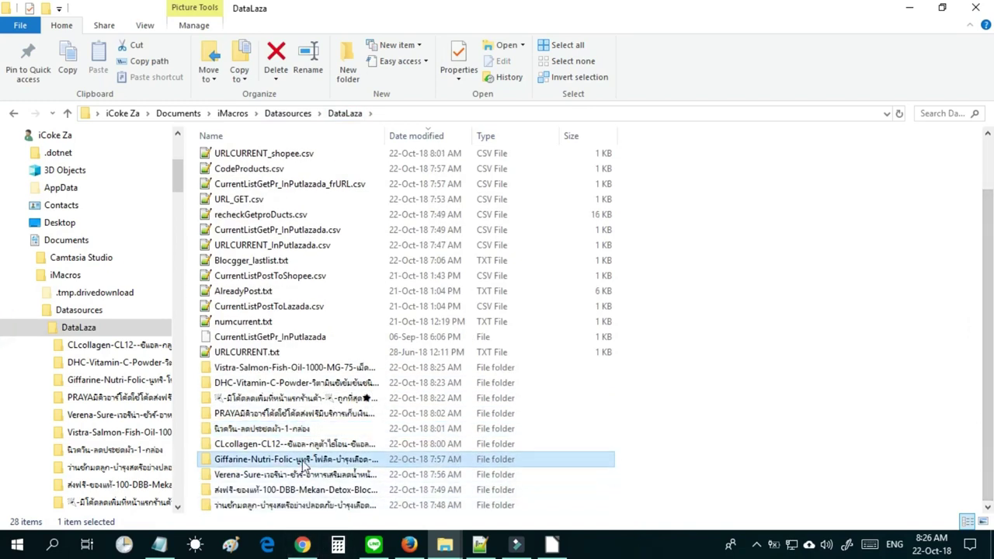
click(468, 176)
right_click(470, 177)
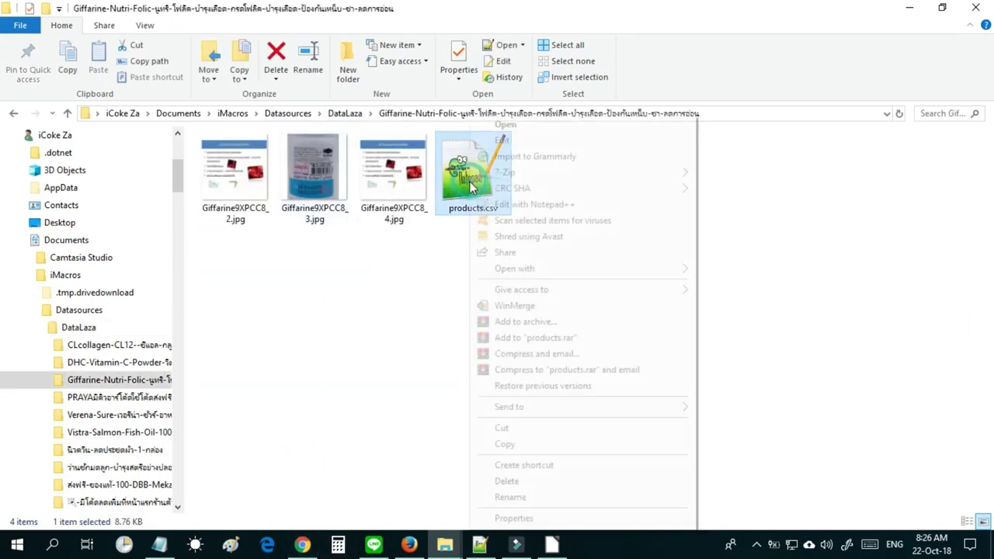
click(582, 269)
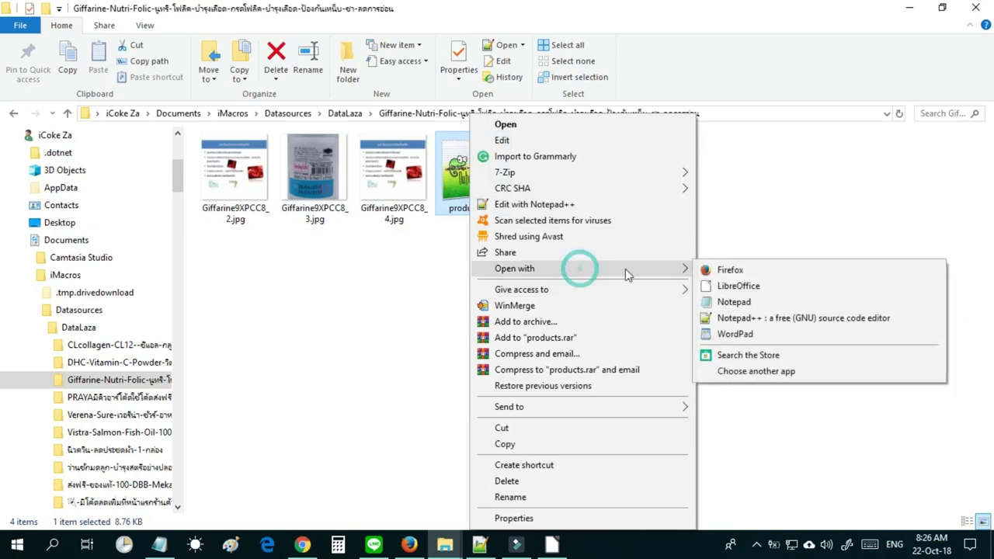
Open the Giffarine products.csv in LibreOffice Calc with the default import settings.
click(755, 288)
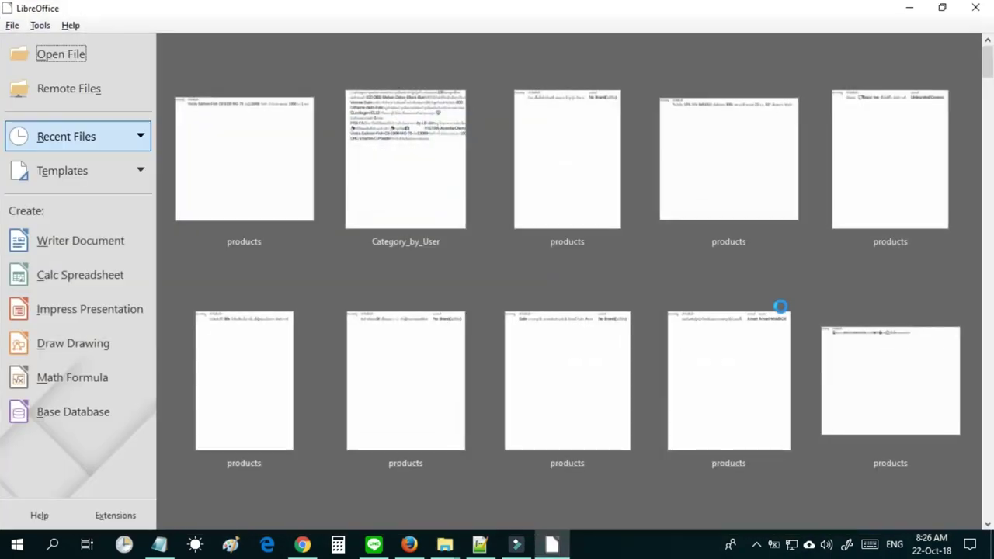
click(576, 455)
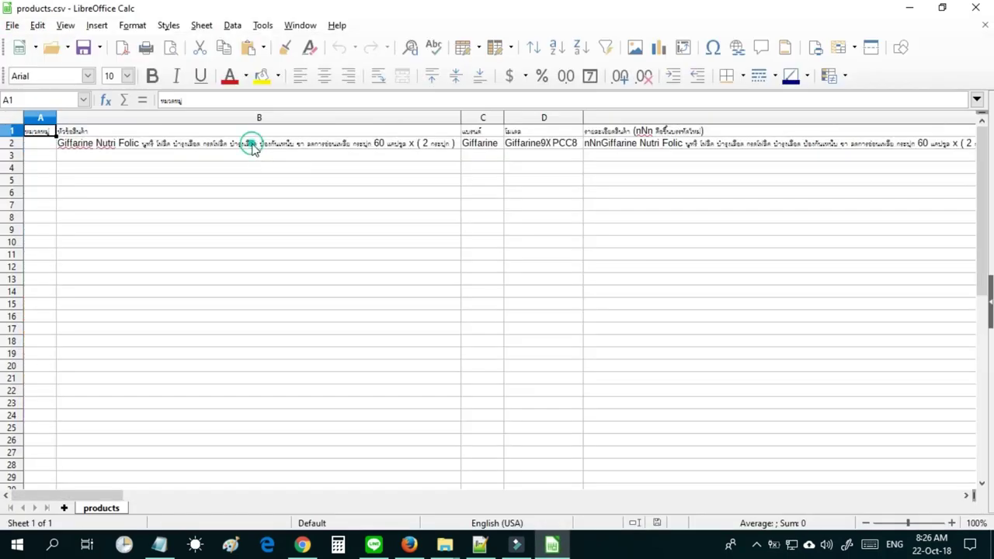
click(253, 146)
Review row 2's size, price, image link, description and registration fields, then return to A2.
key(Right)
key(Right)
key(Right)
key(Right)
key(Right)
key(Right)
key(Right)
key(Right)
key(Right)
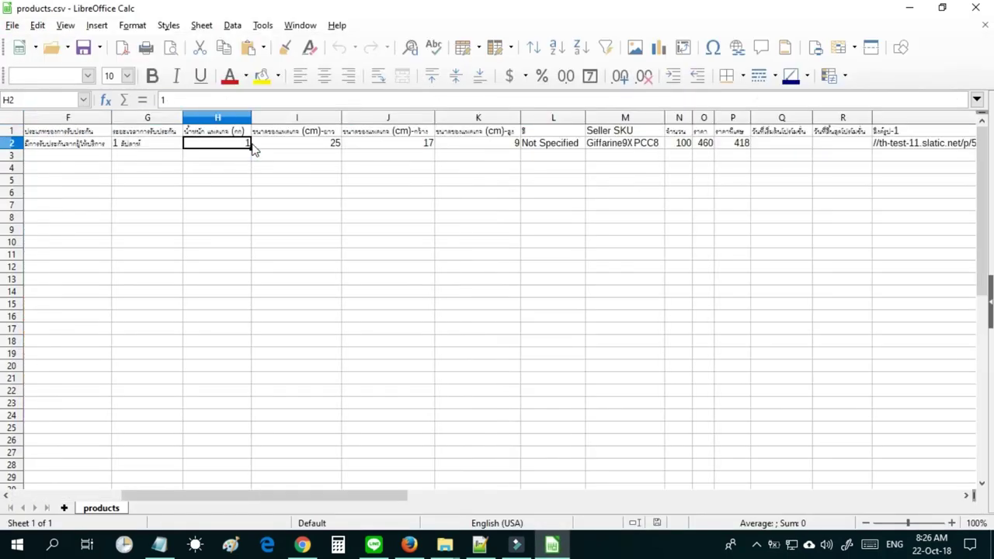
key(Right)
key(Right)
key(Right)
key(Right)
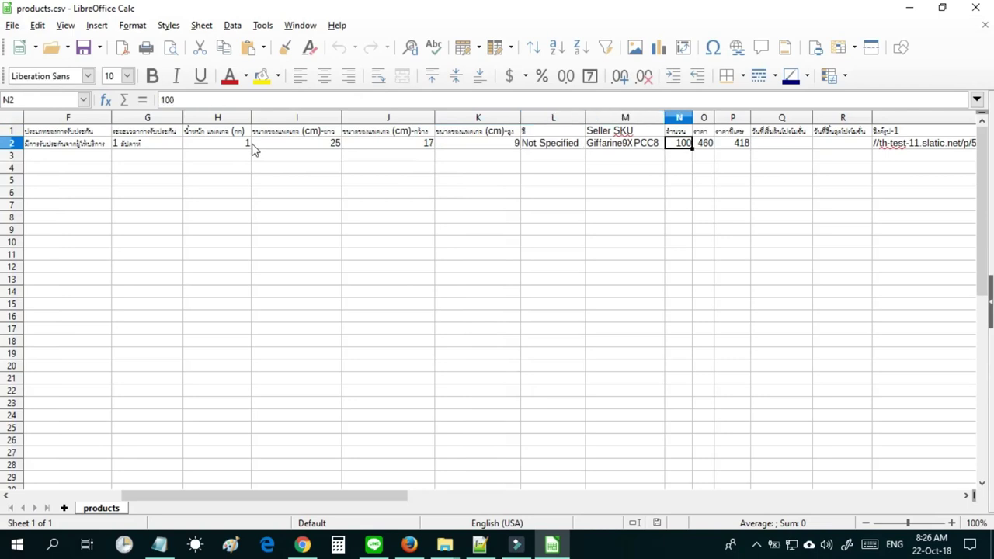
key(Right)
key(Right)
key(Right)
key(Right)
key(Right)
key(Right)
key(Right)
key(Right)
key(Right)
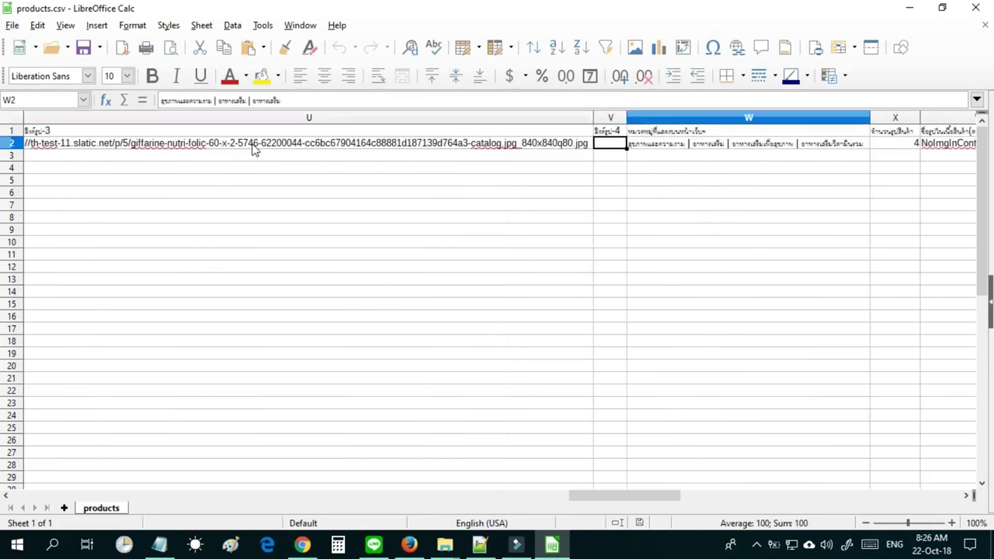
key(Right)
key(Right)
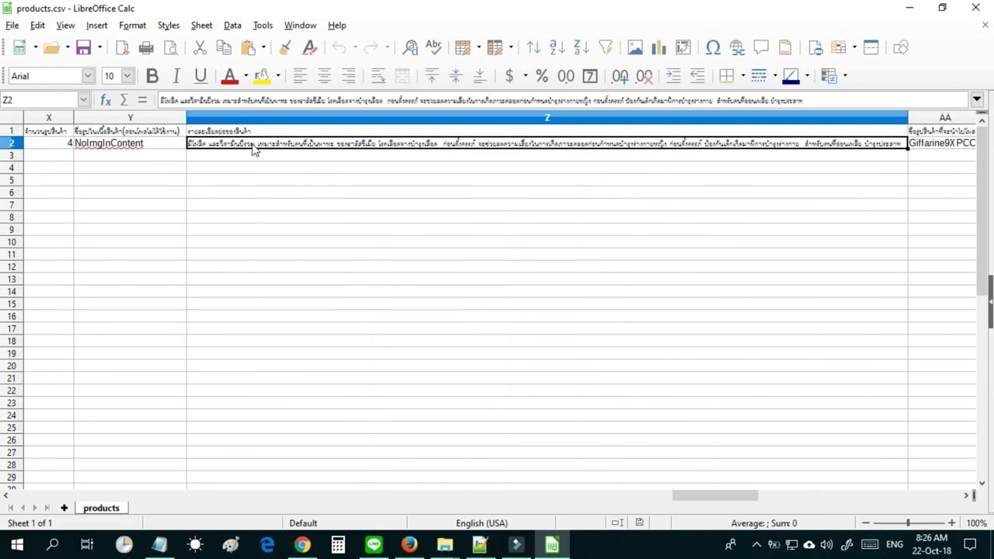
key(Right)
key(Right)
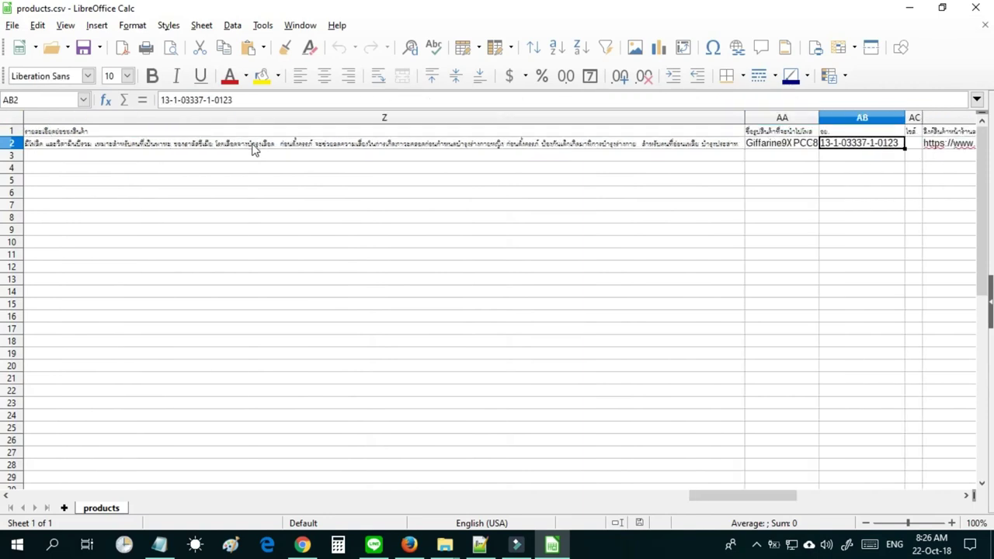
key(Left)
key(Left)
key(Left)
key(Left)
key(Left)
key(Left)
key(Left)
key(Left)
key(Left)
key(Left)
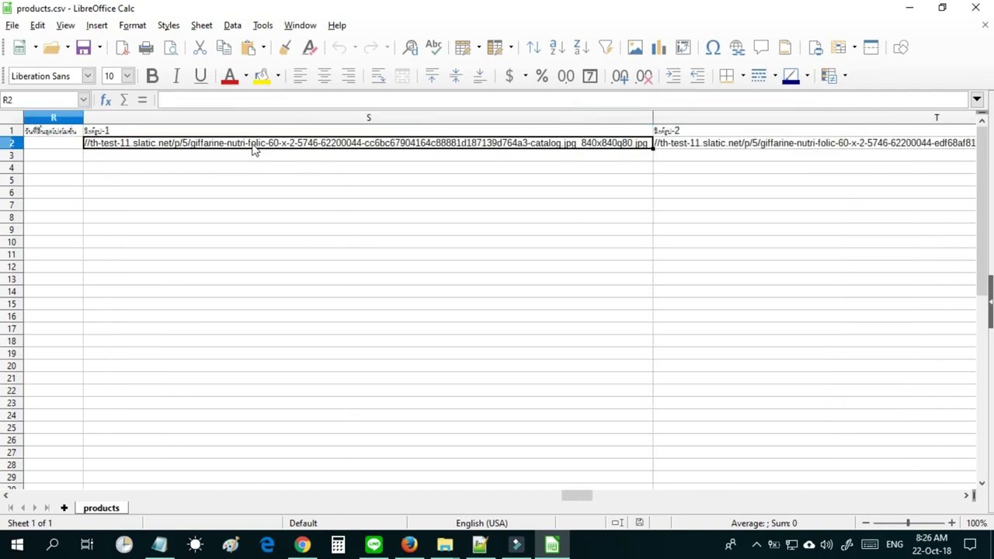
key(Left)
key(Left)
key(Left)
key(Left)
key(Left)
key(Left)
key(Left)
key(Left)
key(Left)
key(Left)
key(Left)
key(Left)
key(Left)
key(Left)
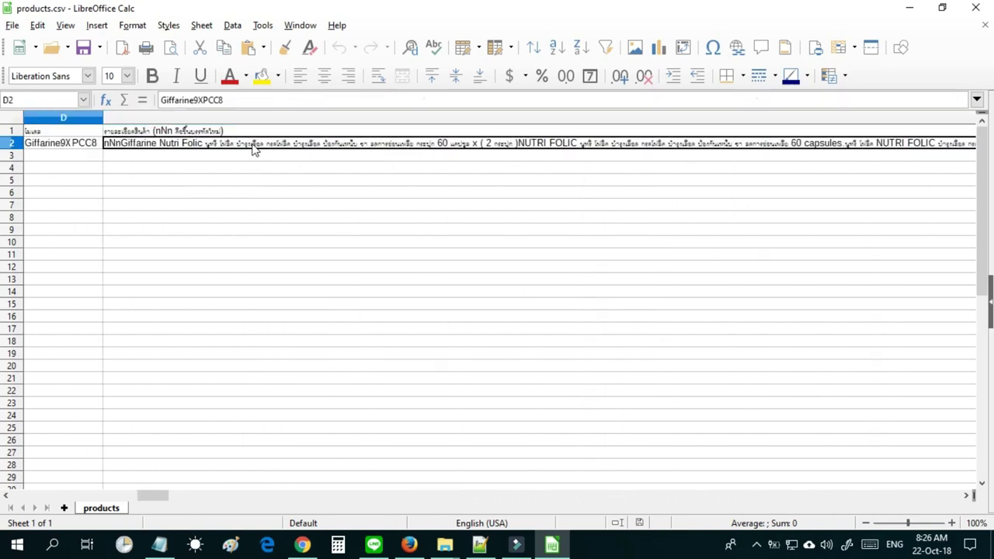
key(Left)
key(Left)
key(Left)
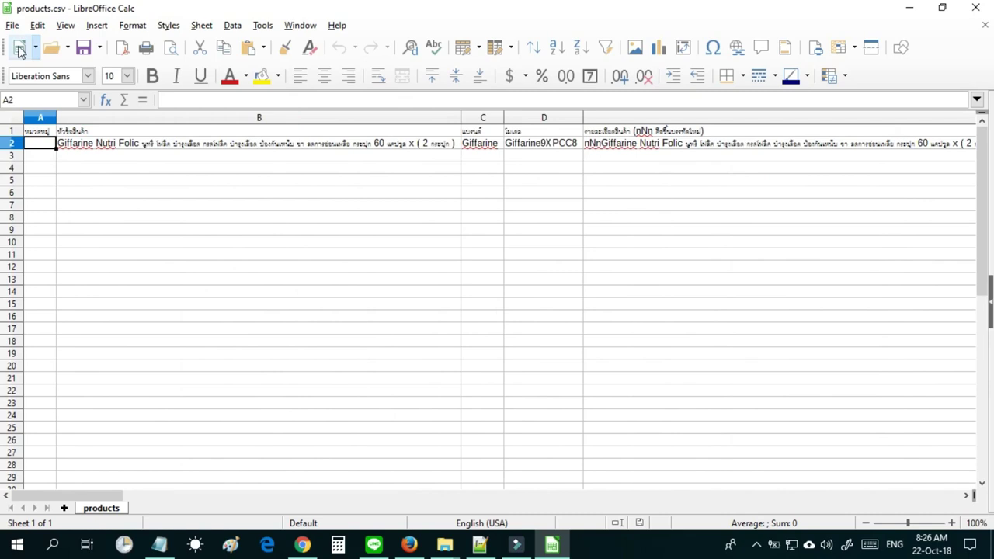
Back out of two save attempts that ask about file format and ODF, then open the File menu.
click(85, 53)
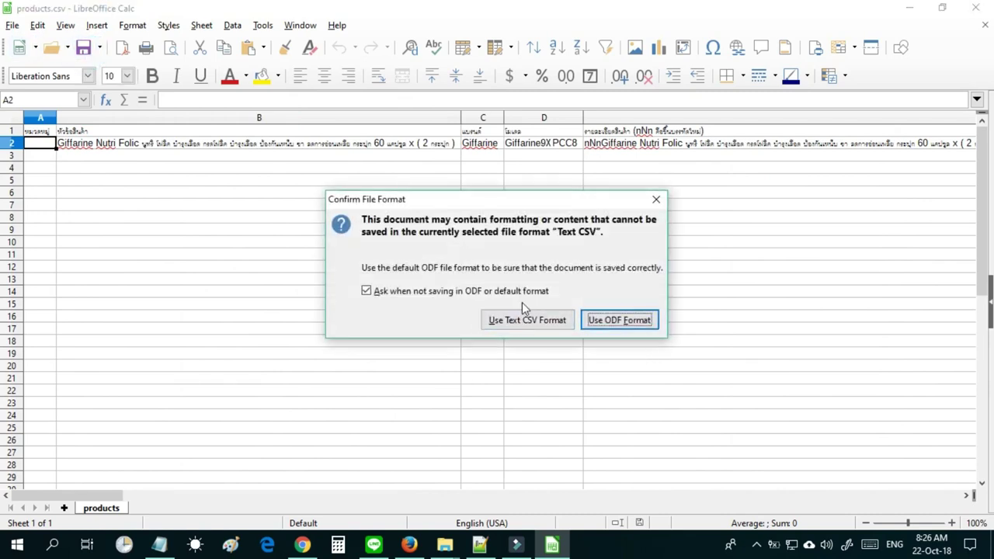
click(655, 200)
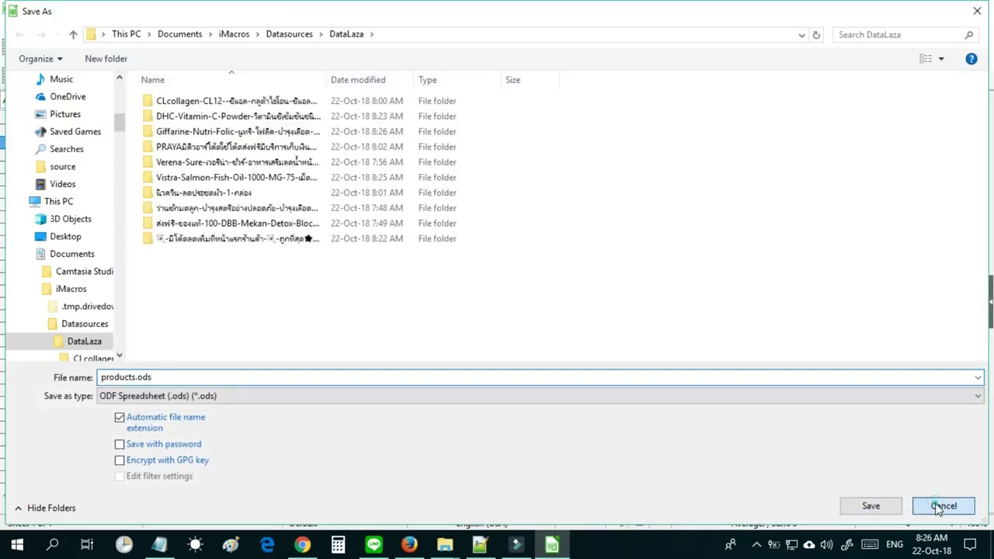
click(942, 505)
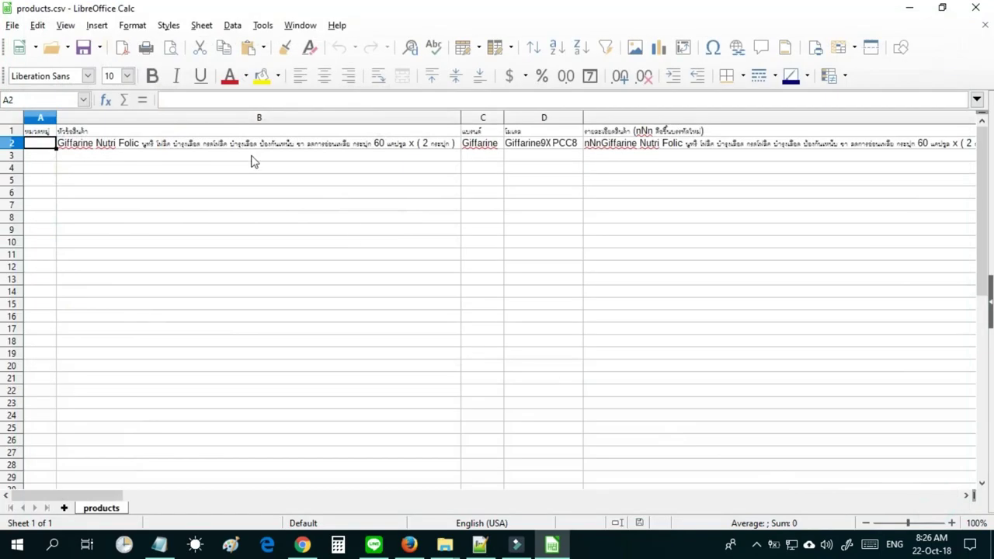
click(83, 49)
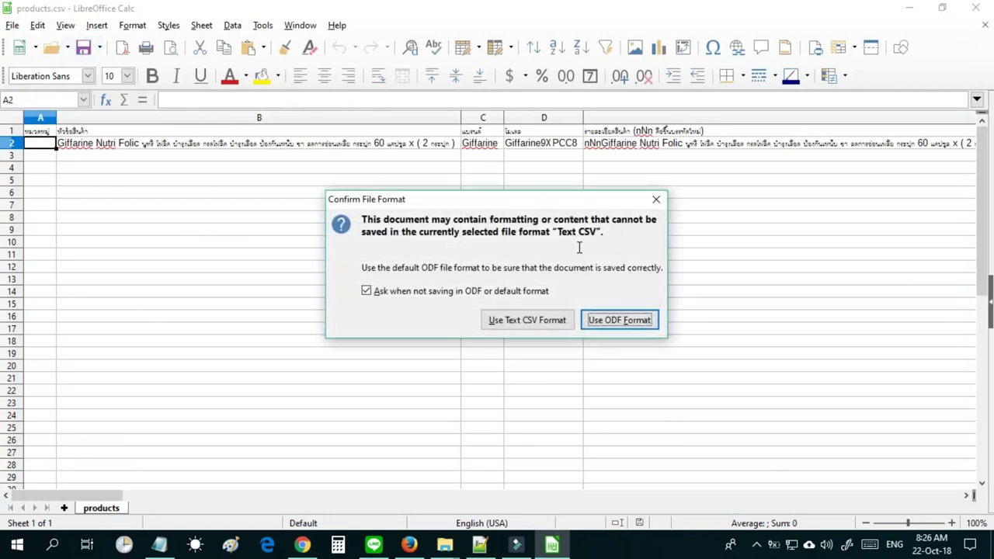
drag(523, 199, 522, 186)
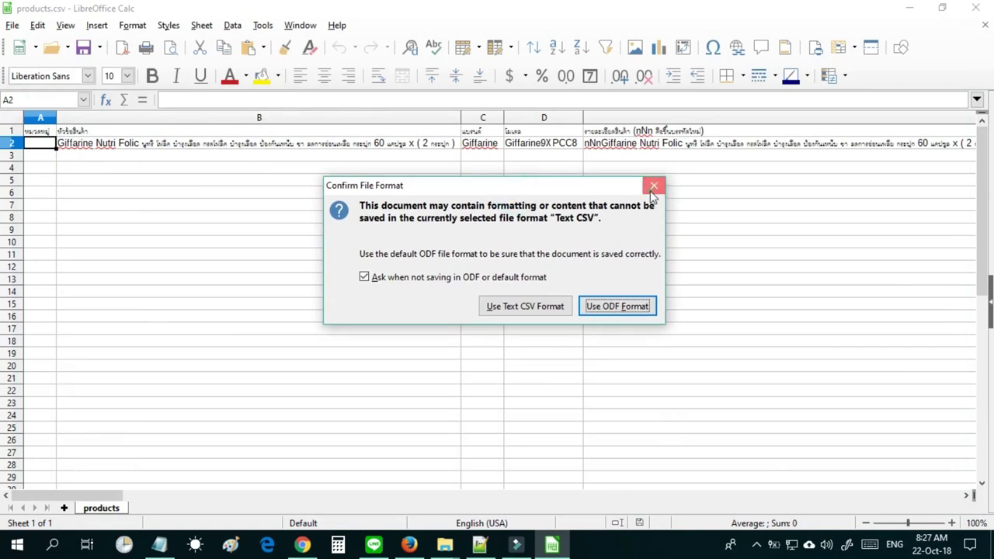
click(653, 188)
click(942, 505)
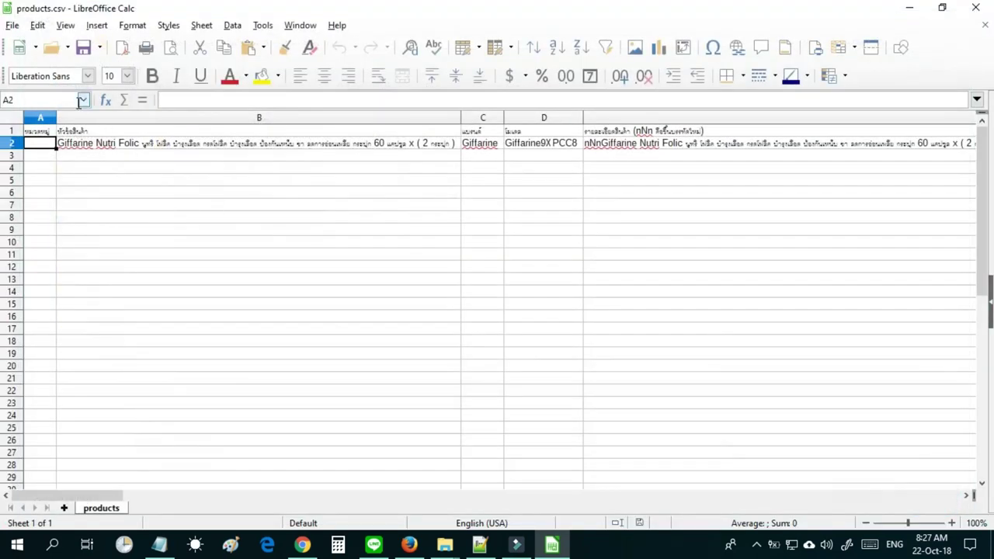
click(13, 26)
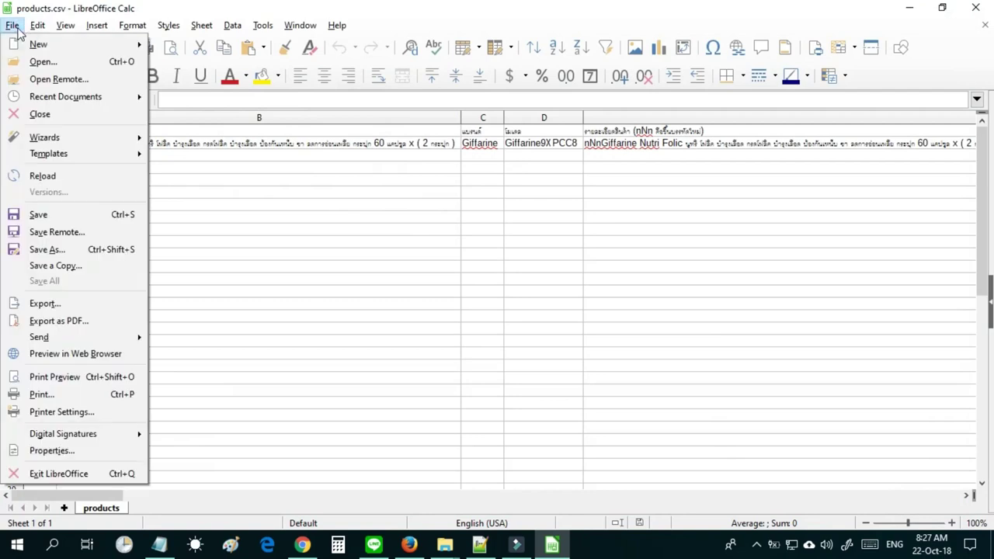
Replace products.csv as a Text CSV with UTF-8 character set, then close the document.
click(62, 250)
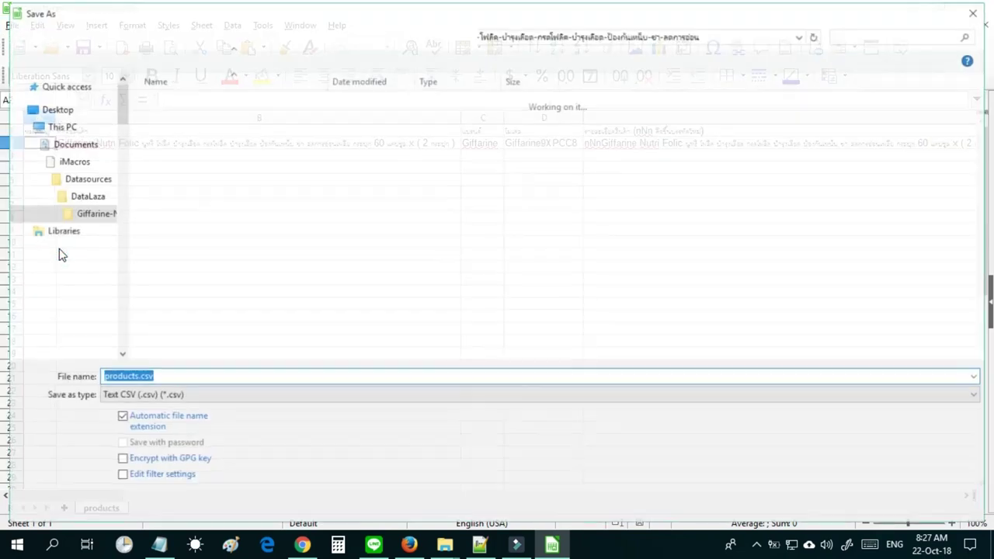
click(120, 478)
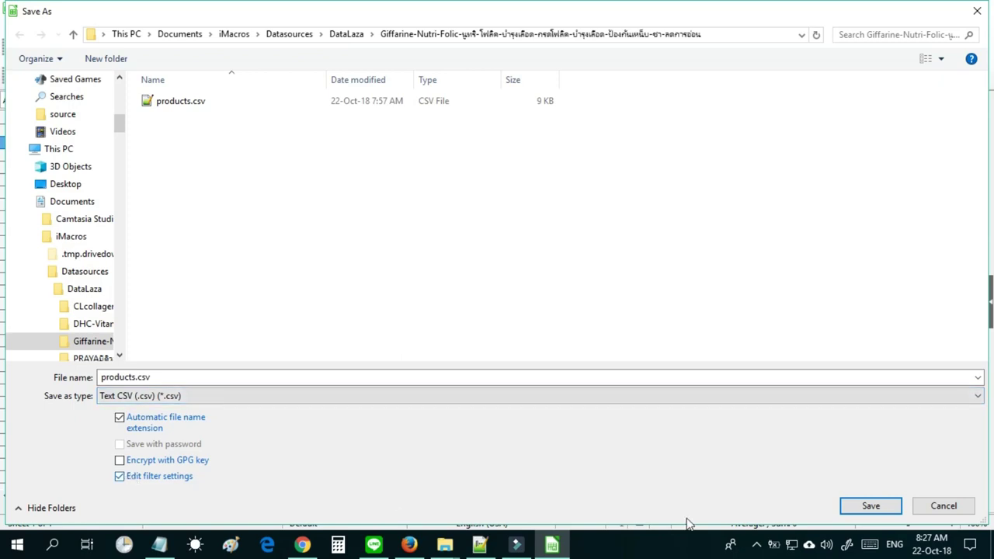
click(874, 506)
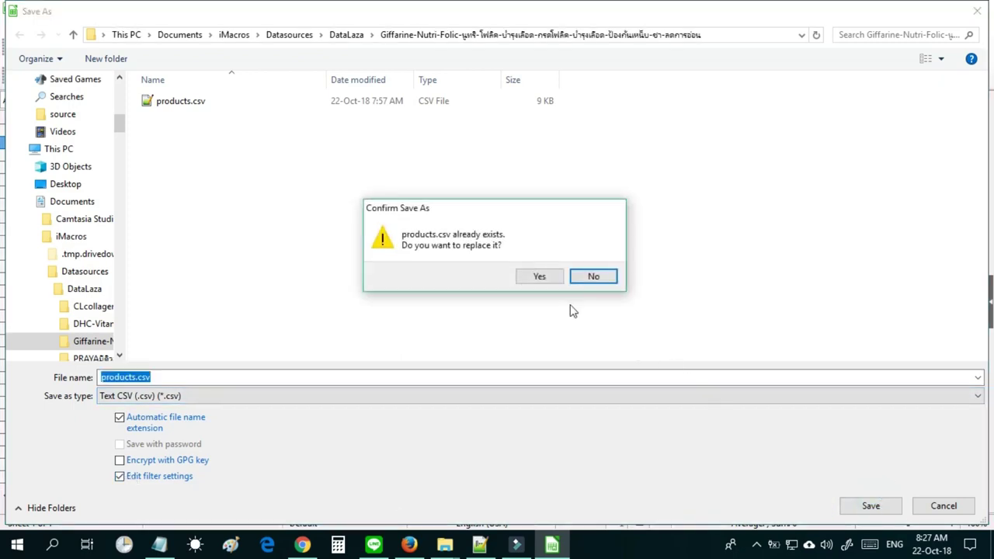
click(540, 277)
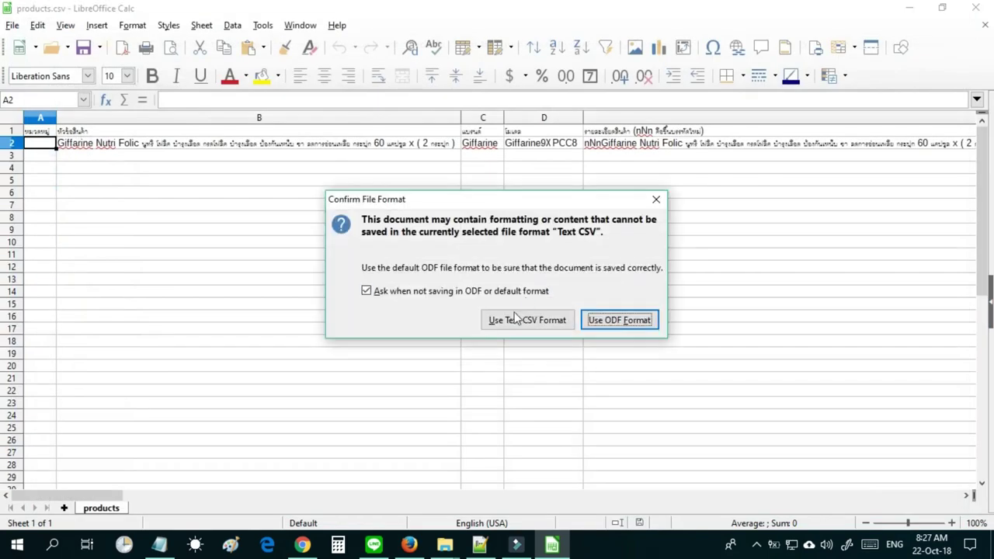
click(536, 324)
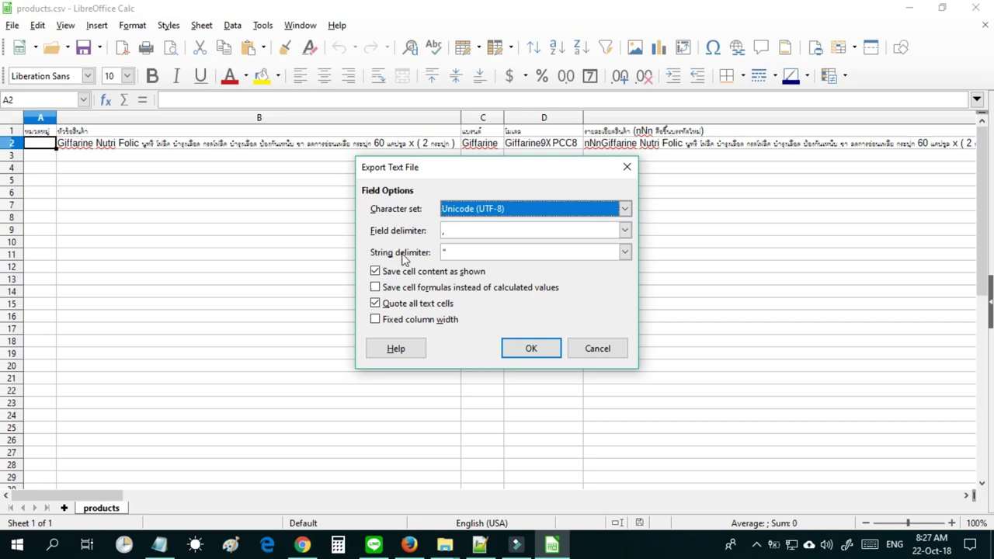
click(450, 250)
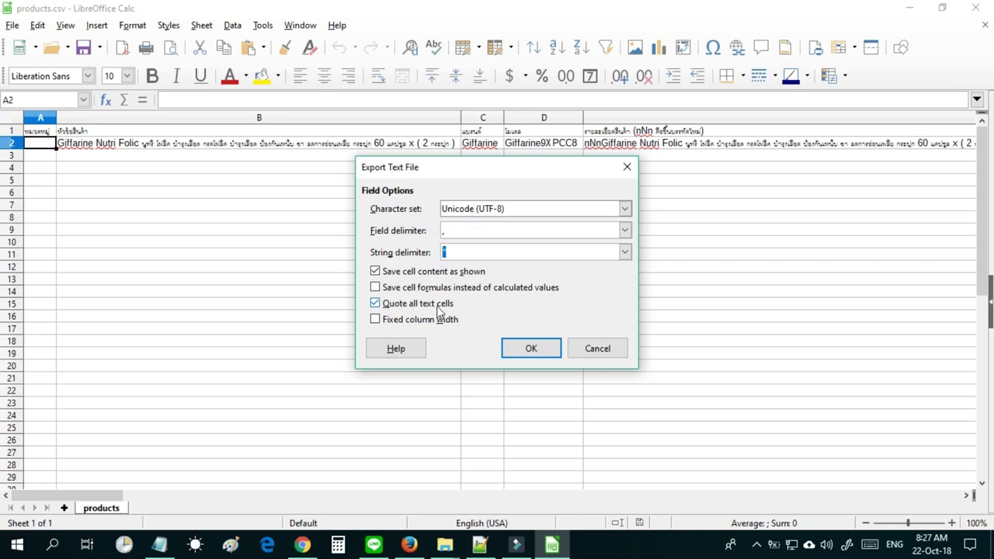
click(528, 348)
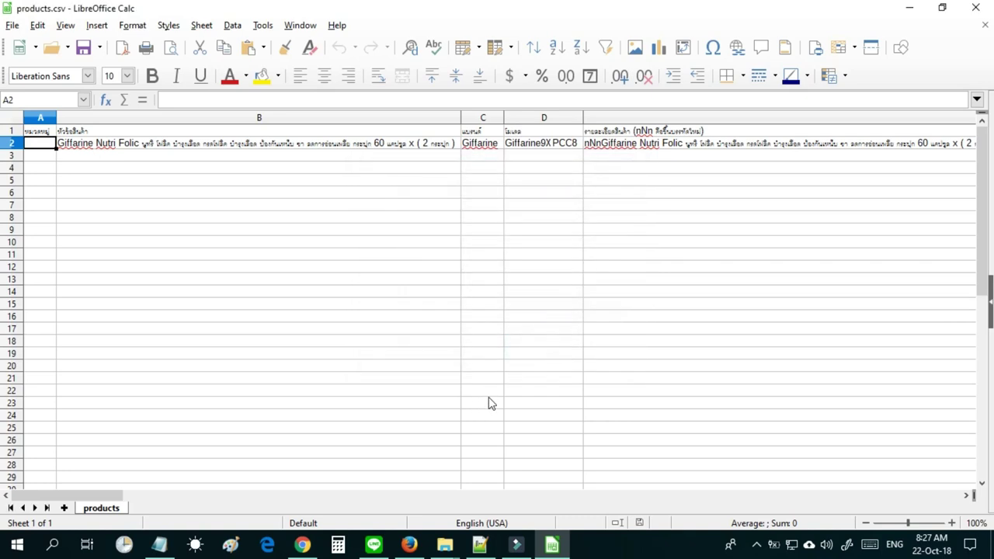
click(985, 25)
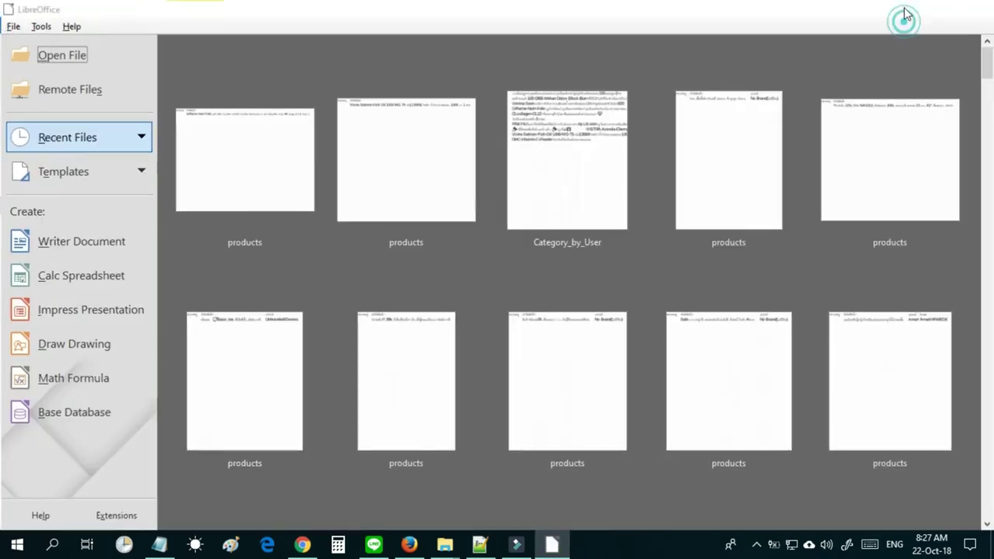
Quit LibreOffice and open the Giffarine products.csv in Notepad.
click(905, 15)
right_click(485, 187)
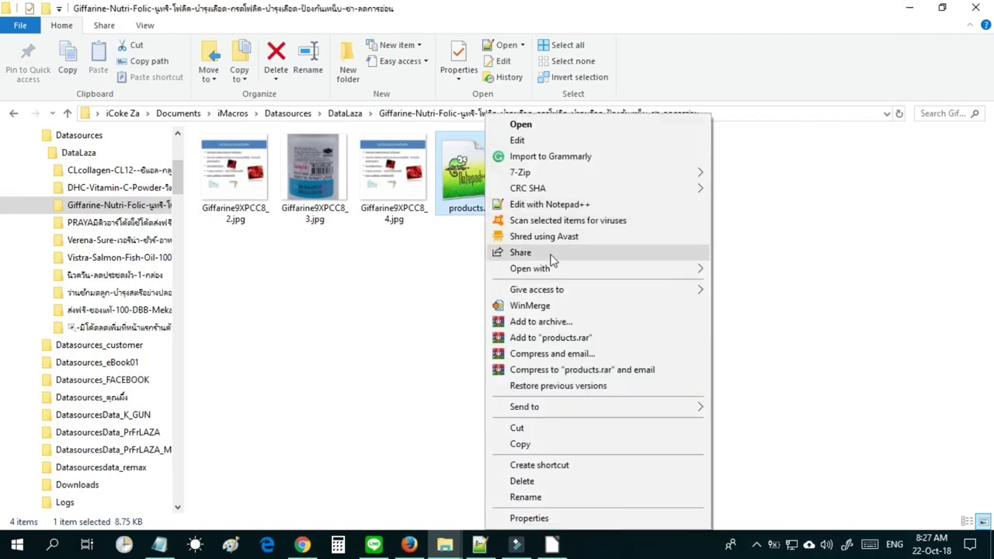
mouse_move(557, 266)
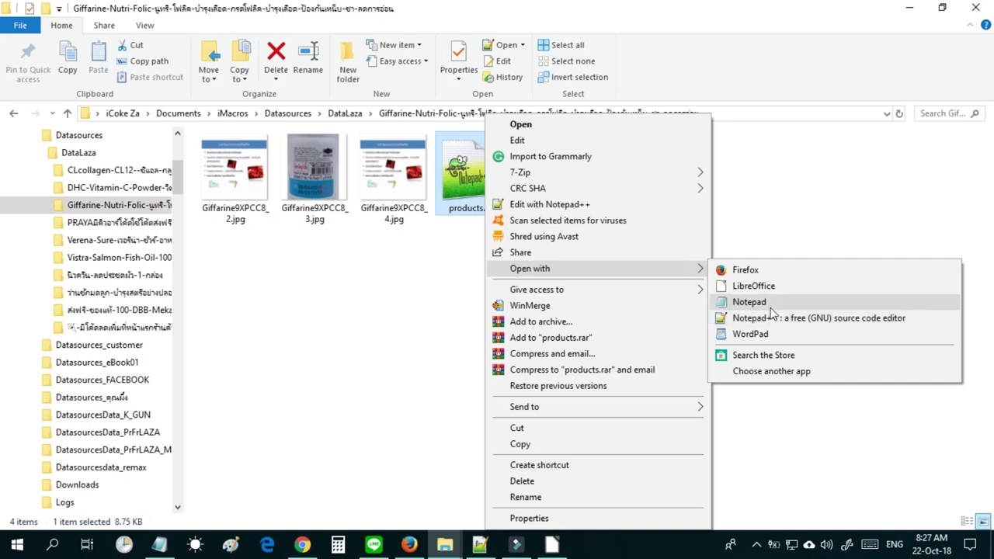
click(750, 302)
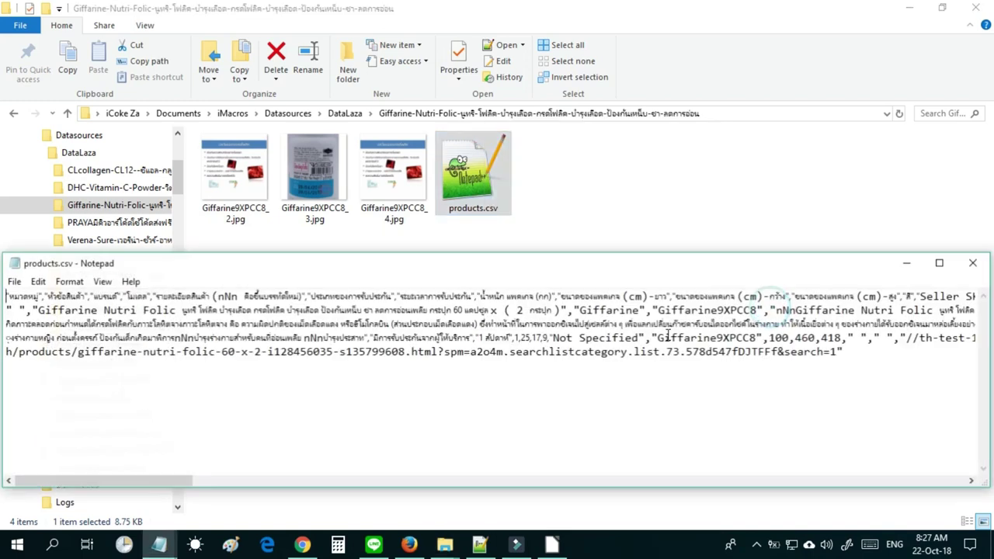
Save products.csv with UTF-8 encoding over the existing file, then close Notepad.
click(14, 282)
click(46, 347)
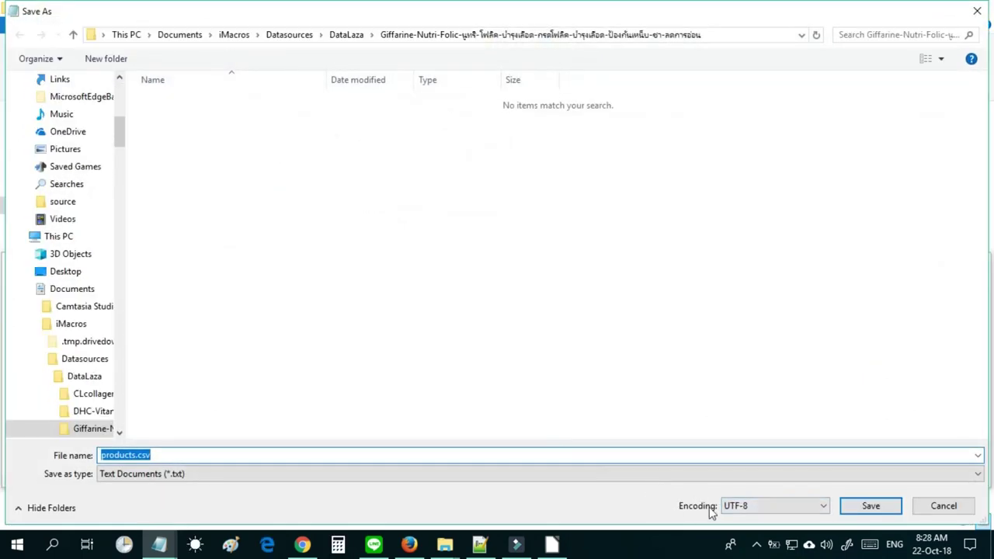
click(870, 506)
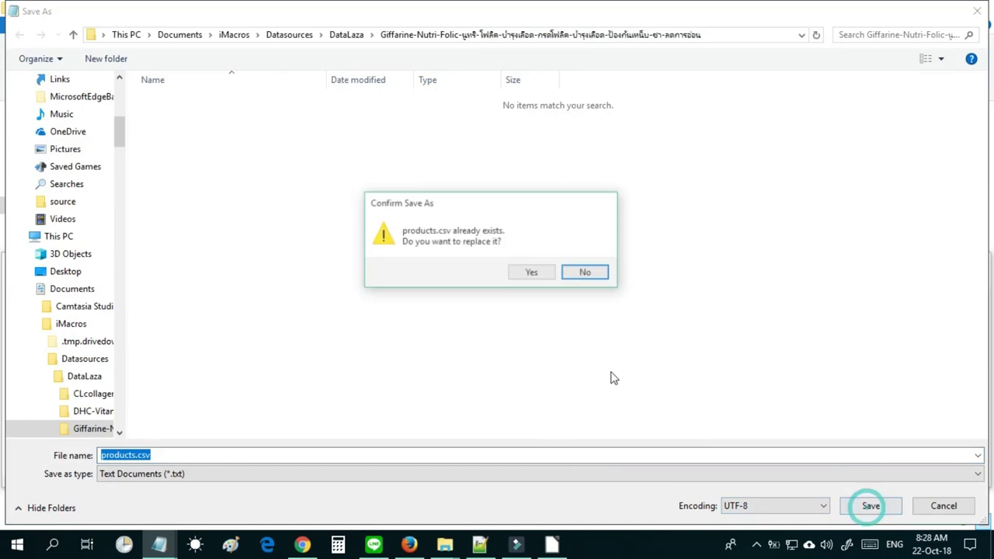
click(542, 276)
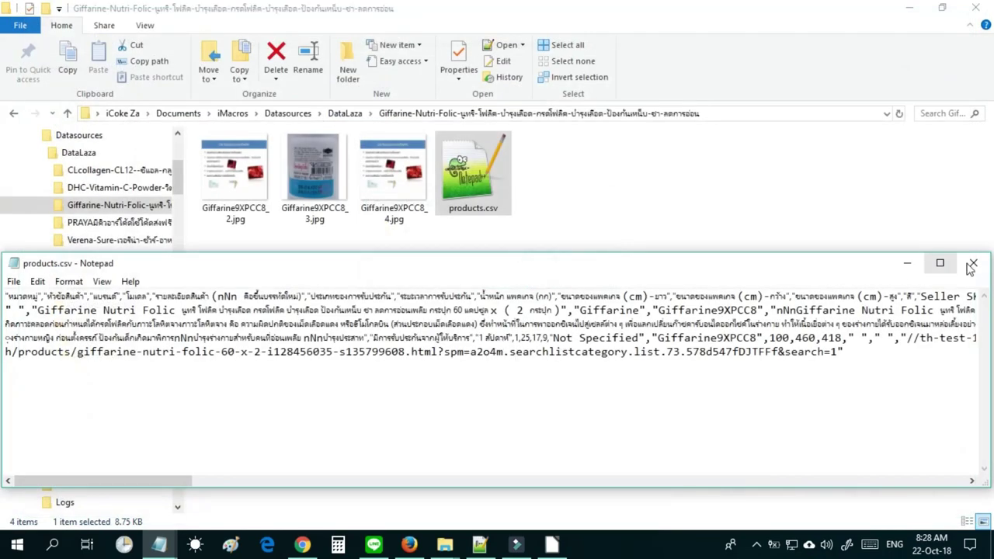
click(971, 264)
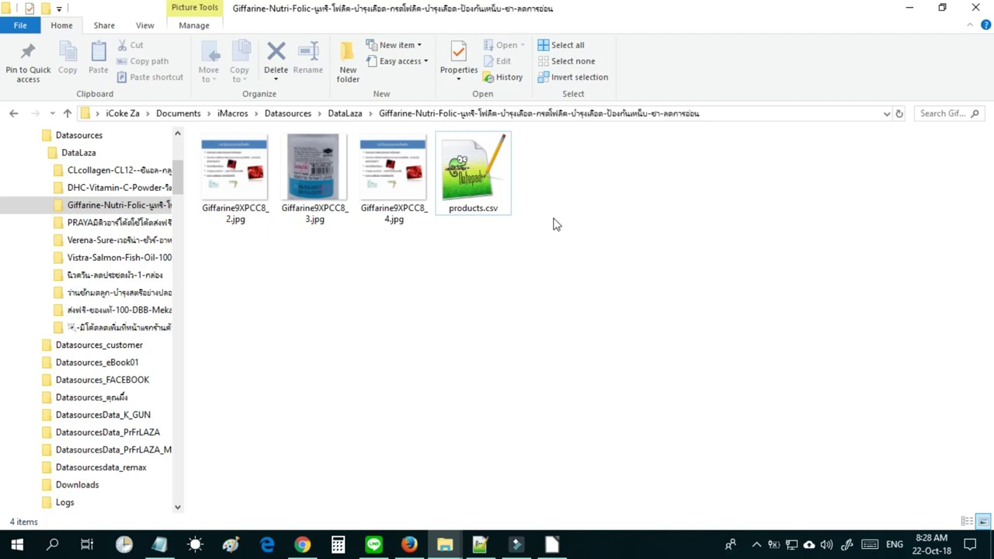
Go up to the DataLaza folder, then return to Firefox and select the StartPost_LAZADA.js macro.
click(345, 113)
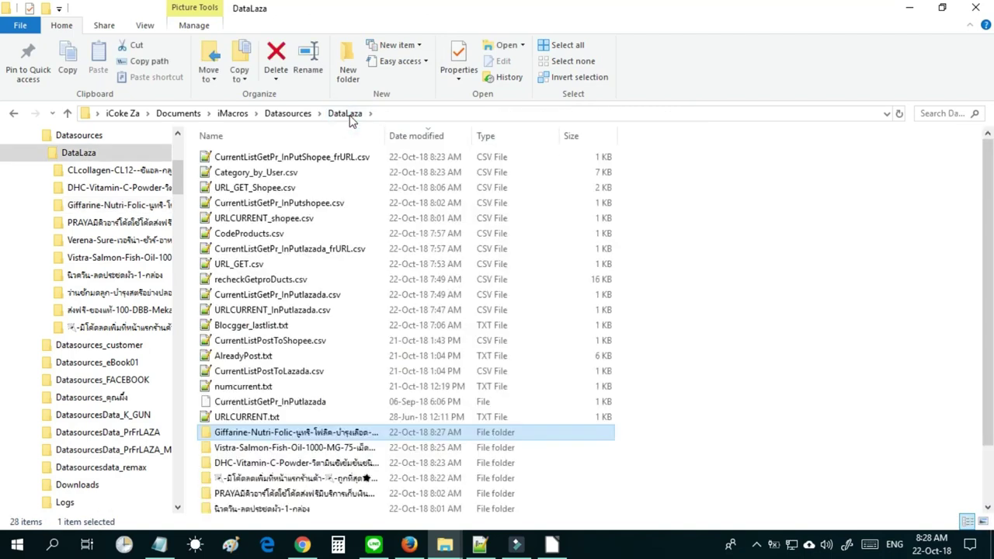
scroll(991, 441, down, 2)
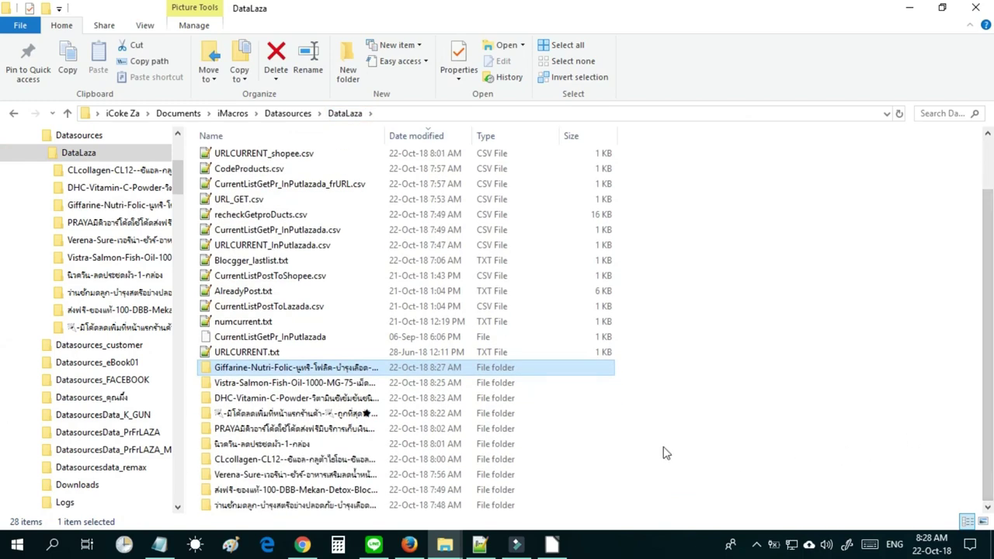
click(412, 548)
click(78, 211)
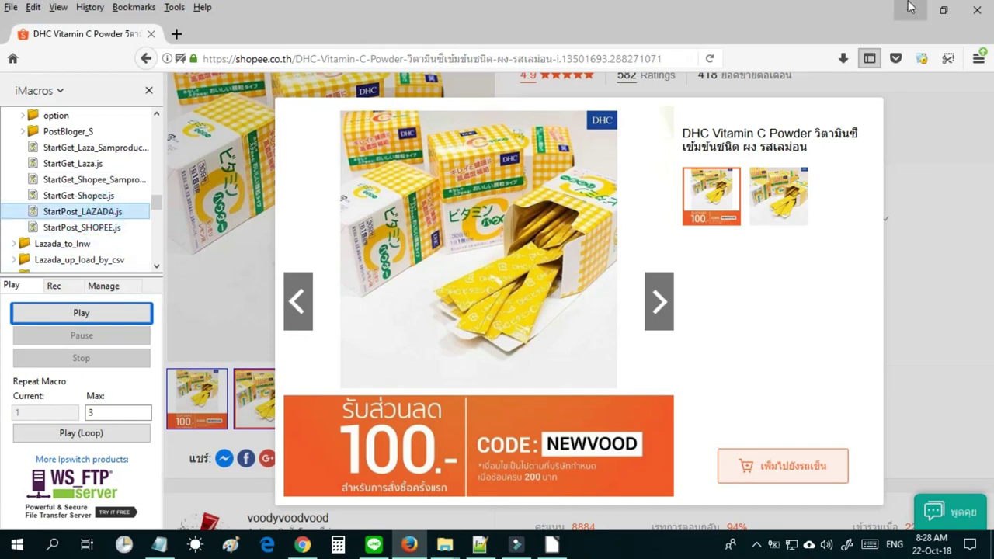
Look over the DataLaza folder listing again, then return to the Shopee page in Firefox.
key(alt+Tab)
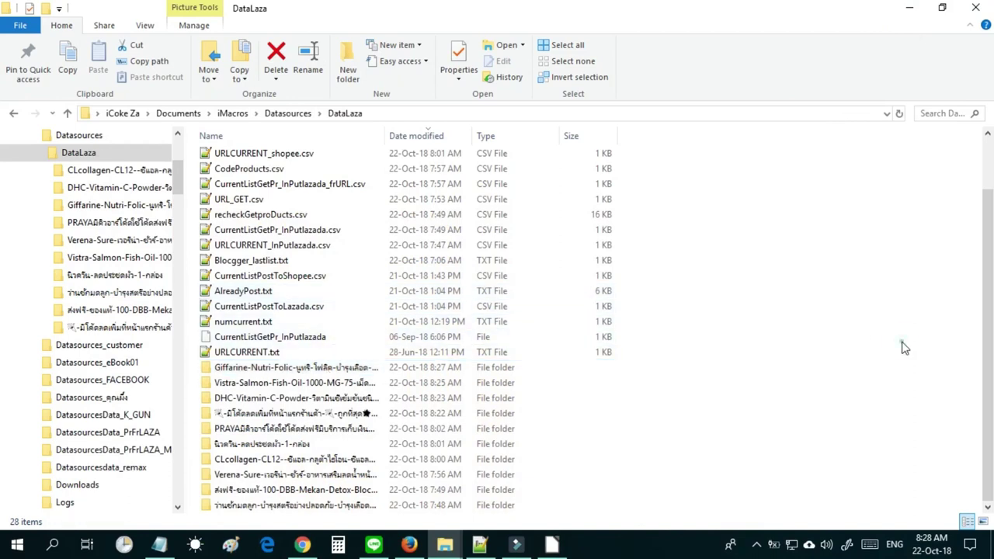
click(903, 347)
drag(988, 308, 988, 222)
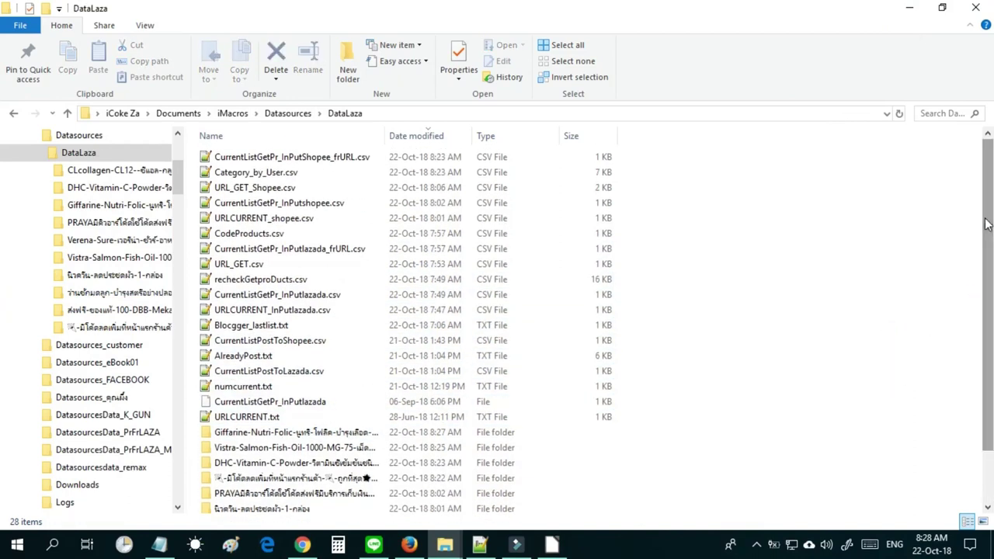
click(408, 545)
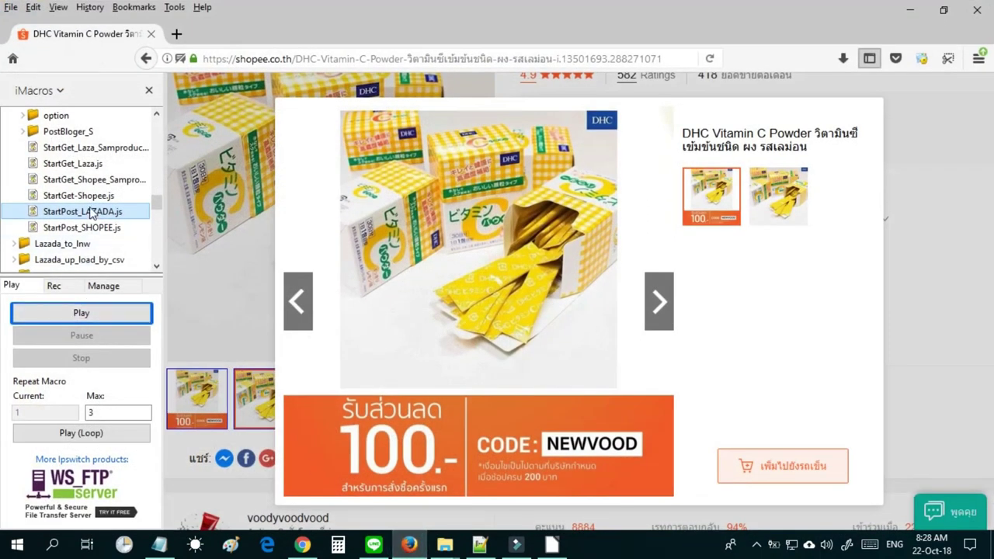
Run StartPost_LAZADA.js, stop it at the Lazada login page, and enter the seller account e-mail.
double_click(92, 214)
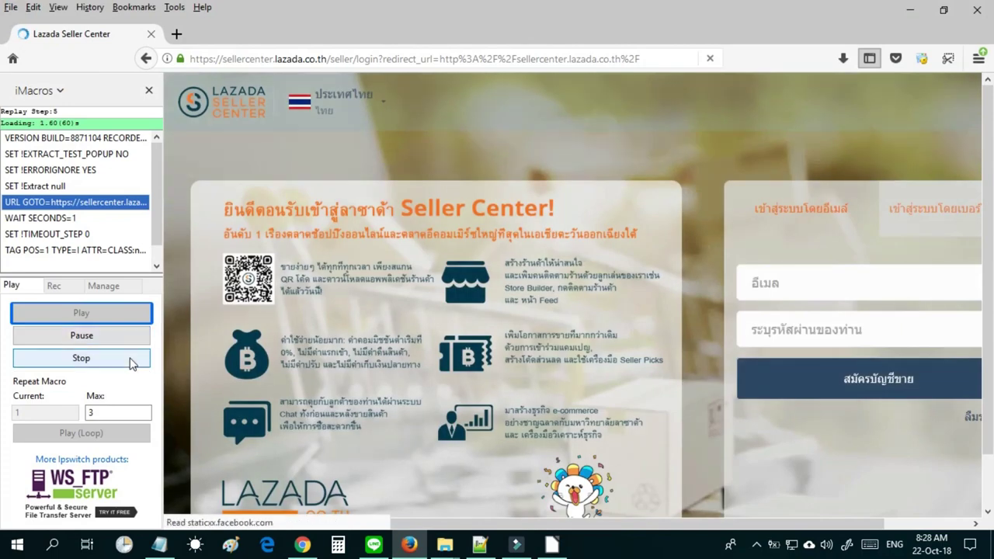
click(129, 356)
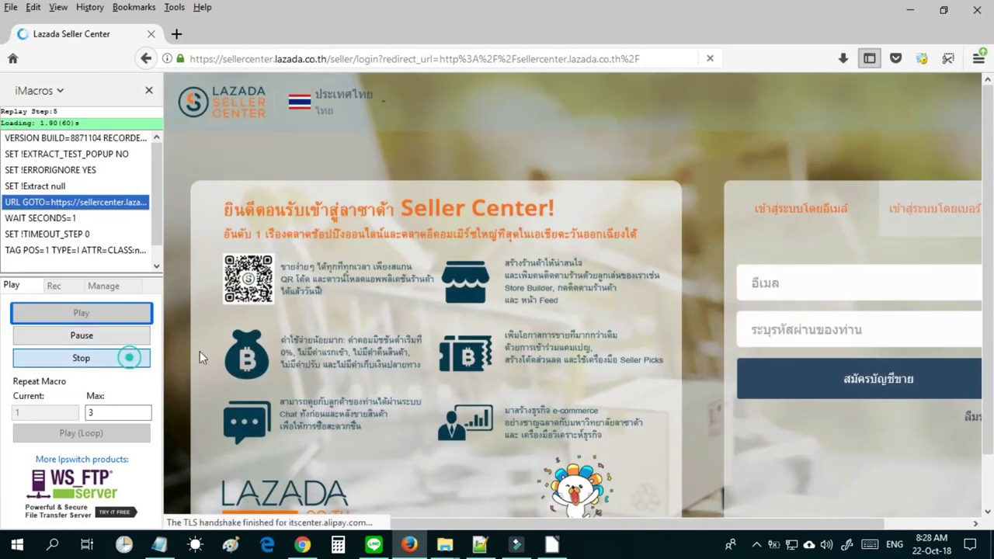
click(775, 286)
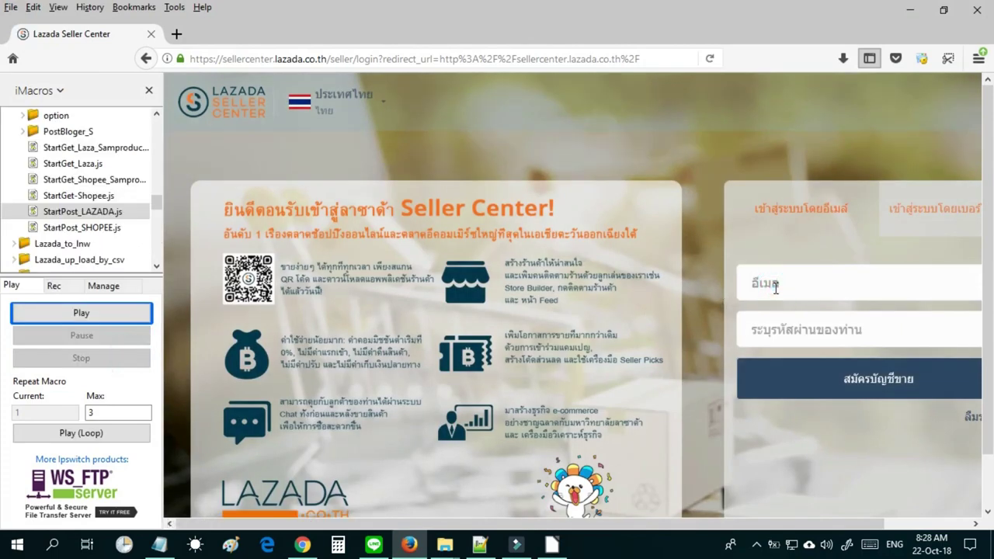
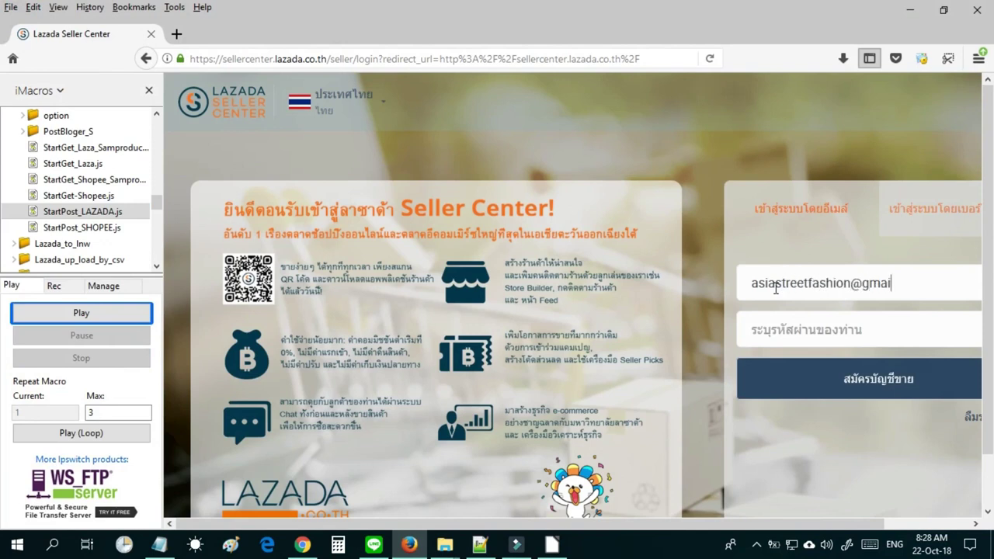
text(••••••••)
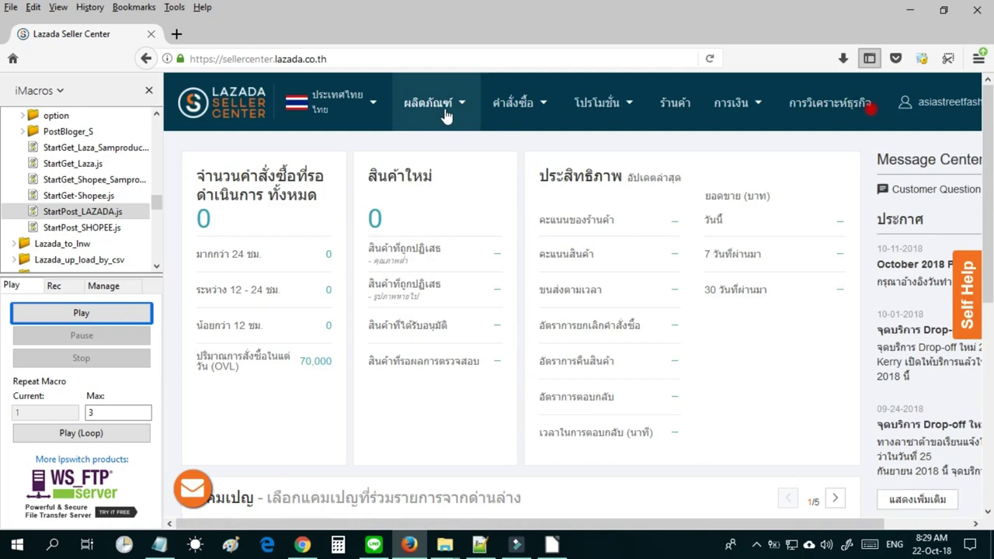
Add a new product and pick สุขภาพและความงาม > อาหารเสริม > อาหารเสริมเพื่อสุขภาพ in the category picker.
mouse_move(447, 115)
click(427, 168)
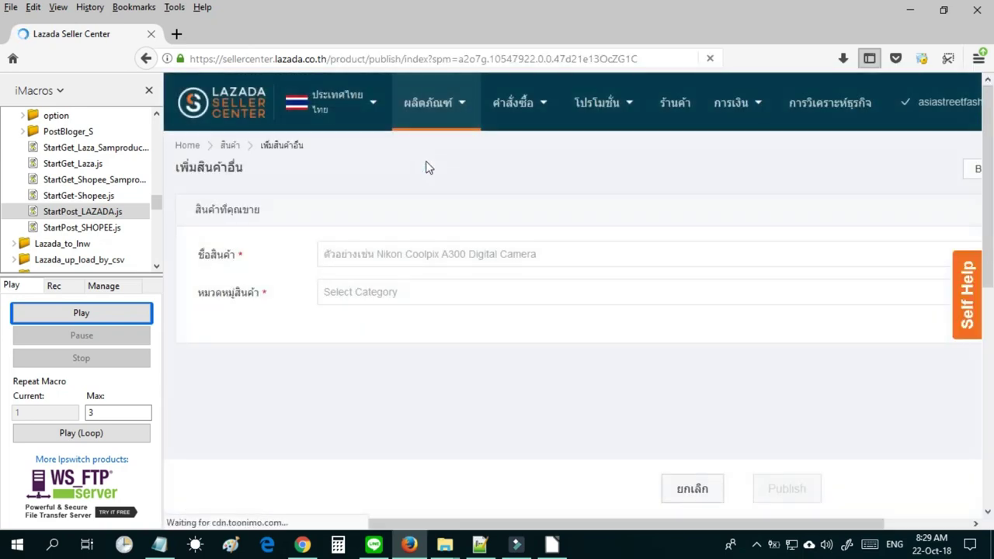
click(402, 302)
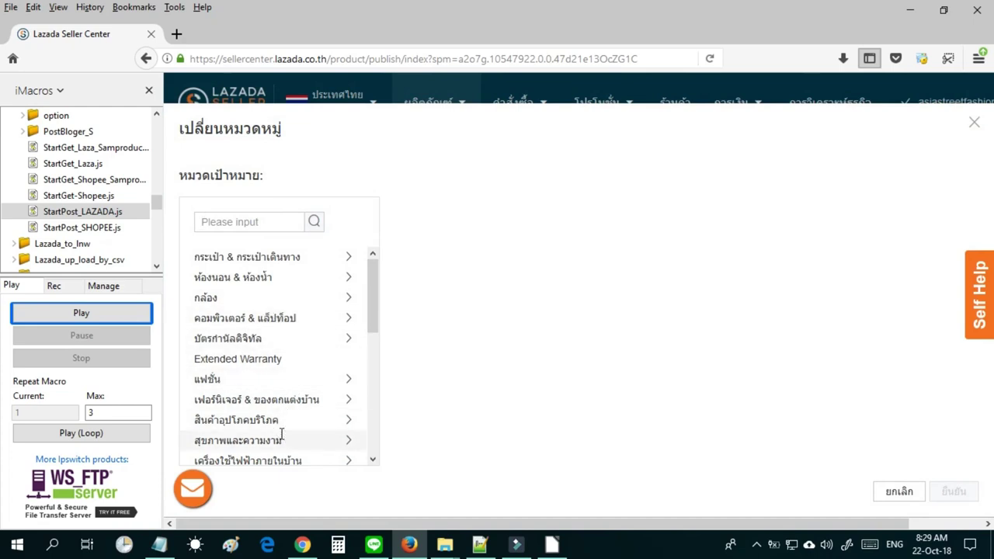
click(279, 439)
click(420, 297)
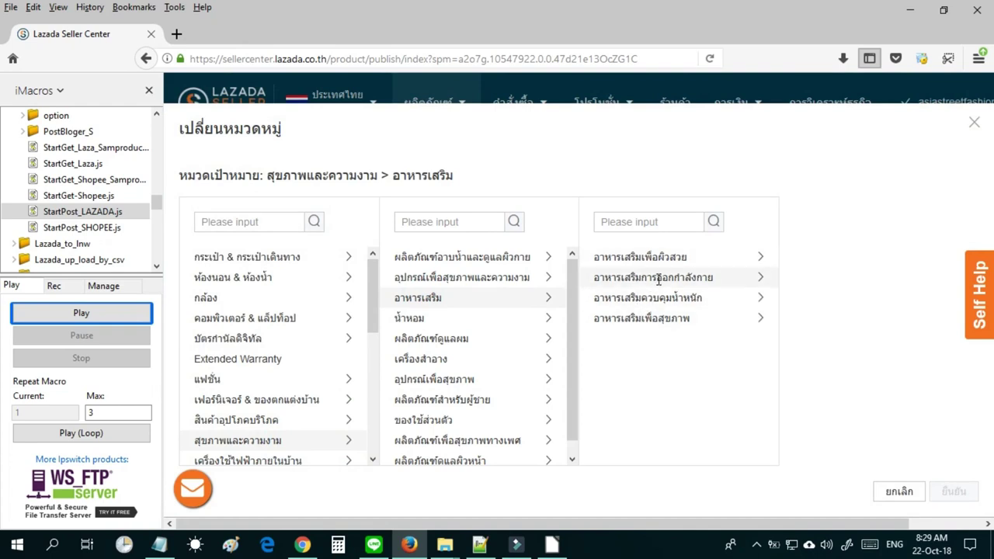
click(659, 319)
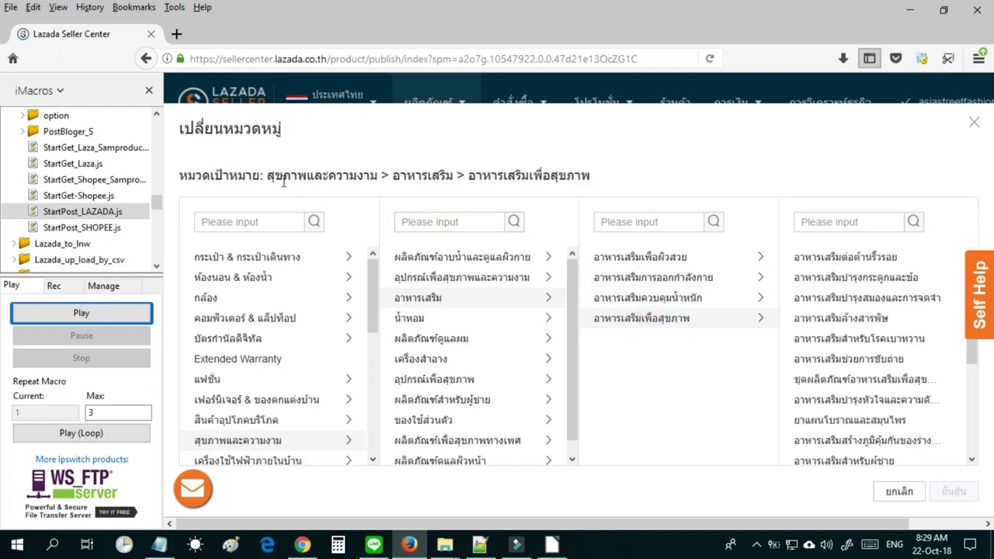
Choose the อาหารเสริมวิตามินรวม subcategory and select the full category path text.
click(969, 359)
mouse_move(969, 368)
mouse_down()
mouse_move(974, 464)
mouse_move(971, 351)
mouse_up()
drag(977, 359, 985, 457)
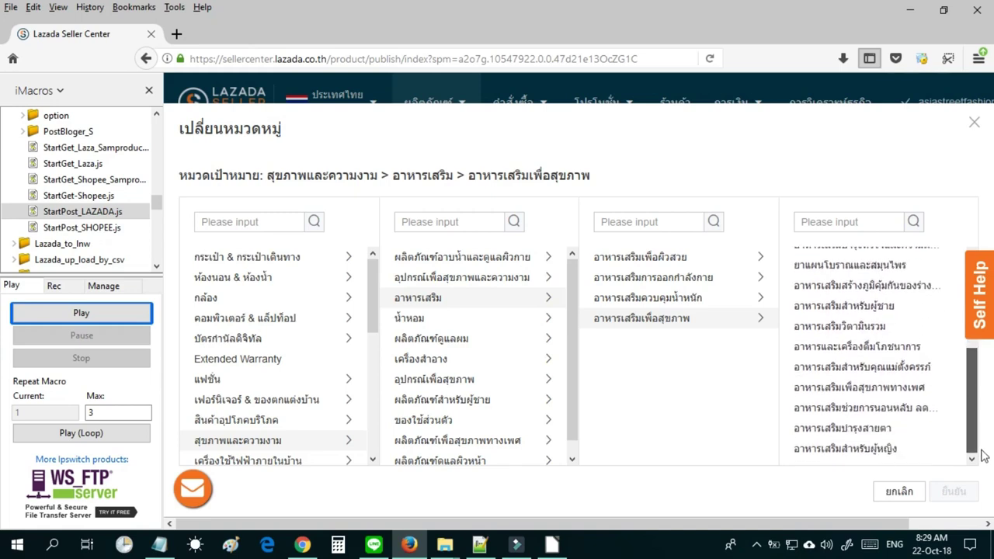
click(874, 326)
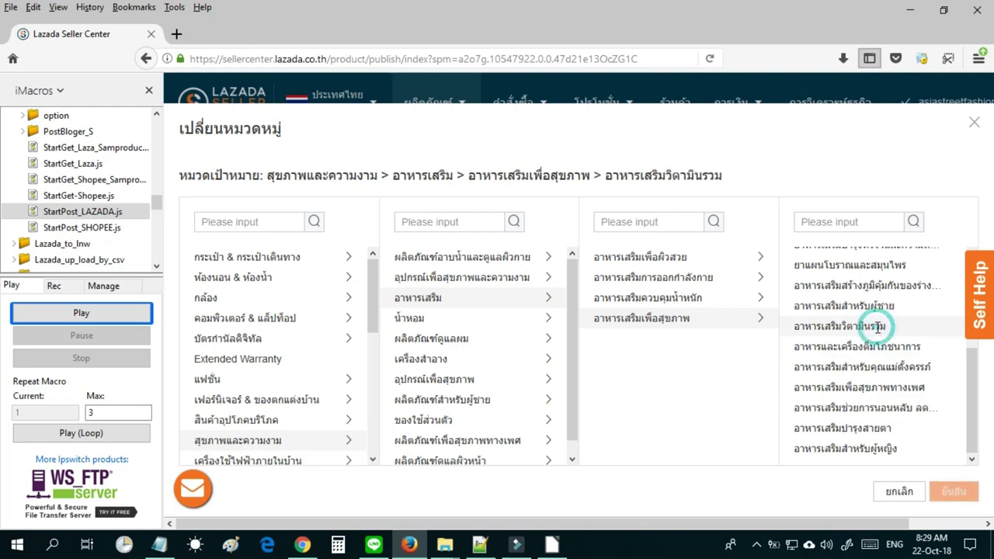
click(271, 179)
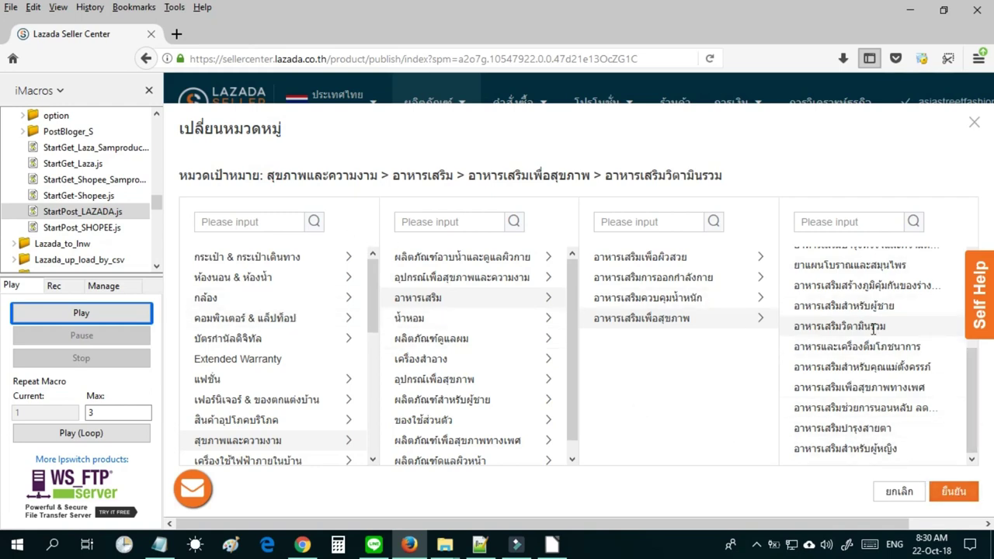
drag(271, 176, 748, 183)
key(ctrl+c)
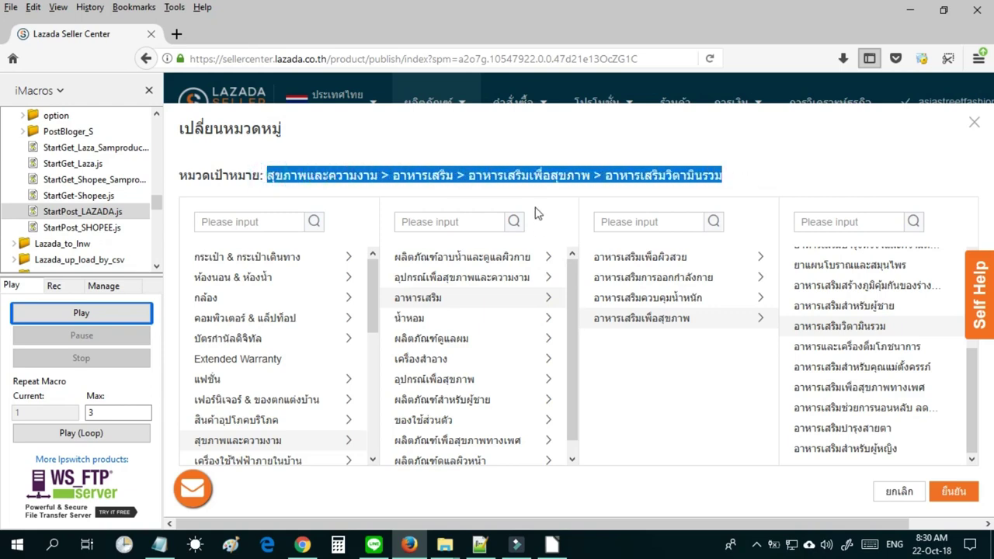
Copy the category path and paste it over the old Shopee URLs in Notepad.
right_click(487, 178)
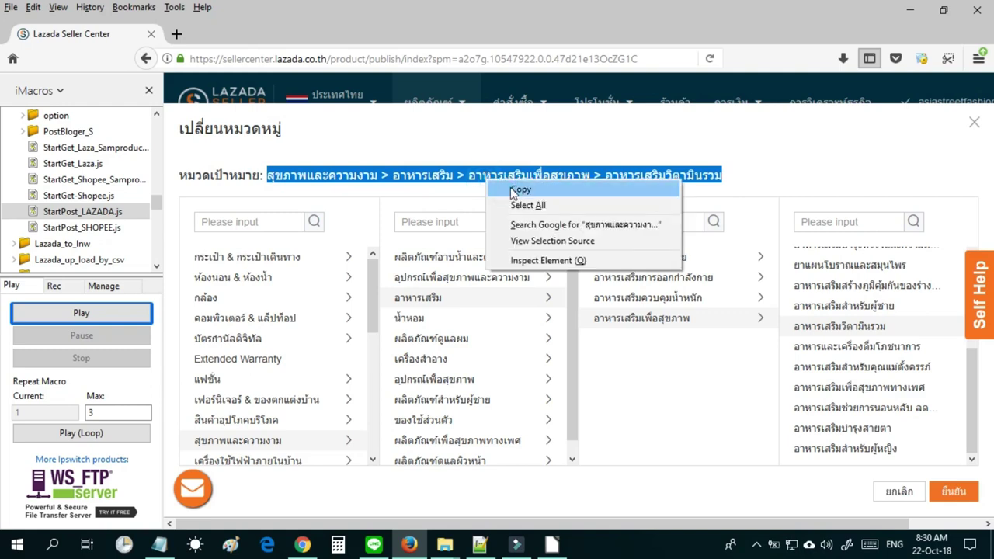
click(513, 192)
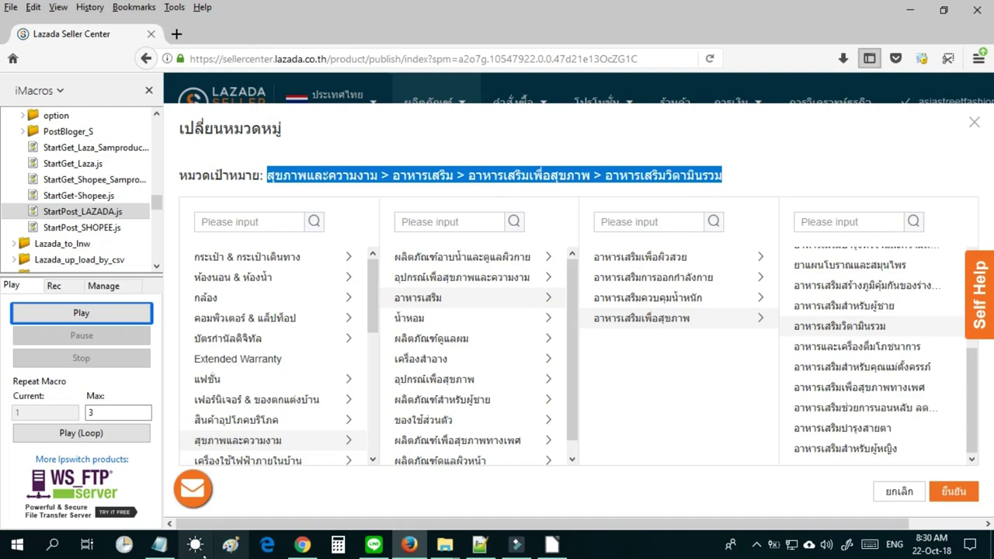
click(159, 544)
click(308, 384)
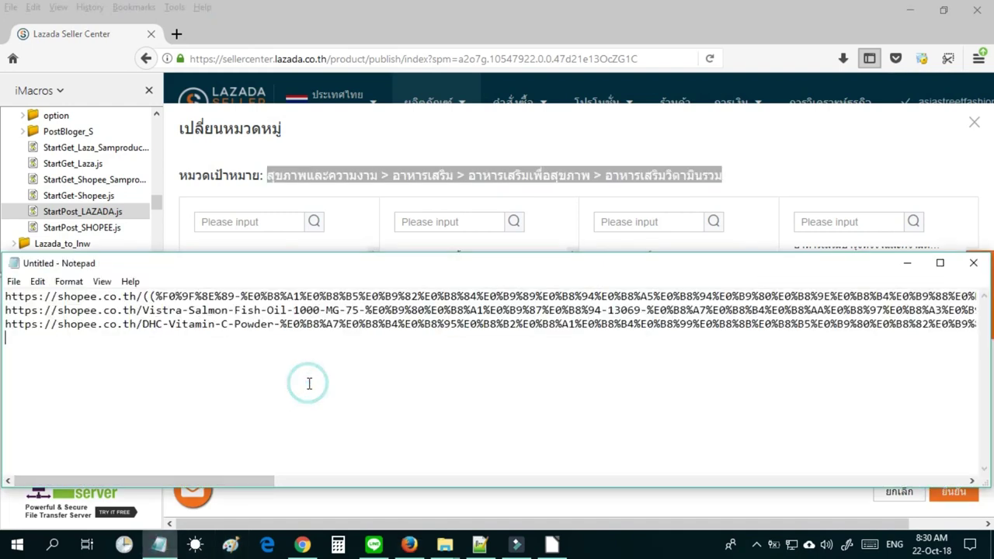
key(ctrl+a)
key(ctrl+v)
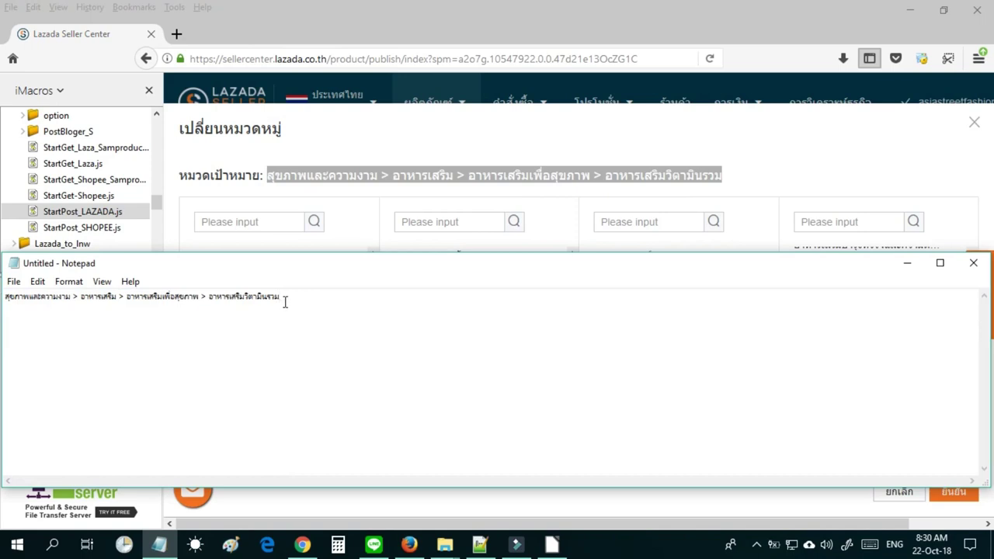
Select and copy the pasted category path line.
drag(284, 302, 8, 305)
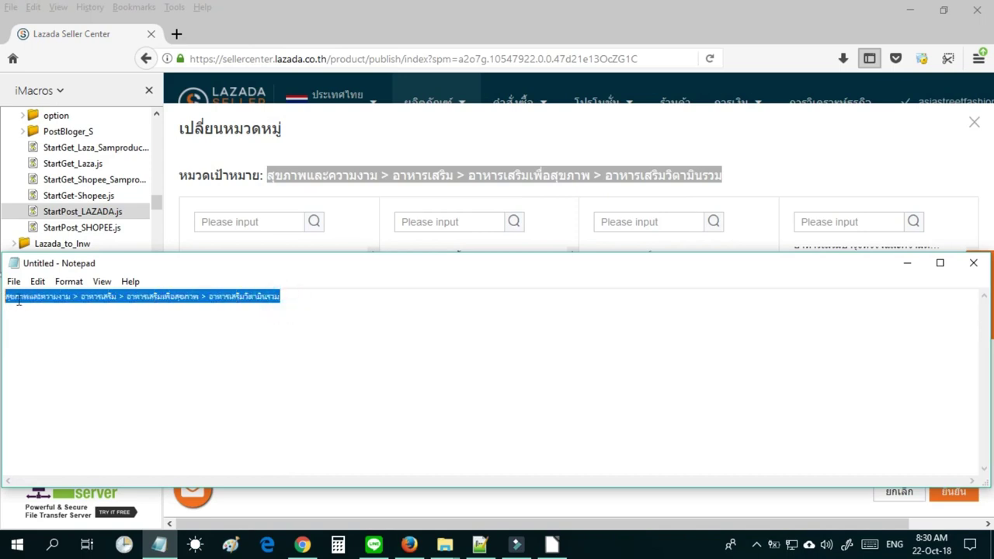
right_click(30, 295)
click(77, 343)
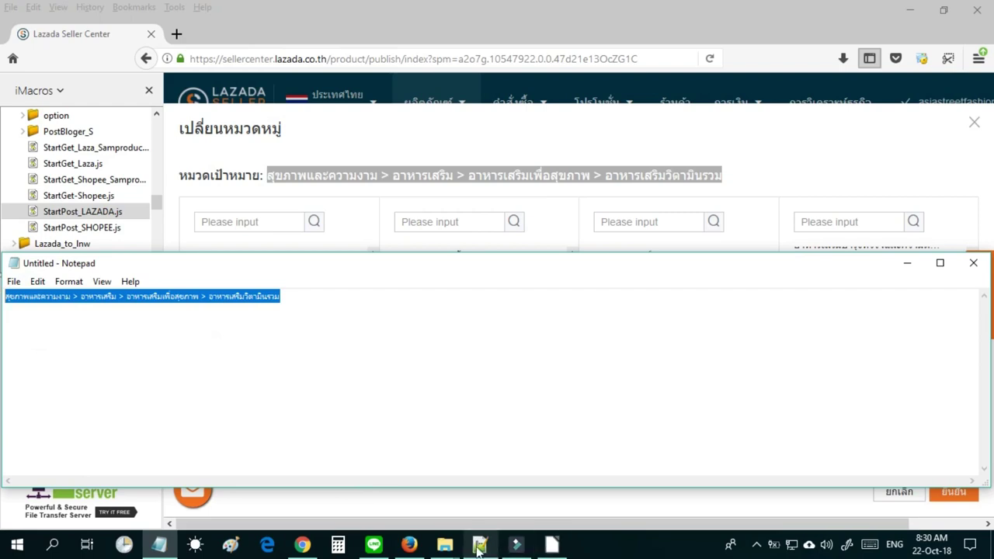
Open Category_by_User.csv from the DataLaza folder in LibreOffice Calc, accepting the text import settings.
mouse_move(445, 546)
click(389, 522)
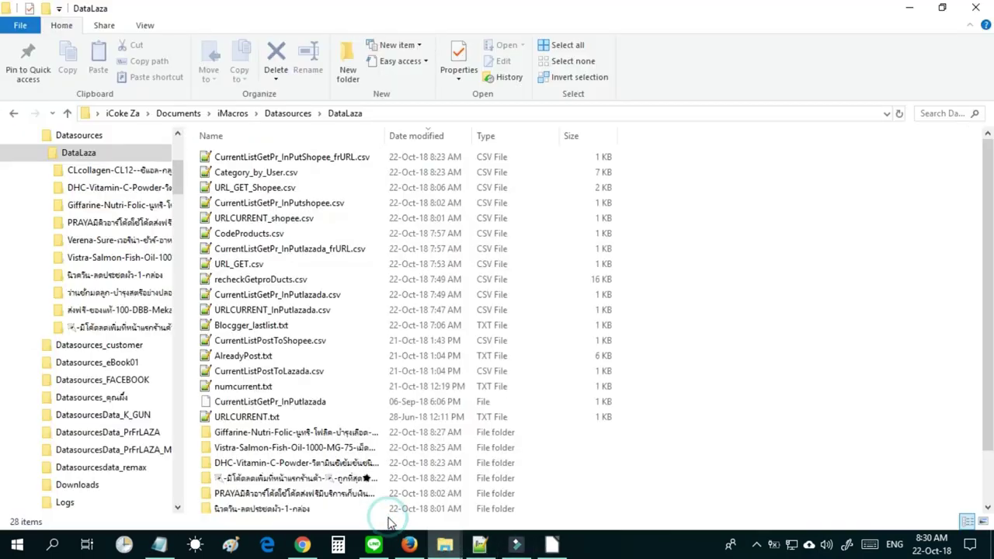
click(239, 173)
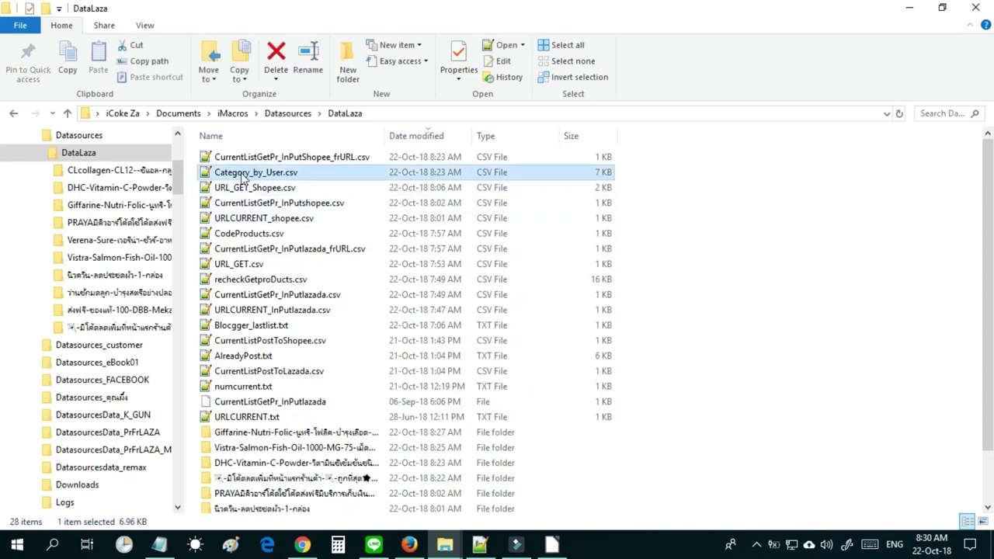
right_click(242, 175)
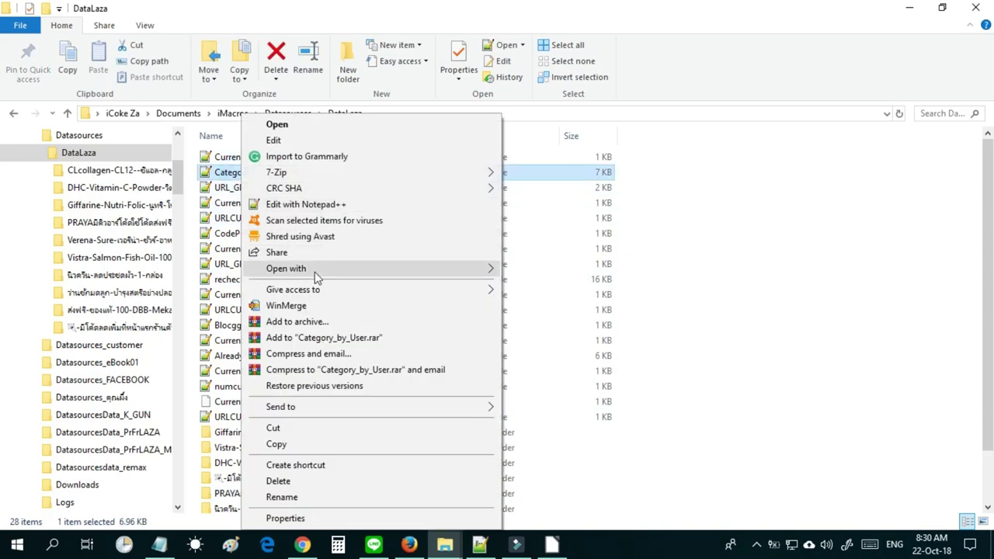
mouse_move(316, 277)
click(544, 288)
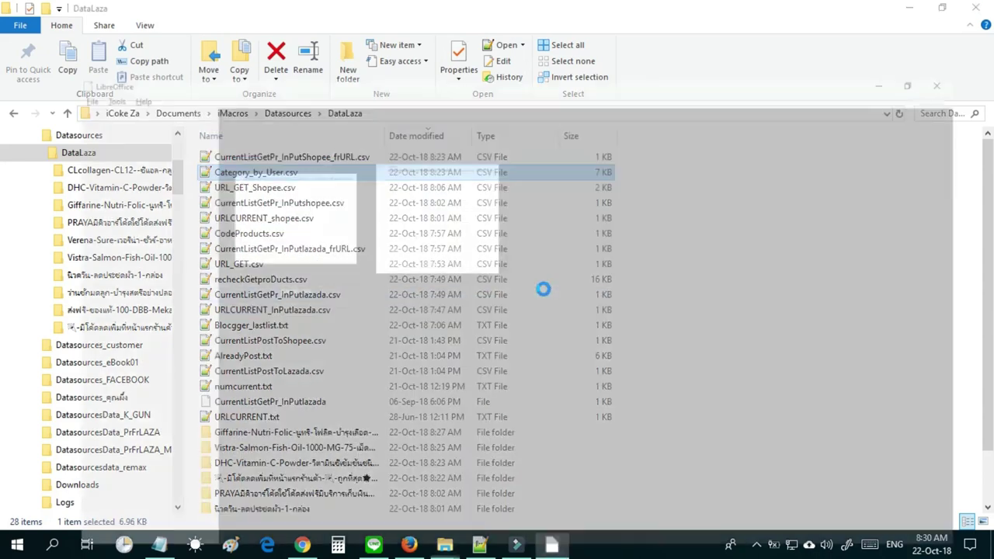
click(576, 453)
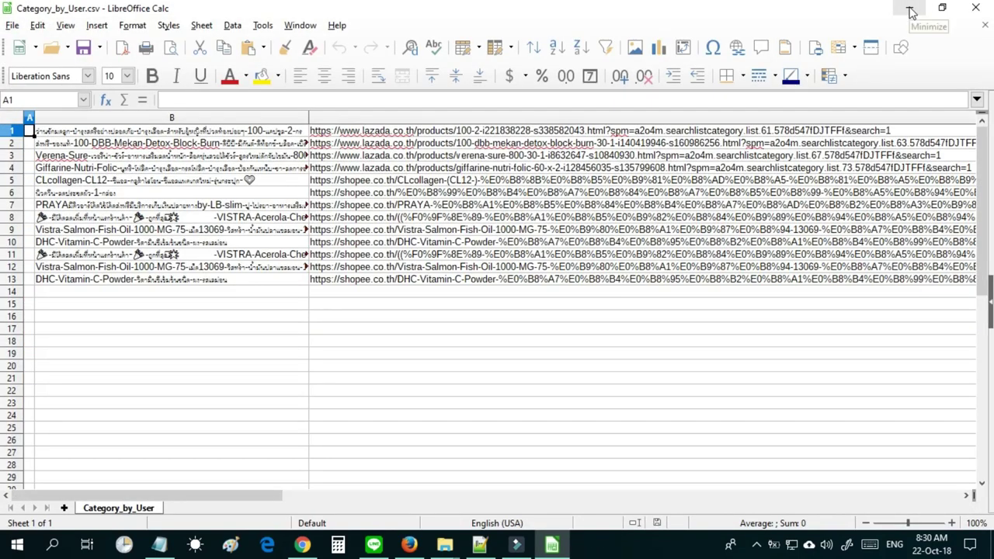
View Category_by_User.csv's raw text in Notepad++, then return to the spreadsheet.
click(909, 7)
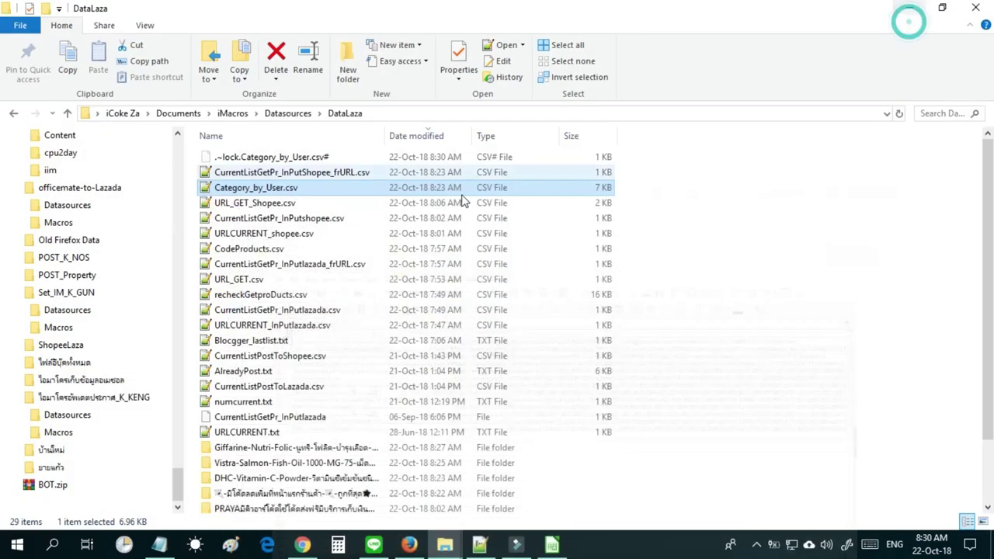
right_click(310, 193)
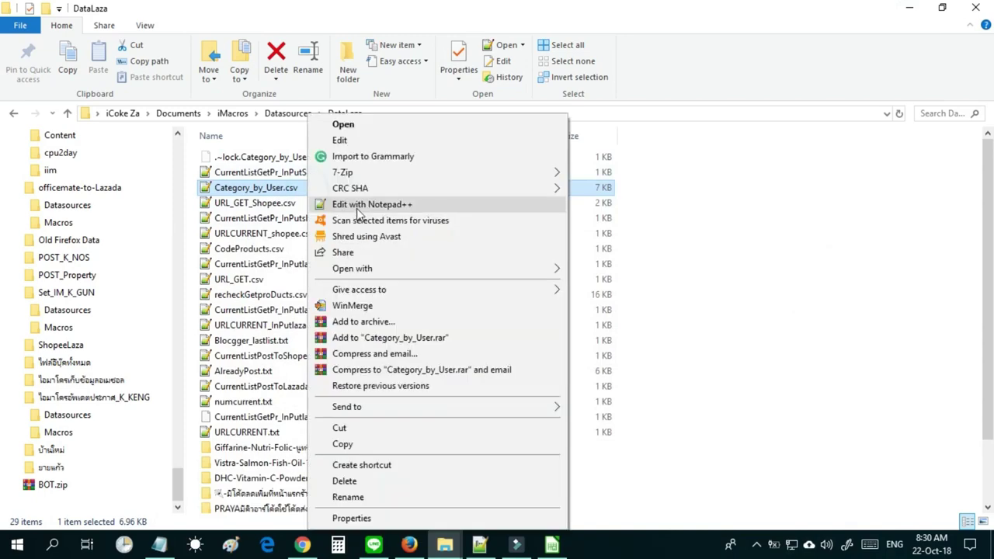
click(359, 204)
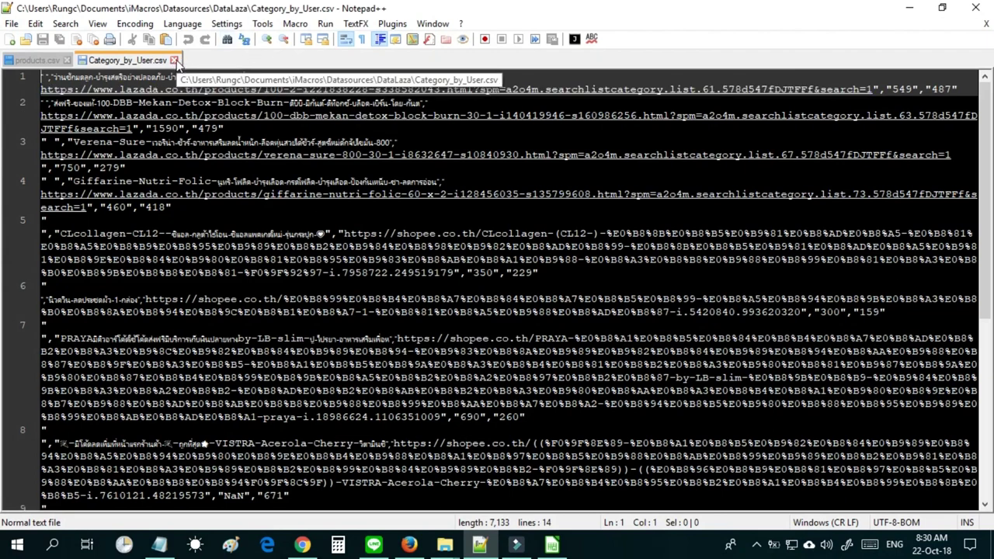
click(909, 8)
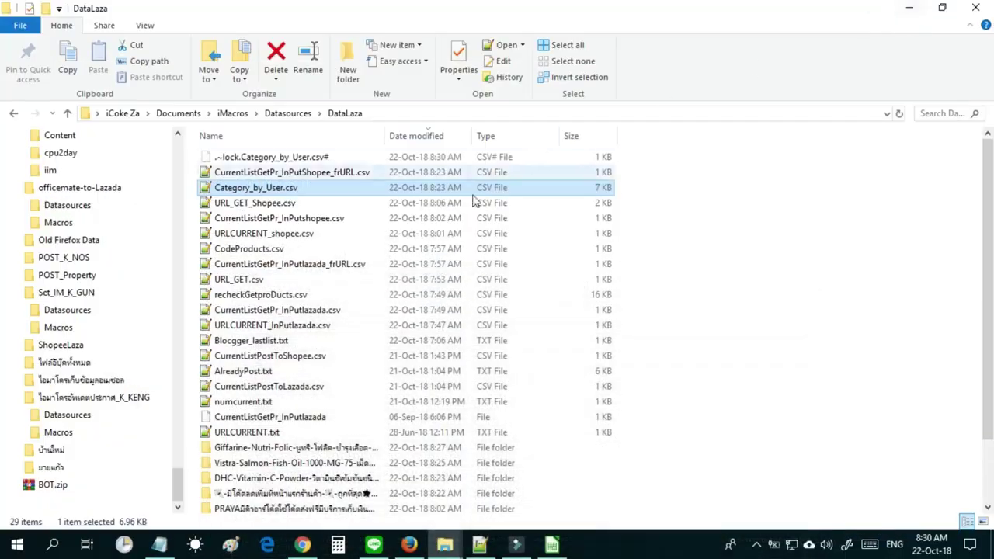
click(551, 544)
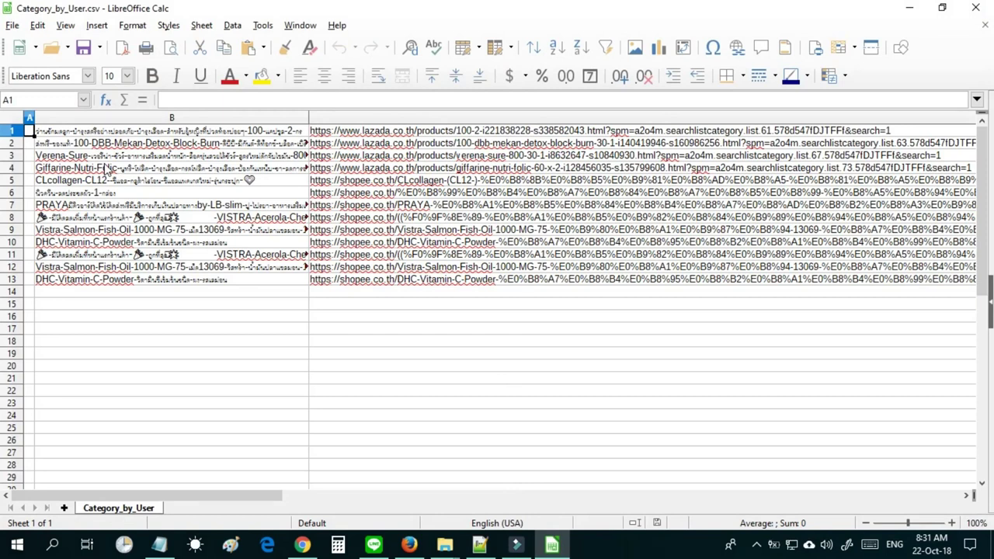
Select rows 5–10 of Category_by_User.csv, delete them, and return to cell A1.
click(191, 181)
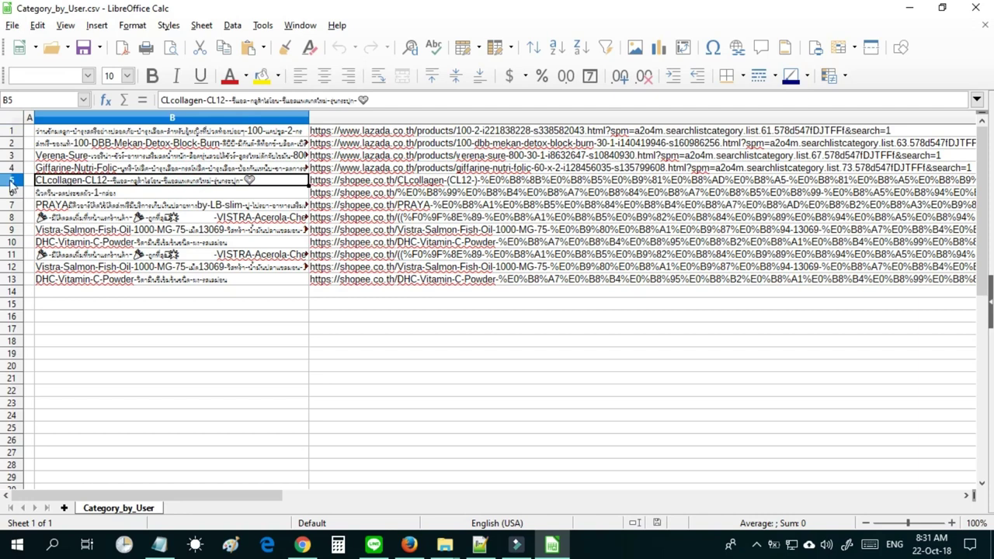
click(11, 183)
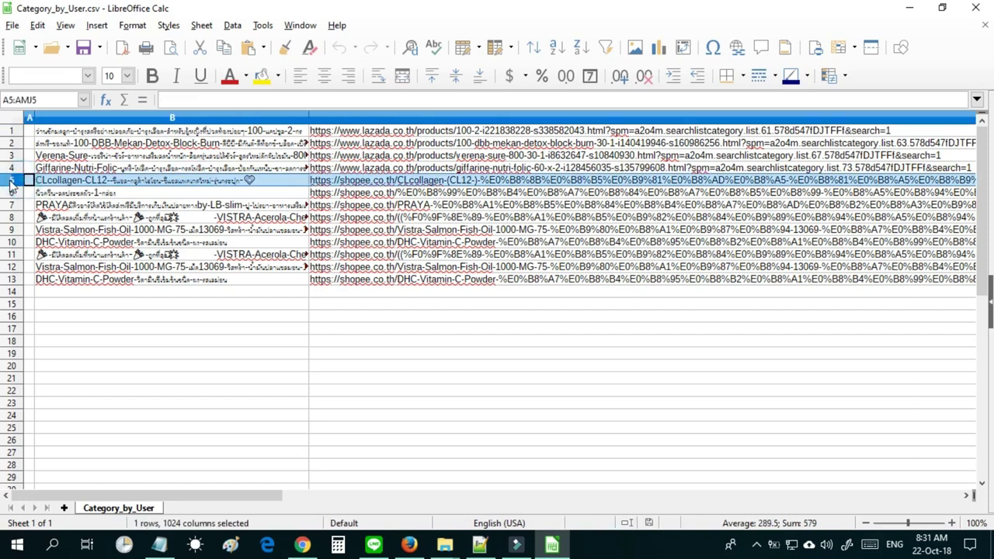
shift+click(13, 244)
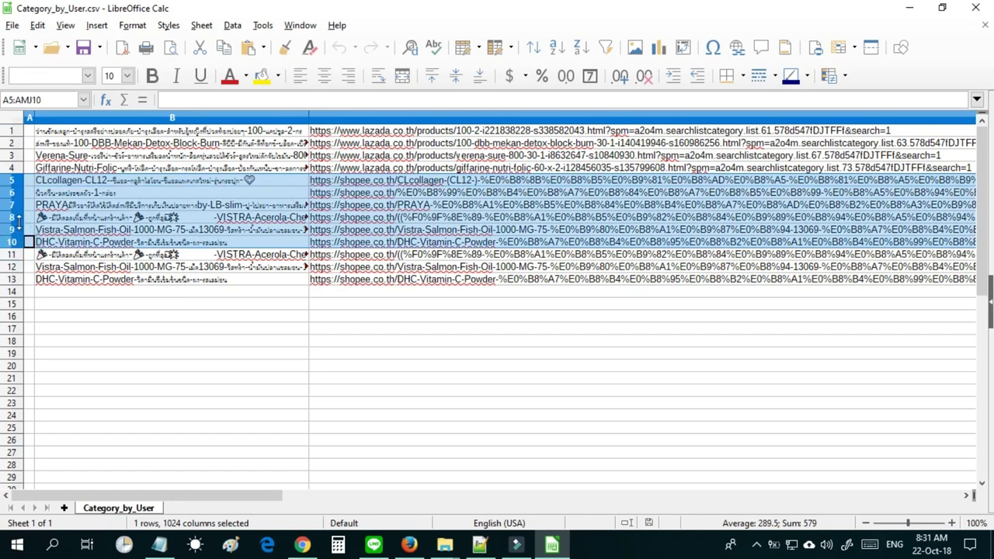
right_click(18, 225)
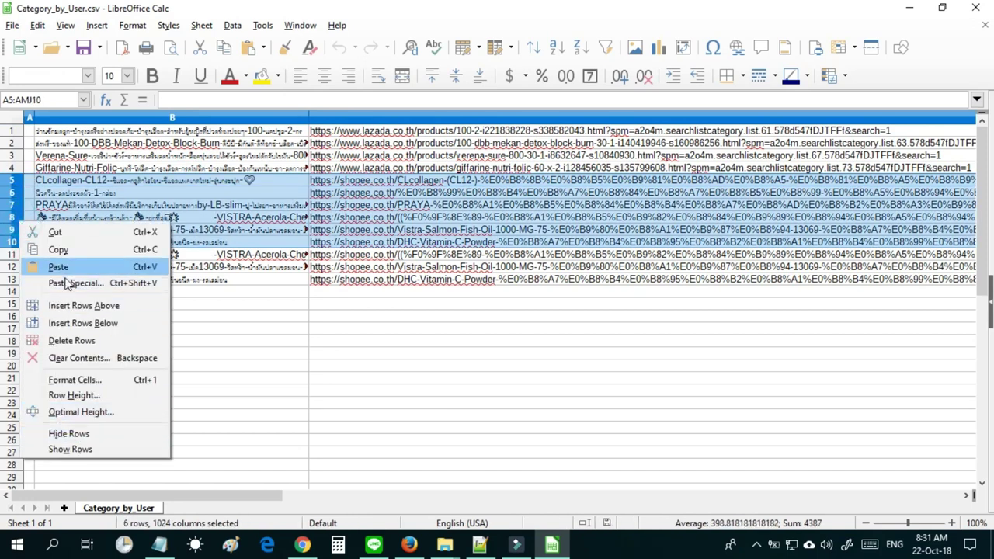
click(70, 341)
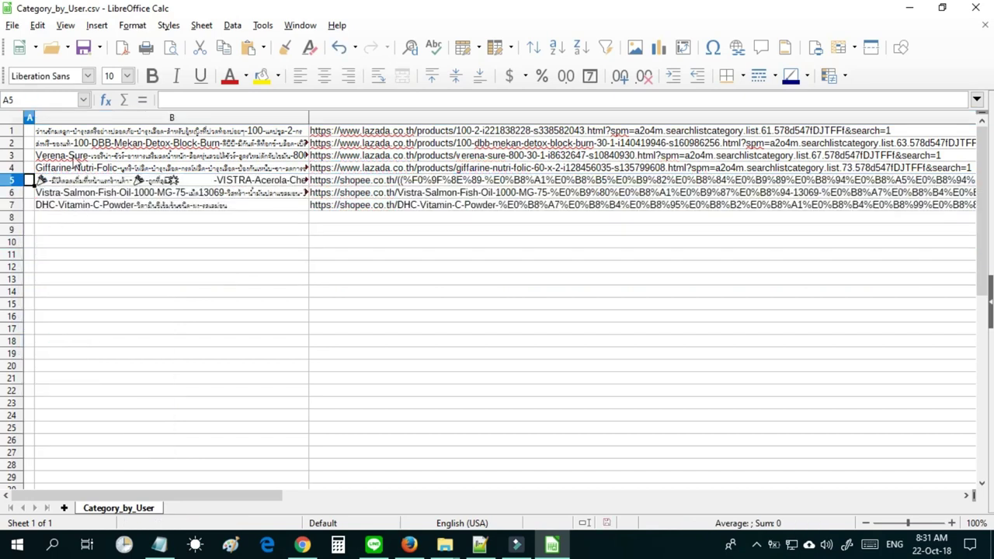
click(29, 131)
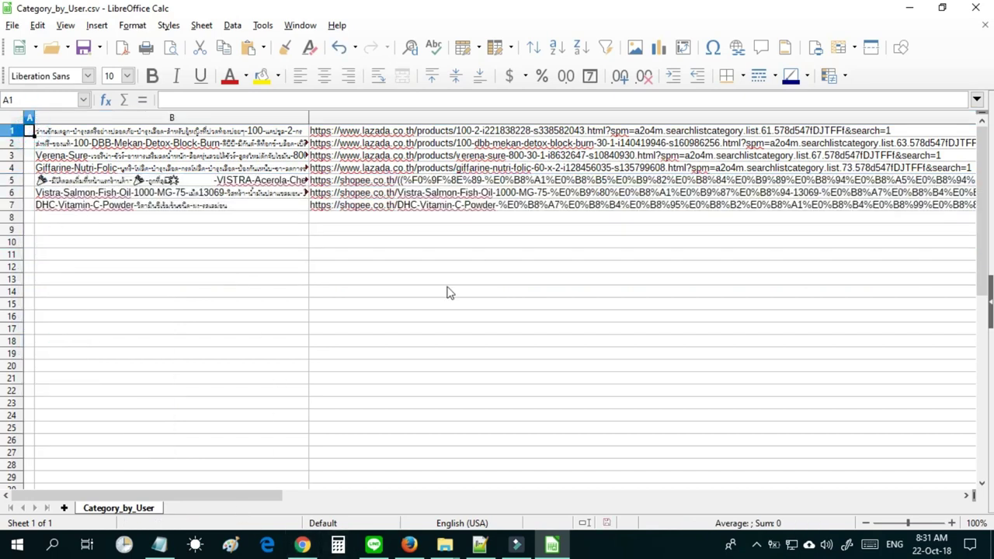
Copy the Thai category path from the Notepad text.
click(158, 546)
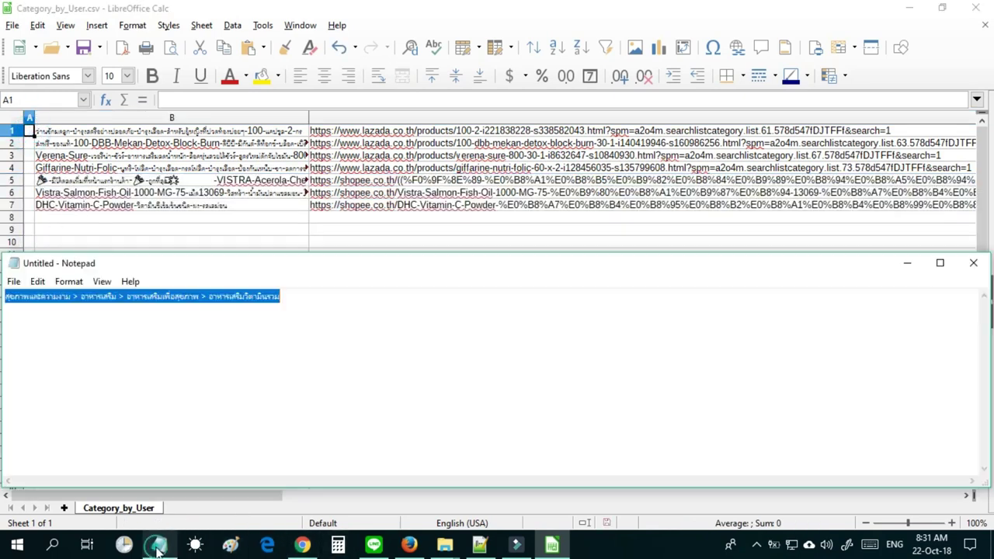
right_click(153, 303)
click(187, 347)
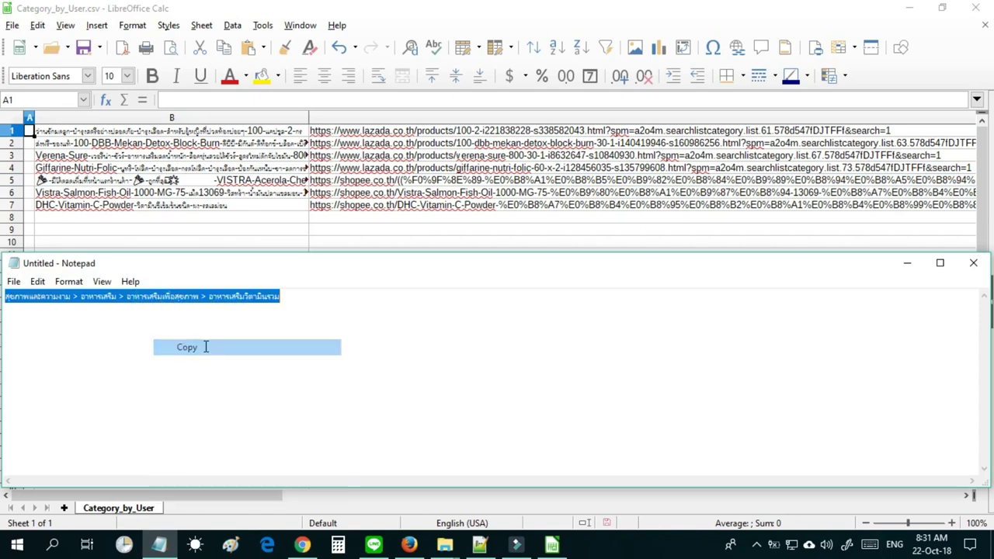
click(32, 135)
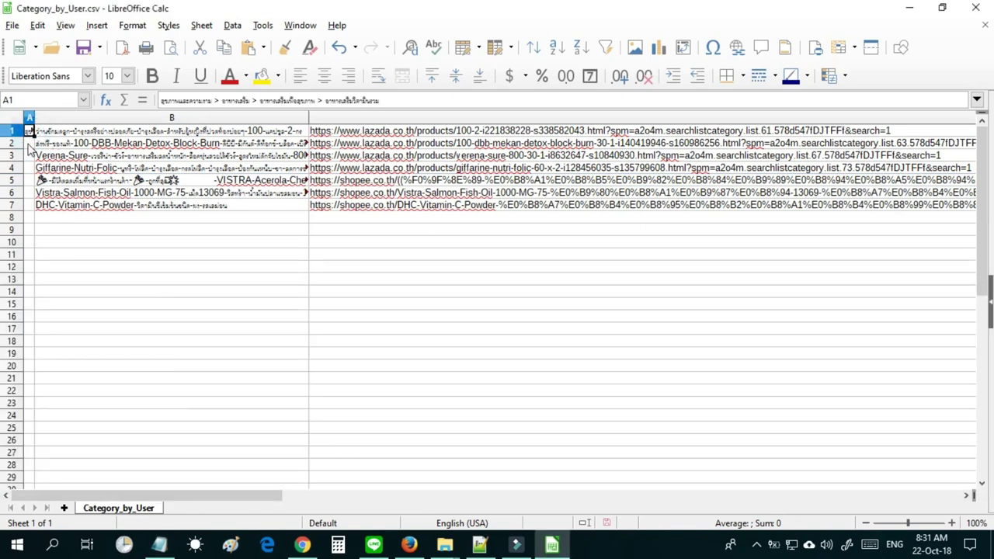
Paste the category path into cells A2 through A7.
click(28, 145)
key(ctrl+v)
click(29, 155)
key(ctrl+v)
click(29, 168)
key(ctrl+v)
click(29, 180)
key(ctrl+v)
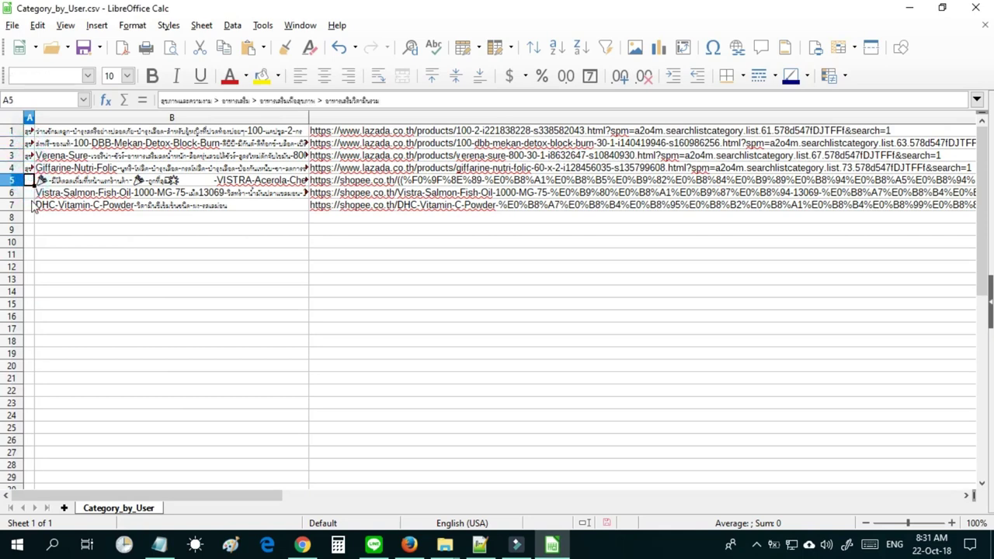
click(29, 193)
key(ctrl+v)
click(28, 205)
key(ctrl+v)
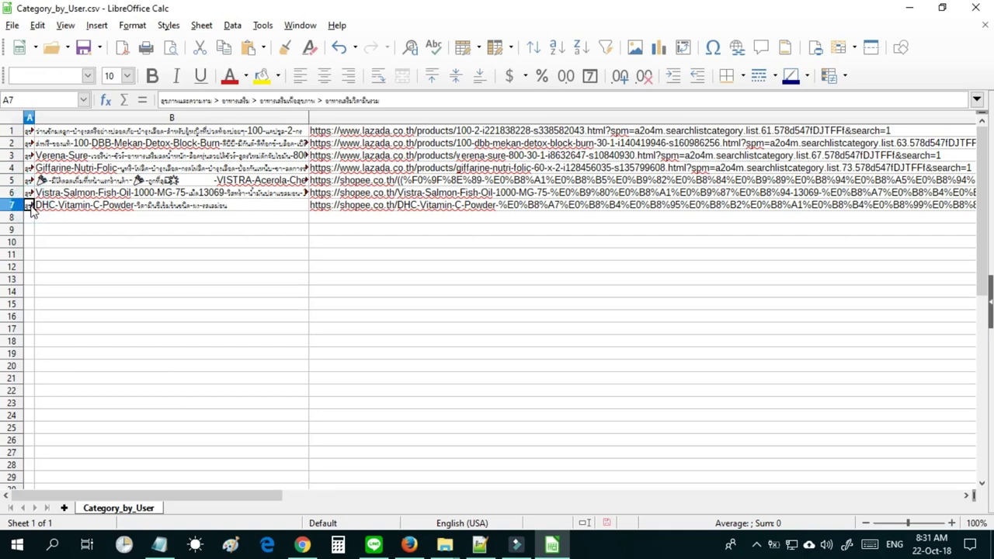
Widen column A to check the pasted category paths, then narrow it again.
drag(34, 117, 186, 117)
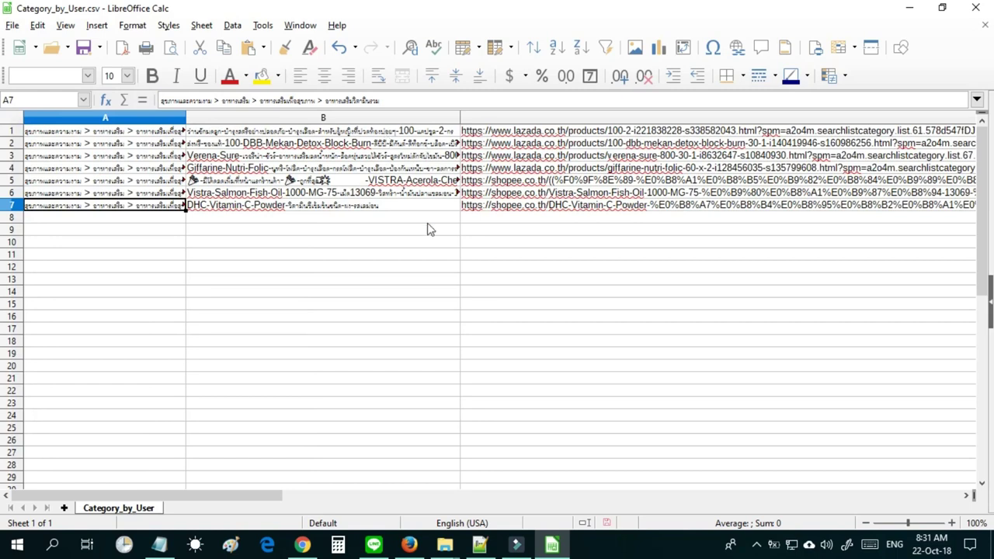
click(93, 146)
click(109, 155)
click(124, 179)
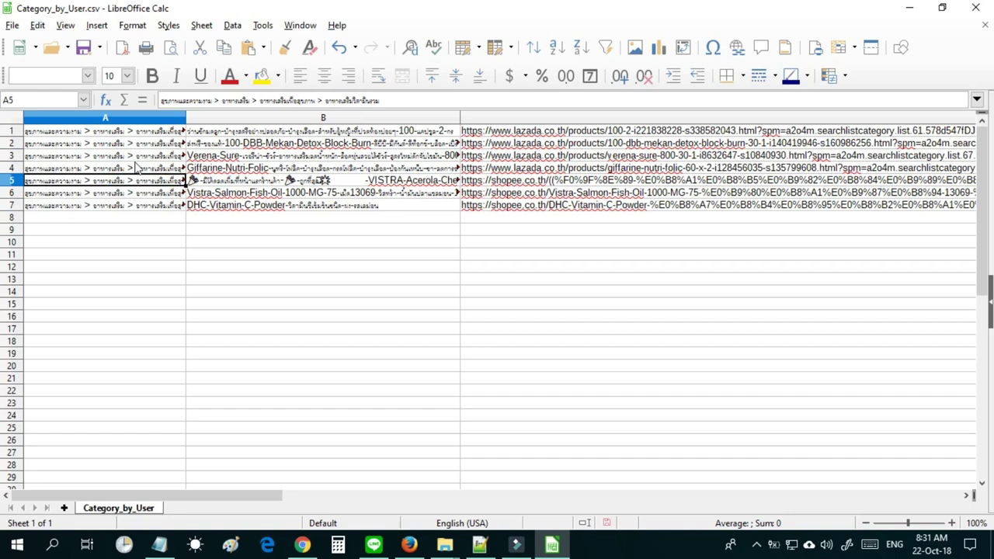
drag(185, 119, 139, 119)
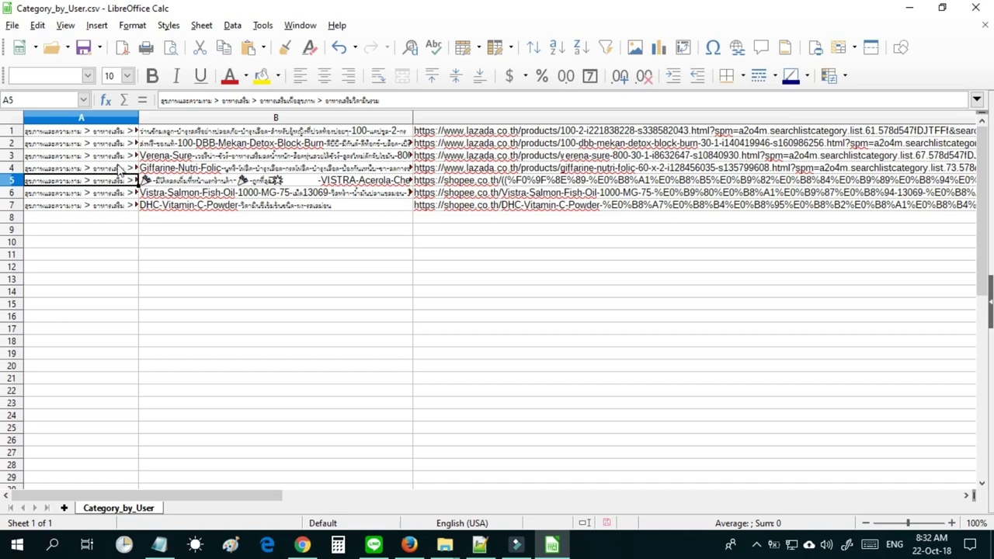
Save over Category_by_User.csv as Text CSV with the double-quote string delimiter, then close it.
click(11, 25)
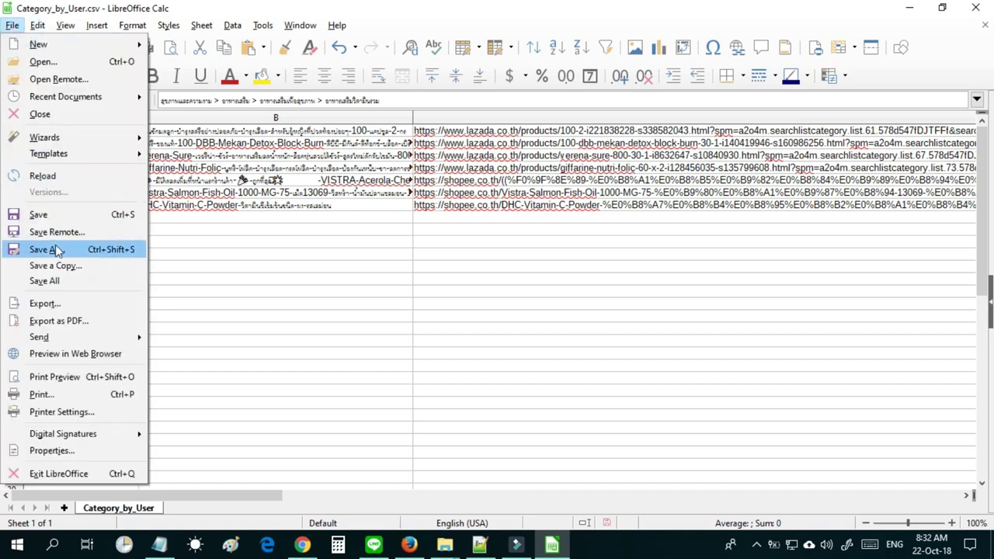
click(47, 250)
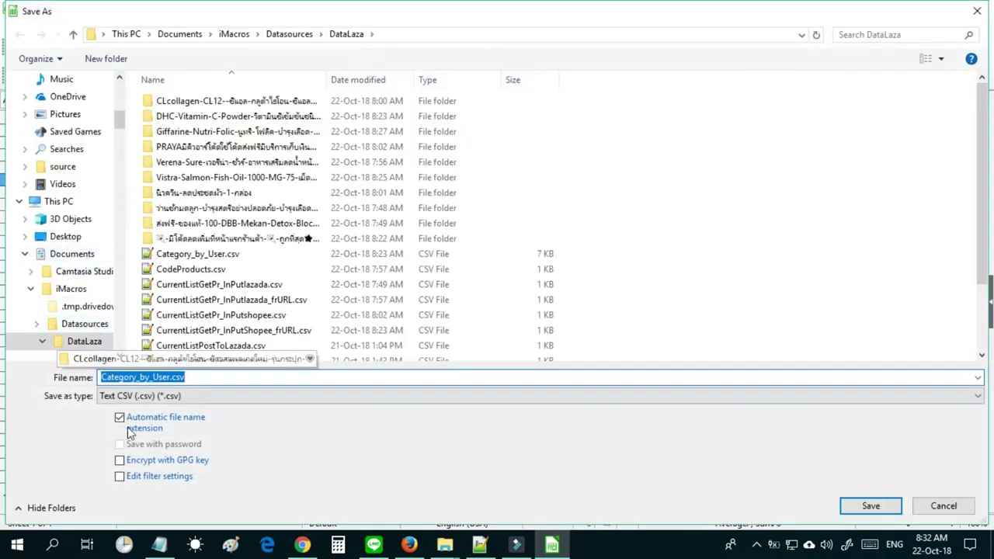
click(121, 477)
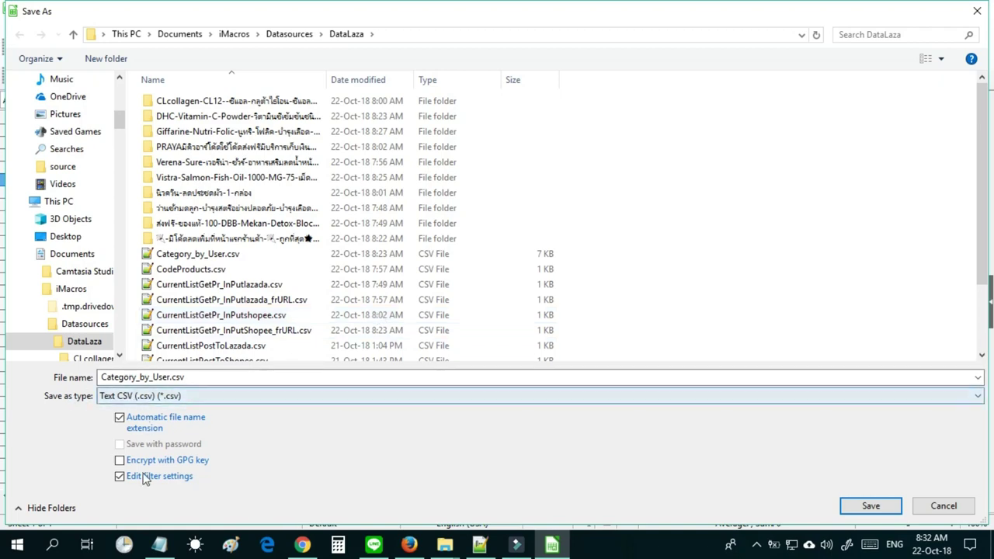
click(871, 506)
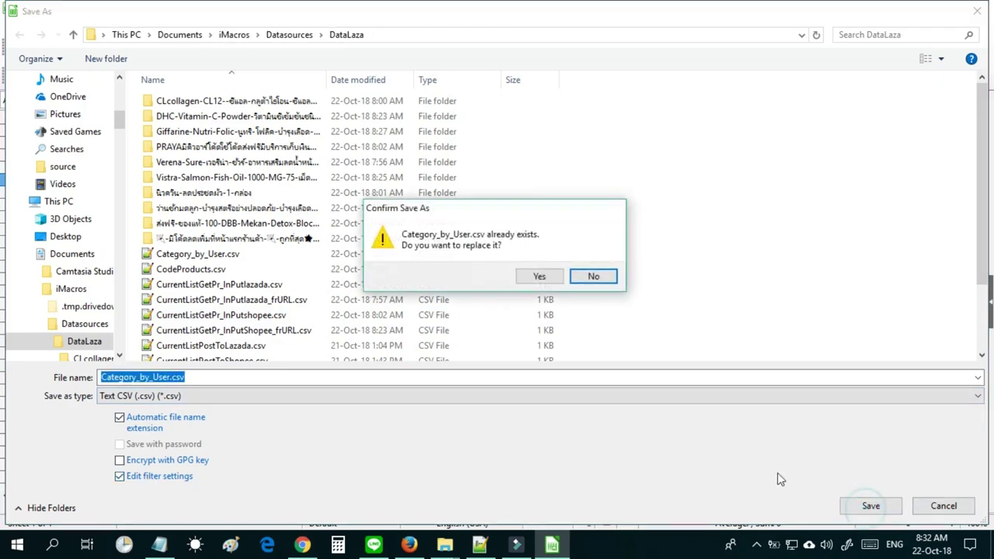
click(537, 278)
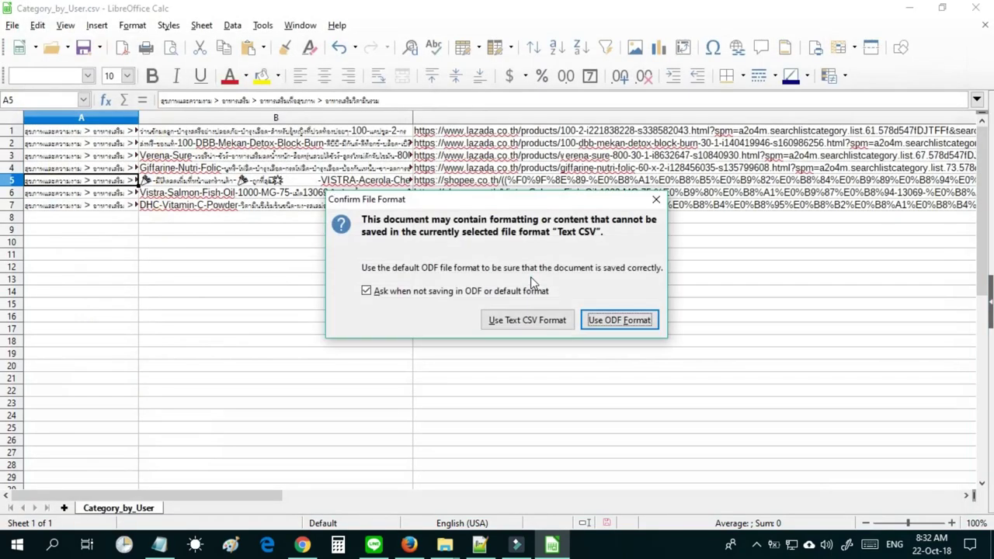
click(528, 326)
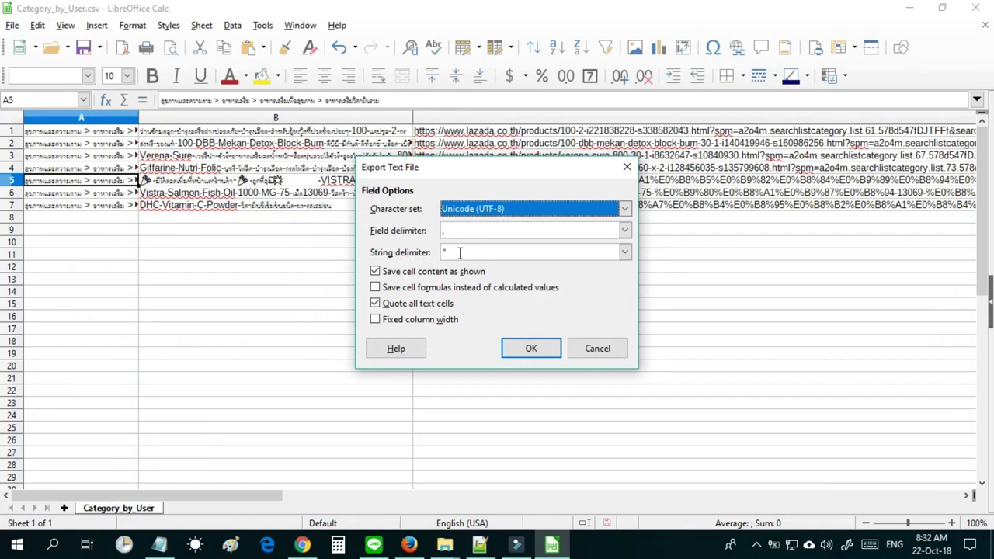
click(624, 252)
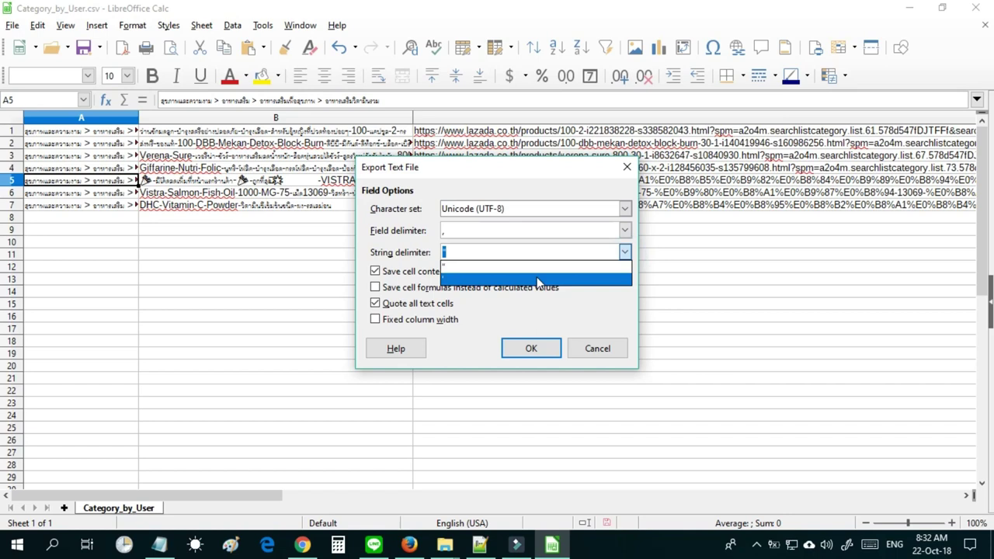
click(537, 275)
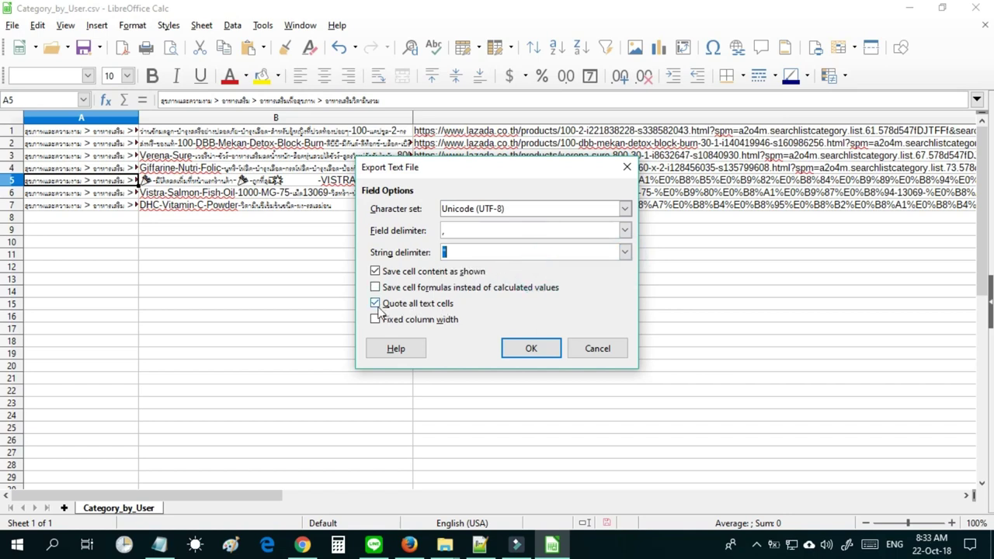
click(516, 349)
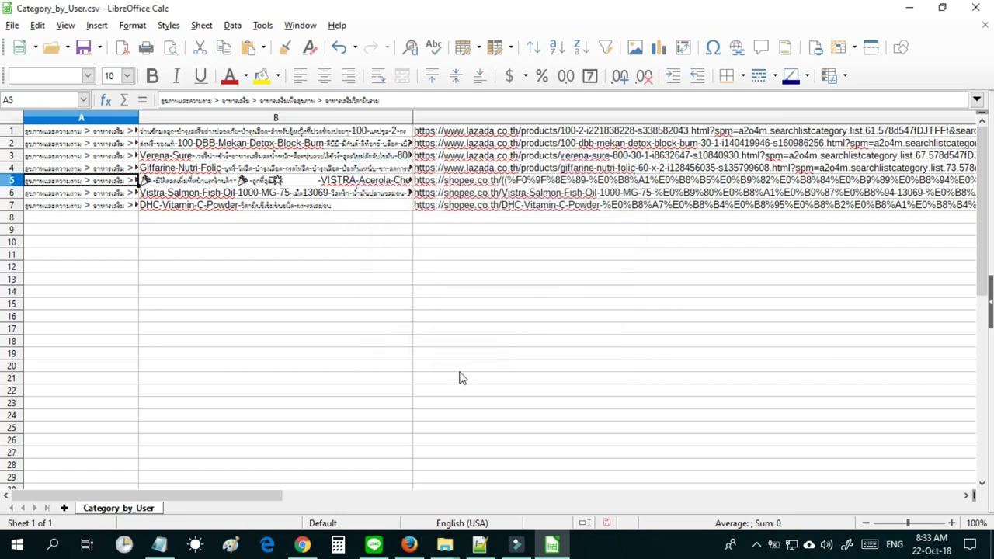
click(985, 29)
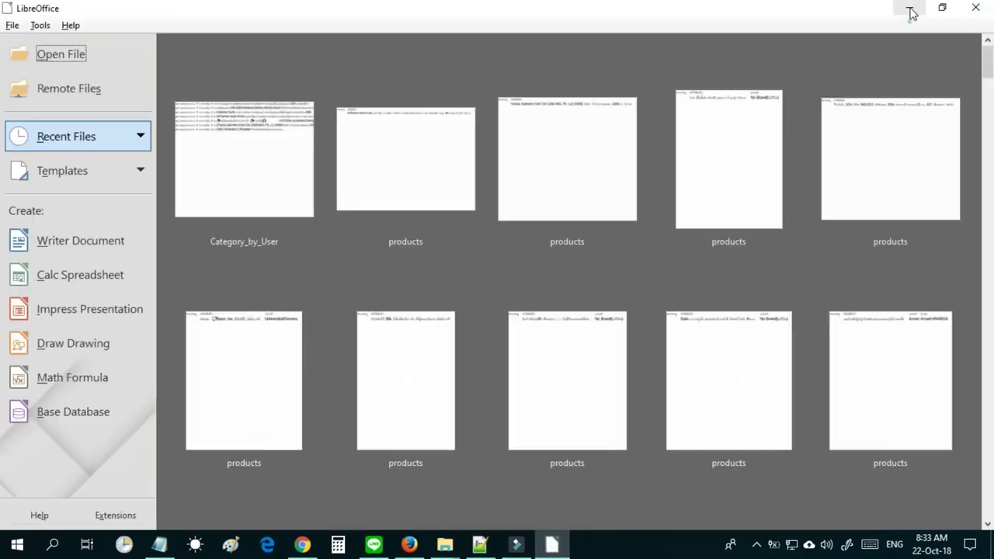
Open Category_by_User.csv from the DataLaza folder in Notepad.
click(911, 13)
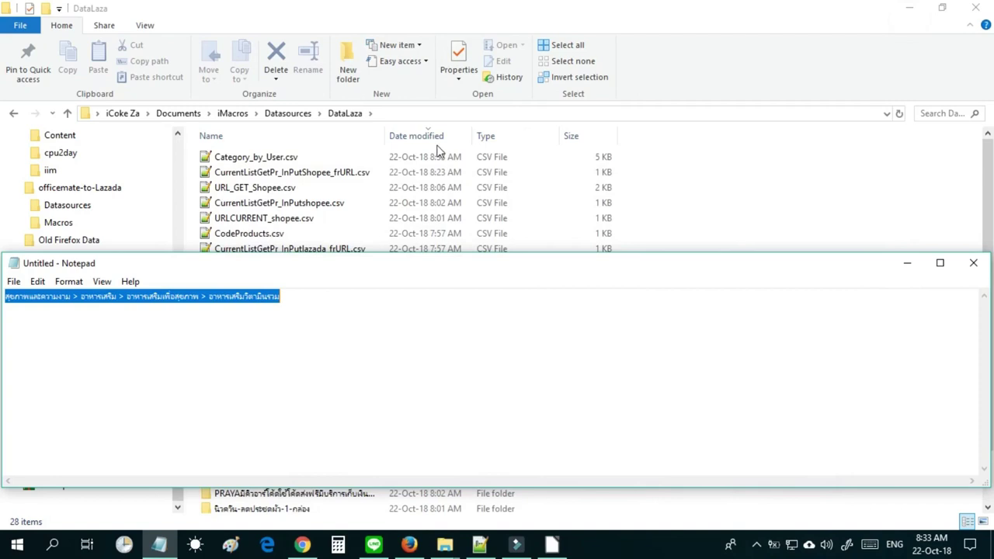
click(440, 152)
click(263, 158)
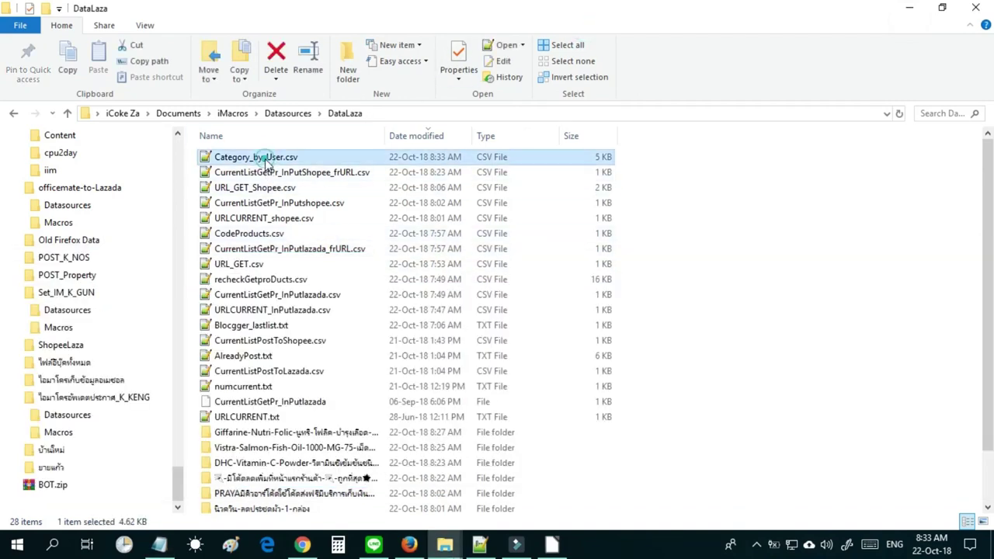
right_click(263, 158)
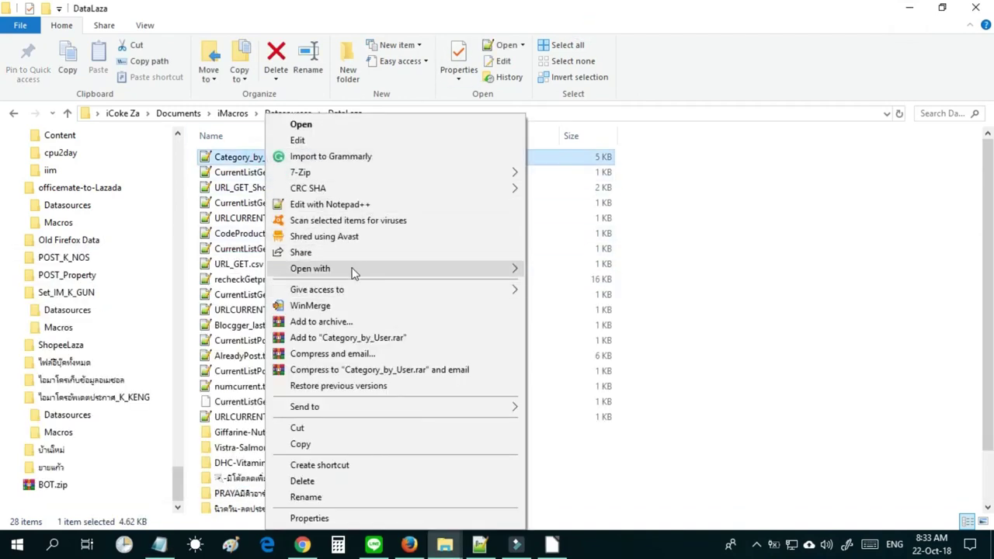
mouse_move(462, 271)
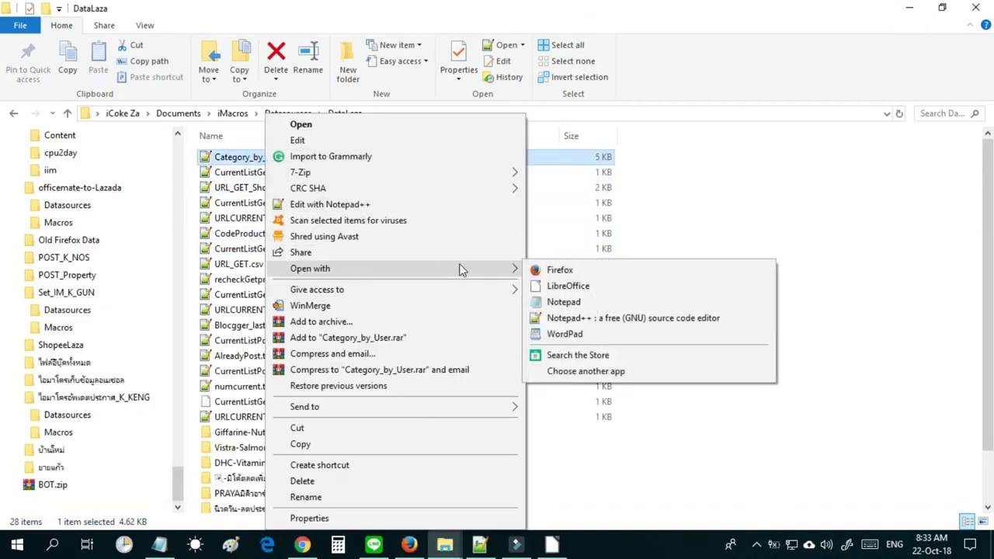
click(558, 303)
Resave Category_by_User.csv over itself as UTF-8, close Notepad, and minimise Explorer.
click(13, 281)
click(44, 346)
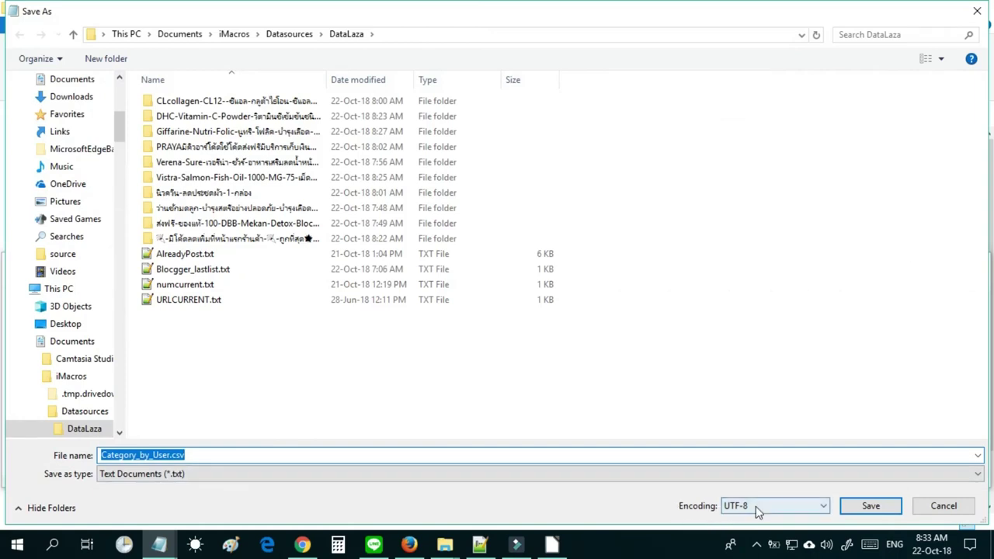
click(871, 506)
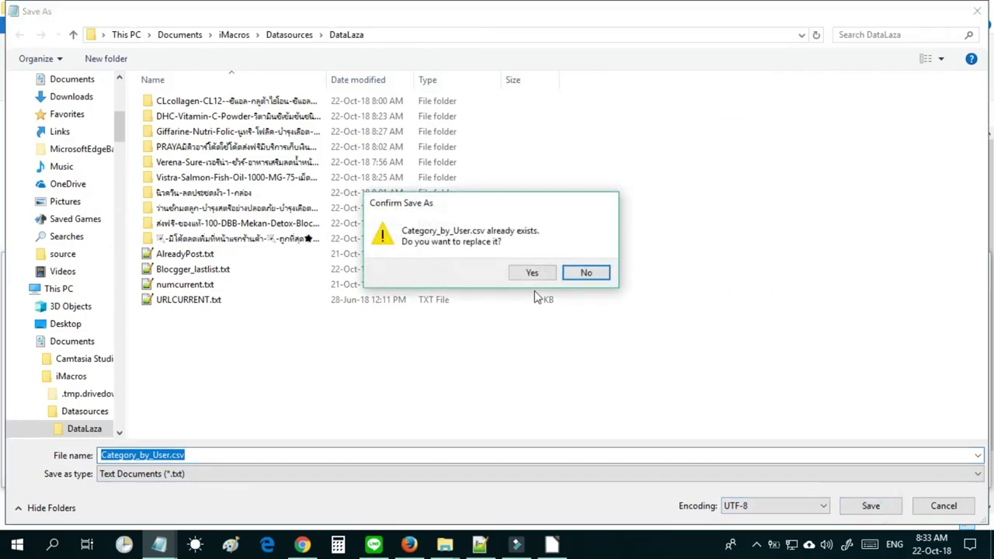
click(534, 273)
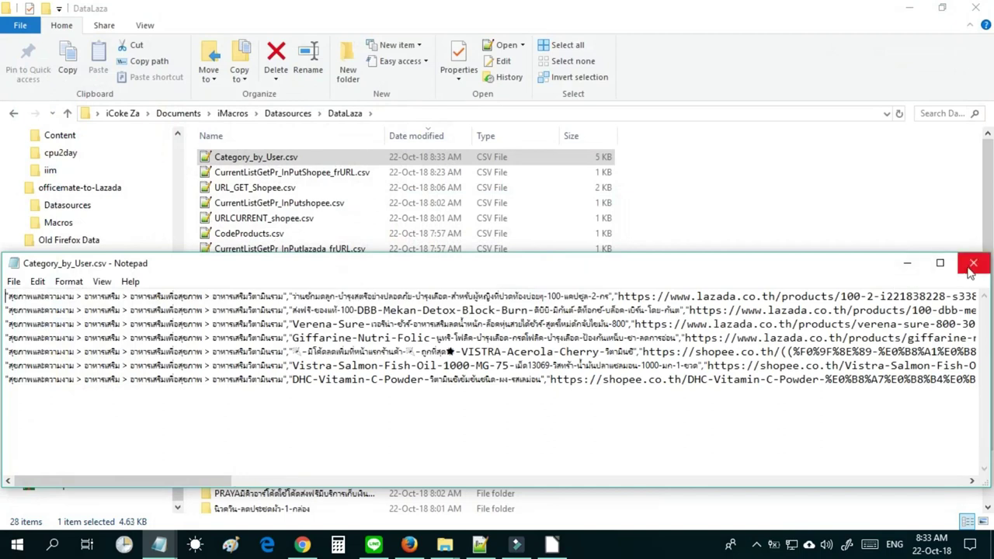
click(972, 264)
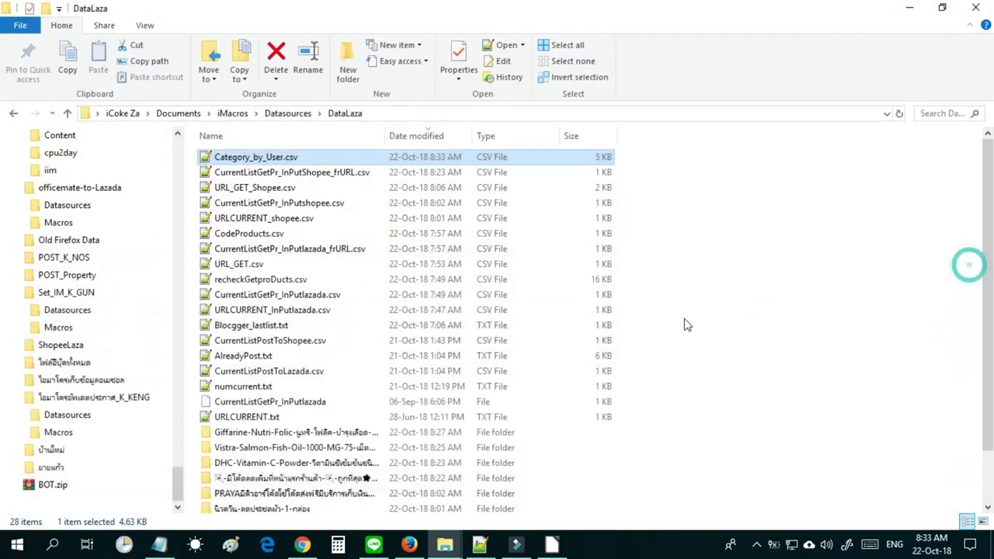
click(911, 8)
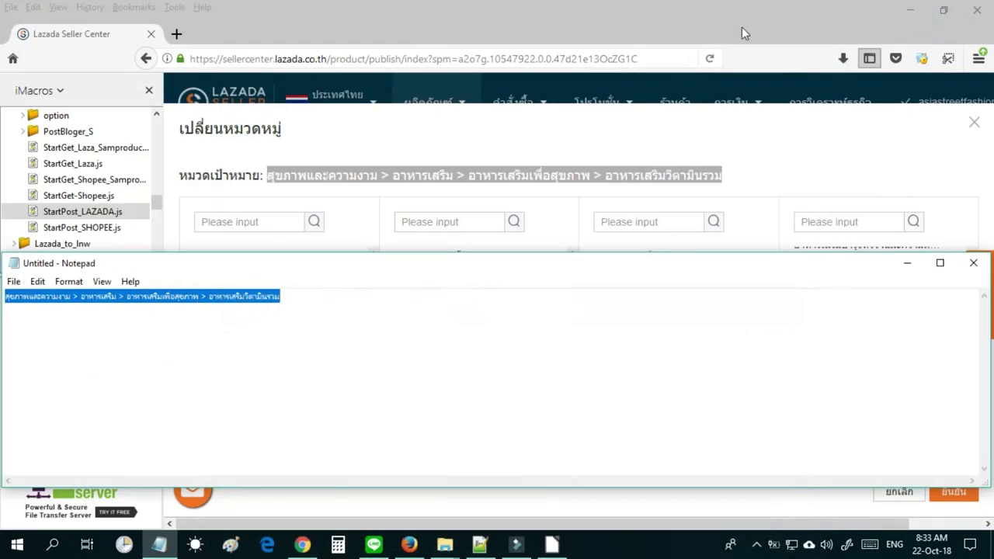
Maximise Firefox, cancel the Lazada category picker, and play StartPost_LAZADA.js from the iMacros sidebar.
click(743, 29)
click(945, 12)
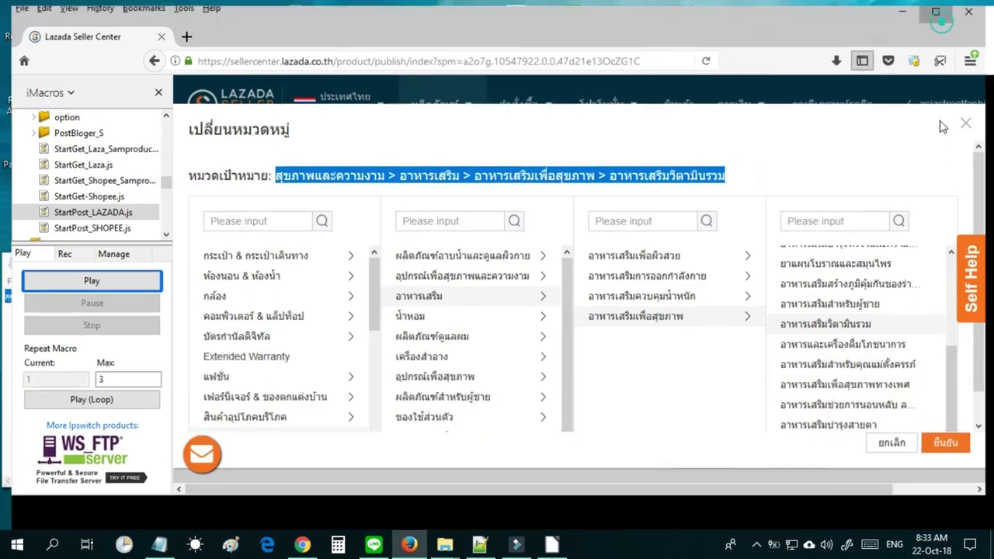
click(899, 490)
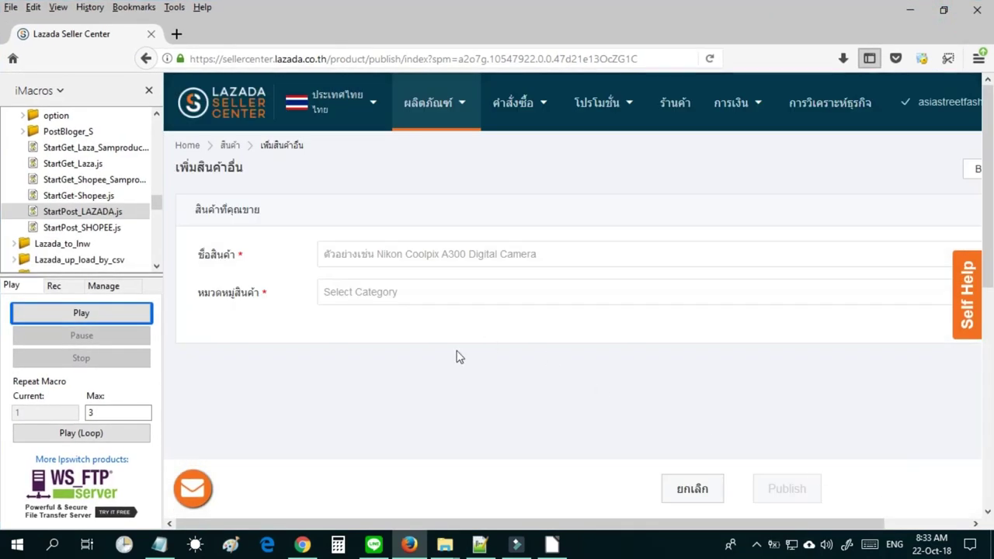
click(74, 216)
double_click(76, 218)
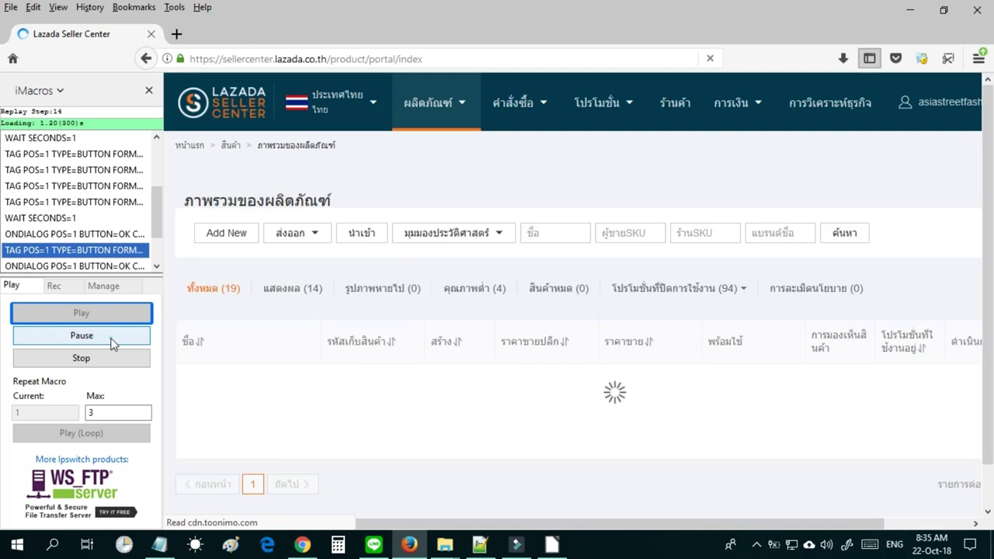
With the macro paused, delete the Giffarine Nutri Folic product from the Lazada list, then resume posting.
click(112, 335)
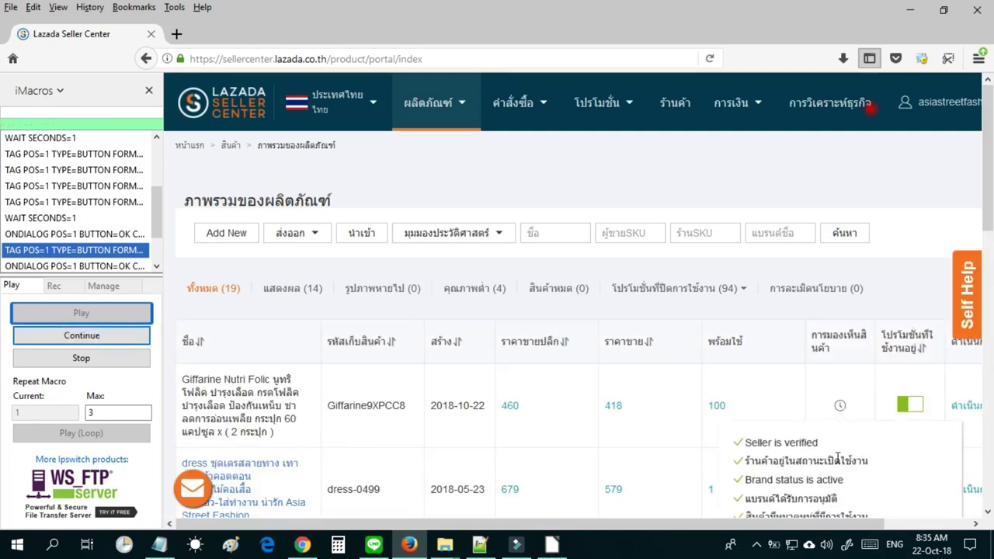
drag(778, 520, 846, 519)
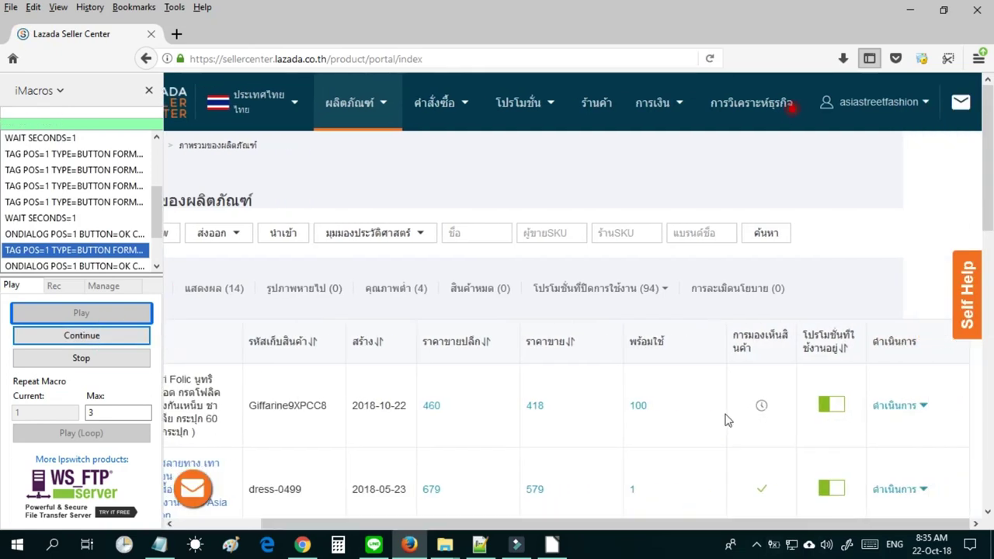
mouse_move(927, 414)
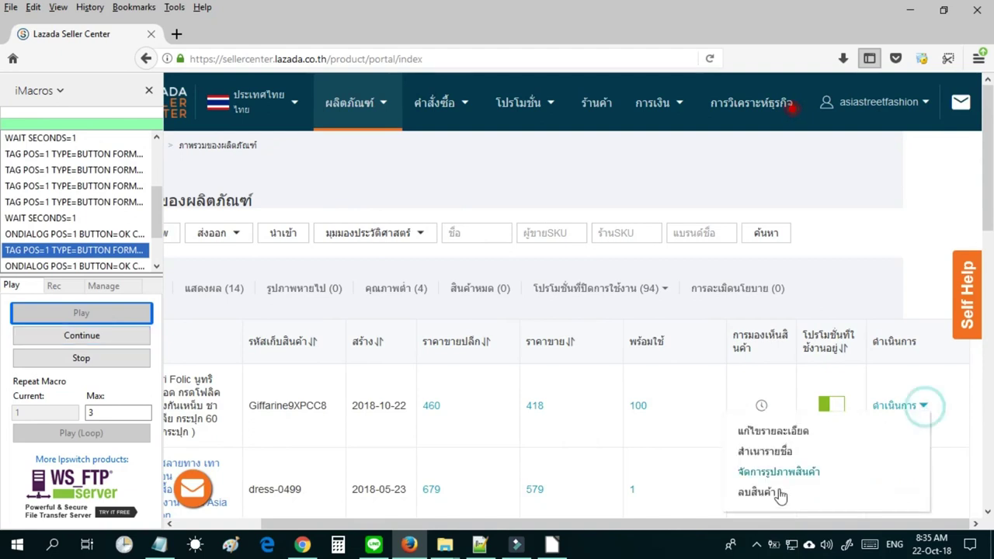
click(773, 494)
click(938, 336)
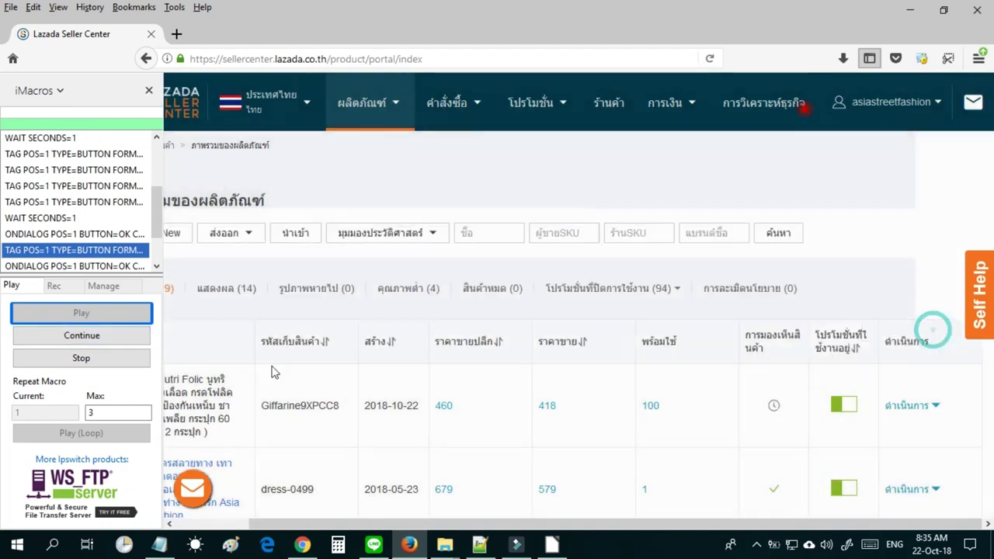
click(56, 335)
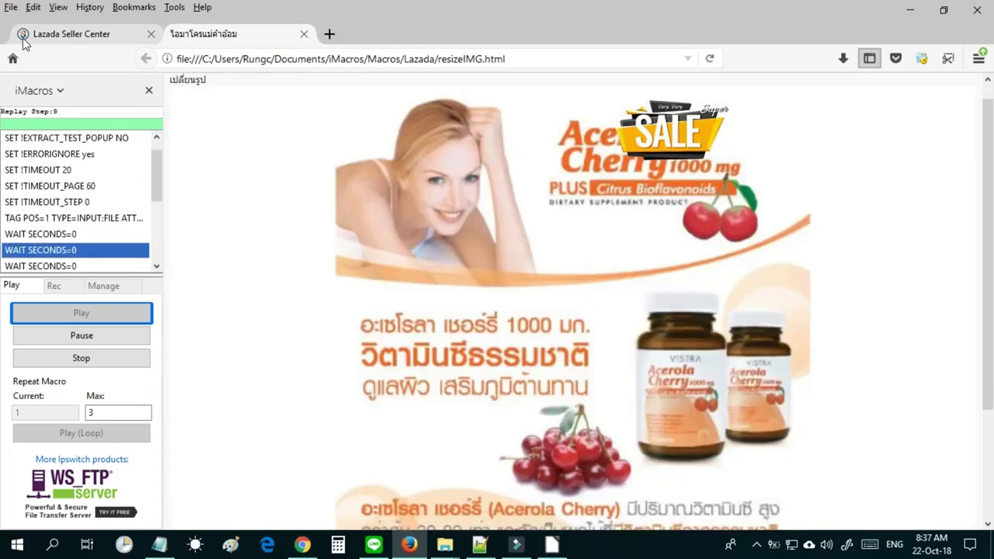
Pause the macro on the Acerola Cherry image with its SALE badge, then switch to File Explorer.
click(69, 334)
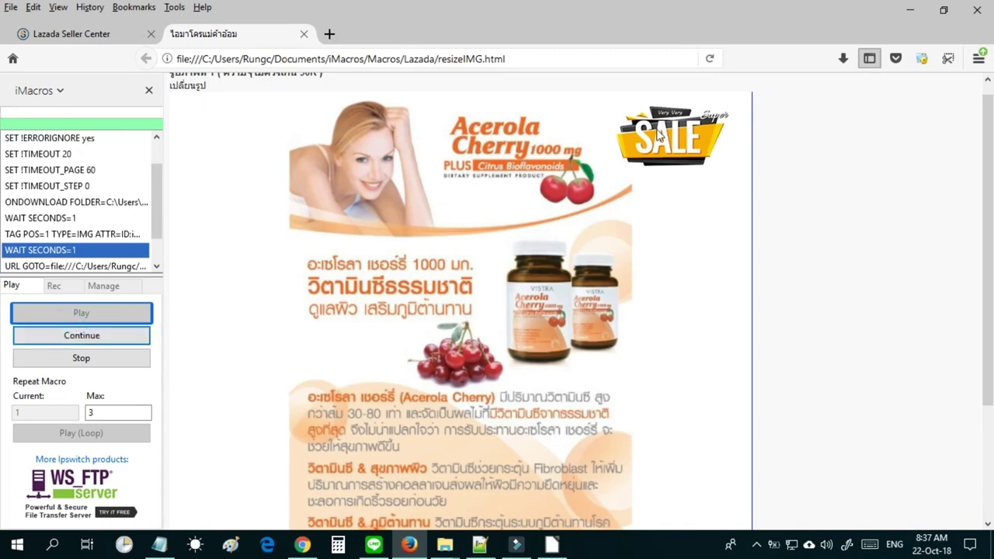
drag(652, 132, 662, 159)
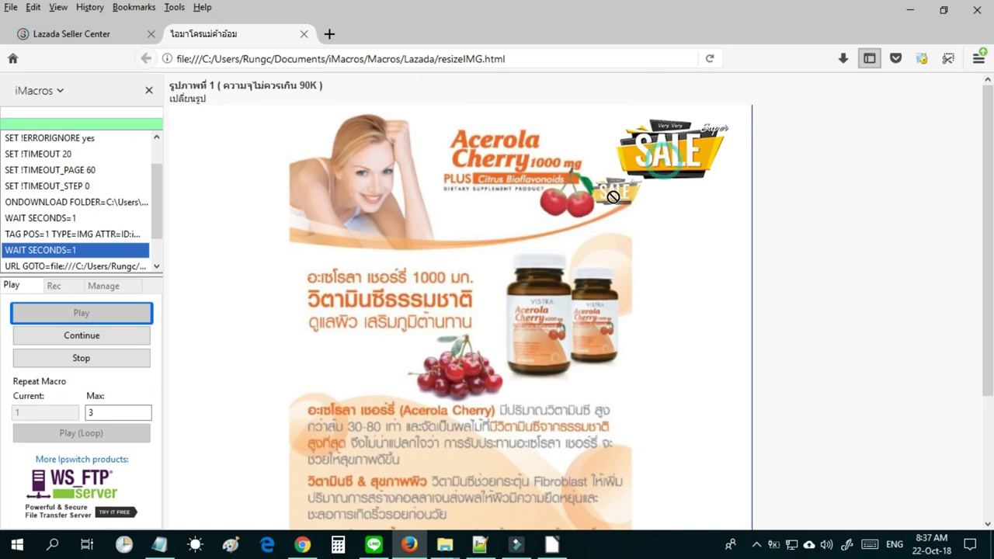
click(445, 546)
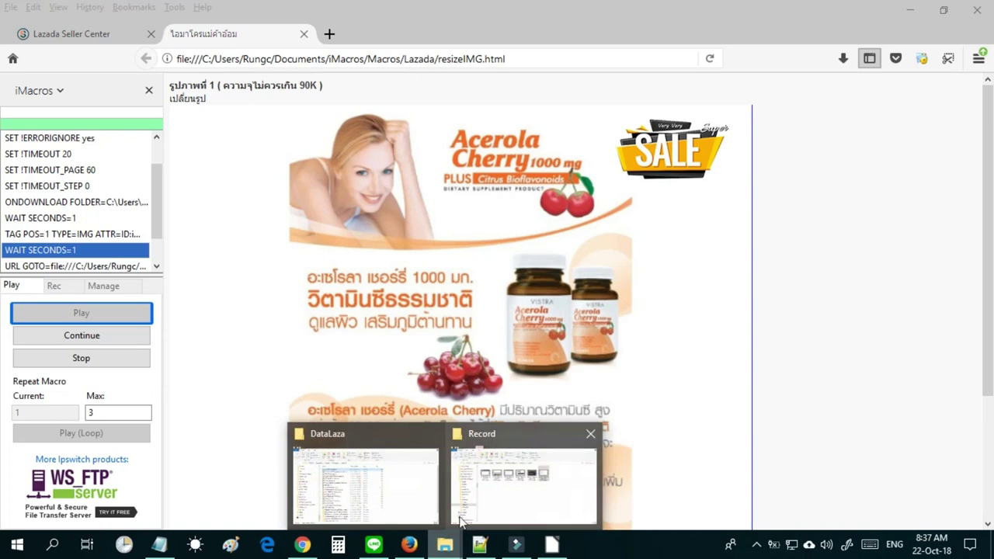
Browse to the iMacros\Macros\Lazada\imglogobrand folder in File Explorer.
click(412, 505)
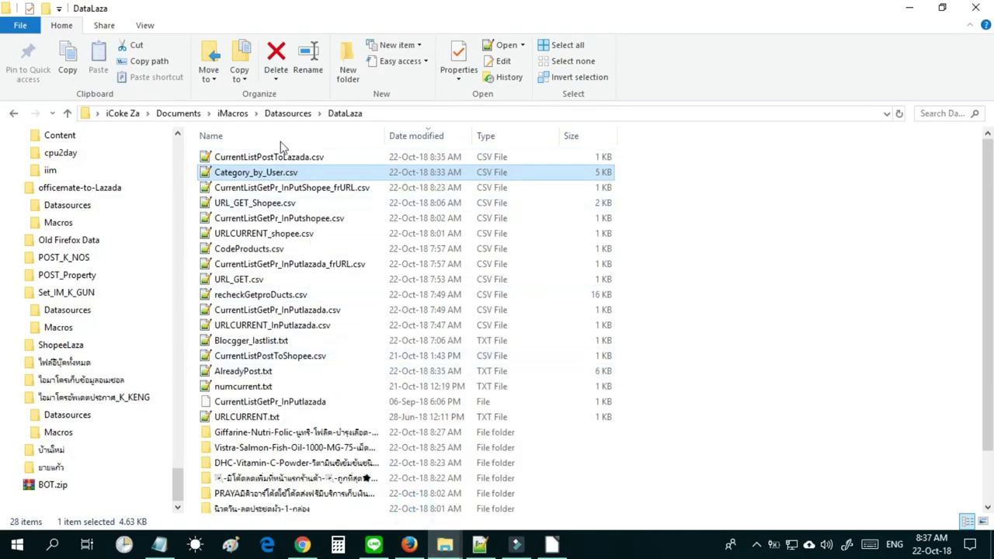
click(233, 114)
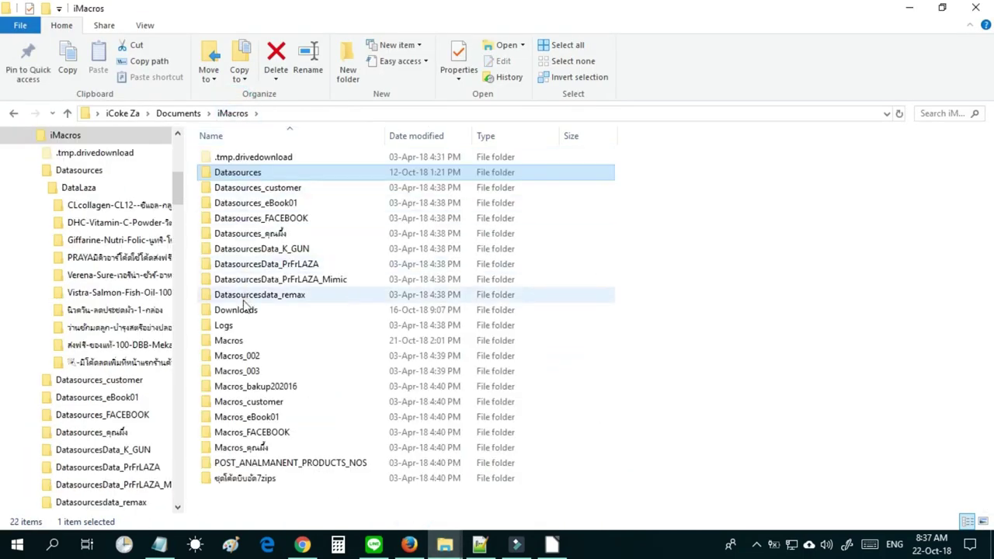
double_click(235, 341)
click(249, 401)
double_click(247, 403)
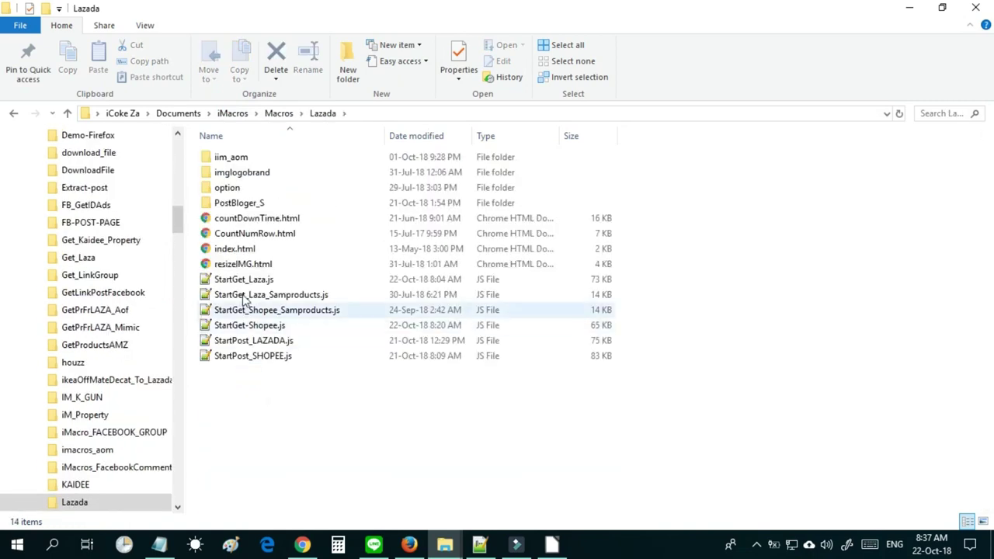
click(235, 176)
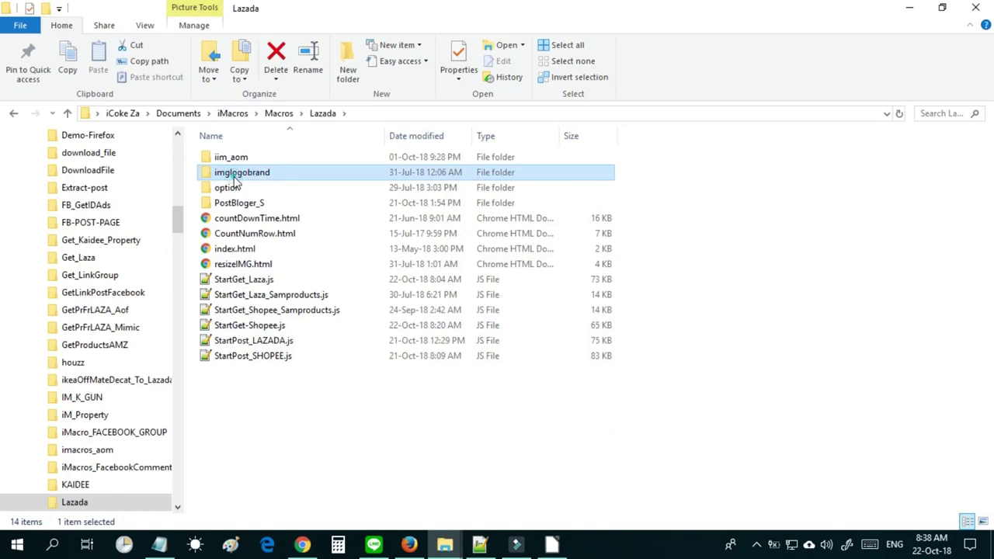
double_click(235, 179)
Open logoWidth800X800px.png with Adobe Photoshop CS6.
click(323, 187)
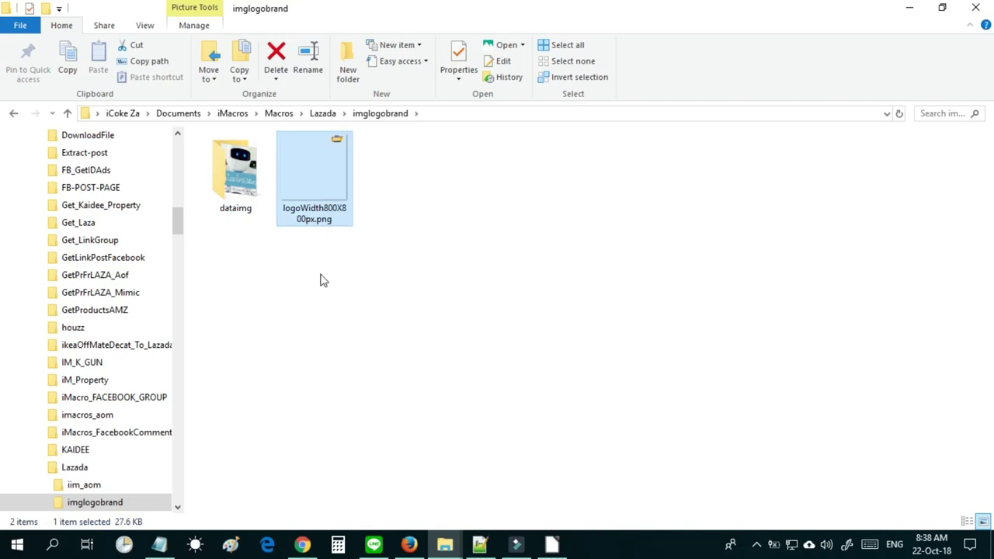
right_click(327, 186)
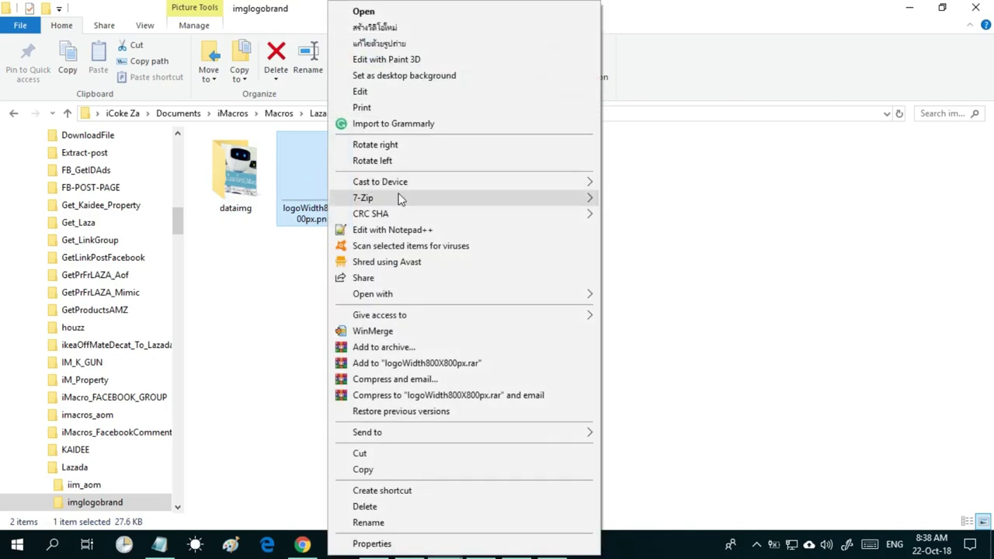
mouse_move(416, 293)
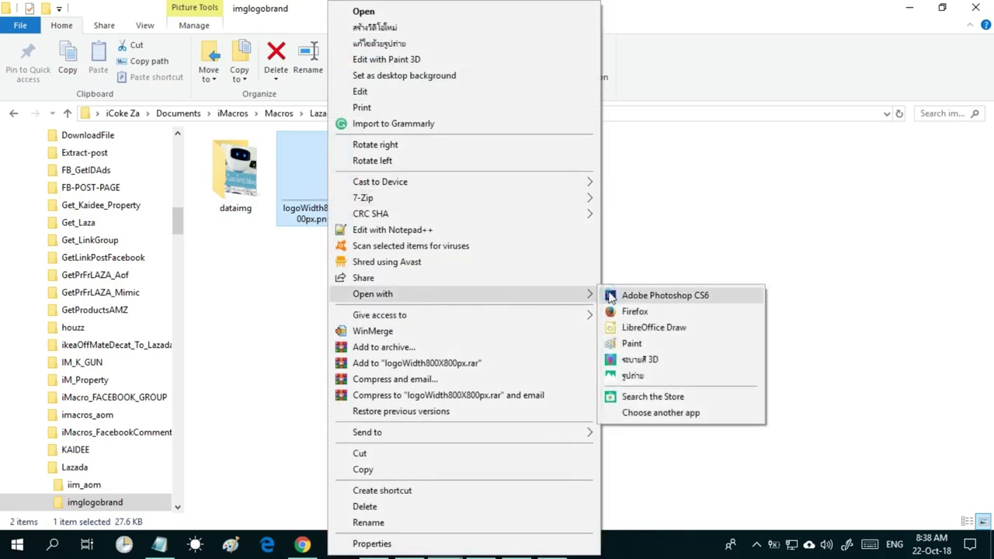
click(610, 295)
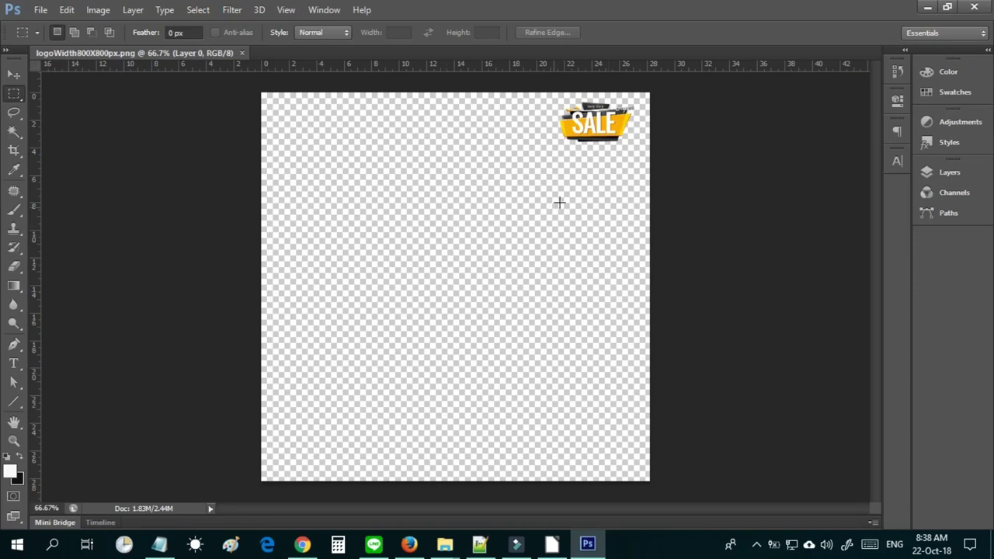
Nudge the SALE logo slightly right and export it for the web as PNG-24.
click(13, 75)
drag(619, 132, 625, 134)
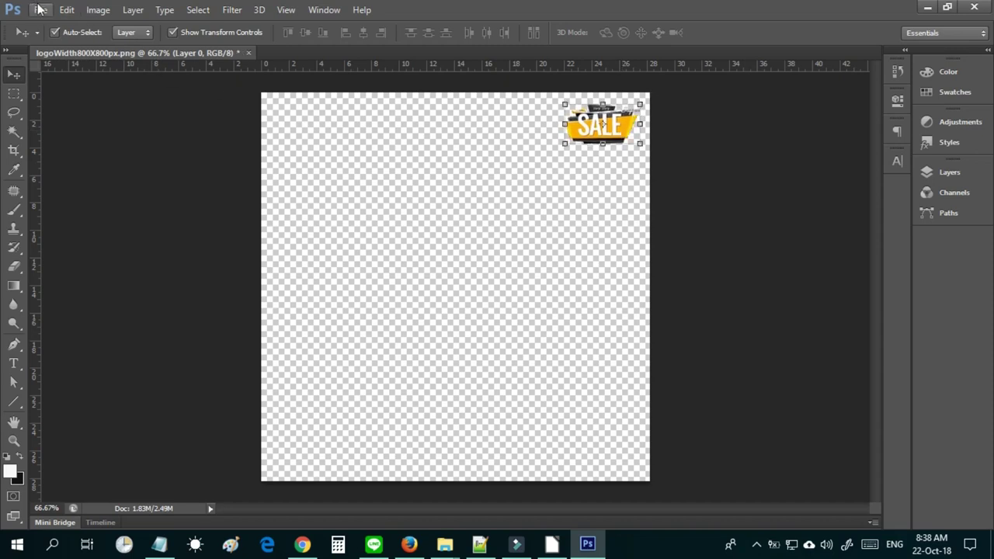
click(41, 10)
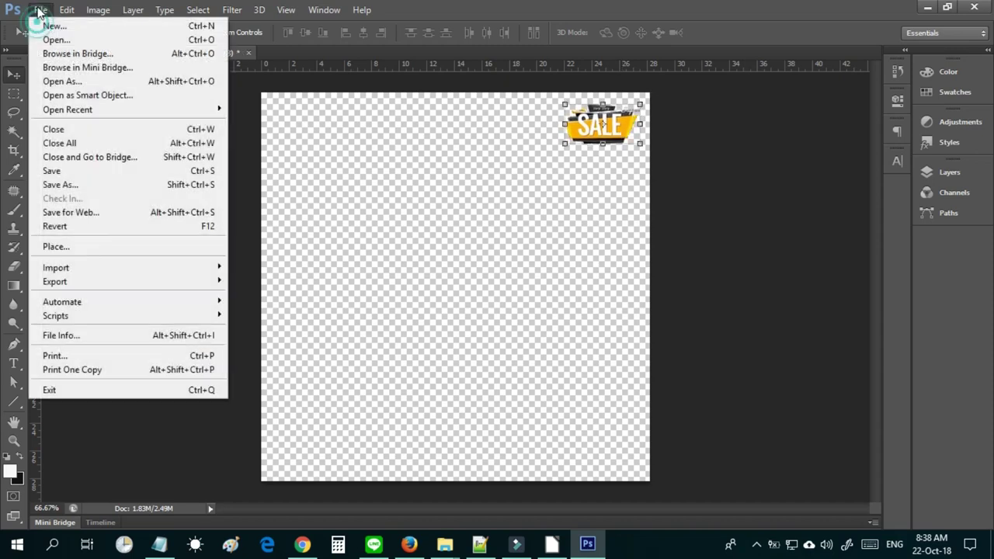
click(106, 217)
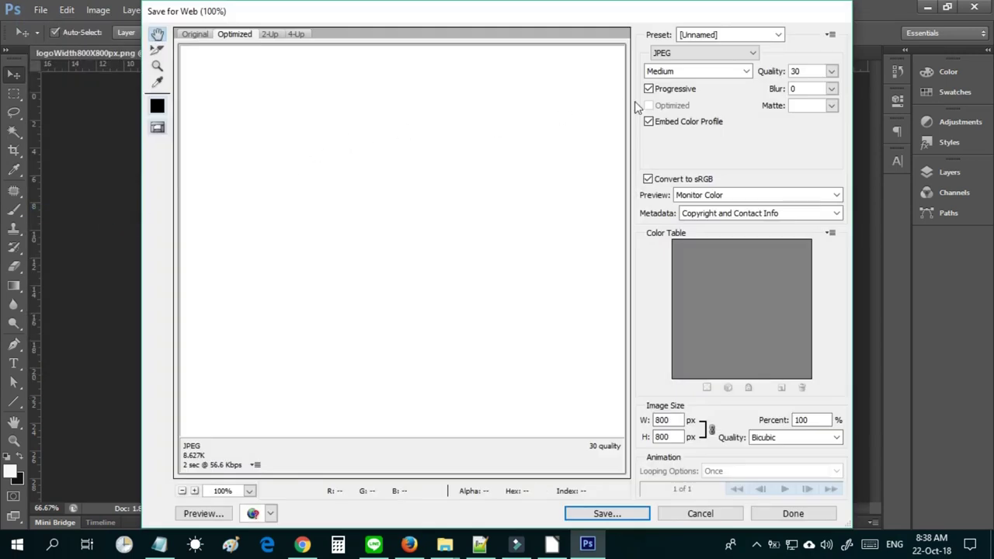
click(693, 58)
click(691, 59)
click(692, 59)
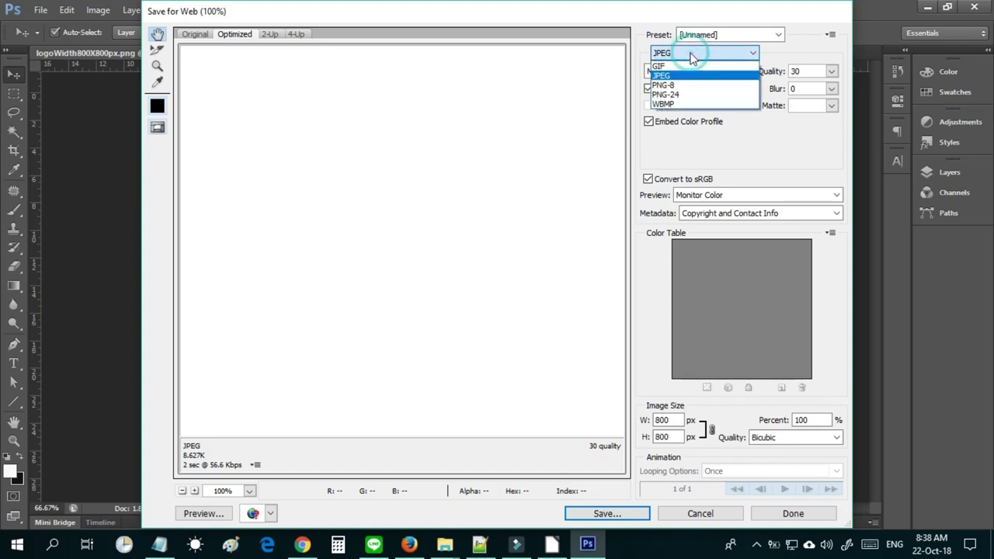
click(683, 96)
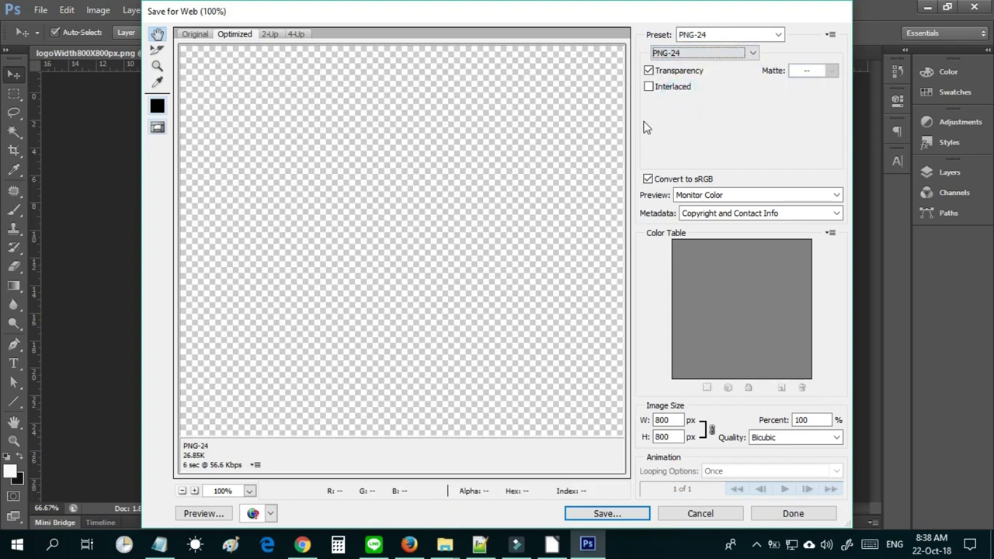
click(603, 513)
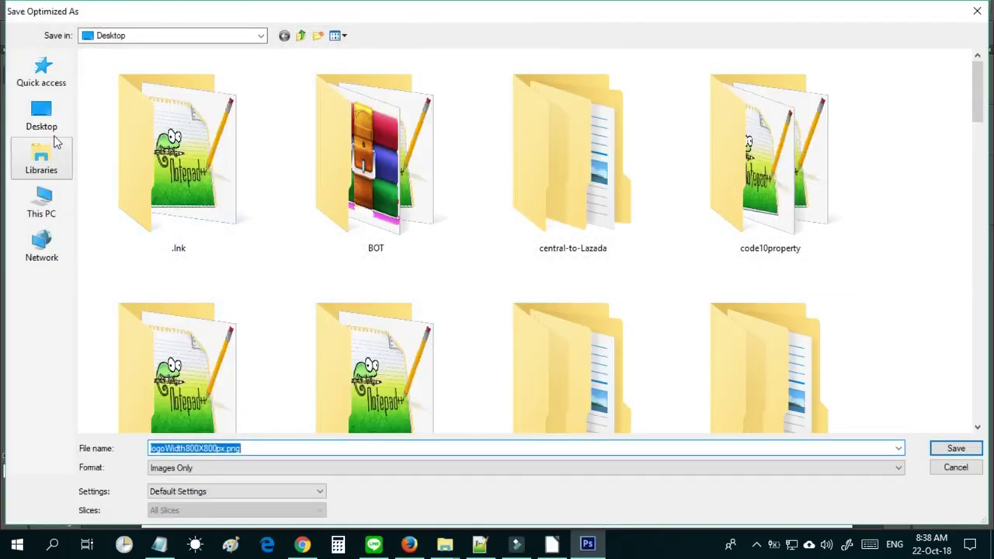
Save it over logoWidth800X800px.png in Lazada\imglogobrand, then quit Photoshop without saving the document.
click(262, 36)
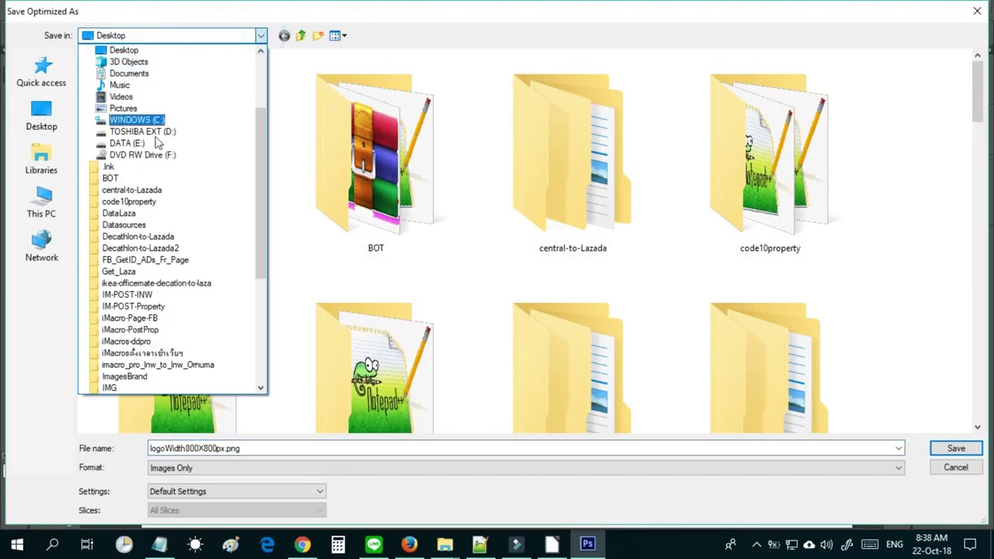
click(146, 75)
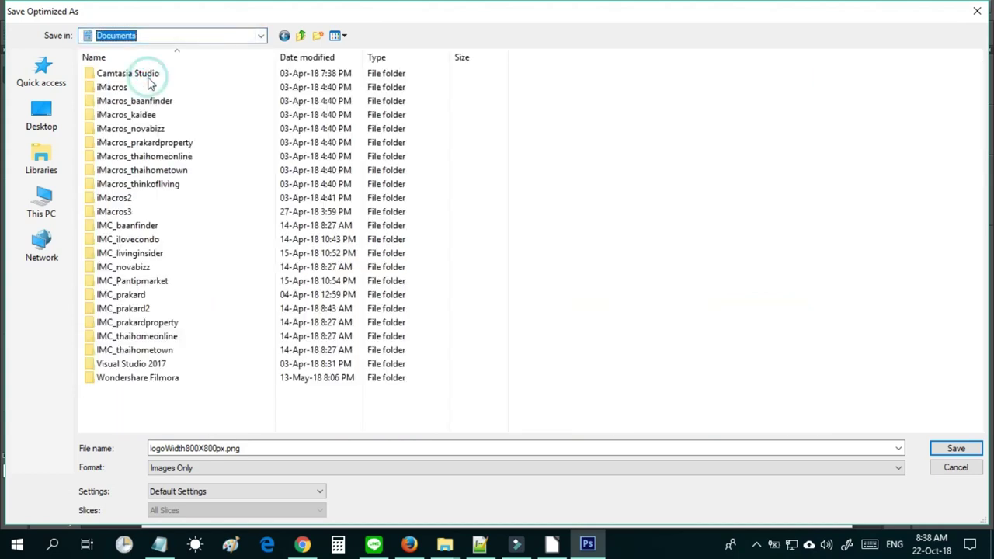
double_click(143, 88)
double_click(129, 239)
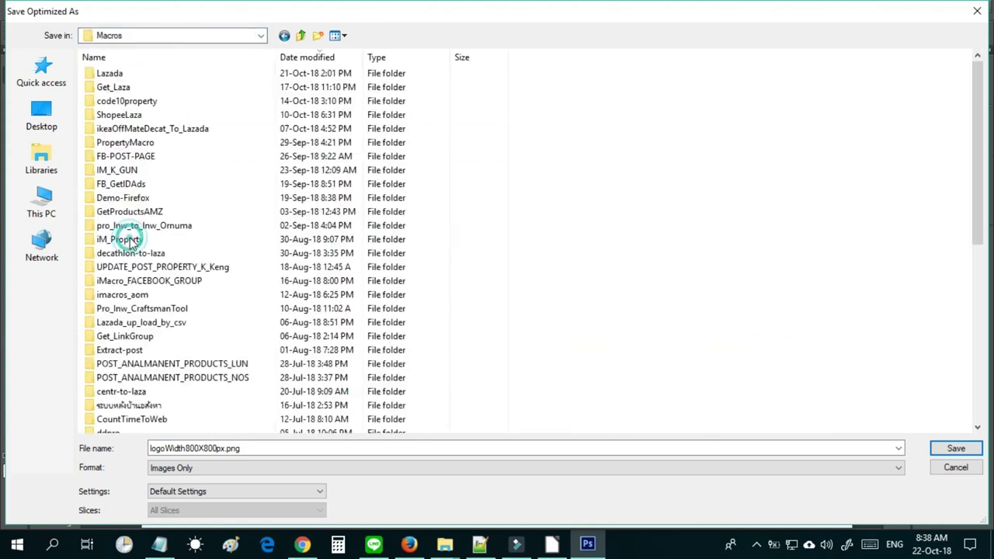
double_click(110, 73)
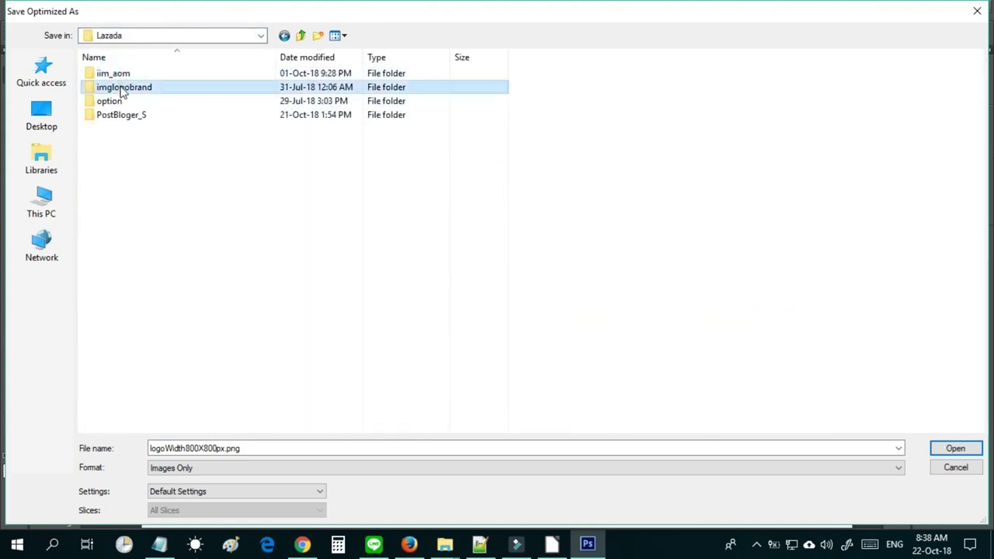
double_click(117, 87)
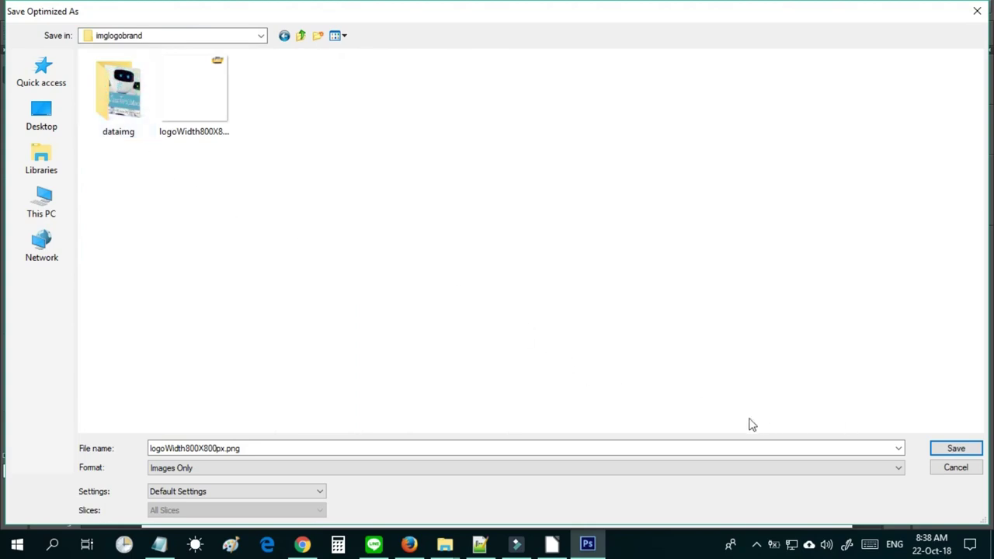
key(Return)
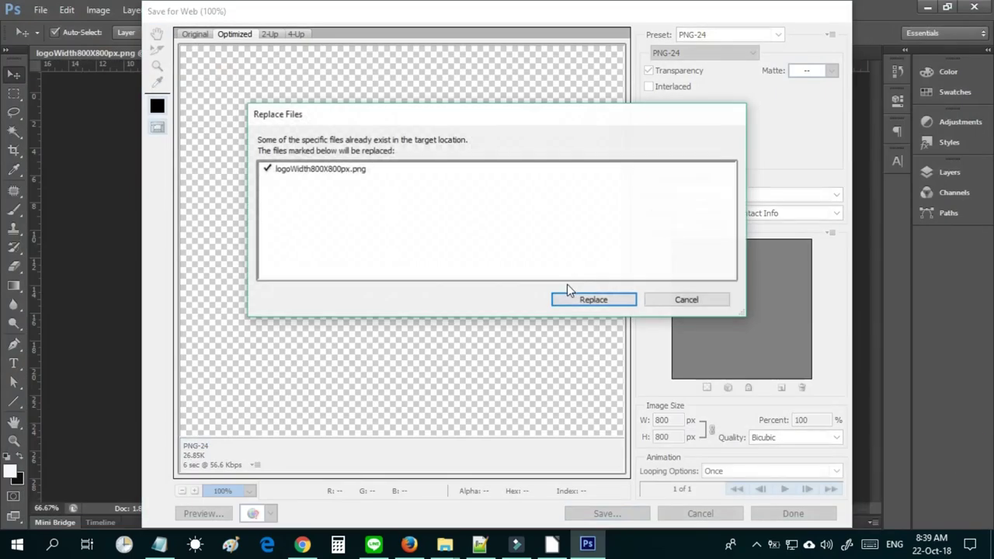
click(584, 300)
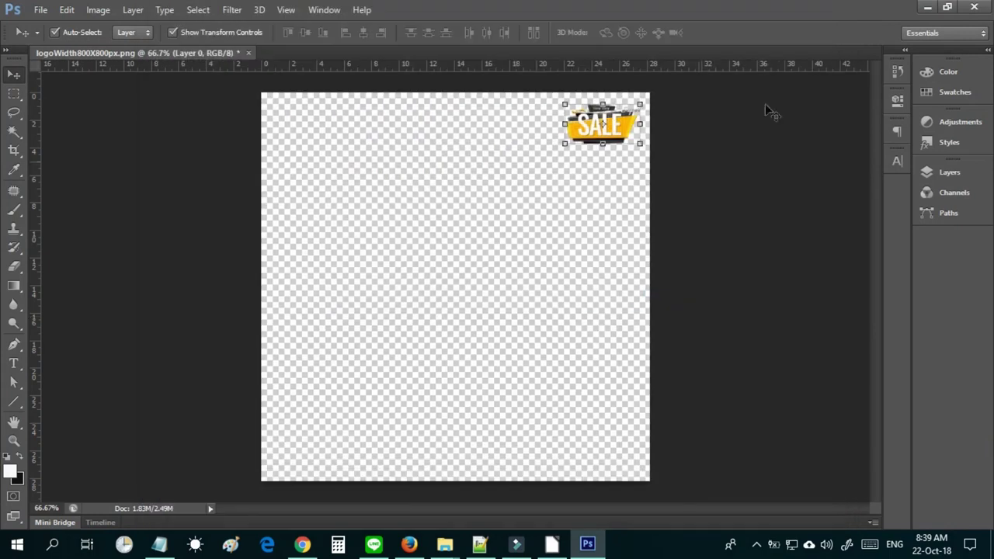
click(974, 6)
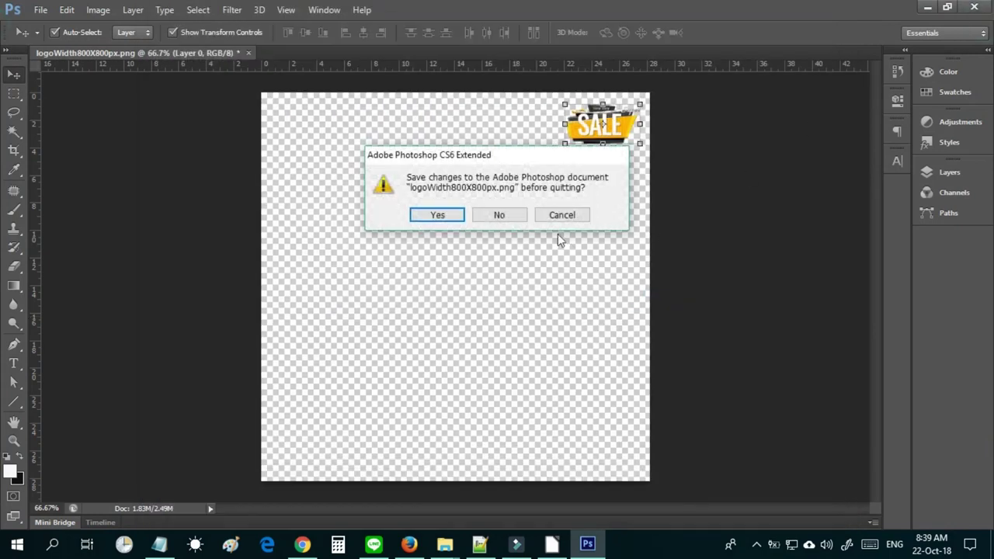
click(511, 218)
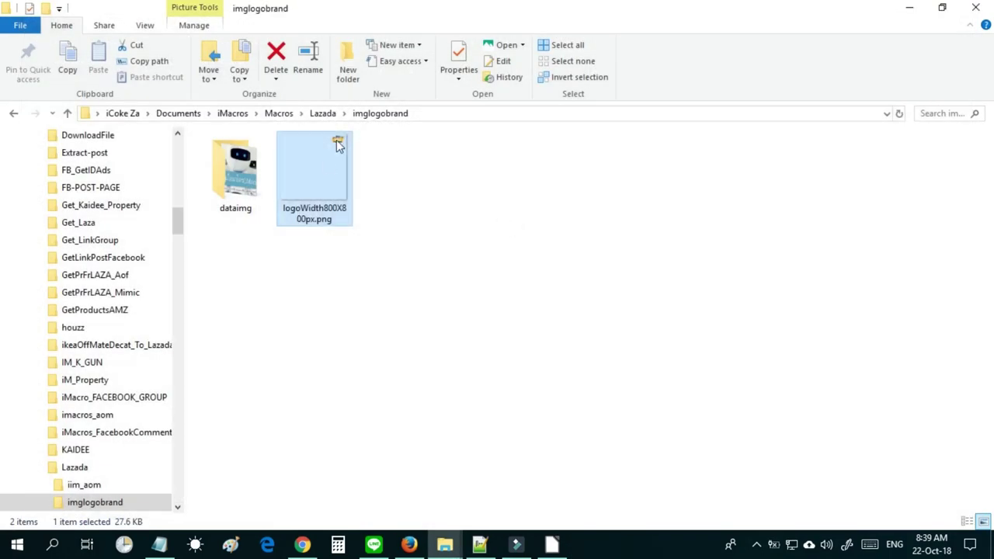
Resume the macro until VISTRA Acerola Cherry appears in Lazada's product overview, then pause it.
click(910, 7)
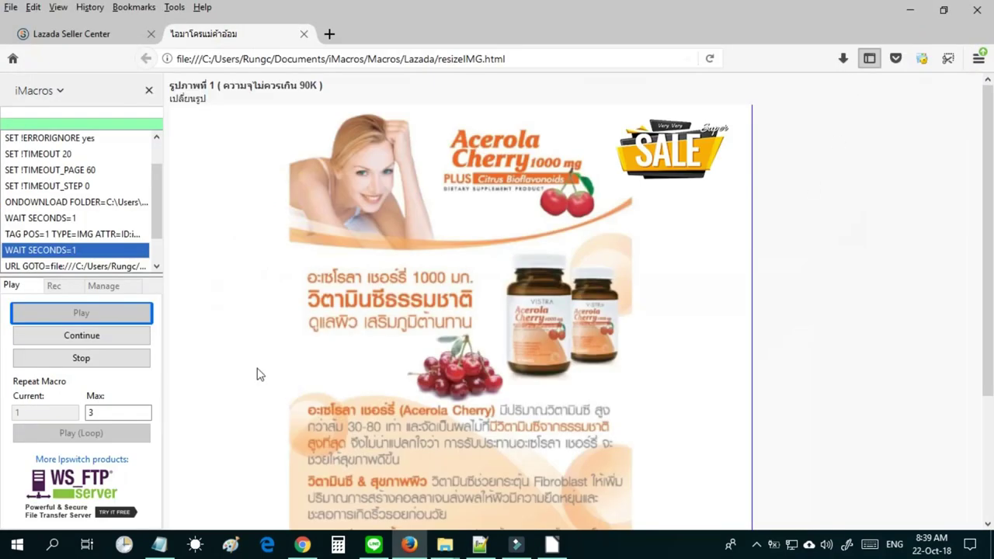
click(117, 340)
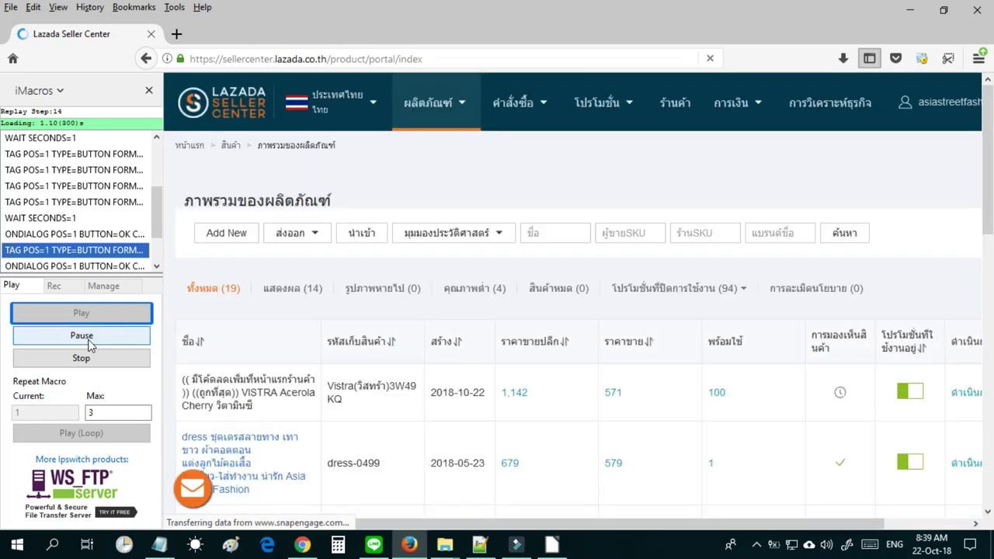
click(88, 342)
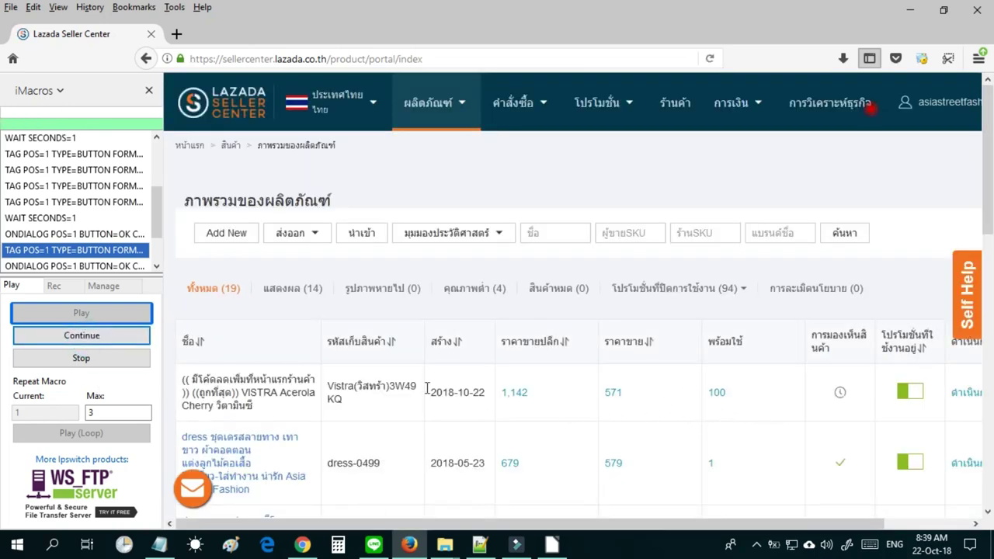
Delete the VISTRA Acerola Cherry product via its ดำเนินการ menu, choosing ลบ and confirming.
click(963, 392)
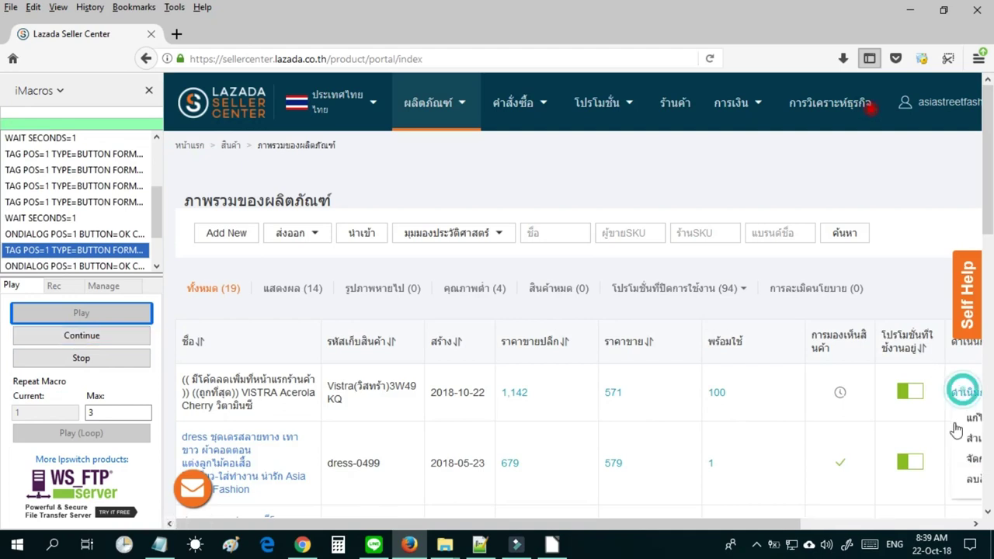
click(970, 483)
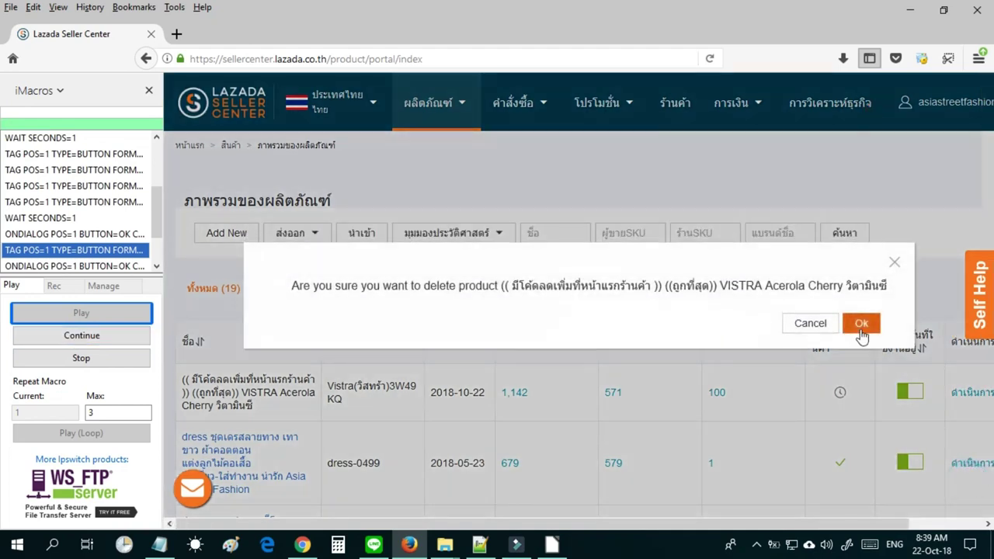
click(859, 322)
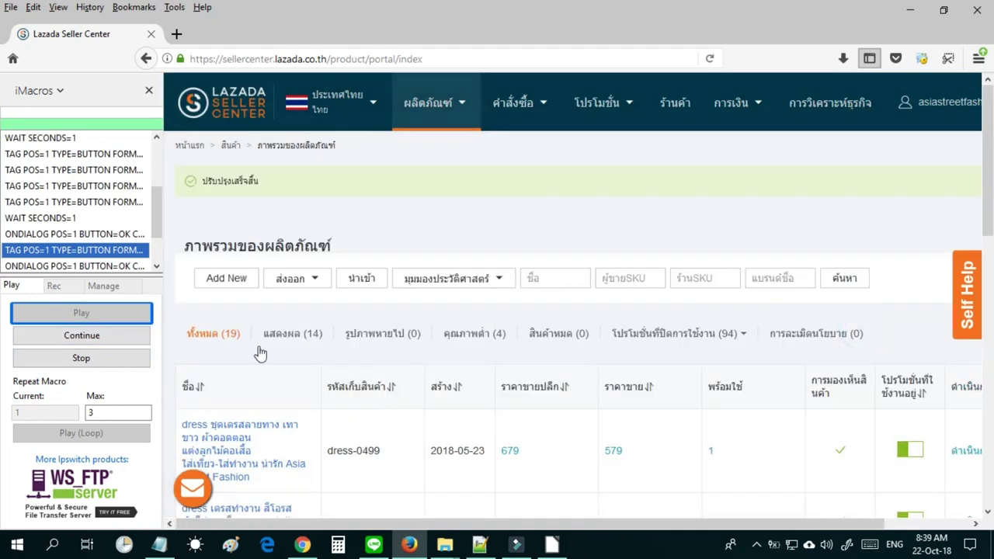
Resume, pause, and then stop the running macro.
click(109, 340)
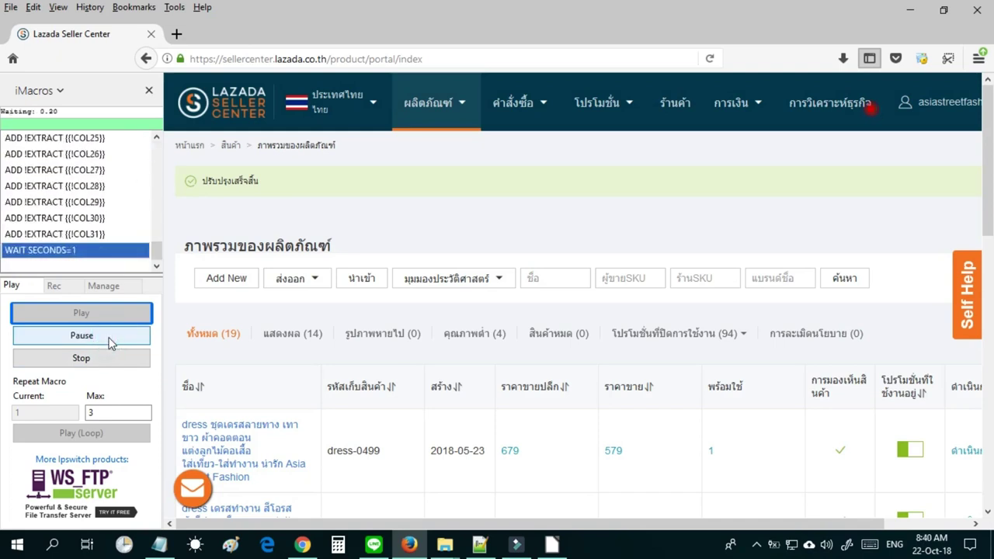
click(109, 342)
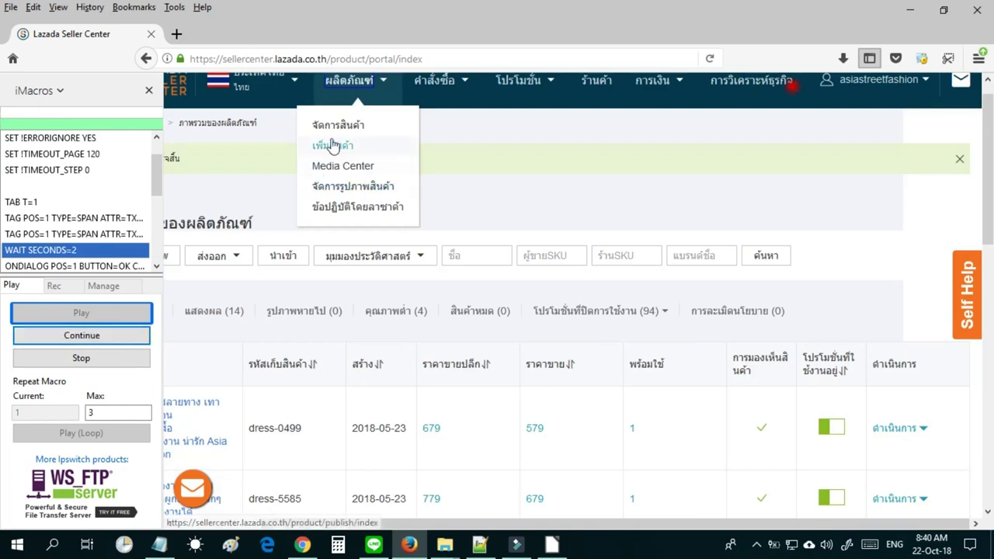
click(121, 358)
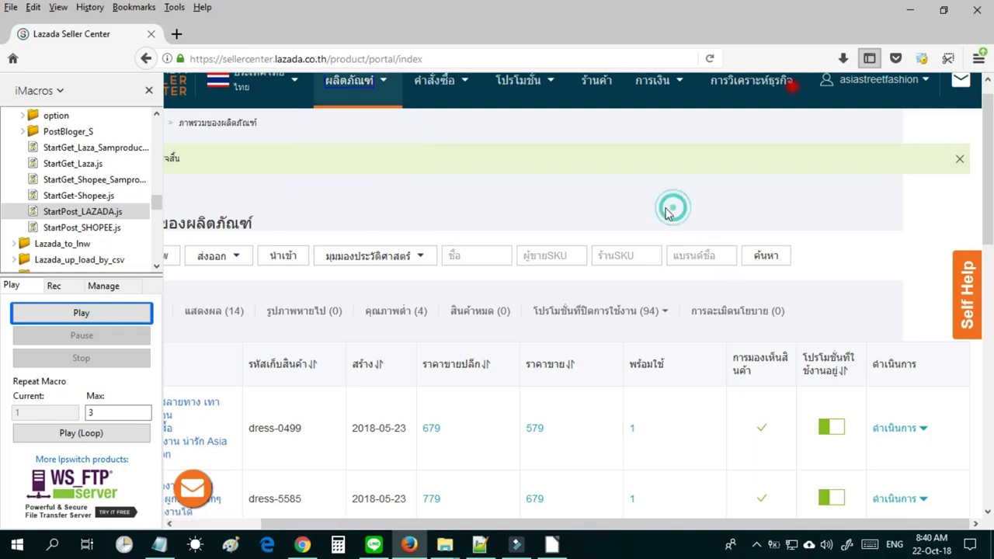
Run StartPost_SHOPEE.js, stop it once Shopee loads, and decline the notification request.
click(90, 229)
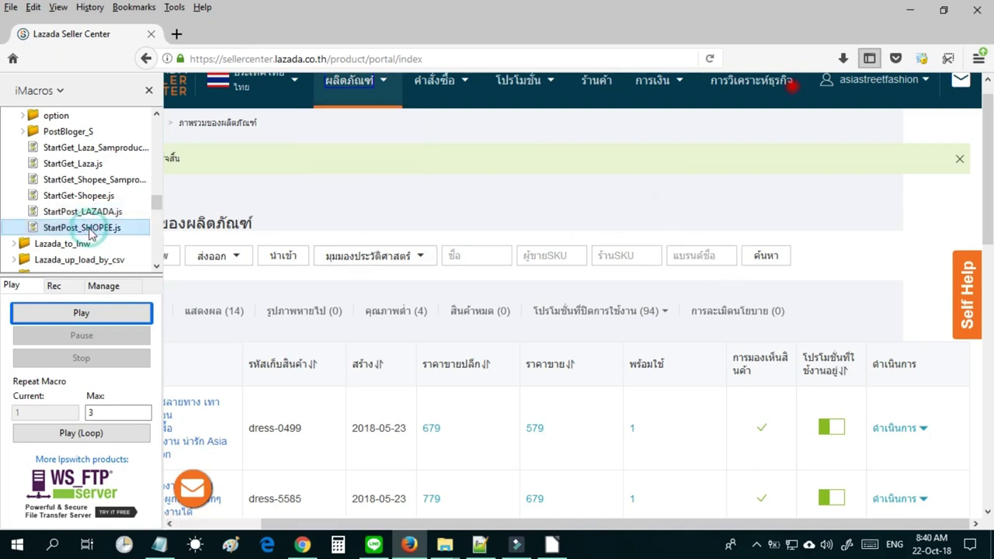
double_click(90, 231)
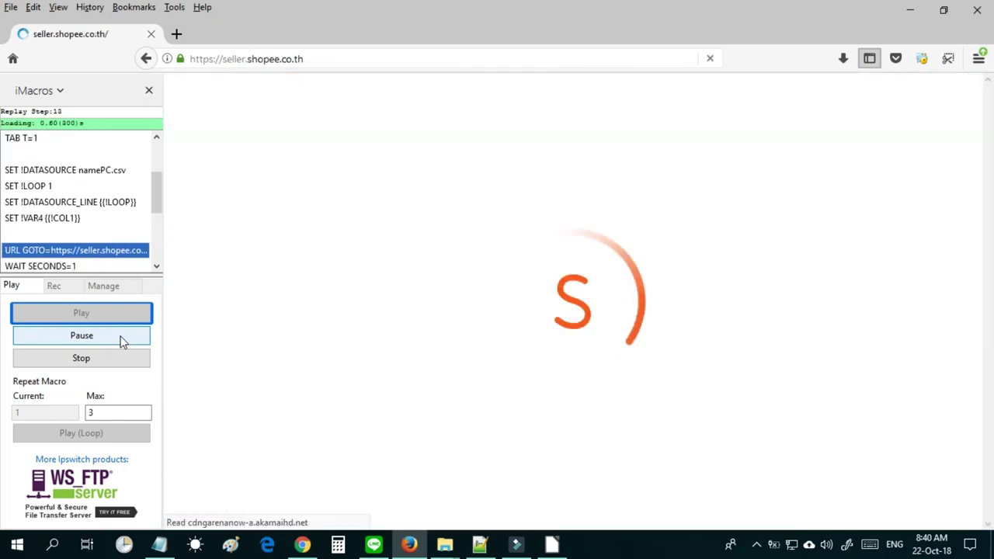
click(121, 339)
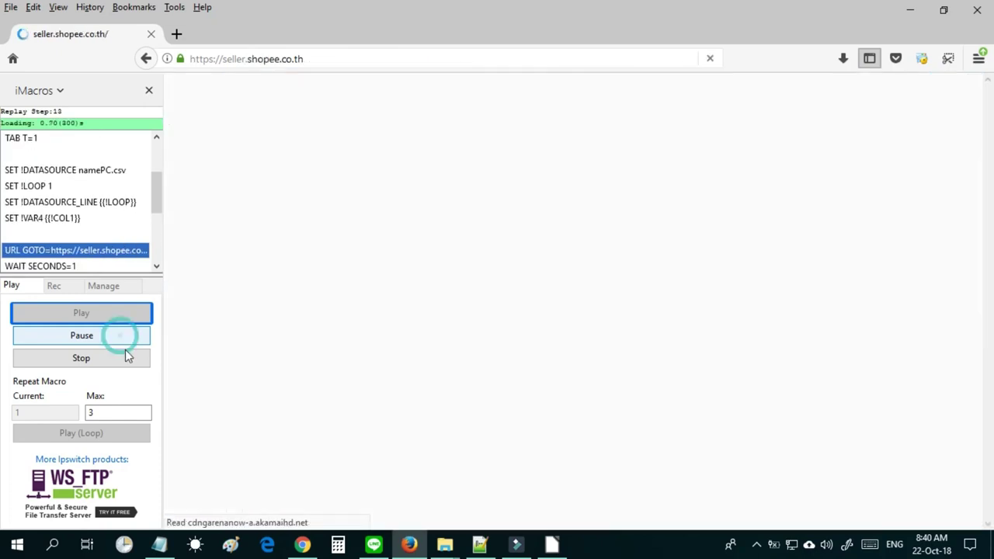
click(130, 363)
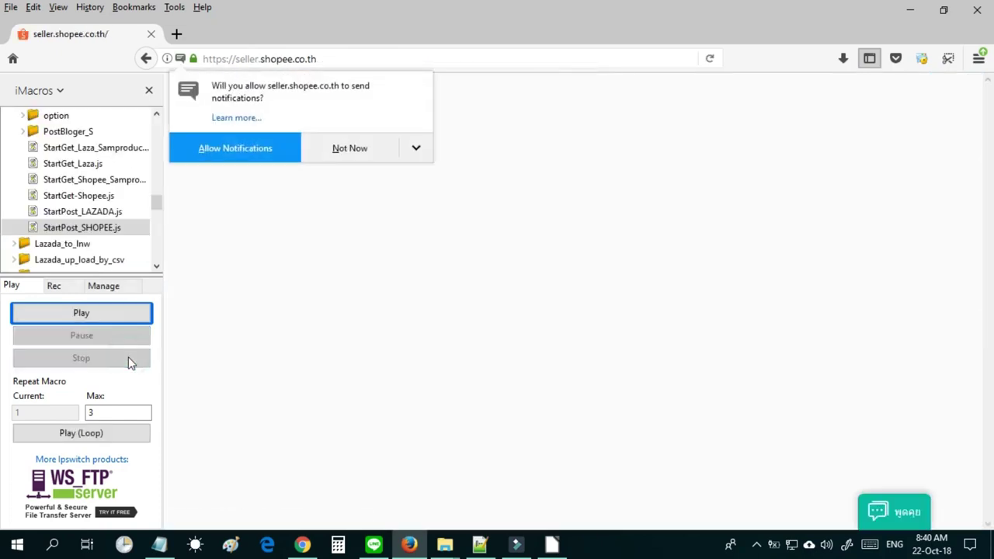
click(349, 148)
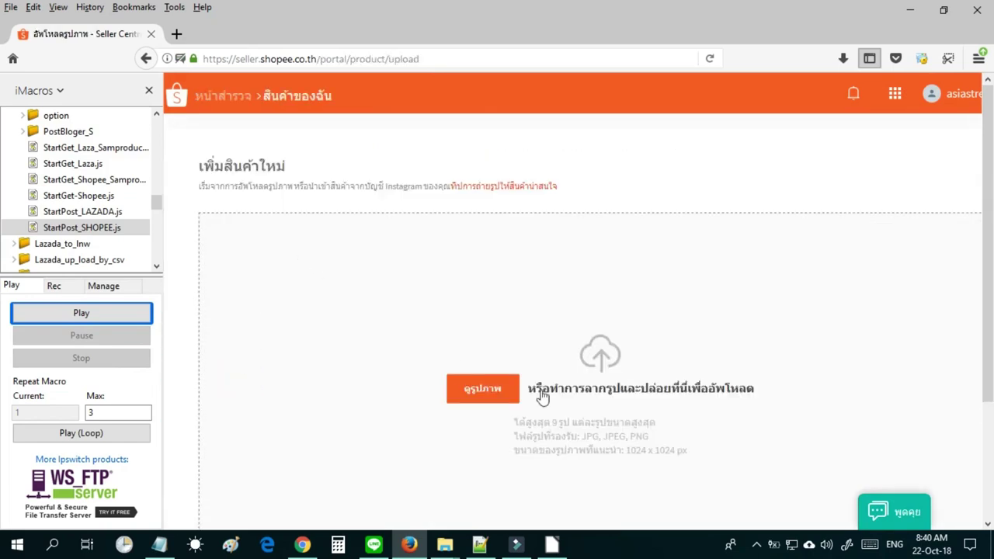
Upload the first image from Documents\iMacros\Datasources\DataLaza\CLcollagen to the product form.
click(509, 394)
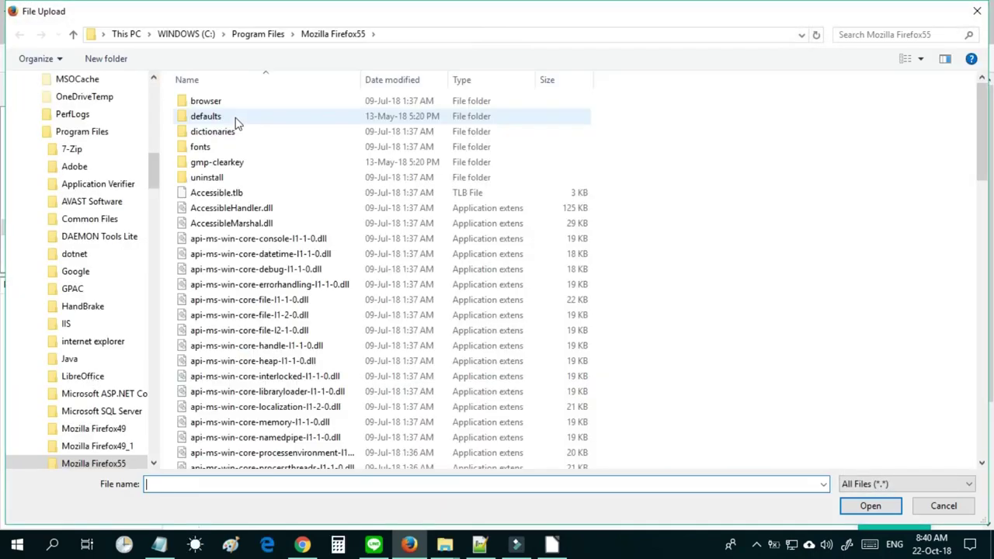
click(153, 78)
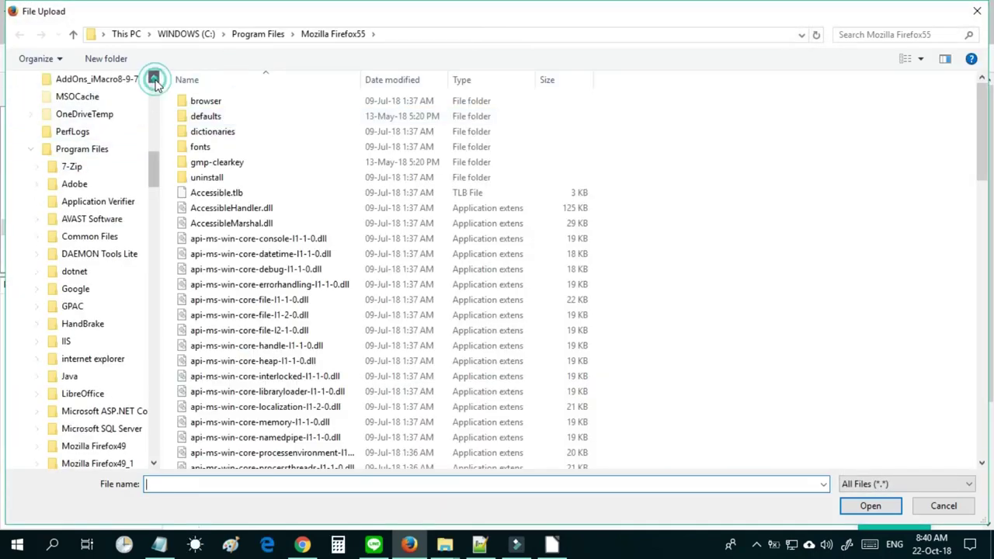
click(98, 153)
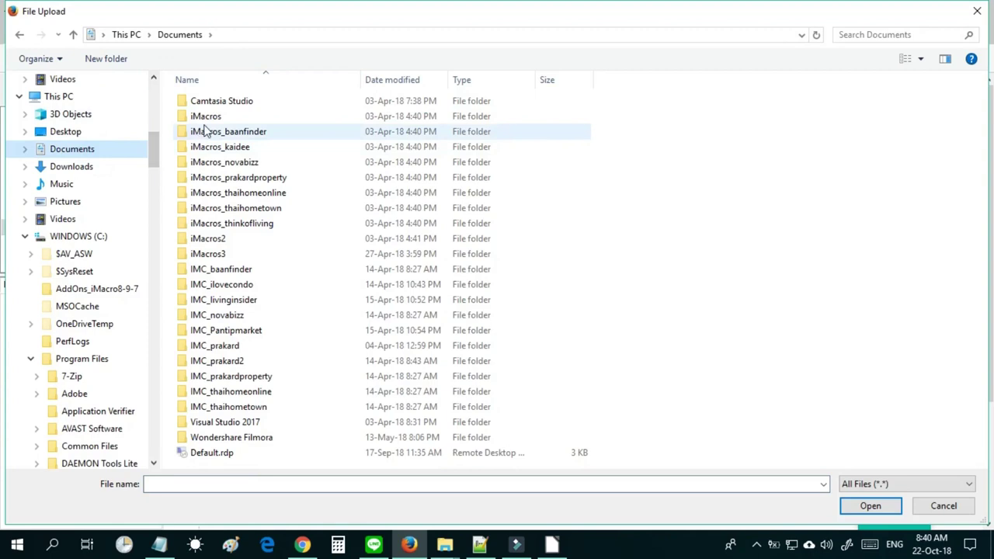
double_click(200, 118)
double_click(201, 117)
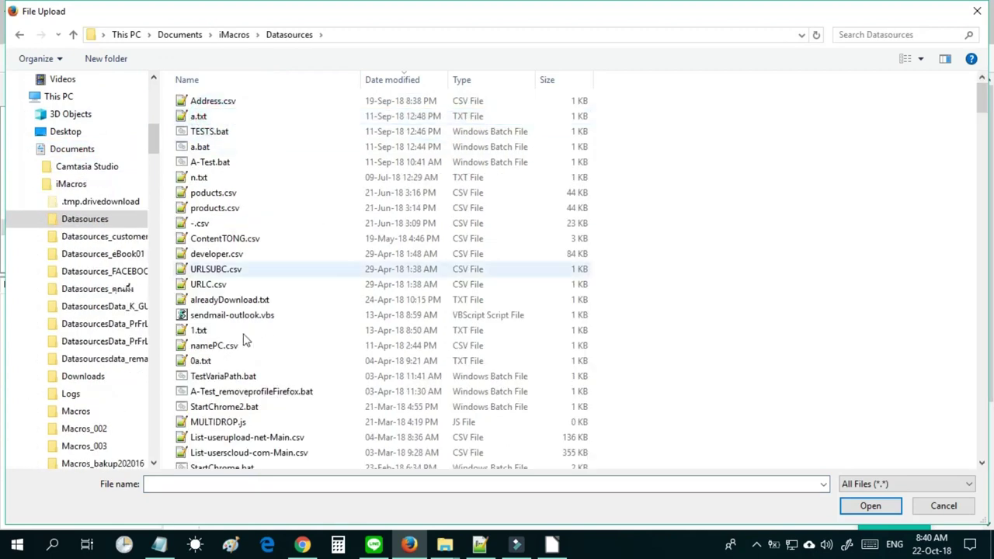
drag(983, 97, 986, 259)
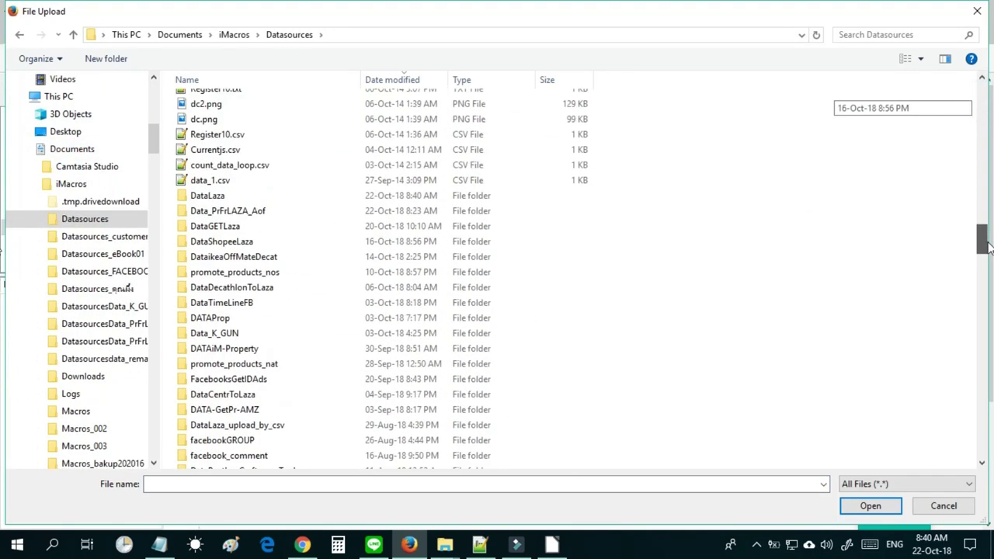
double_click(227, 199)
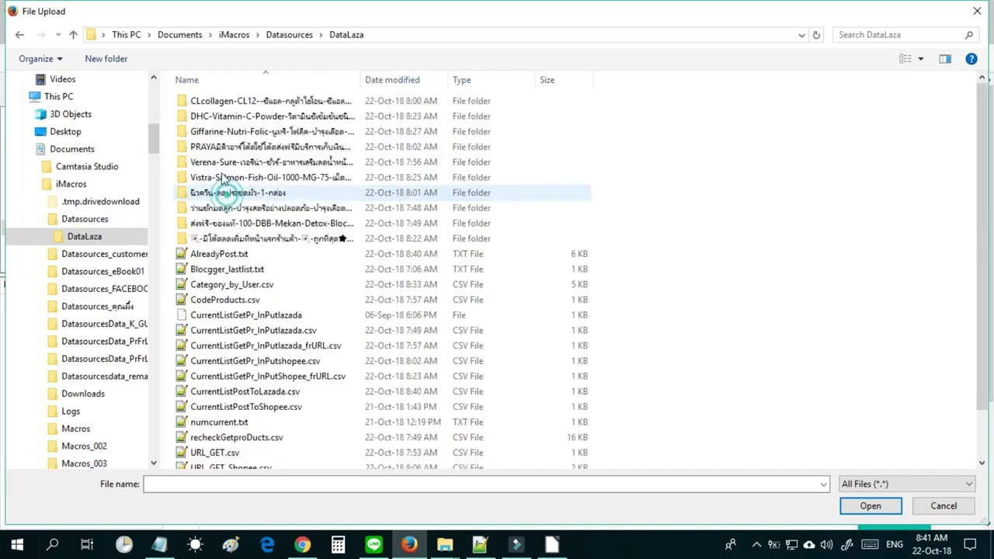
double_click(213, 101)
double_click(222, 112)
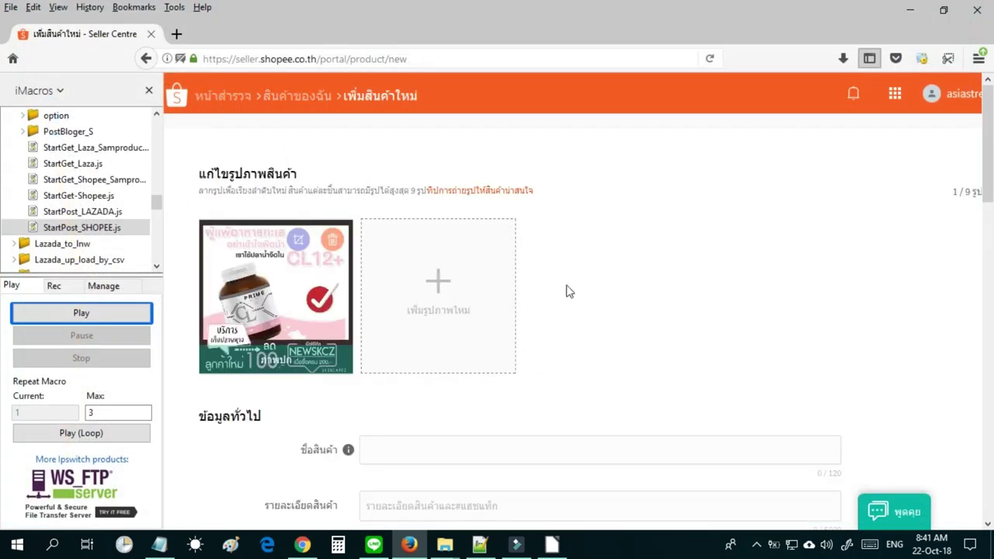
Pick the category path สุขภาพและความงาม > อาหารเสริม > เพื่อสุขภาพ from the category dropdown.
scroll(977, 224, down, 3)
click(579, 297)
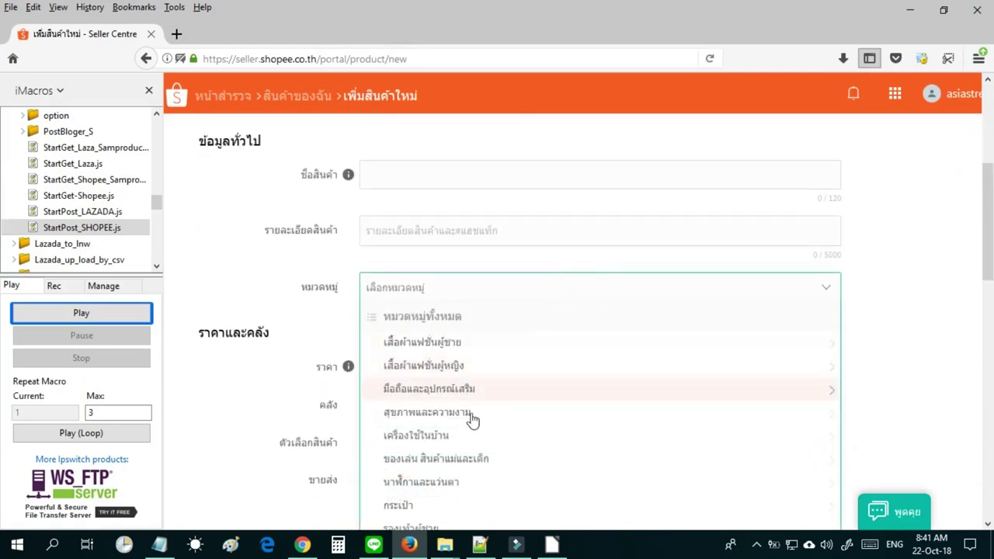
click(456, 416)
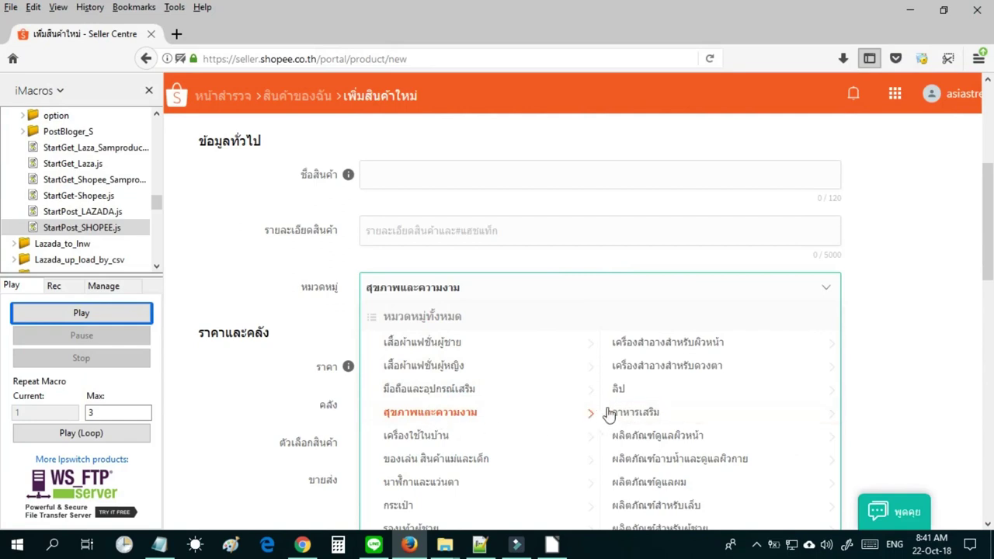
click(633, 413)
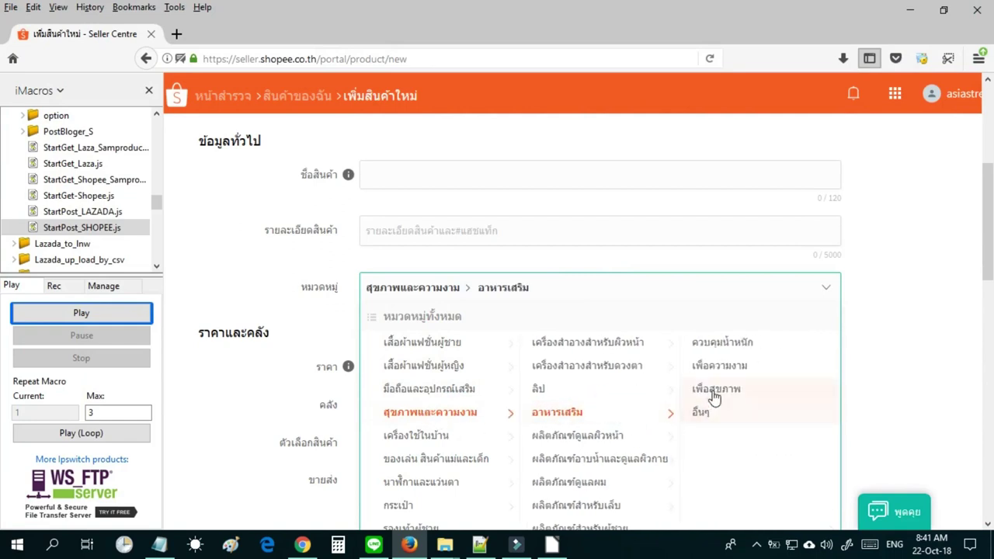
click(716, 393)
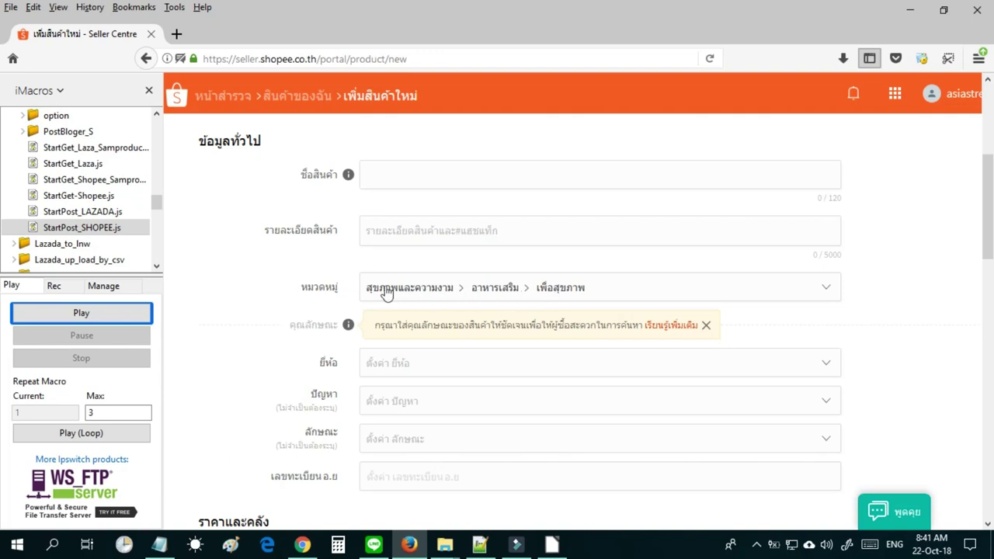
right_click(372, 290)
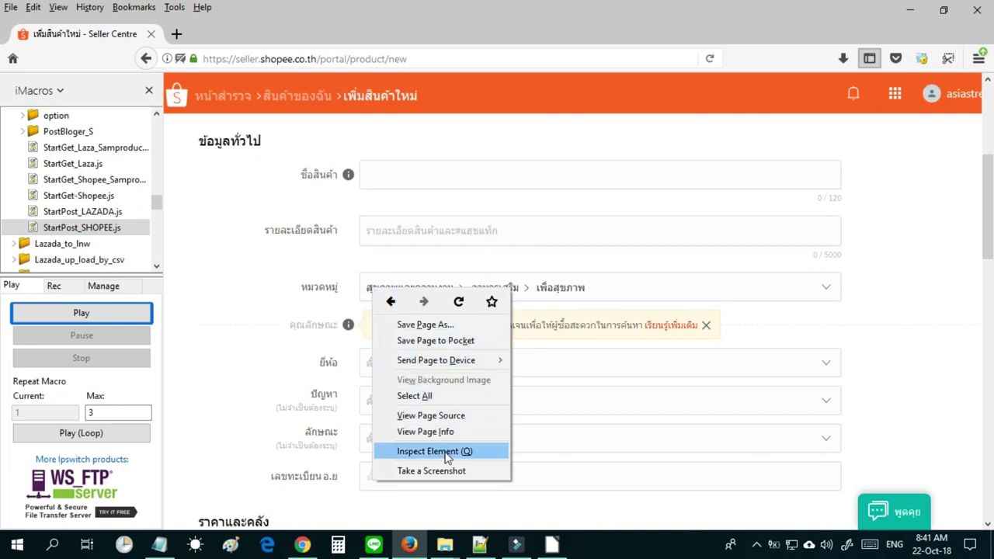
Inspect the first category title element of the category field in Developer Tools.
click(448, 453)
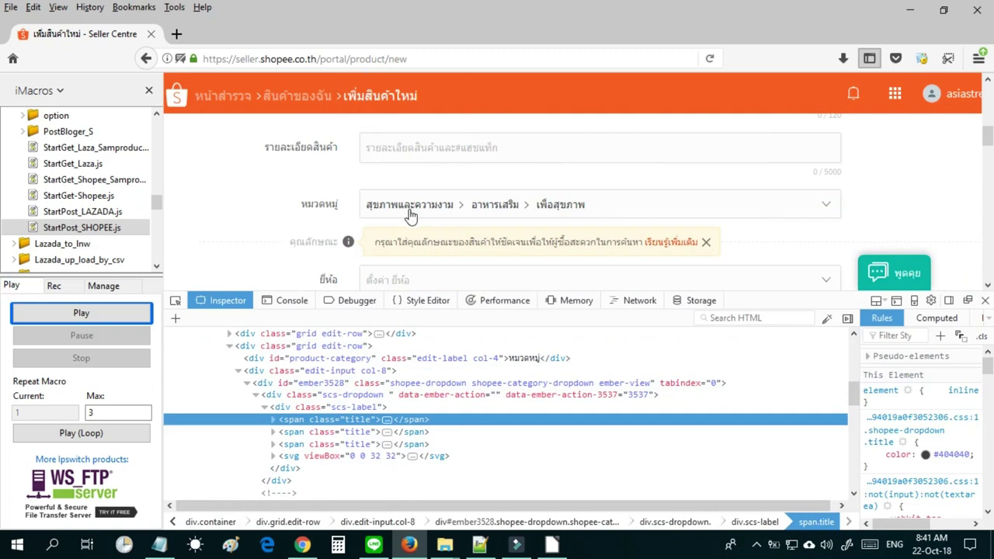
right_click(410, 211)
right_click(397, 213)
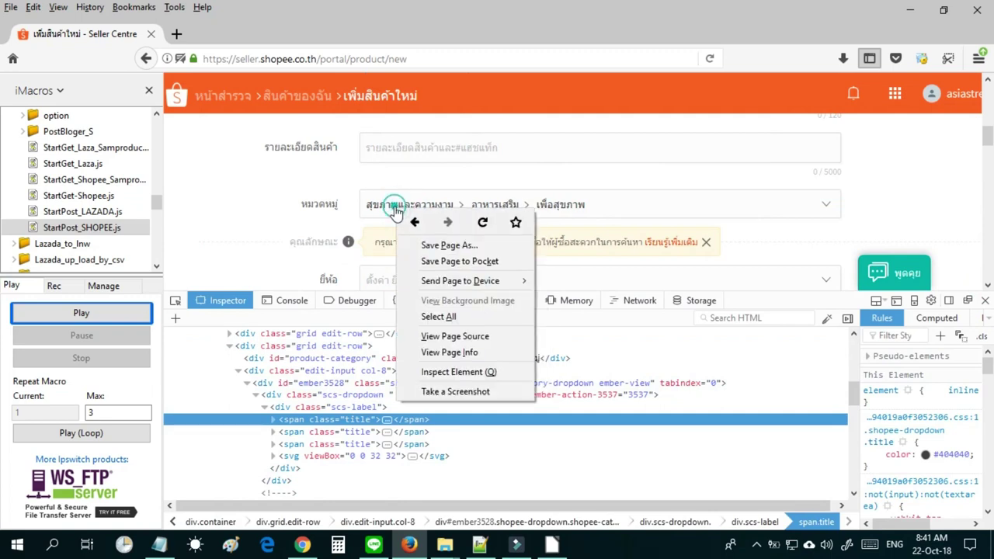
right_click(333, 205)
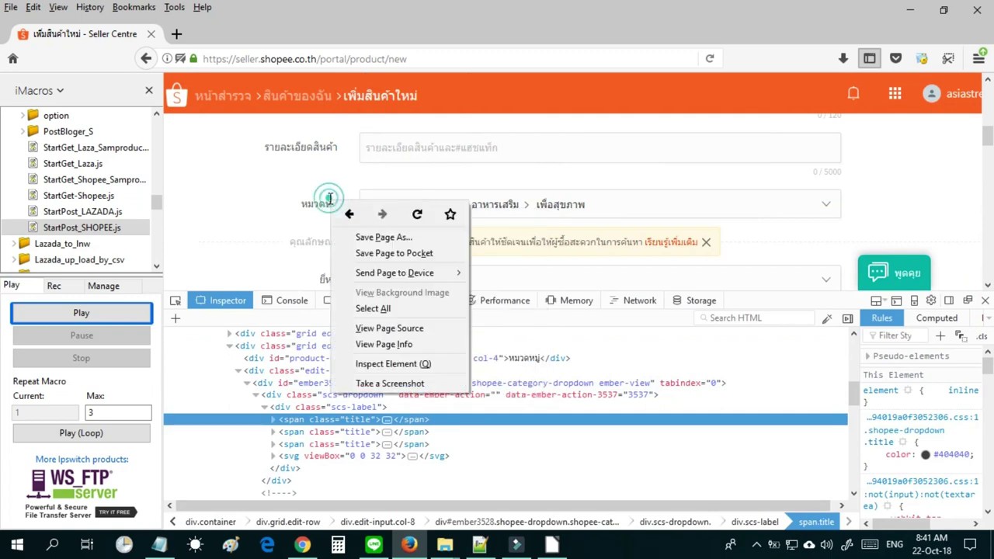
click(230, 242)
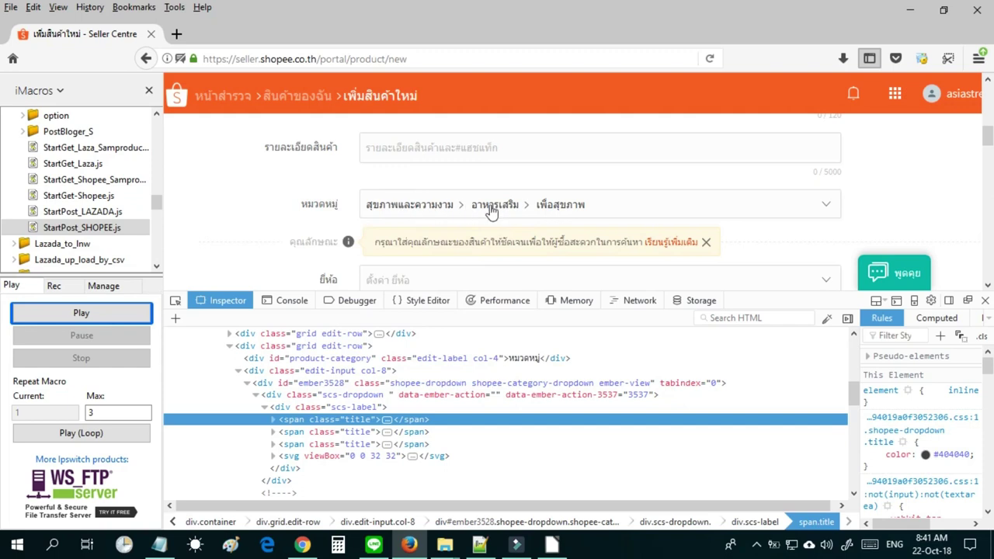
right_click(438, 207)
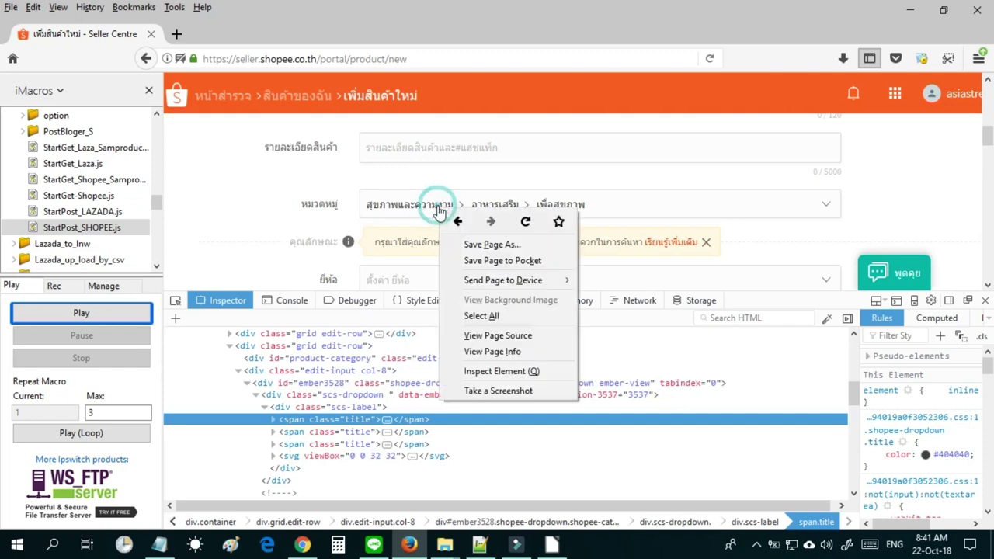
click(488, 372)
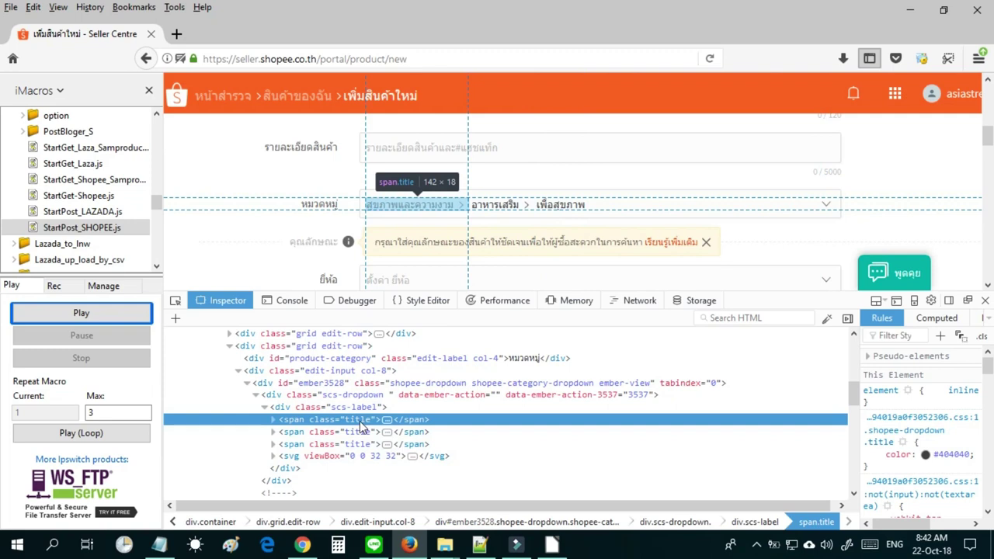
Expand the first span.title node and select its สุขภาพและความงาม text node.
click(387, 420)
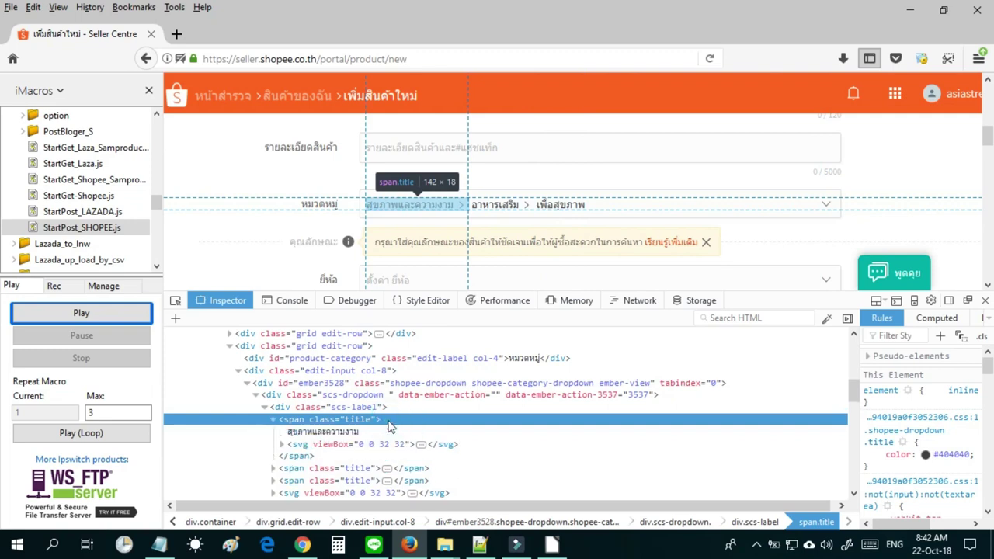
click(273, 419)
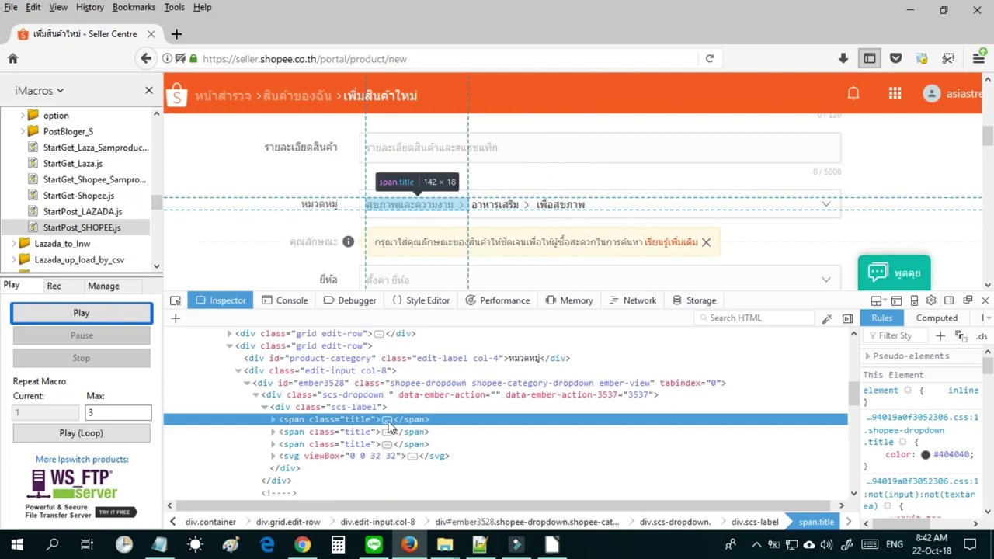
click(387, 423)
click(353, 435)
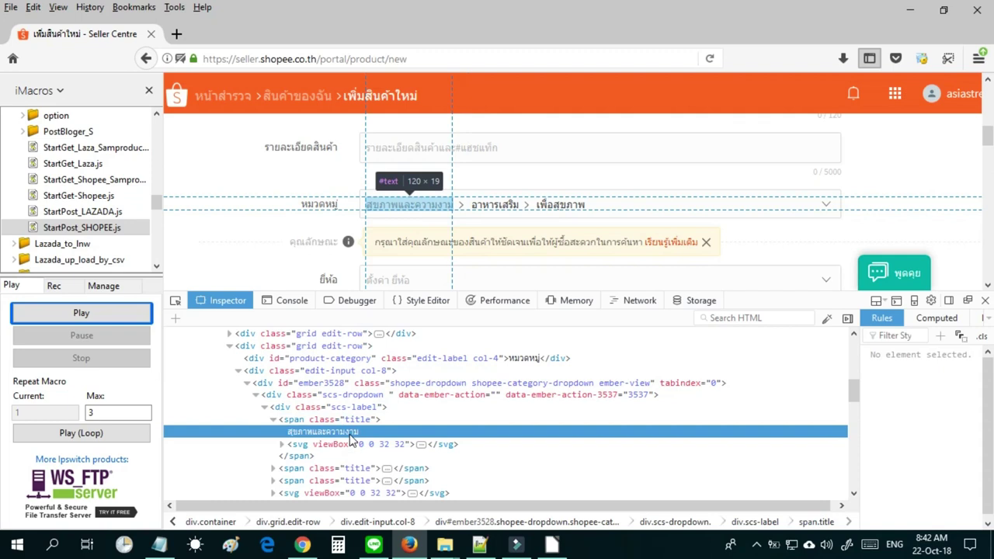
Copy สุขภาพและความงาม from the Inspector and paste it over the old line in Notepad.
double_click(351, 433)
right_click(351, 435)
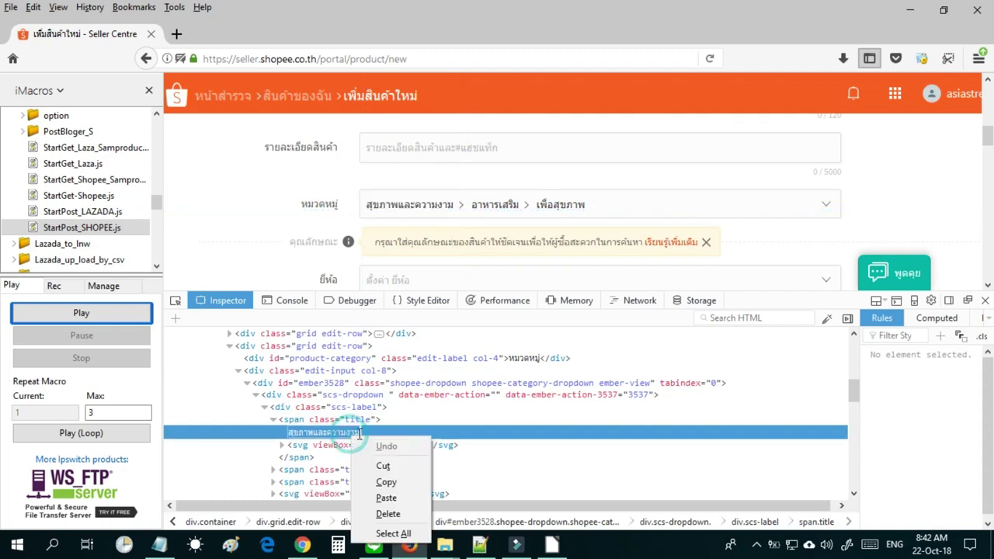
click(384, 480)
click(160, 545)
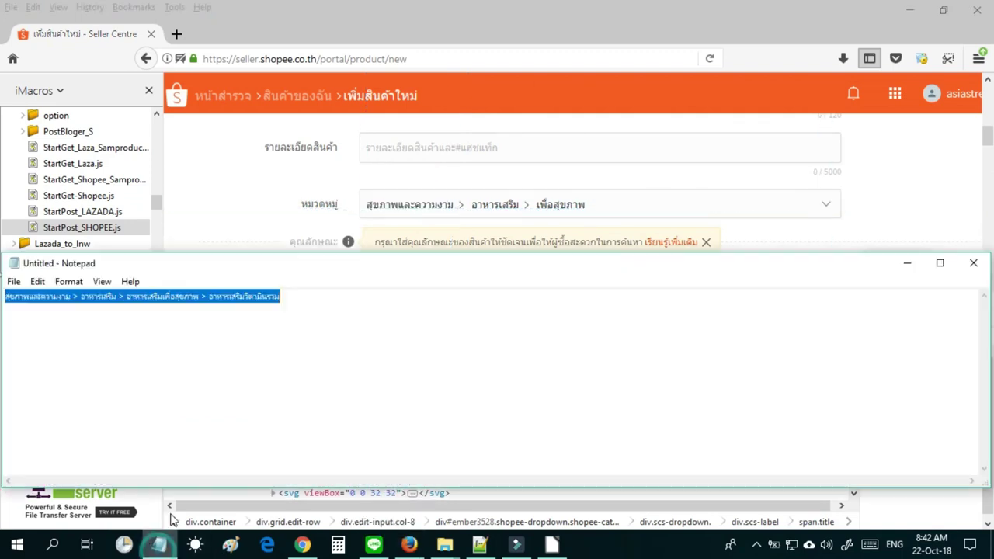
key(ctrl+v)
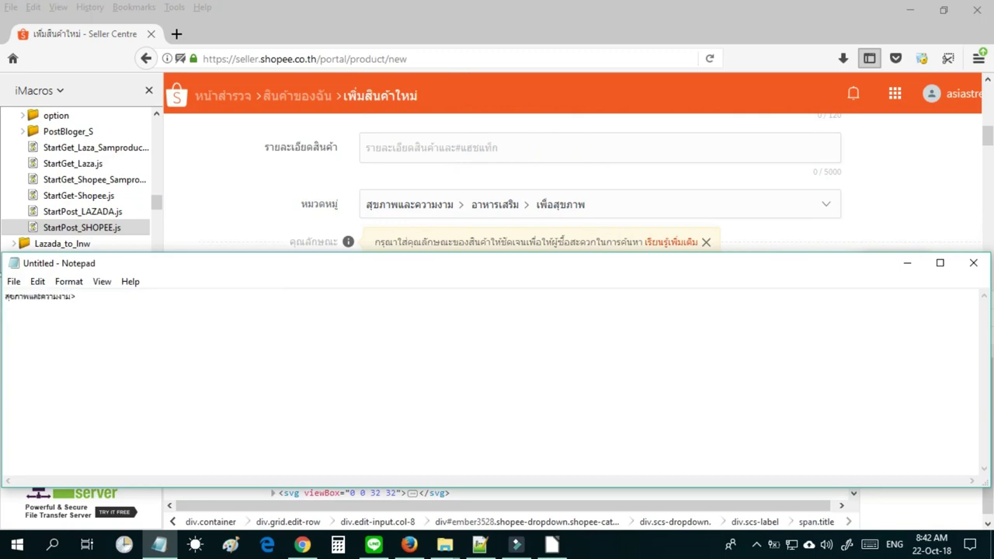
Copy the second title อาหารเสริม and paste it after the first category.
click(440, 20)
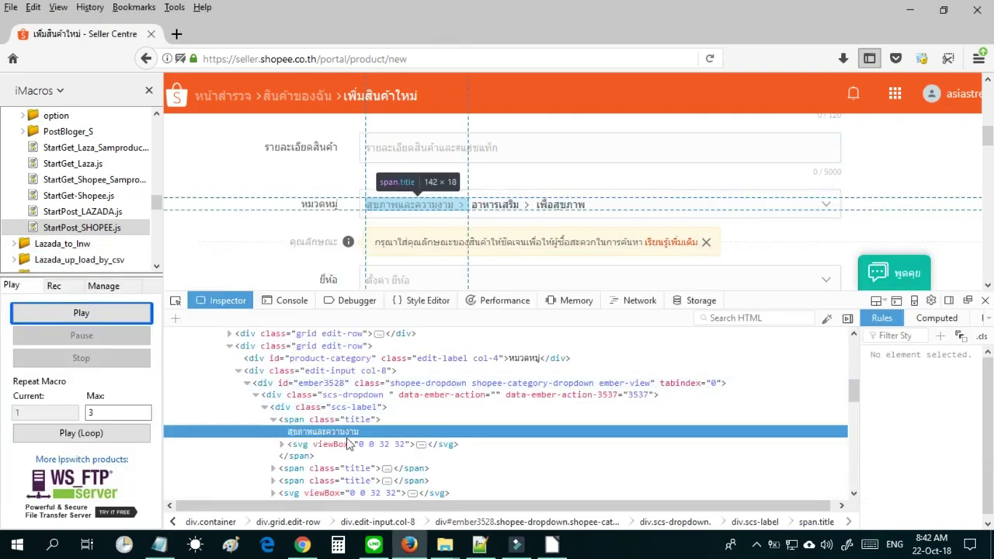
click(387, 471)
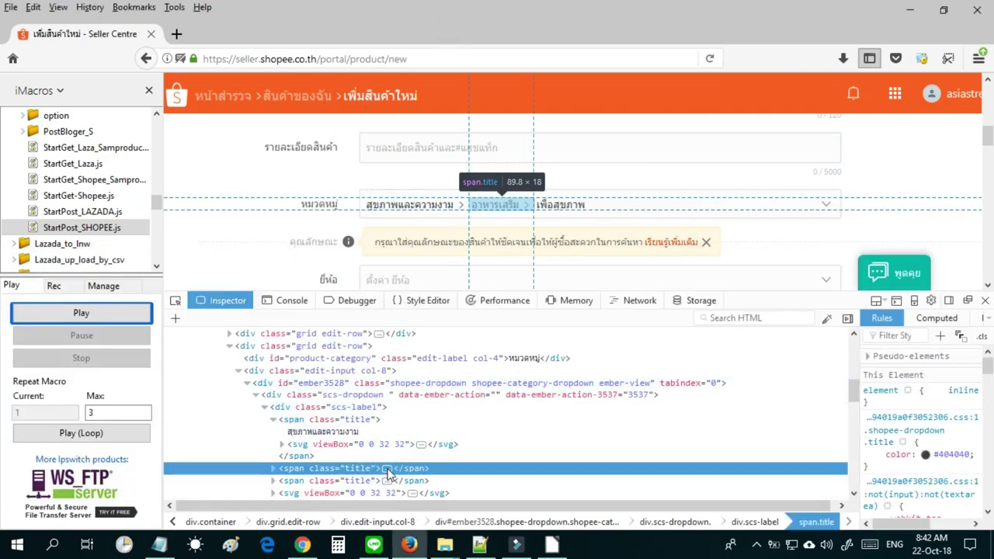
click(387, 471)
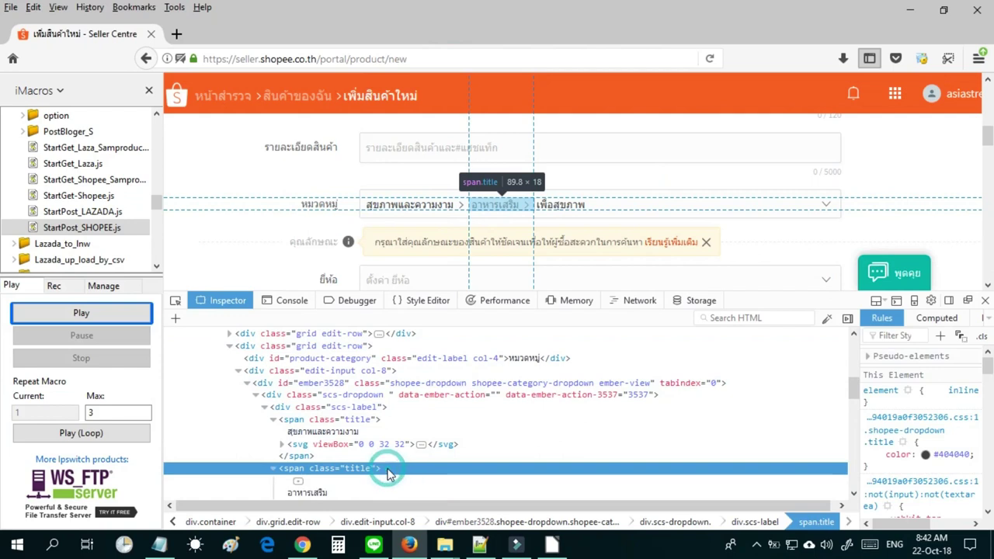
double_click(315, 493)
key(ctrl+c)
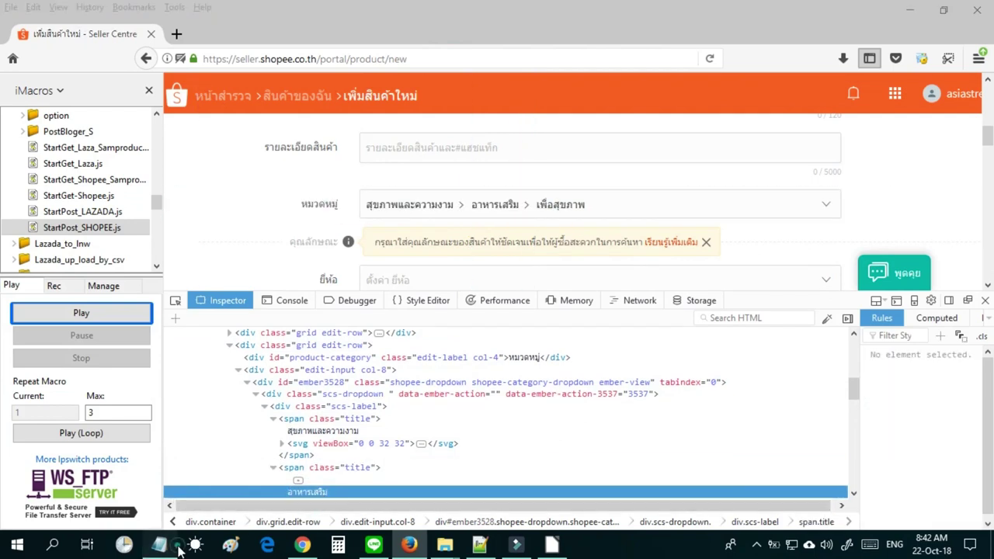
click(160, 544)
key(ctrl+v)
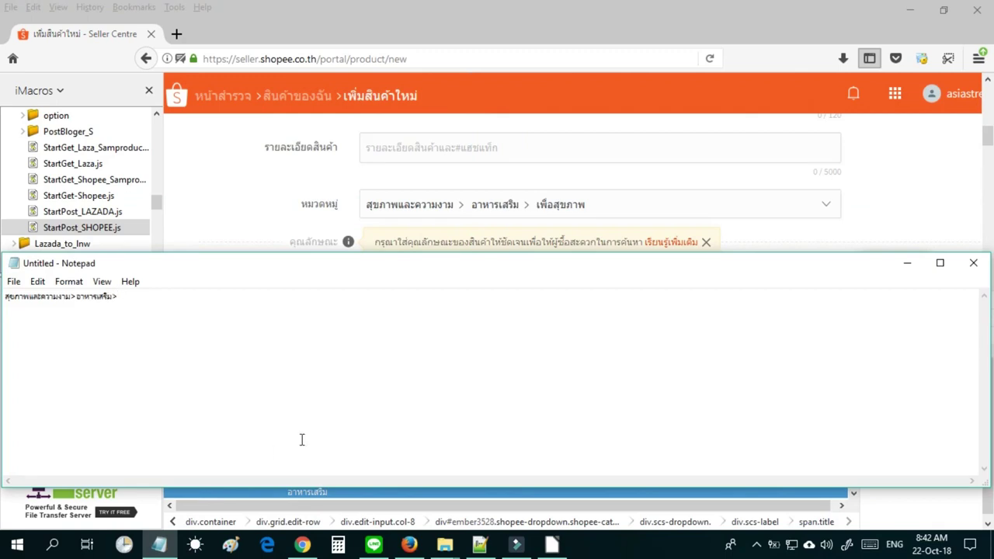
Add เพื่อสุขภาพ to complete the path, select the whole line, and switch to the category CSV.
click(405, 40)
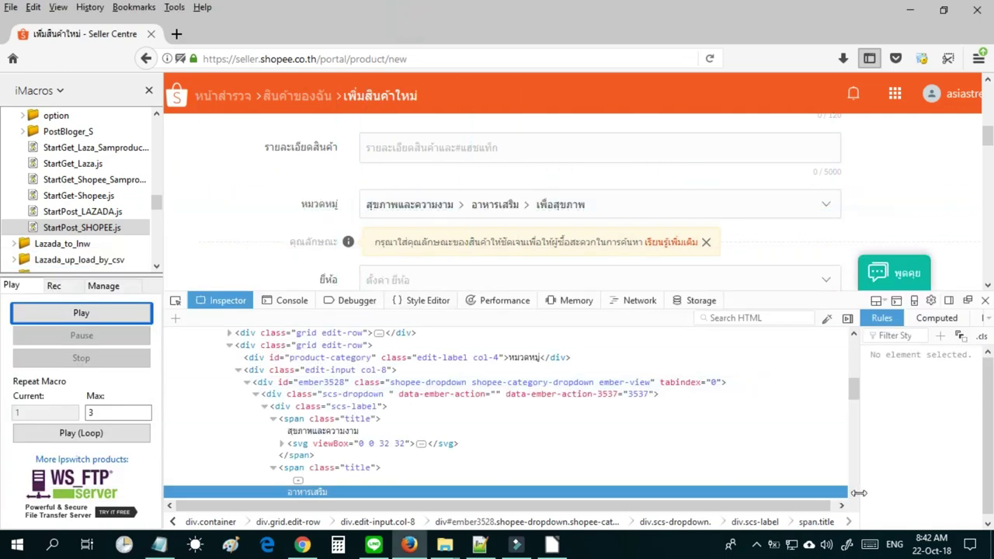
click(853, 494)
click(854, 494)
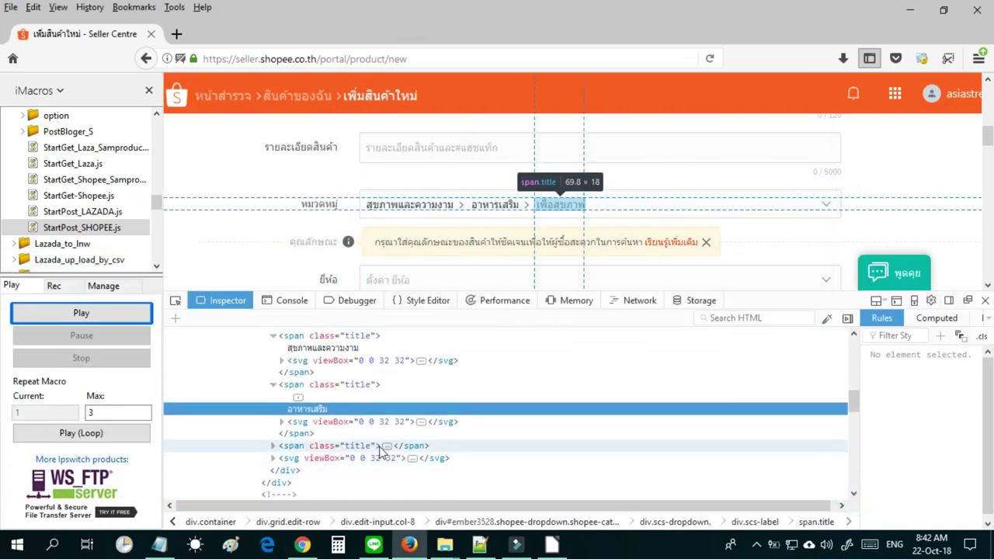
click(387, 451)
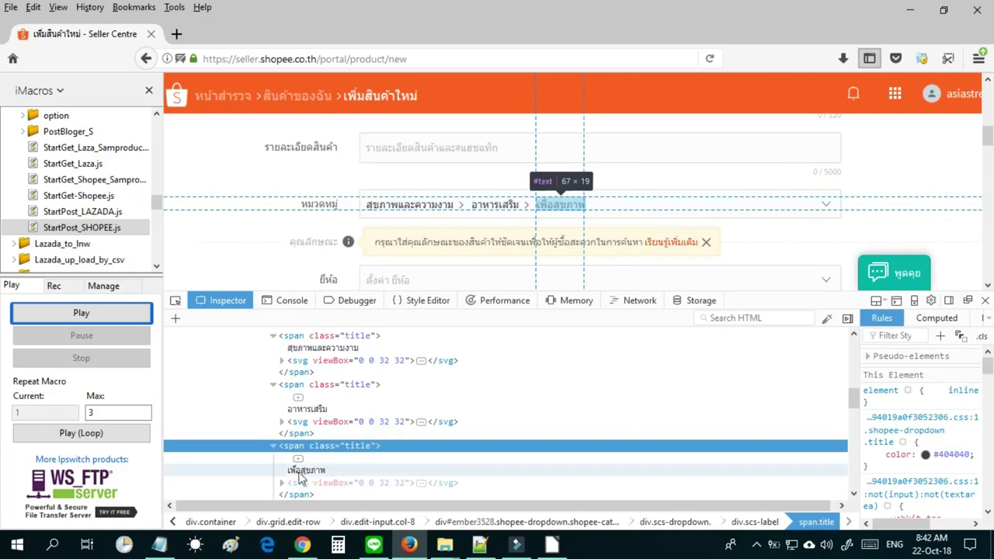
click(298, 473)
double_click(298, 472)
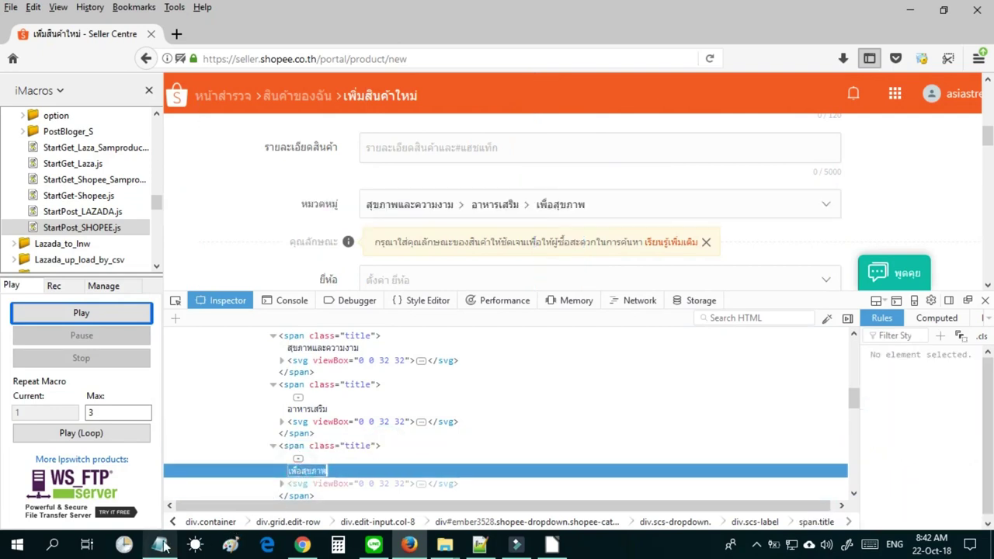
click(160, 544)
key(ctrl+v)
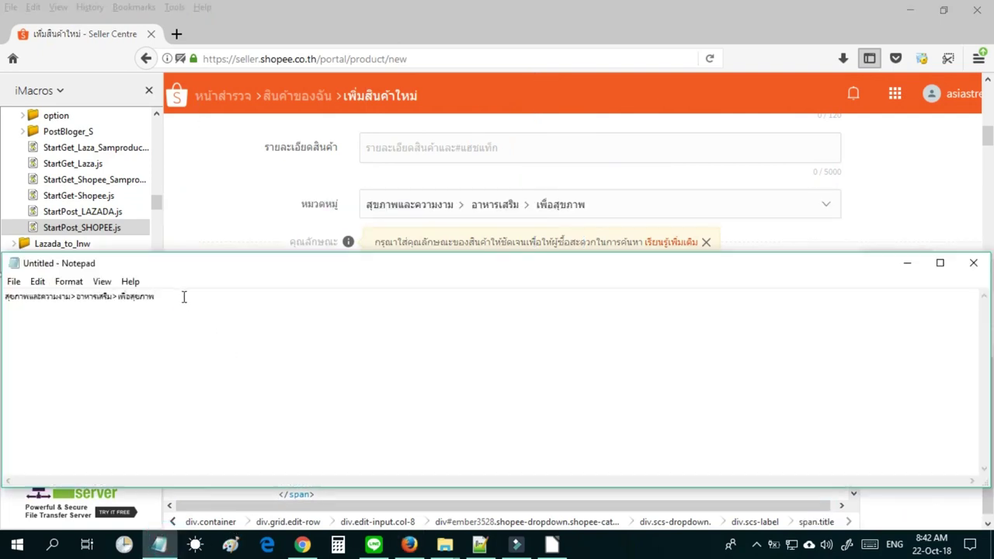
key(ctrl+a)
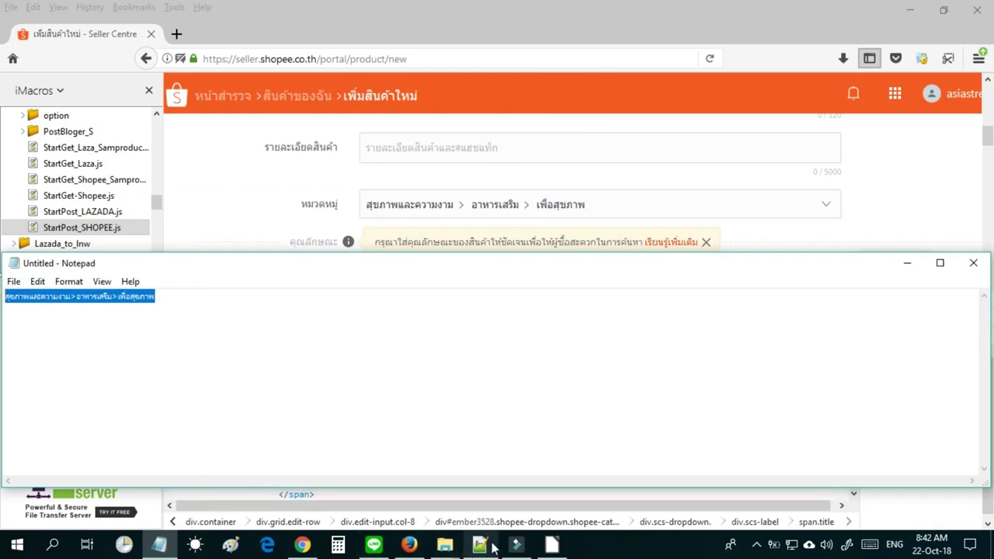
click(492, 546)
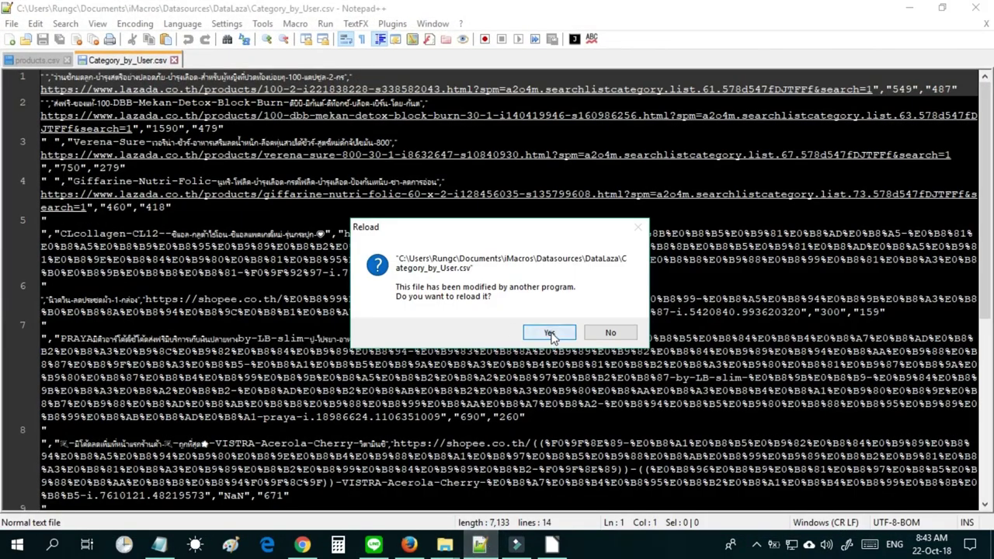
Reload the modified CSV and reopen Category_by_User.csv in Calc with its import settings.
click(550, 332)
click(551, 546)
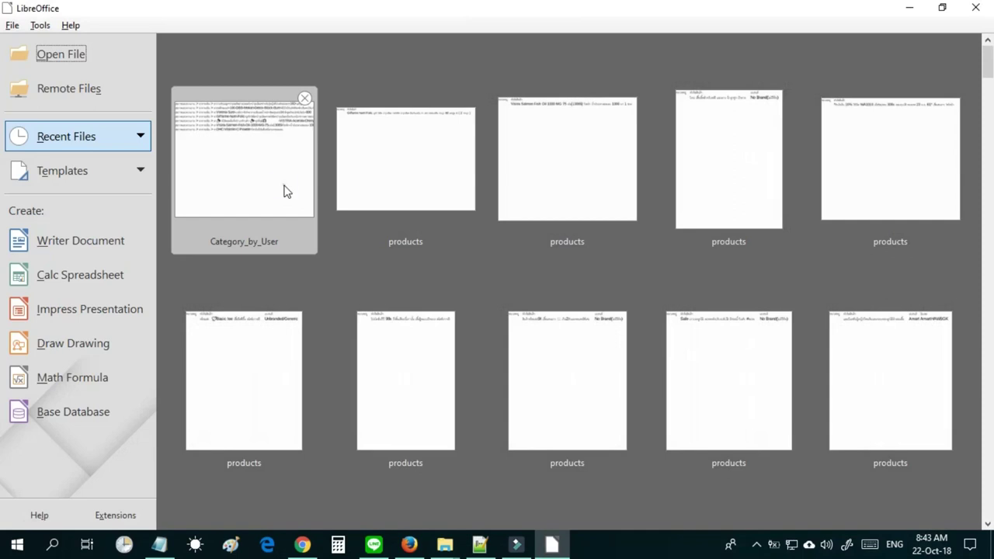
click(284, 191)
click(576, 455)
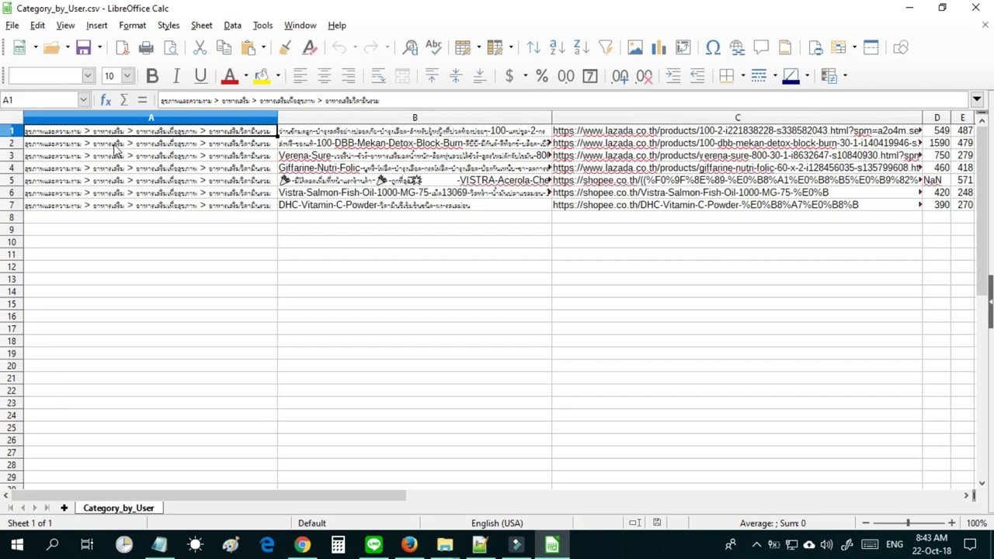
Check cell A2's category, then bring up the imglogobrand File Explorer window.
click(115, 145)
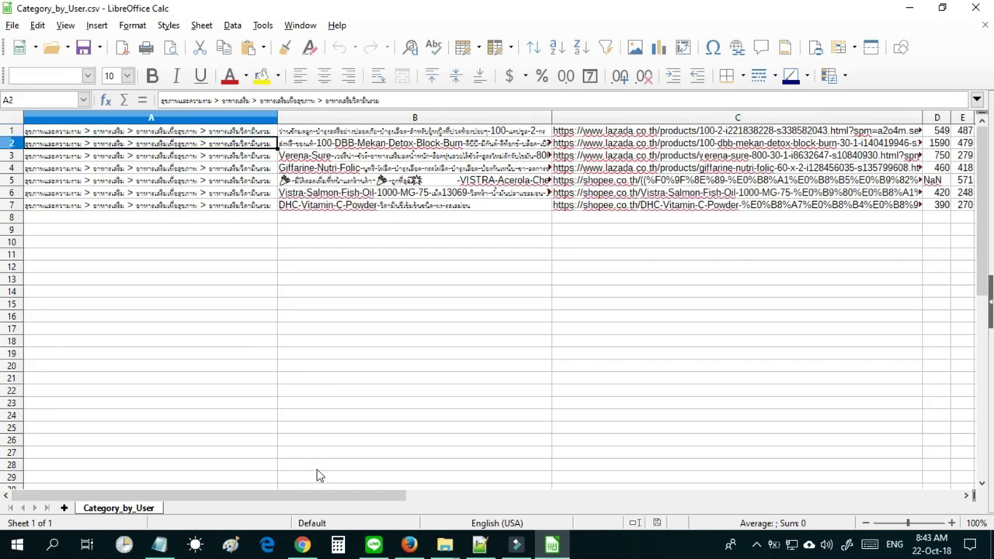
mouse_move(452, 546)
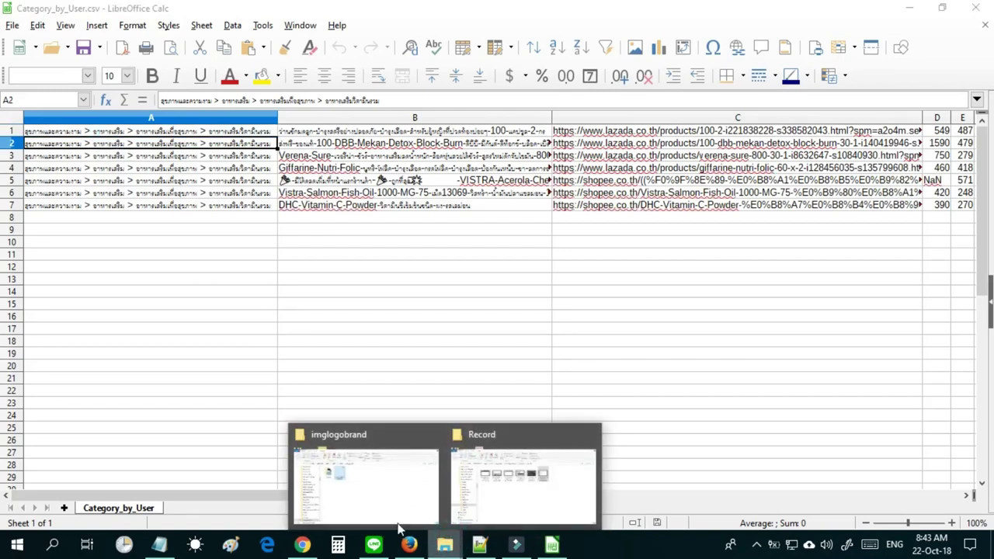
click(365, 482)
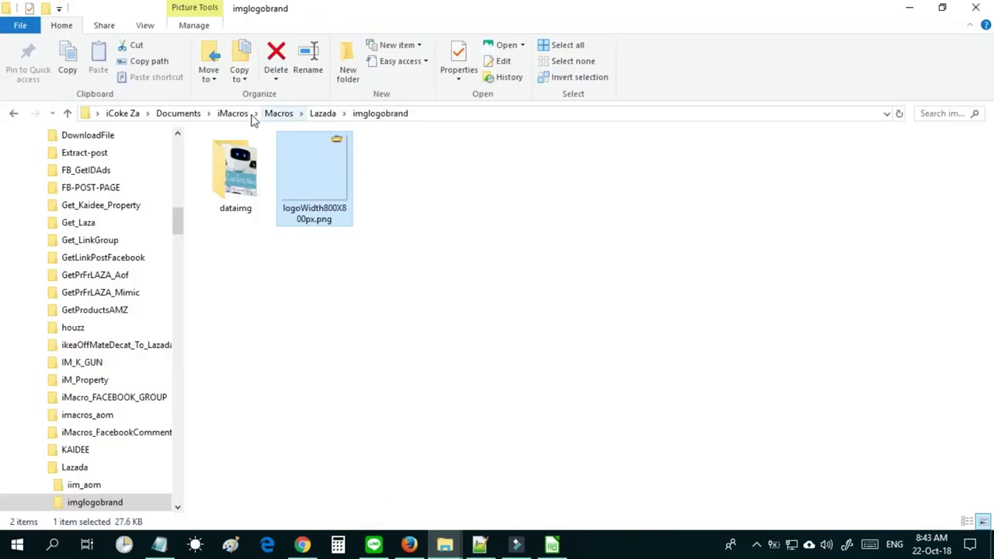
Navigate from iMacros into Datasources > DataLaza.
click(233, 114)
double_click(249, 167)
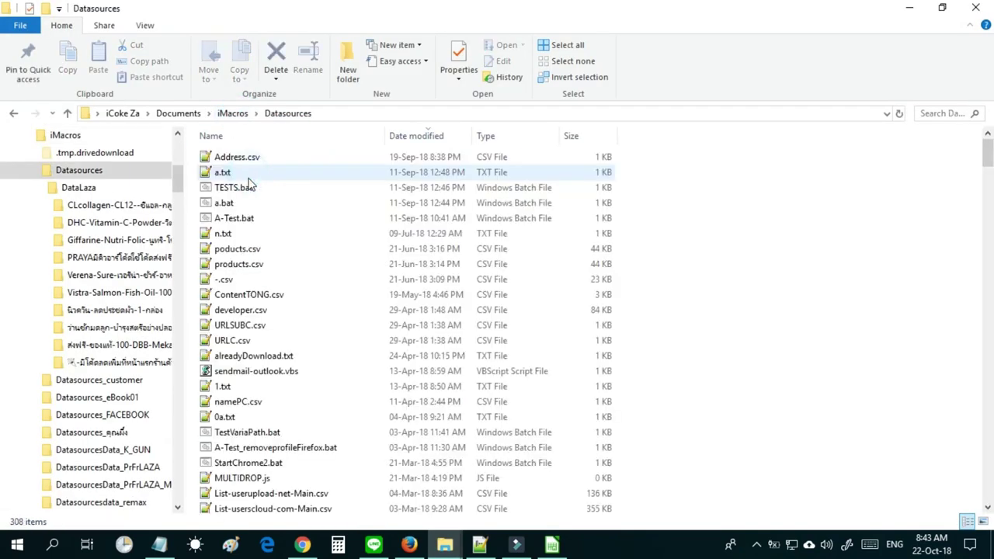
scroll(497, 326, down, 20)
drag(989, 247, 988, 286)
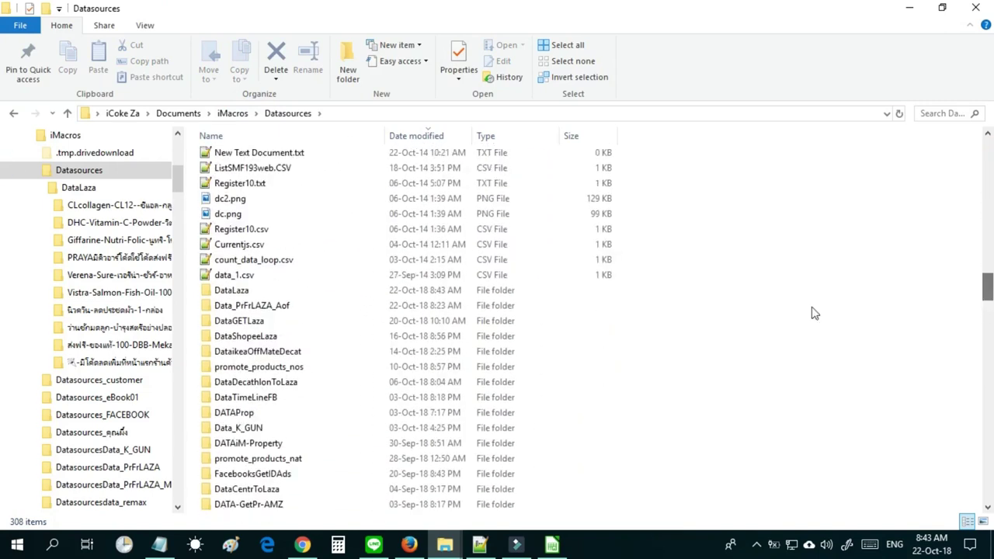
double_click(251, 292)
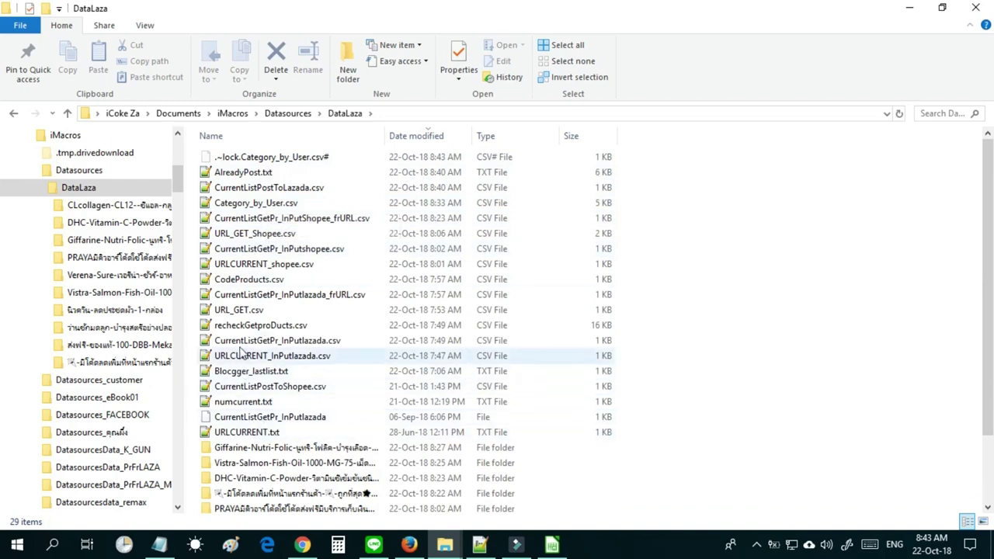
Duplicate Category_by_User.csv as the backup Category_by_User - Copy.csv.
click(233, 203)
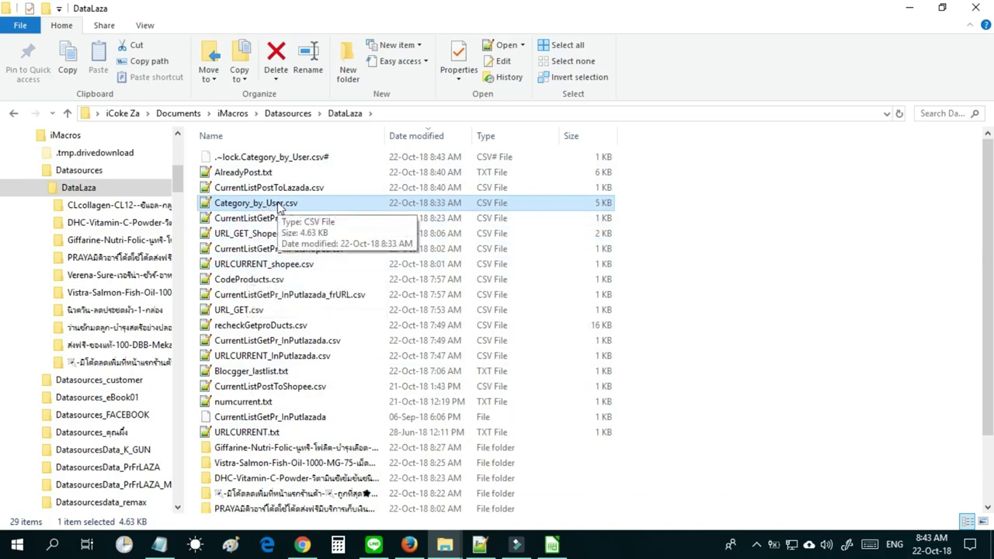
key(ctrl+c)
key(ctrl+v)
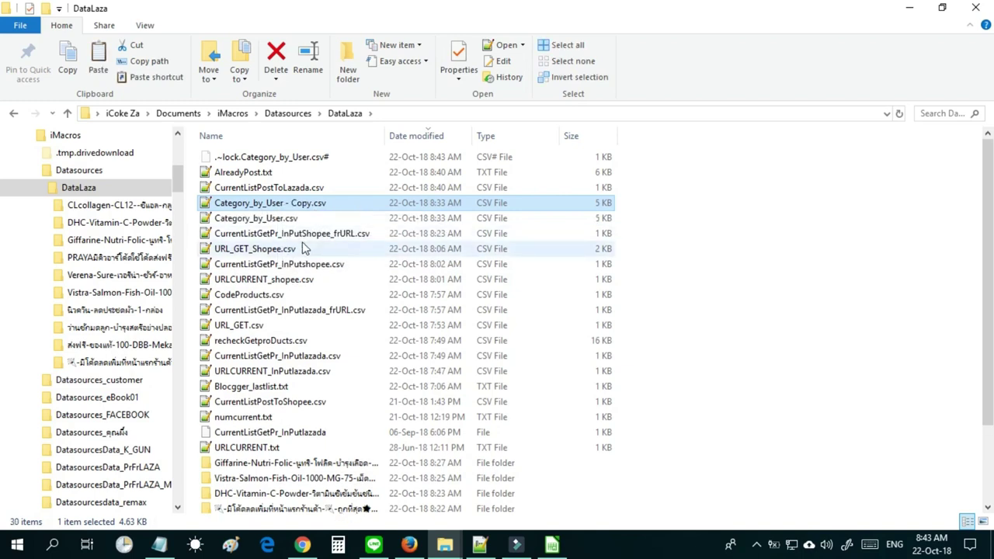
click(295, 219)
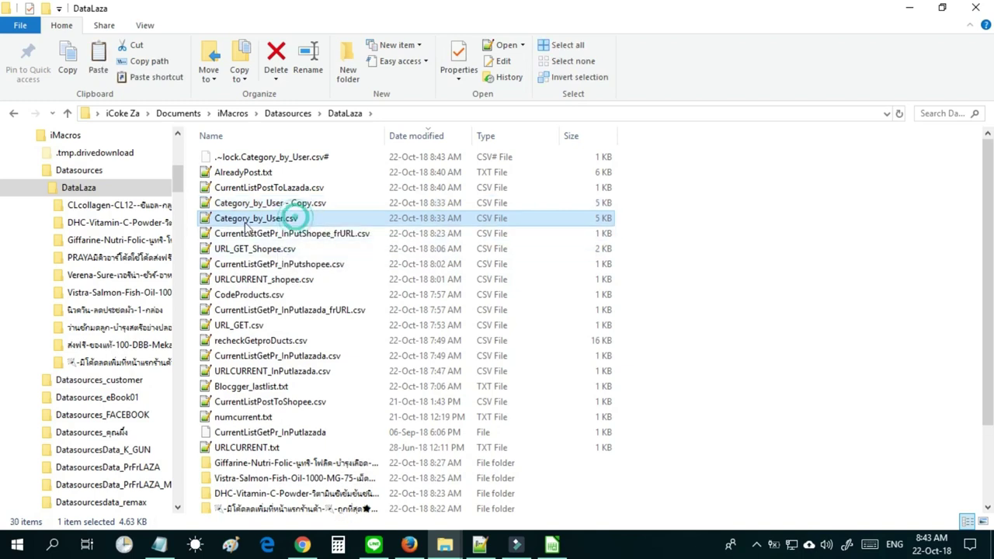
click(266, 204)
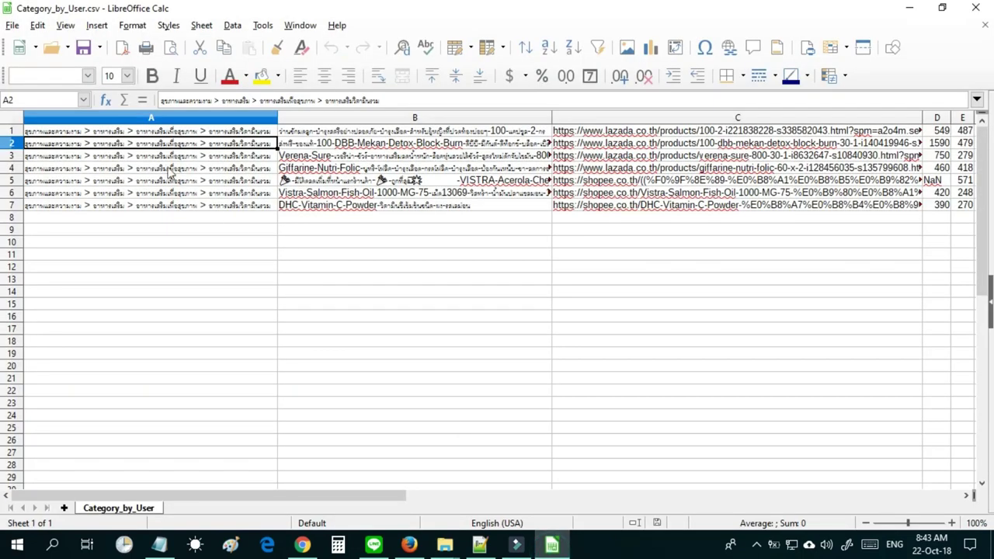
Clear the old categories from cells A1:A7.
drag(176, 132, 212, 208)
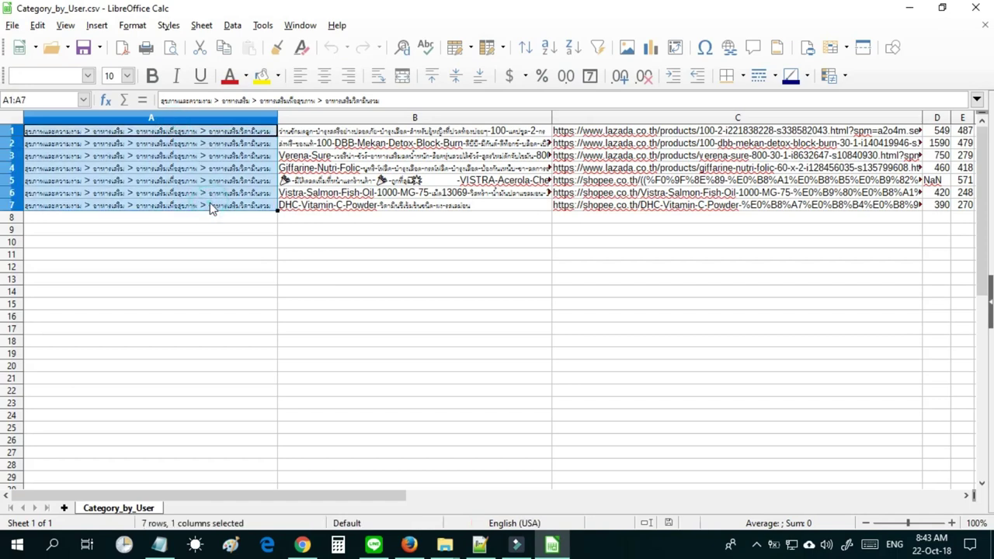
key(Delete)
click(208, 204)
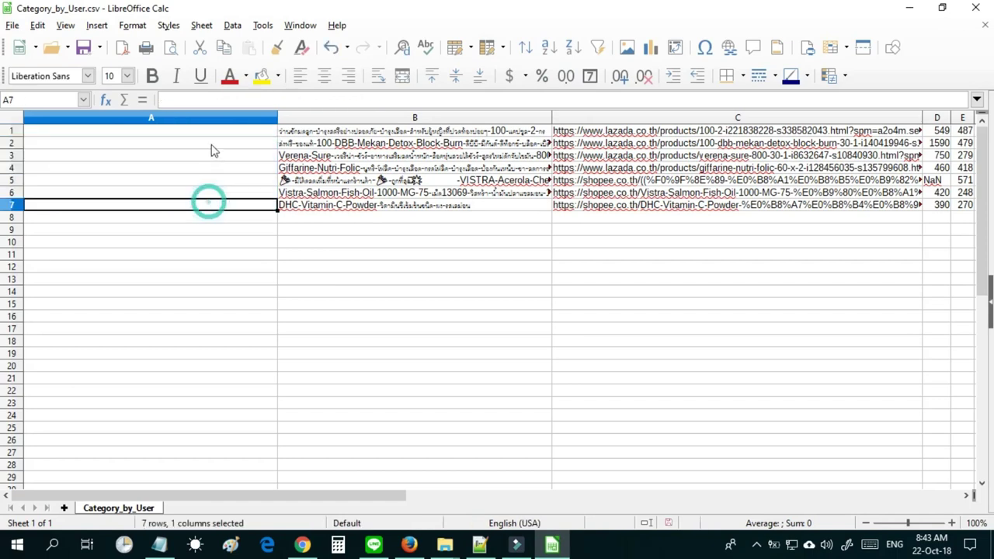
click(212, 132)
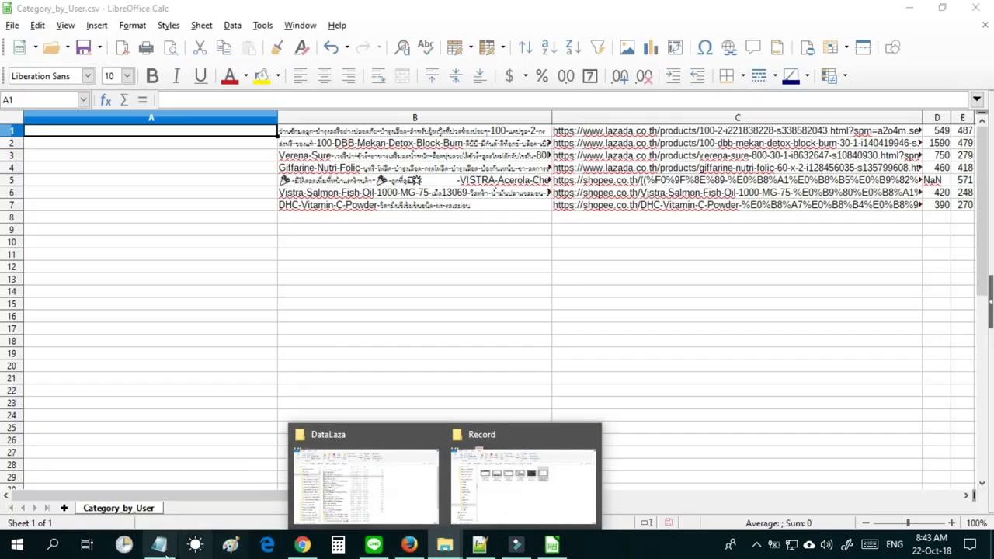
Copy the Shopee category path from Notepad and paste it into A1 and A2.
click(159, 545)
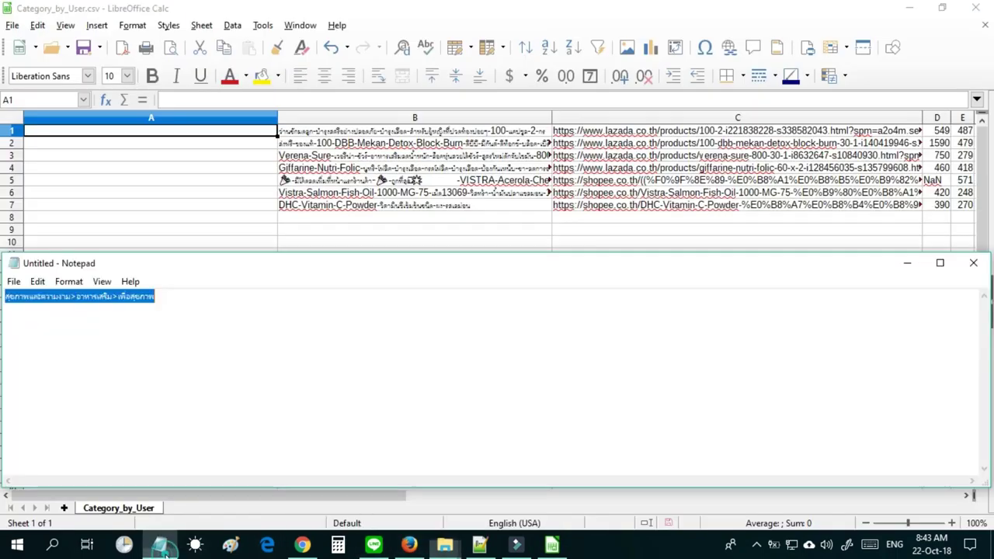
key(ctrl+c)
right_click(129, 304)
click(163, 346)
click(187, 134)
key(ctrl+v)
click(187, 143)
key(ctrl+v)
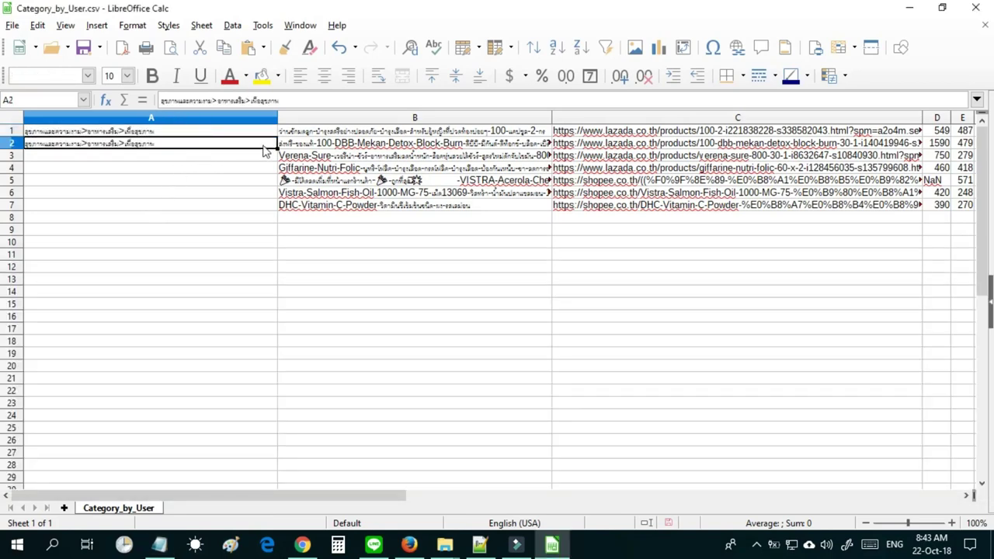
Fill the category from A1:A2 down through A7.
click(267, 130)
shift+click(272, 147)
drag(278, 156, 284, 272)
click(283, 272)
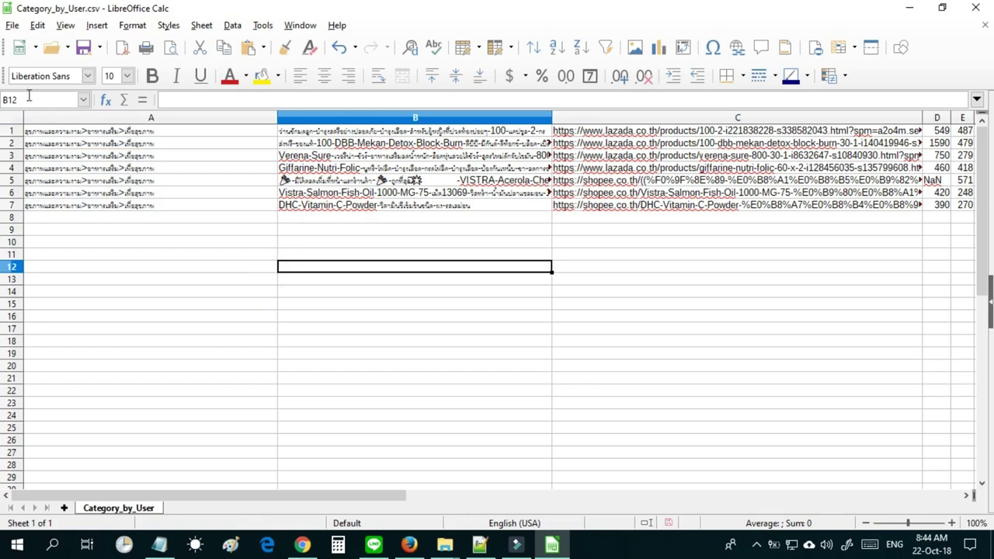
Overwrite Category_by_User.csv as Text CSV, UTF-8 with all text cells quoted, then close it.
click(13, 26)
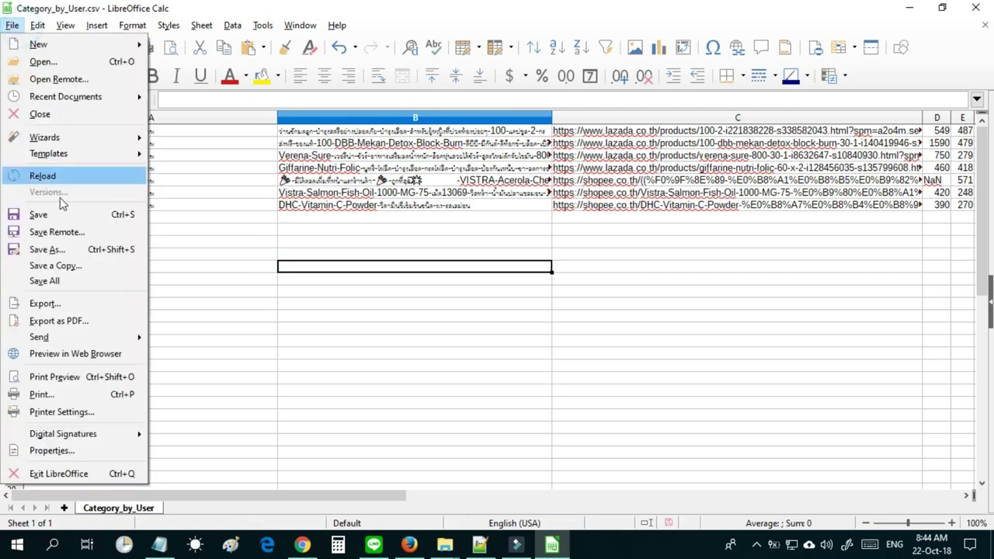
click(60, 251)
click(170, 477)
click(871, 507)
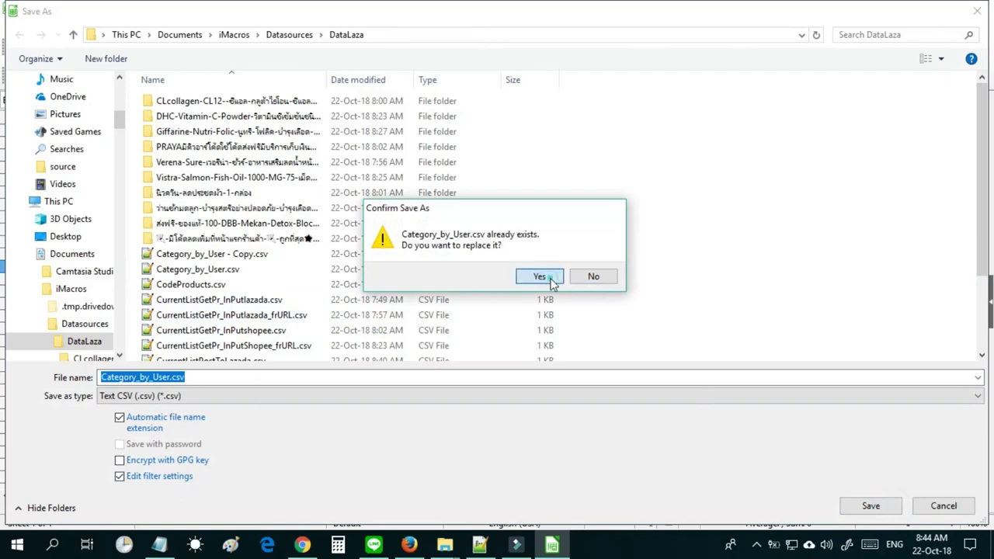
click(539, 277)
click(528, 318)
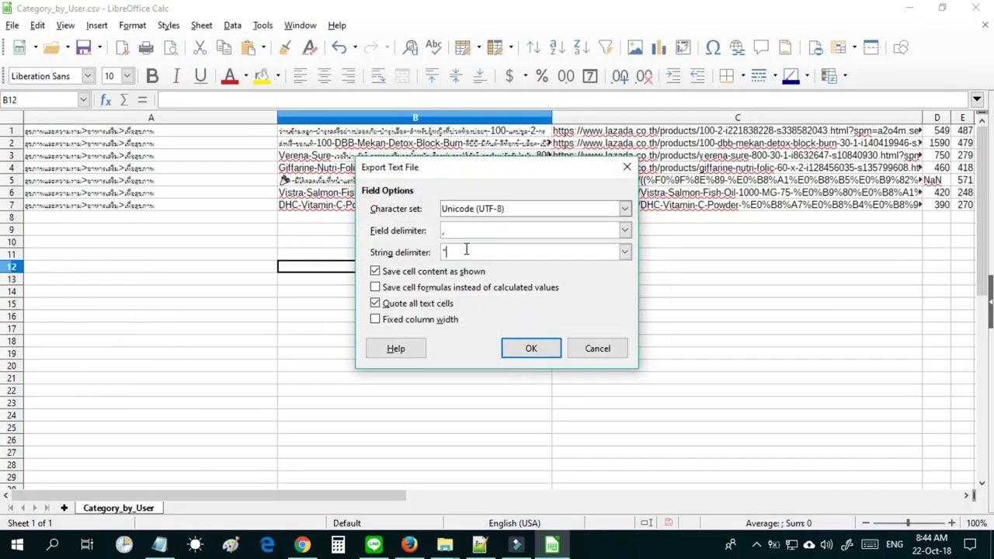
click(529, 347)
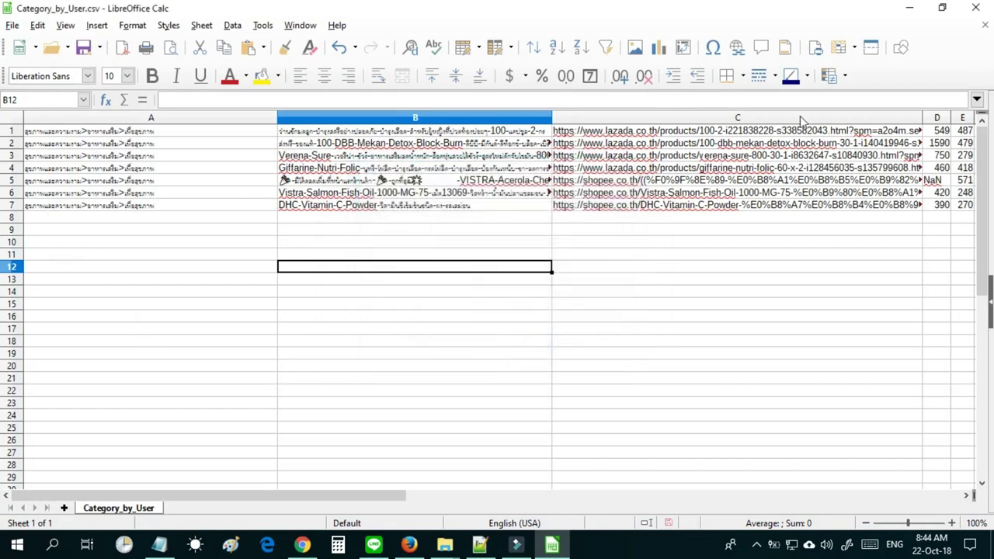
click(985, 25)
Open the updated Category_by_User.csv in Notepad.
click(912, 11)
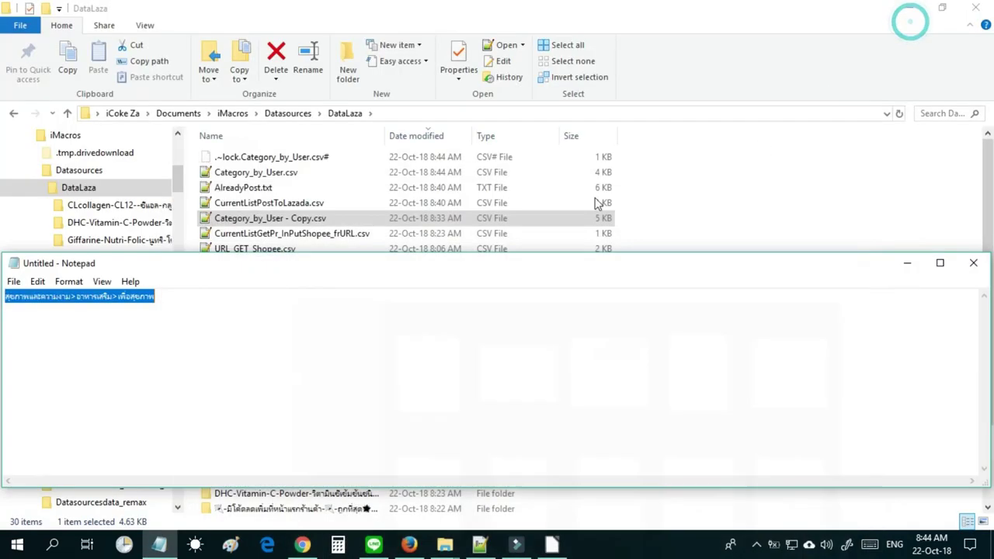
click(257, 158)
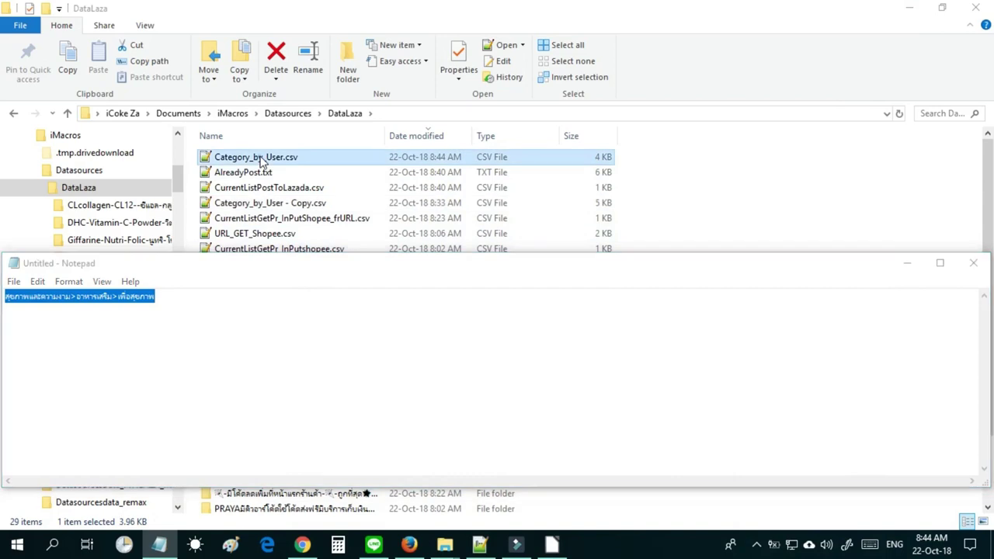
right_click(263, 159)
key(Escape)
click(241, 159)
right_click(250, 163)
click(362, 155)
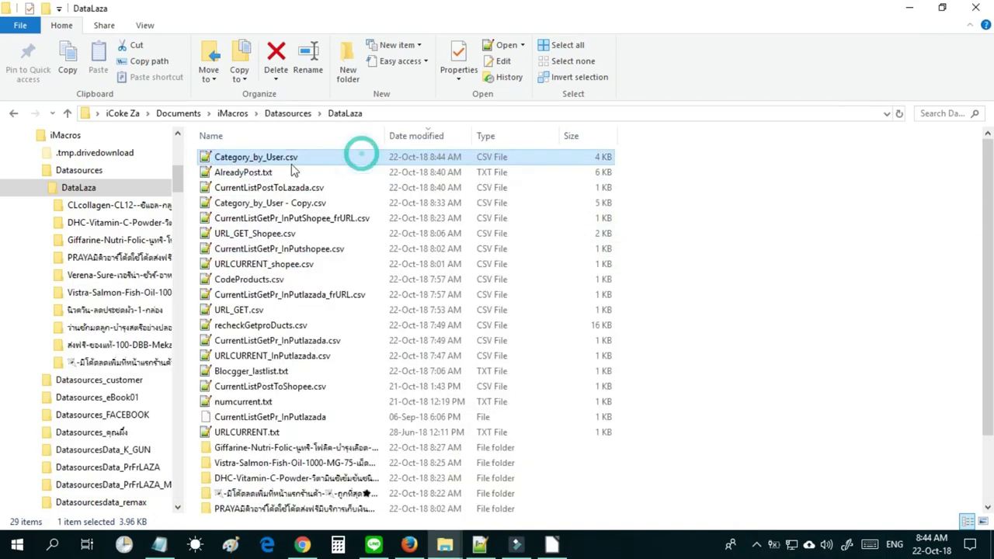
right_click(284, 157)
mouse_move(342, 268)
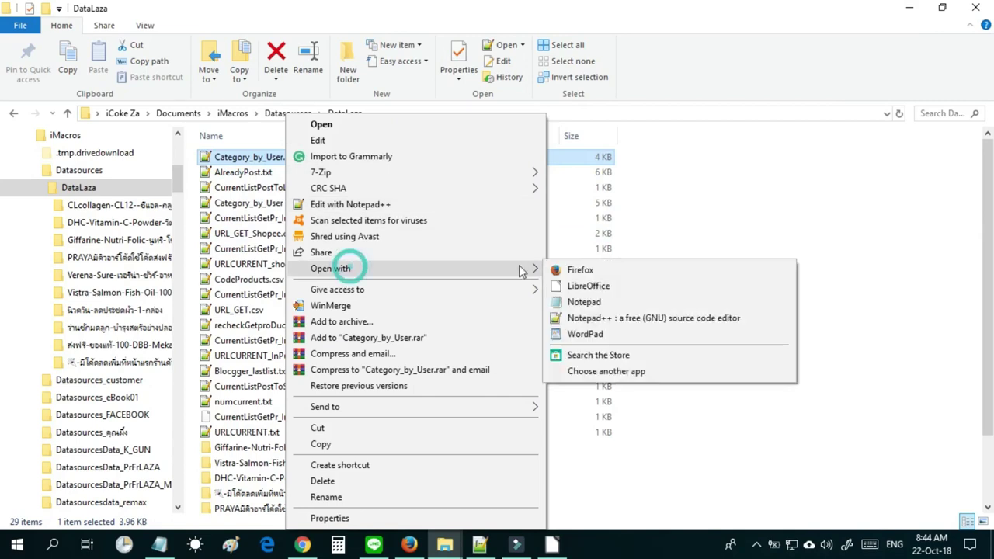
click(597, 306)
Re-save it with UTF-8 encoding over the original and close Notepad.
click(14, 281)
click(45, 347)
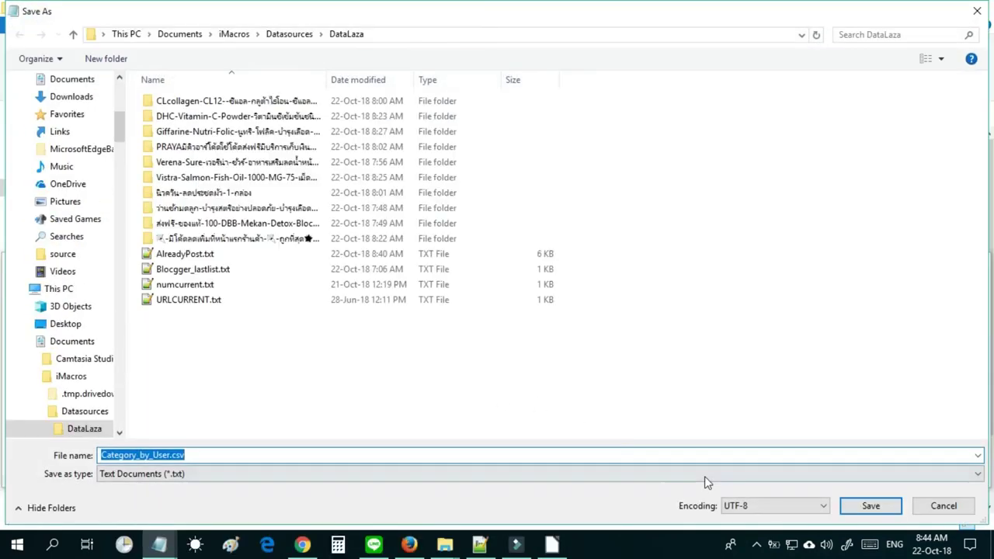
click(858, 507)
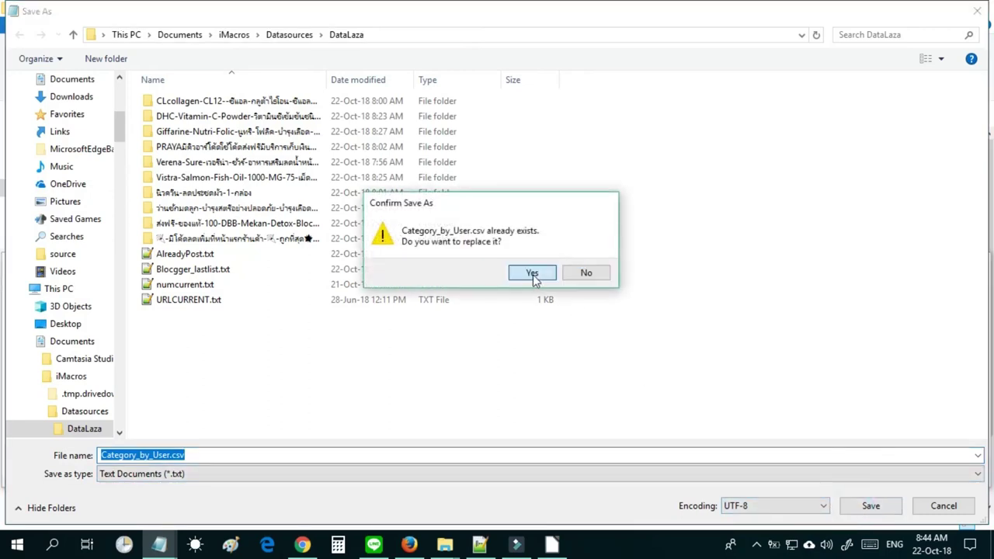
click(536, 273)
click(974, 263)
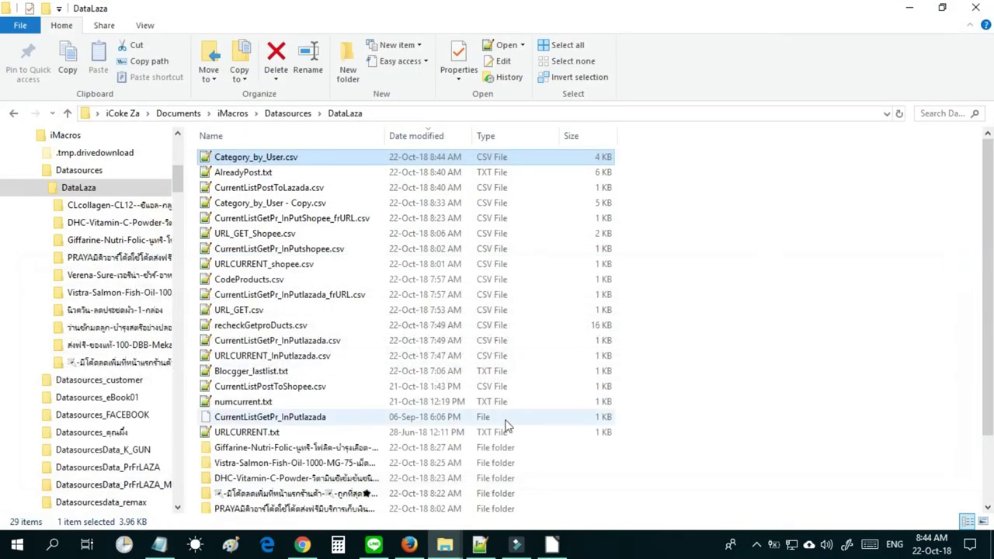
Discard the half-filled Shopee product, run StartPost_SHOPEE.js, and pause once Giffarine Nutri Folic posts.
click(410, 544)
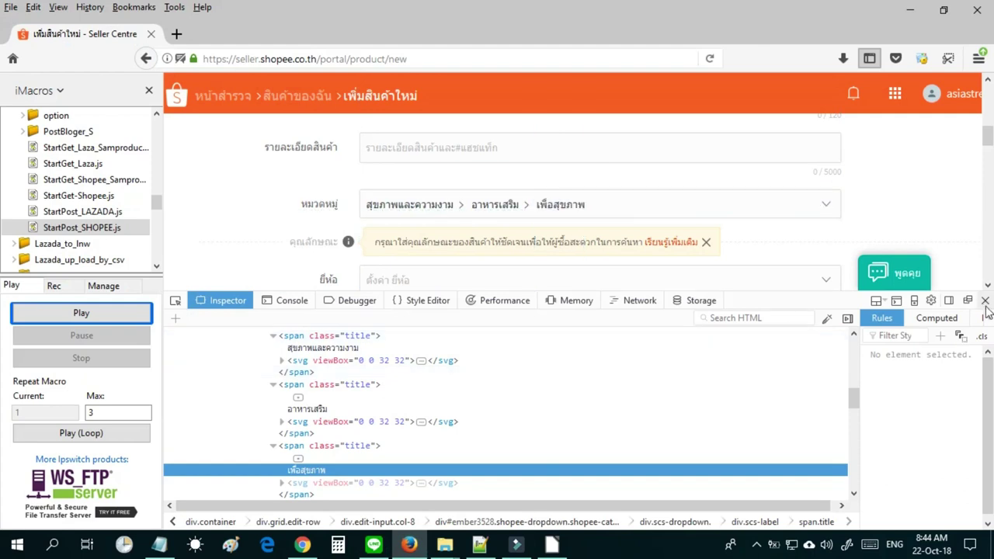
click(985, 300)
drag(988, 227, 988, 466)
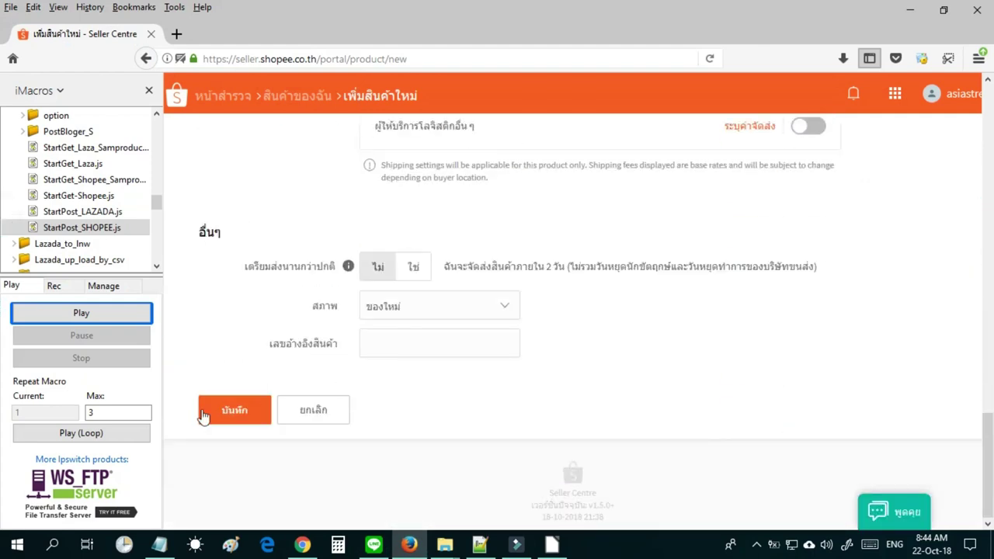
click(313, 410)
click(688, 347)
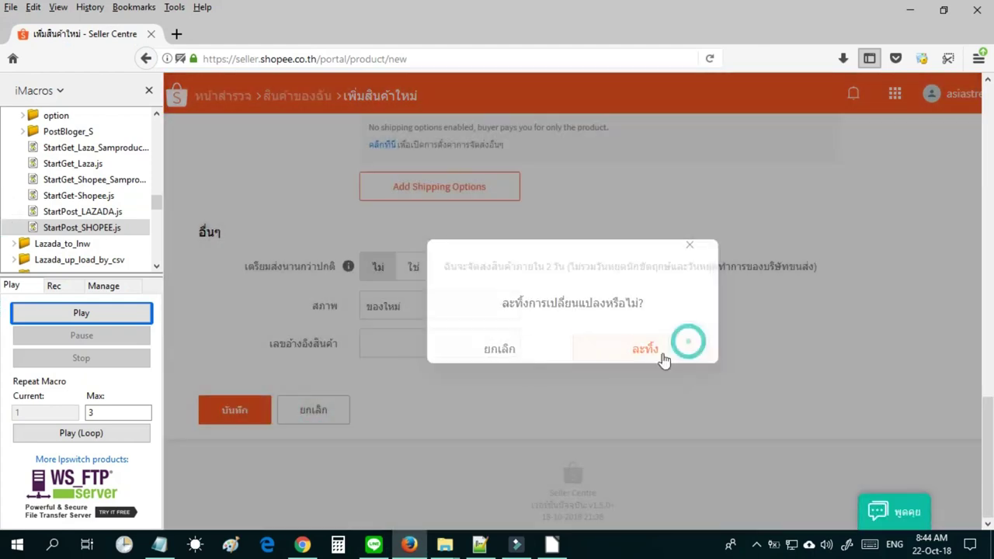
double_click(62, 228)
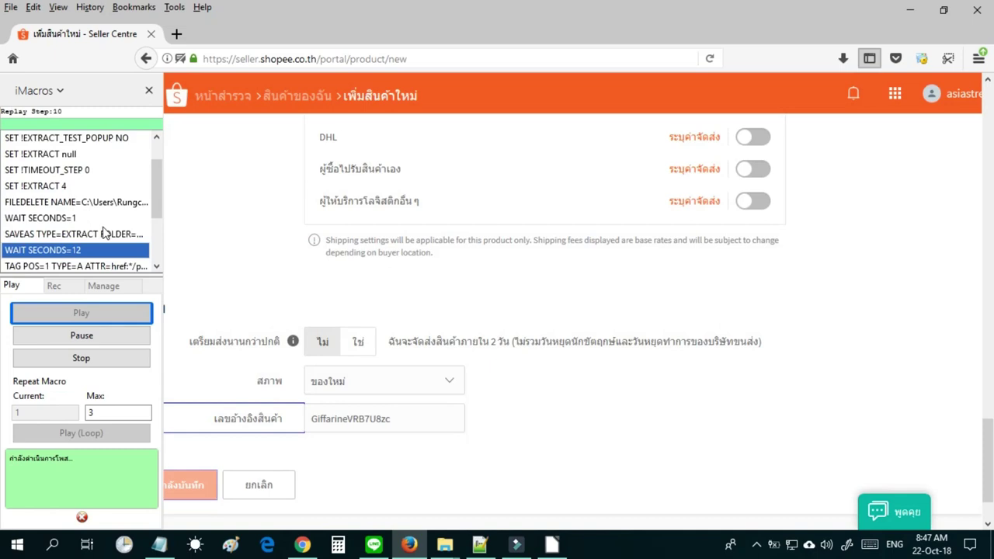
click(99, 336)
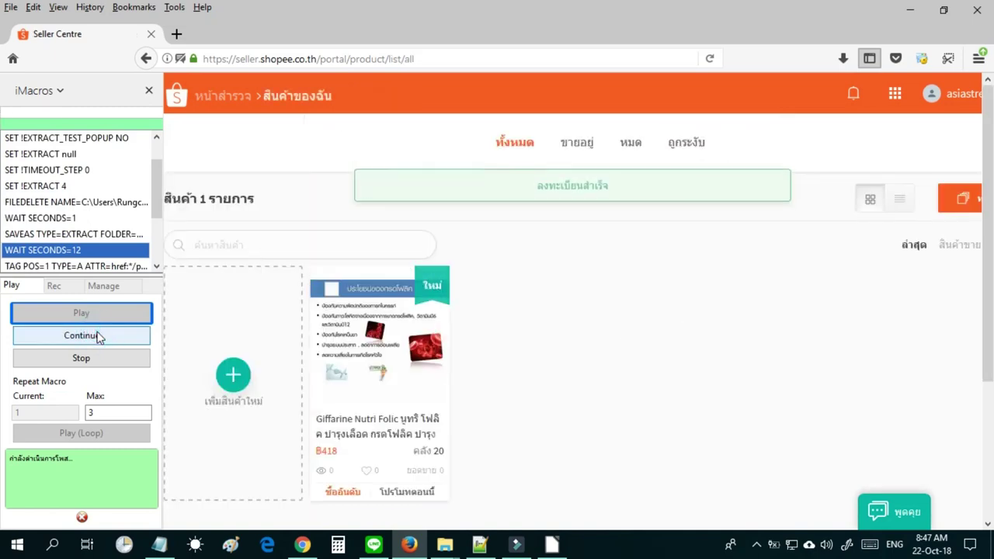
Open the Giffarine Nutri Folic edit page and select the 'ผู้ขายทำการจัดส่งให้' shipping label.
click(375, 334)
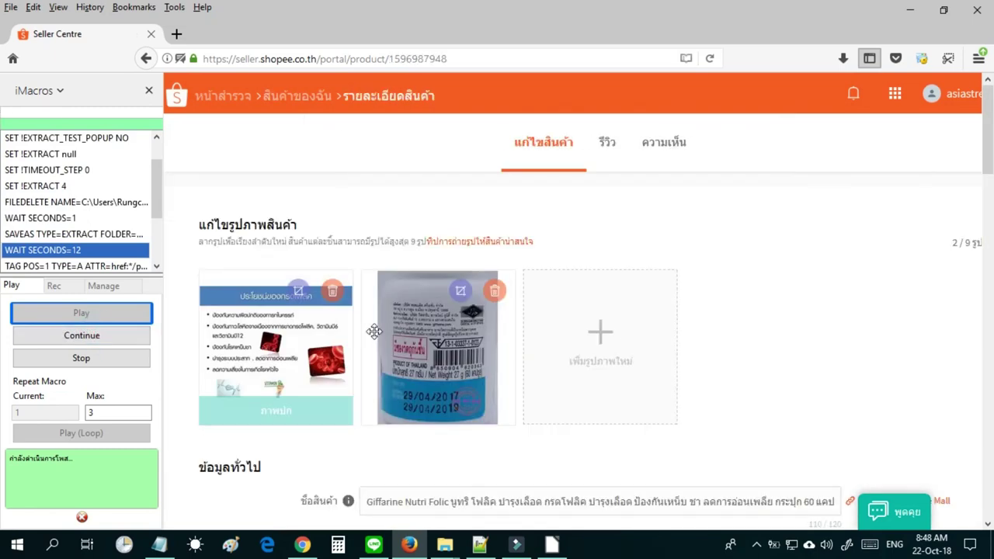
drag(988, 145, 988, 423)
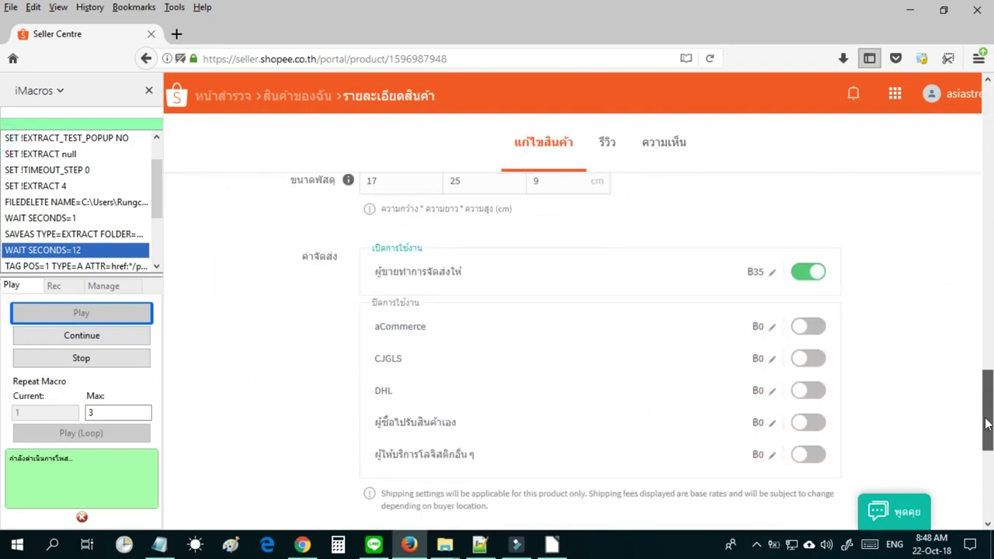
click(379, 271)
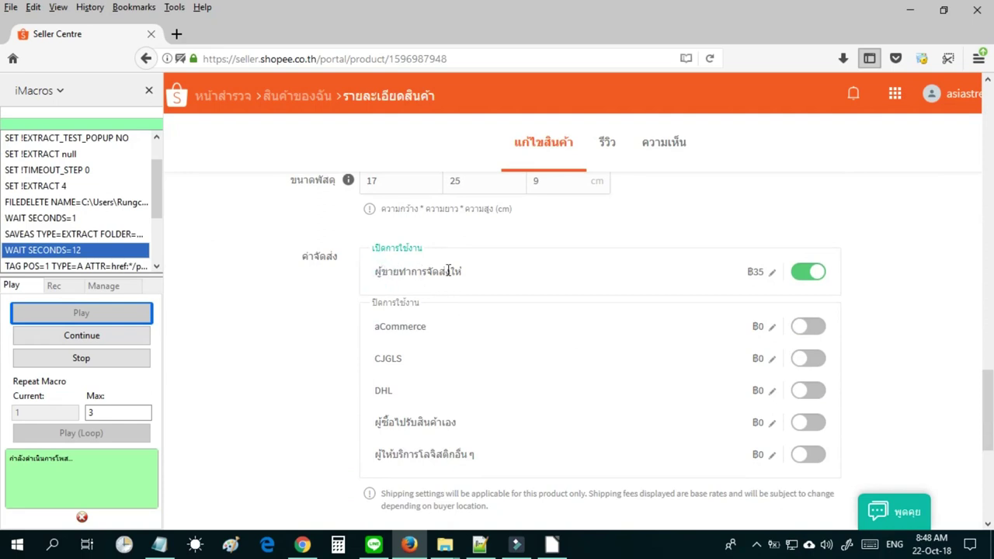
drag(471, 272, 371, 272)
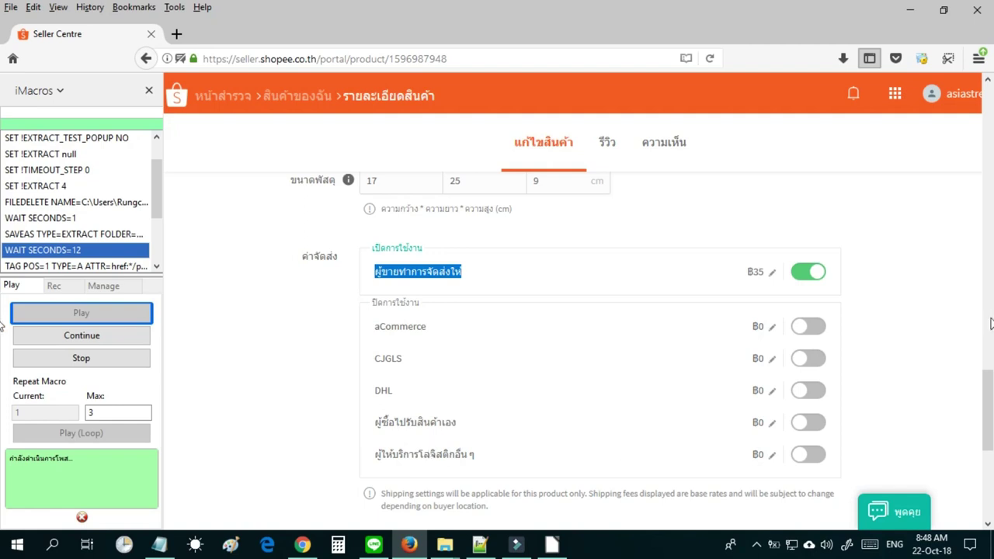
mouse_move(991, 407)
mouse_down()
mouse_move(992, 423)
mouse_move(991, 412)
mouse_up()
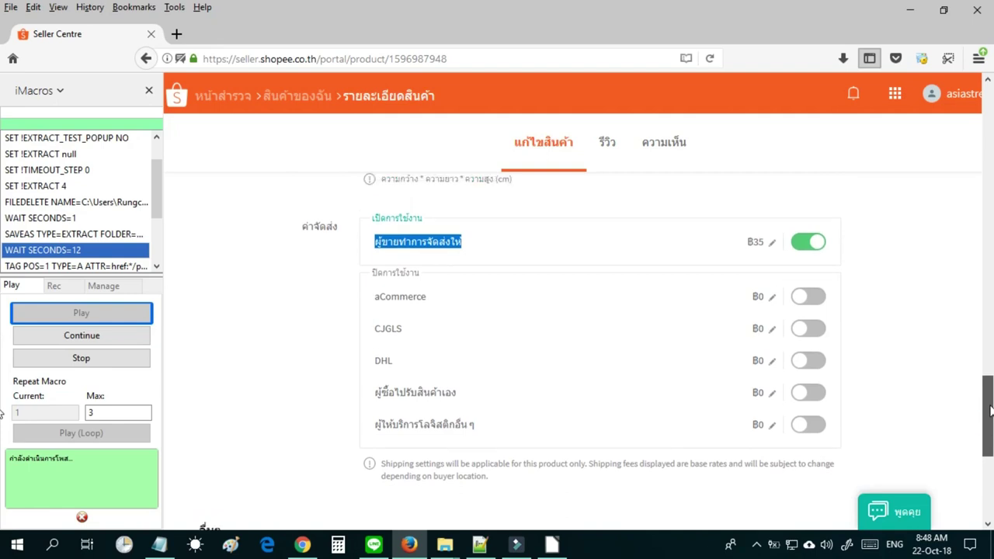
click(470, 241)
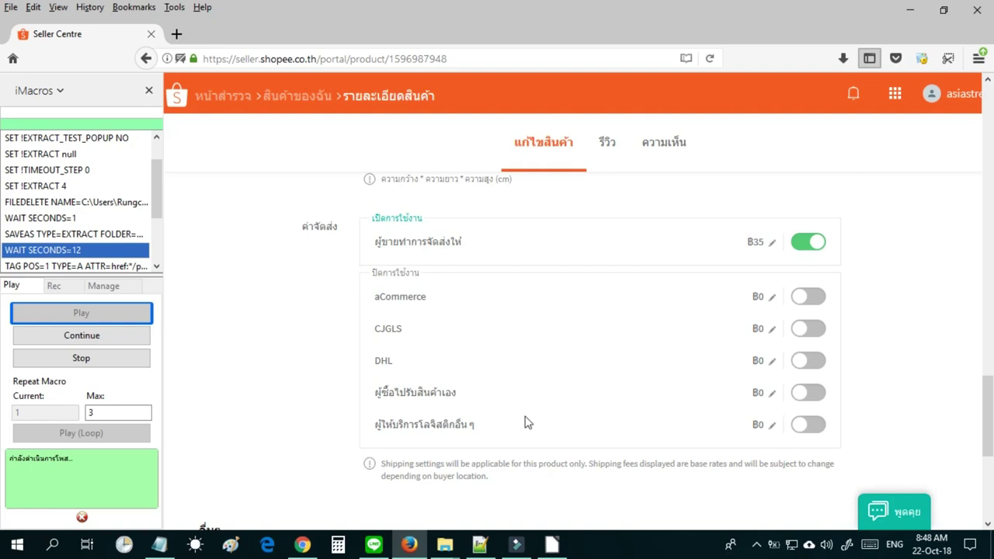
triple_click(390, 245)
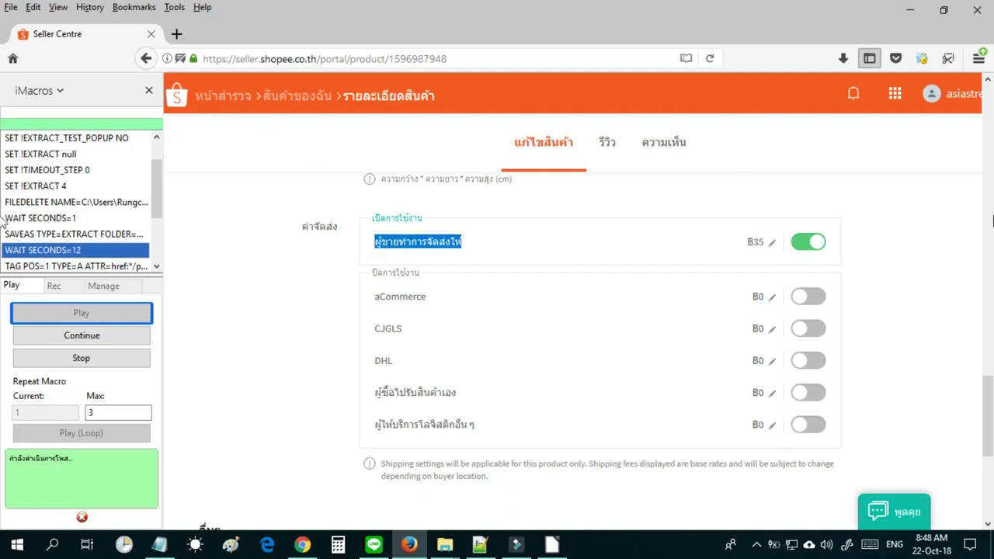
Cancel the edit without saving and return to My Products.
scroll(991, 404, down, 5)
click(315, 396)
click(603, 341)
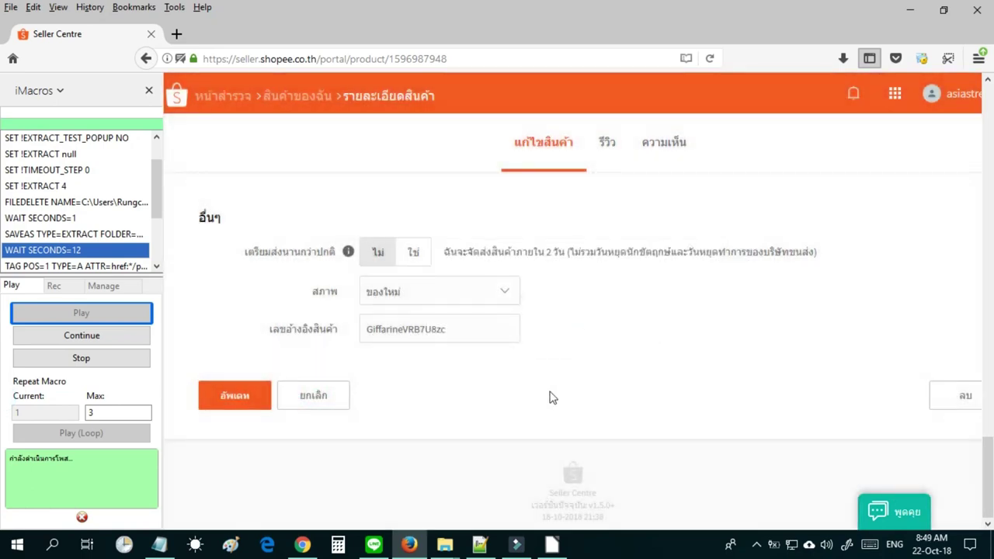
click(324, 398)
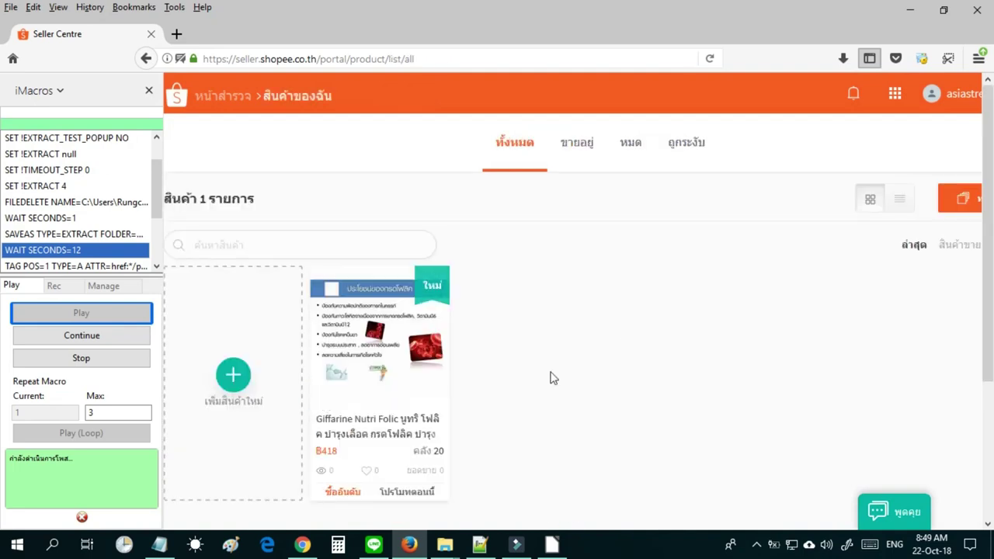
Resume the posting macro until Vistra fish oil and Acerola Cherry appear, then pause it.
scroll(621, 349, down, 2)
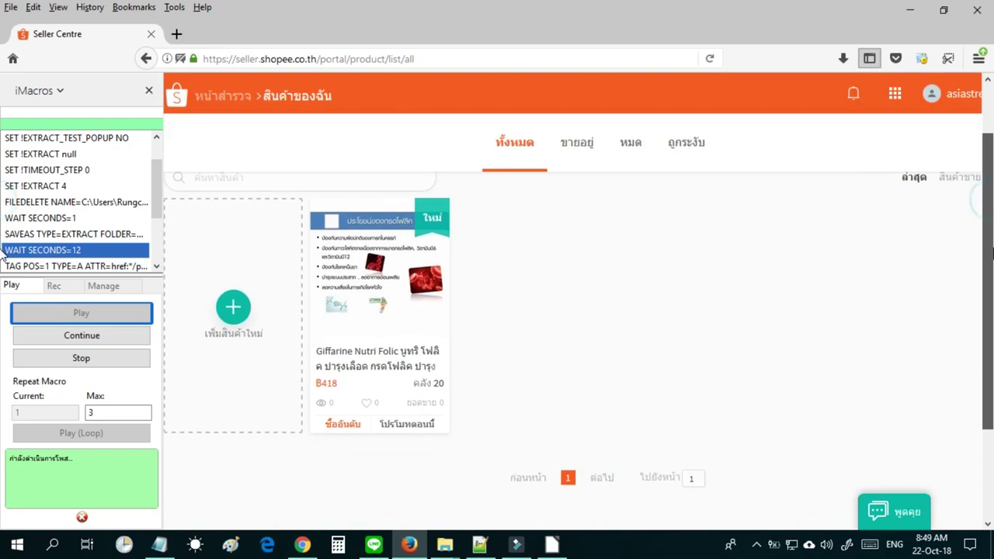
click(106, 335)
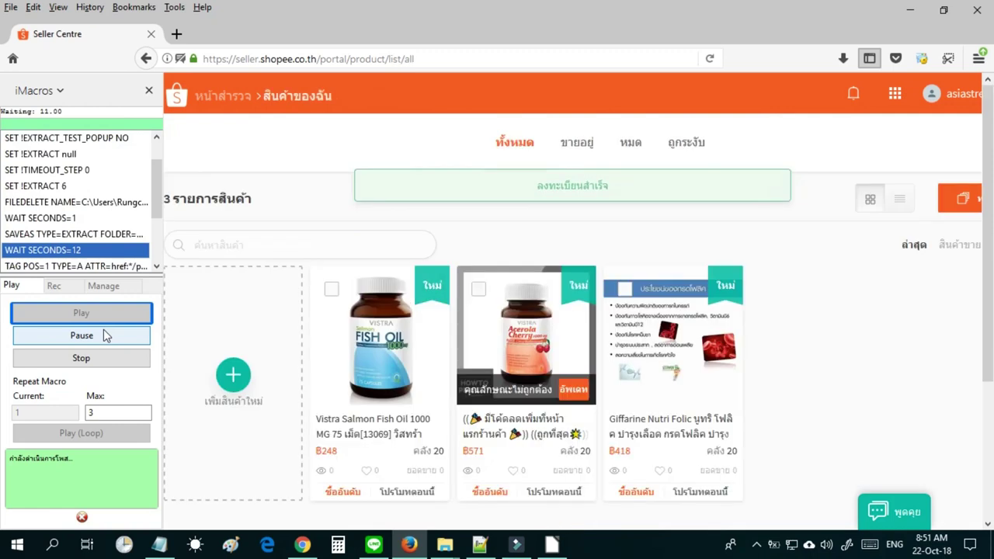
click(105, 335)
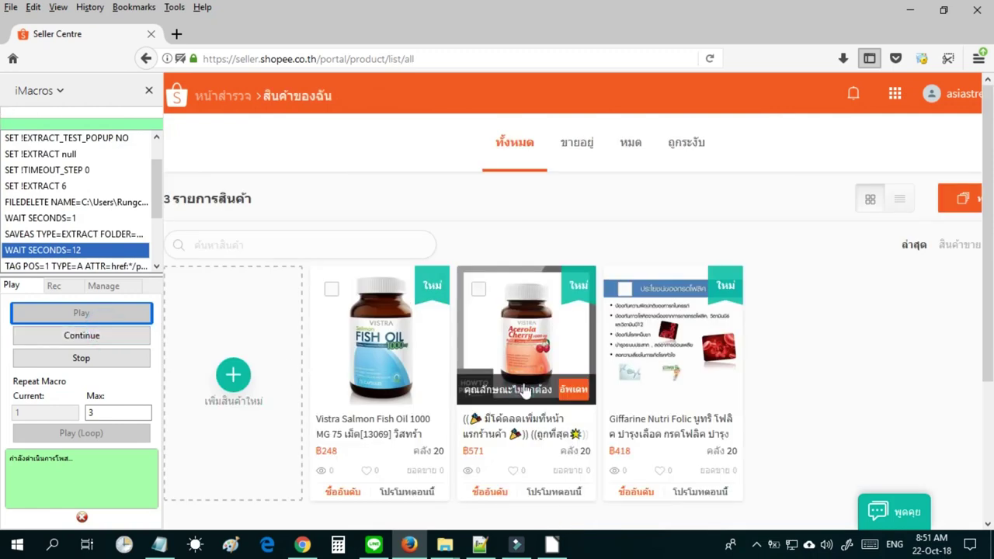
Open the Acerola Cherry product, dismiss the attribute warning, and attempt to save.
click(576, 400)
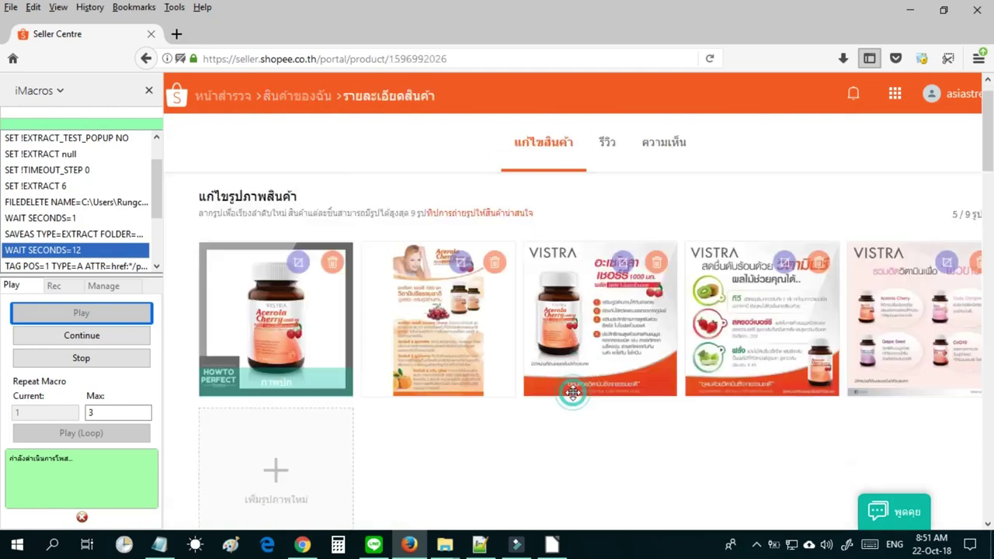
scroll(573, 392, down, 10)
scroll(572, 392, down, 5)
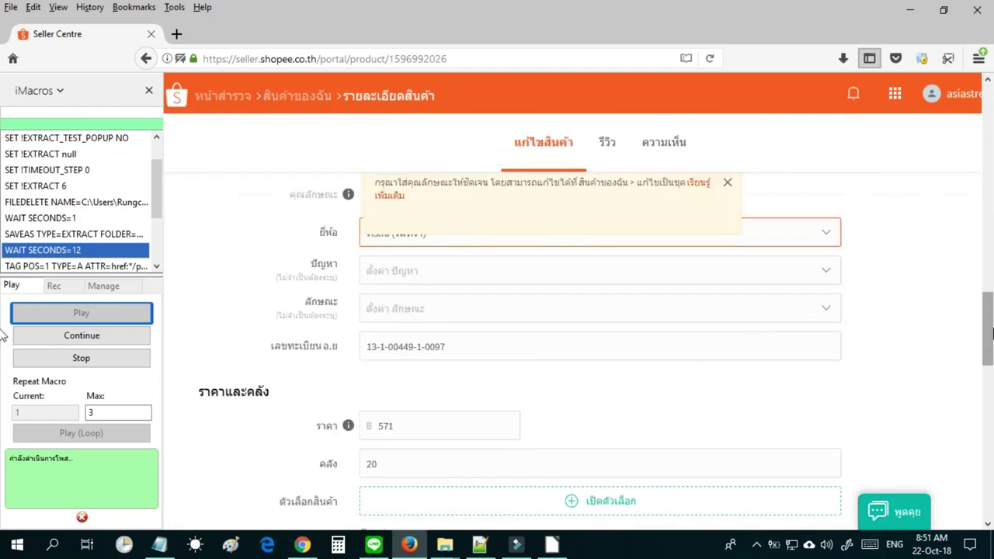
drag(991, 329, 990, 314)
scroll(991, 314, up, 1)
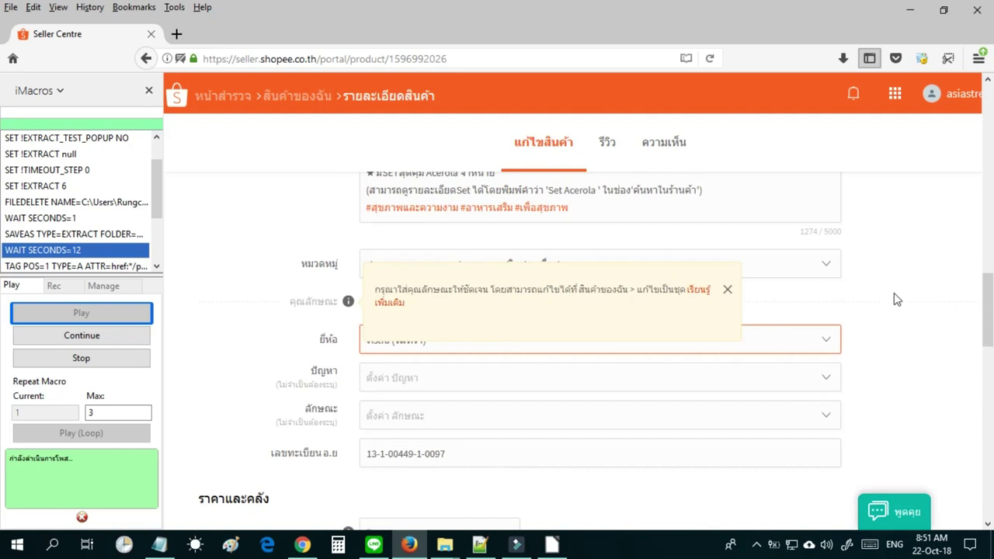
click(730, 290)
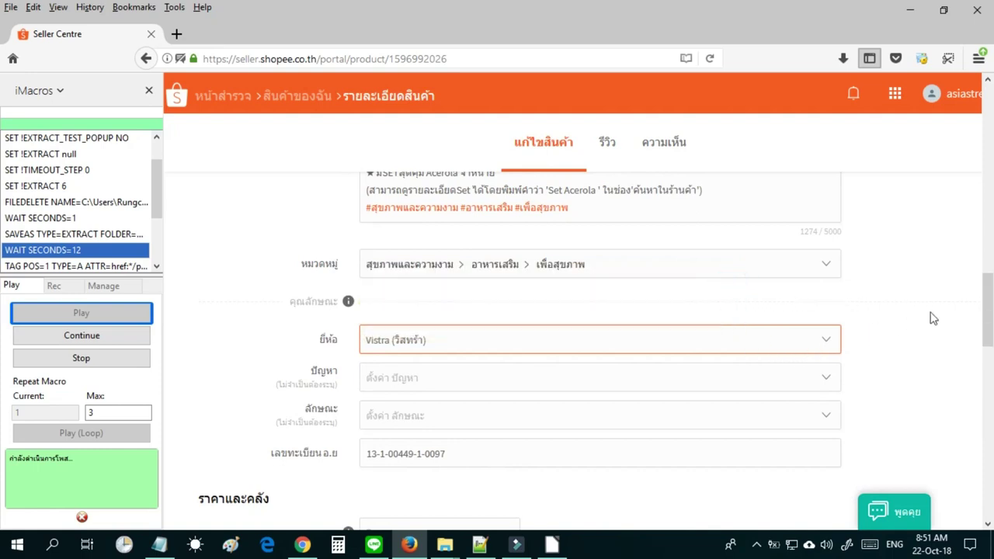
mouse_move(988, 311)
mouse_down()
mouse_move(991, 175)
mouse_move(990, 323)
mouse_up()
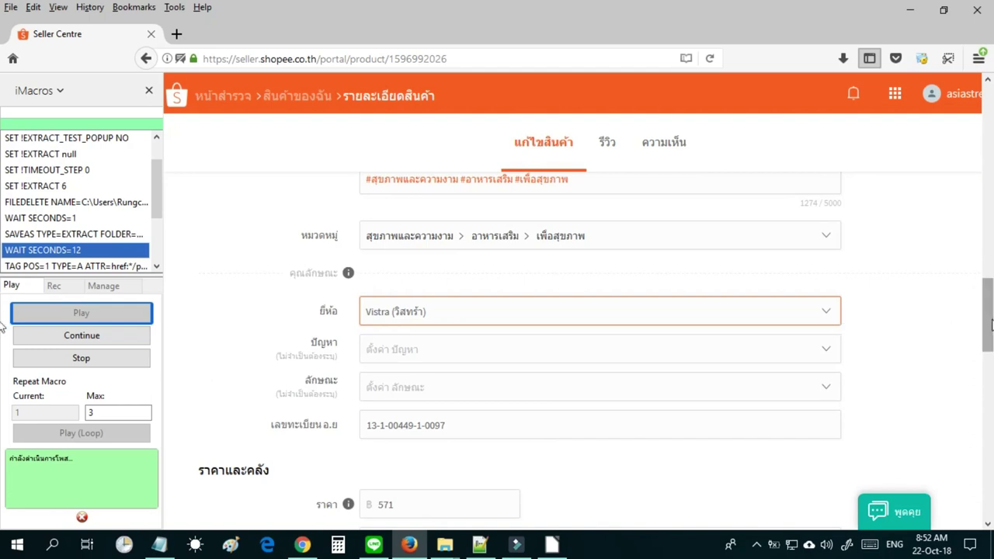
scroll(628, 487, down, 12)
click(235, 442)
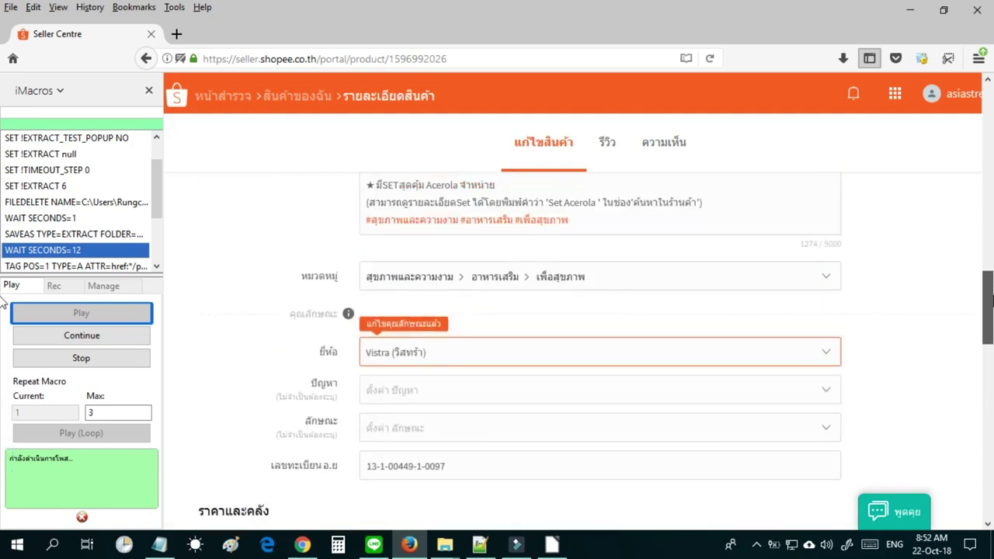
Set the ยี่ห้อ brand to No Brand and update the product.
click(804, 361)
click(827, 355)
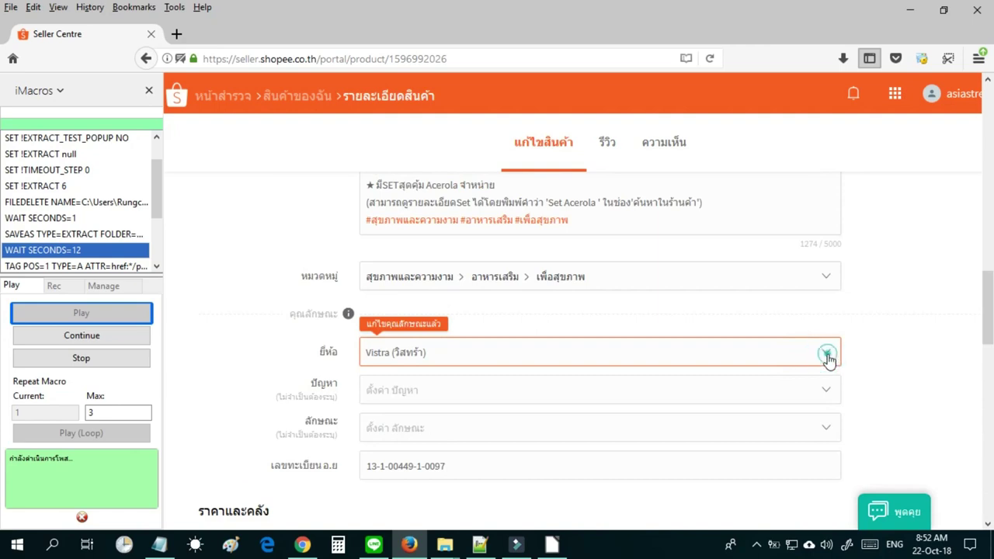
click(781, 330)
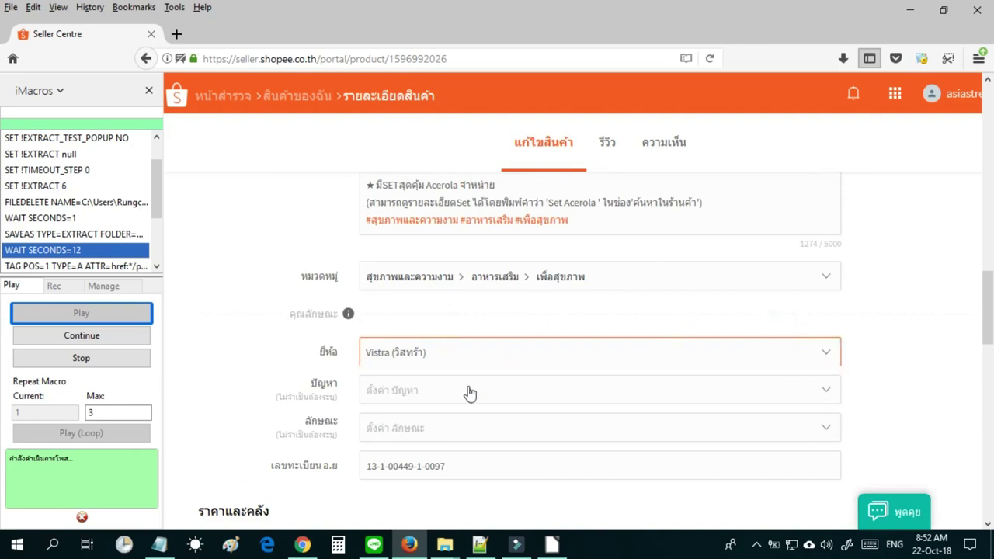
click(489, 355)
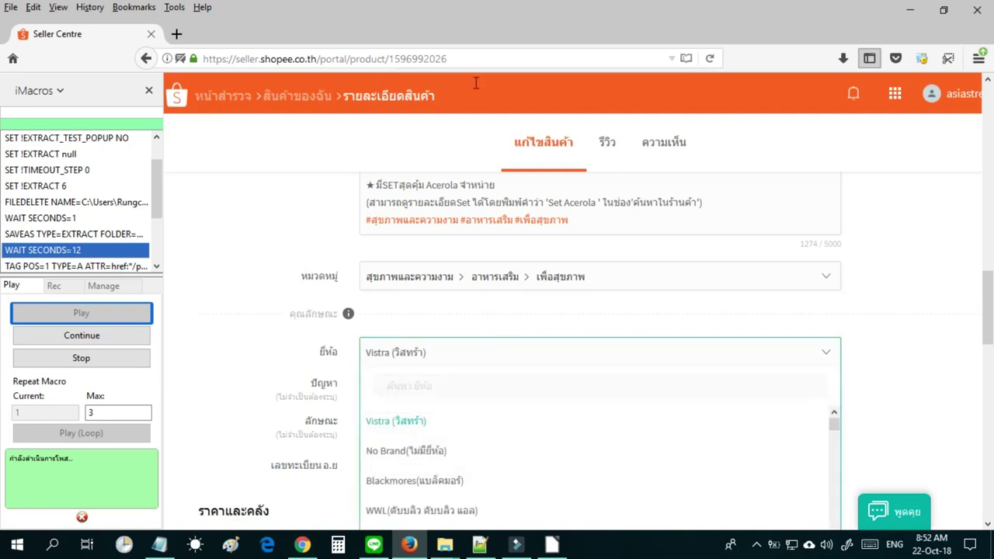
click(503, 455)
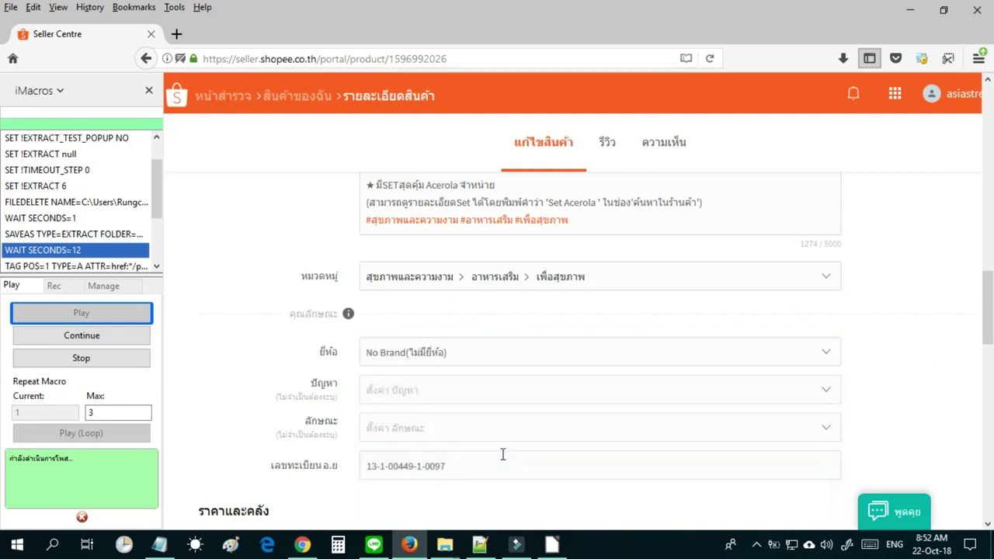
drag(988, 299, 988, 474)
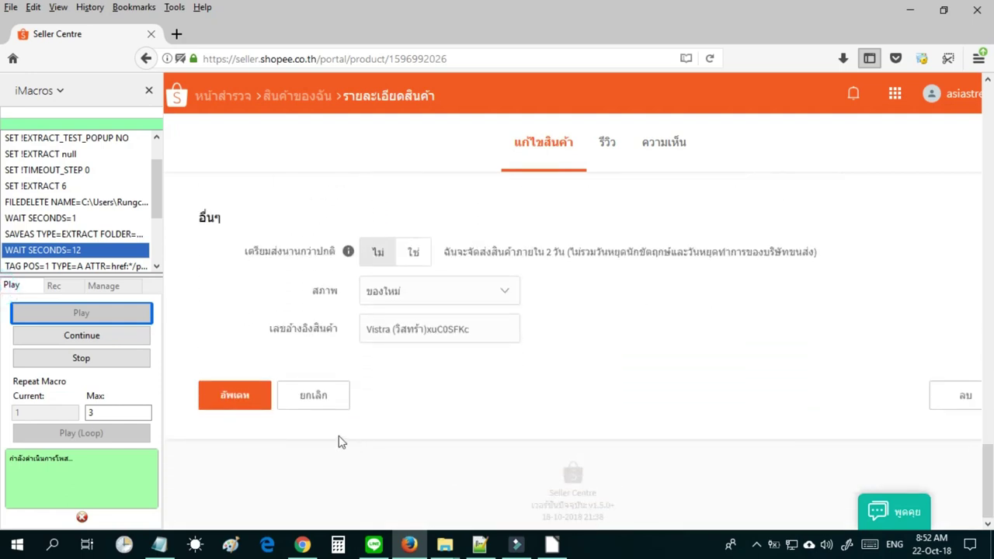
click(232, 404)
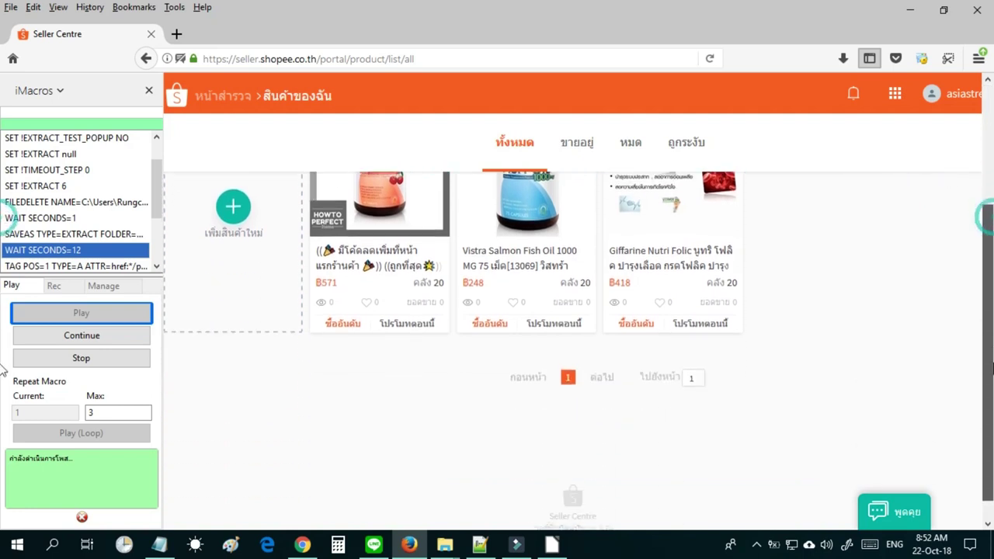
Resume the posting macro, which posts DHC Vitamin C Powder at ฿270.
click(91, 348)
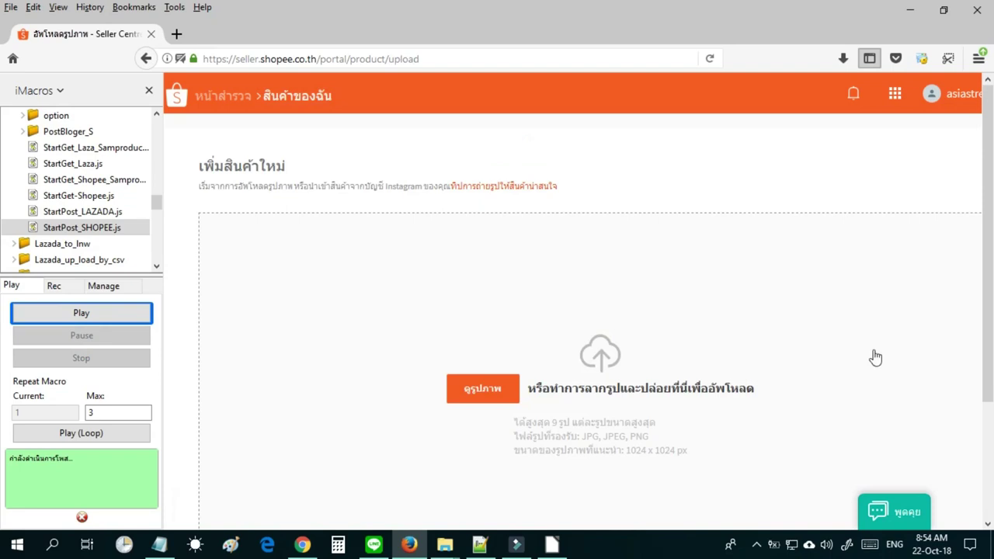
Return to all products and delete the four listed Shopee products.
click(285, 99)
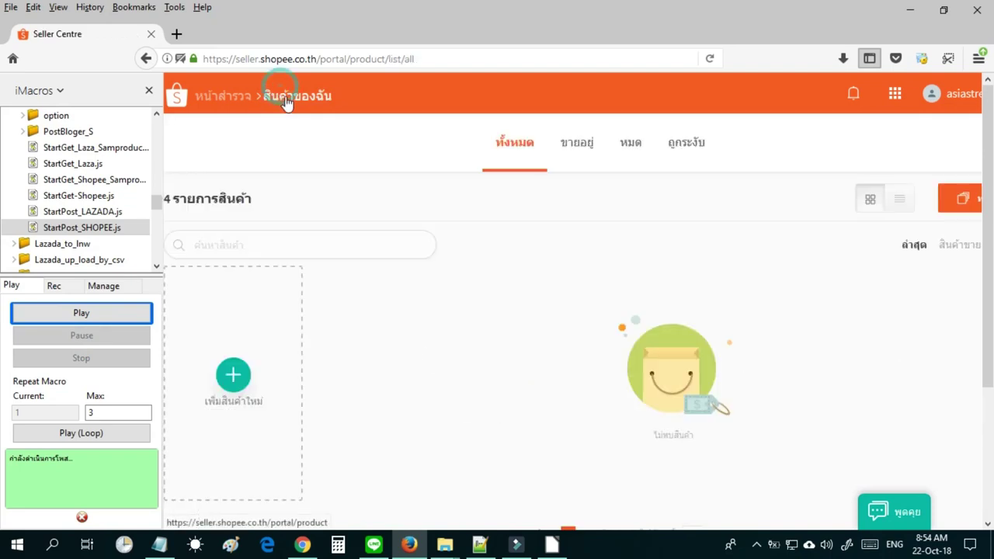
click(332, 289)
click(480, 290)
click(626, 289)
click(778, 292)
click(955, 148)
click(408, 478)
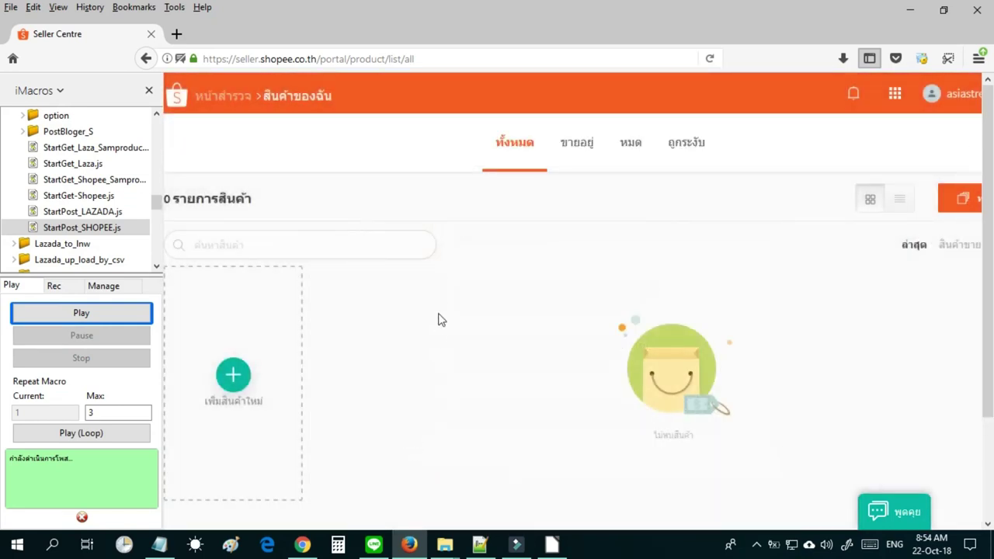
Scroll the iMacros macro tree and collapse the iim_aom folder under Lazada.
click(31, 140)
click(158, 115)
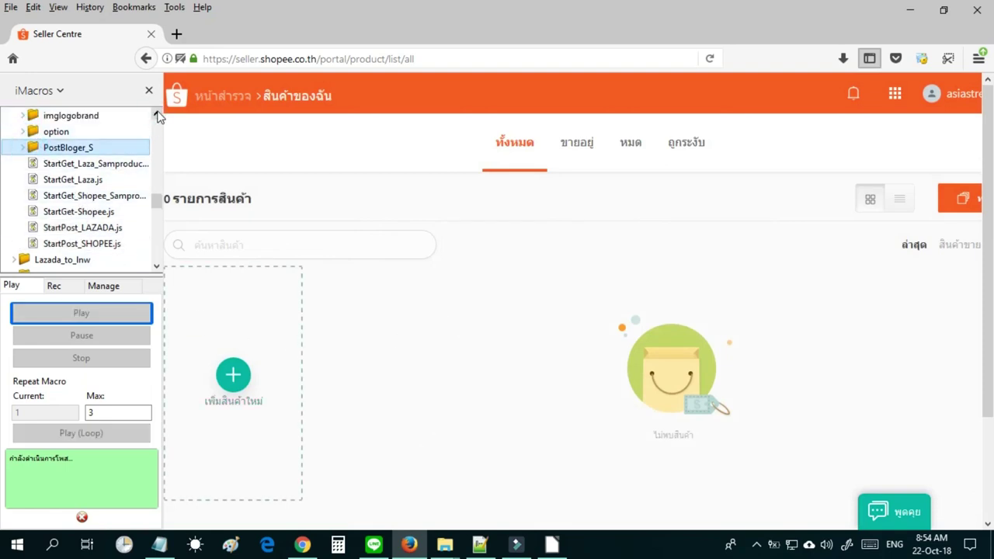
click(157, 115)
click(157, 115)
click(158, 115)
click(158, 115)
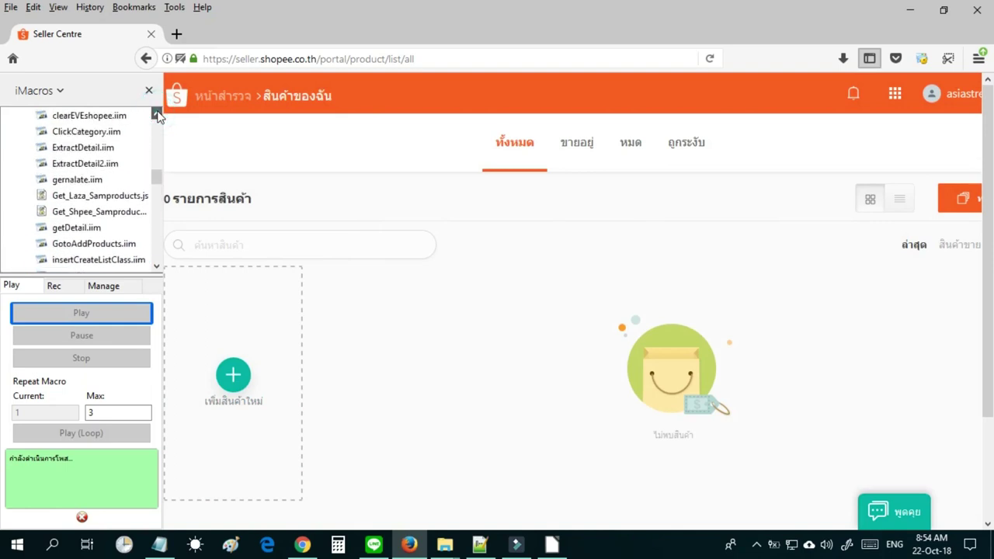
click(157, 115)
click(158, 115)
click(21, 227)
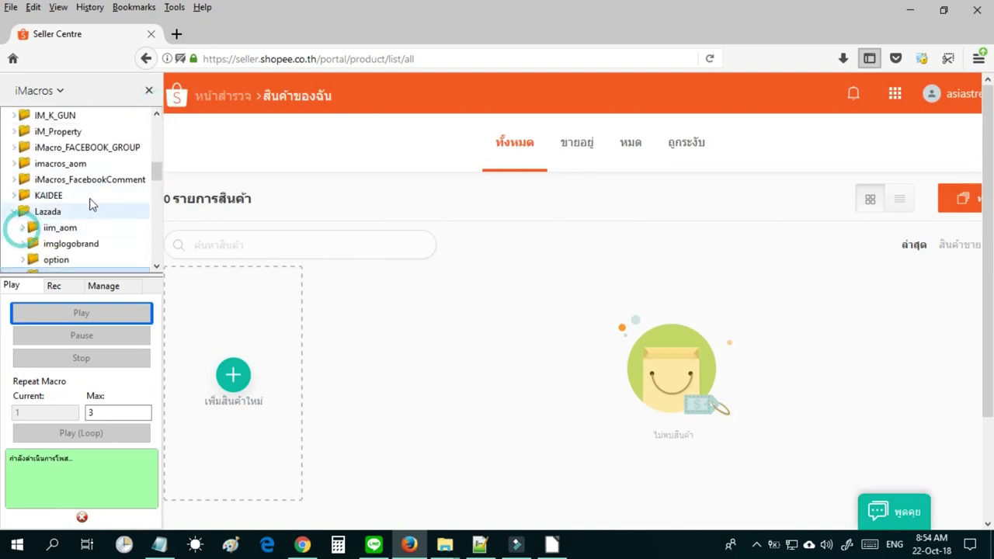
click(157, 268)
click(157, 267)
click(157, 268)
click(157, 267)
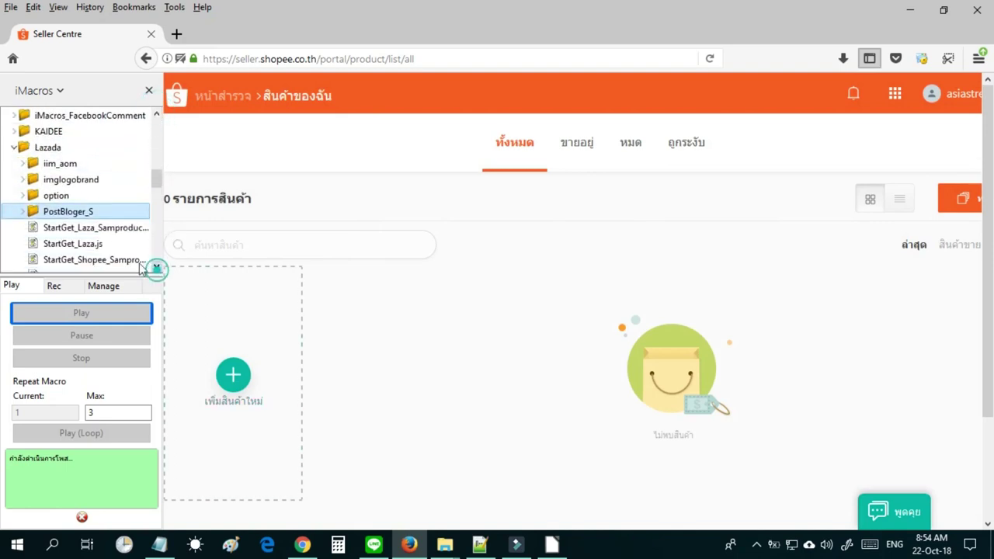
Expand the PostBloger_S folder and select the CTR_POST.js macro.
click(24, 212)
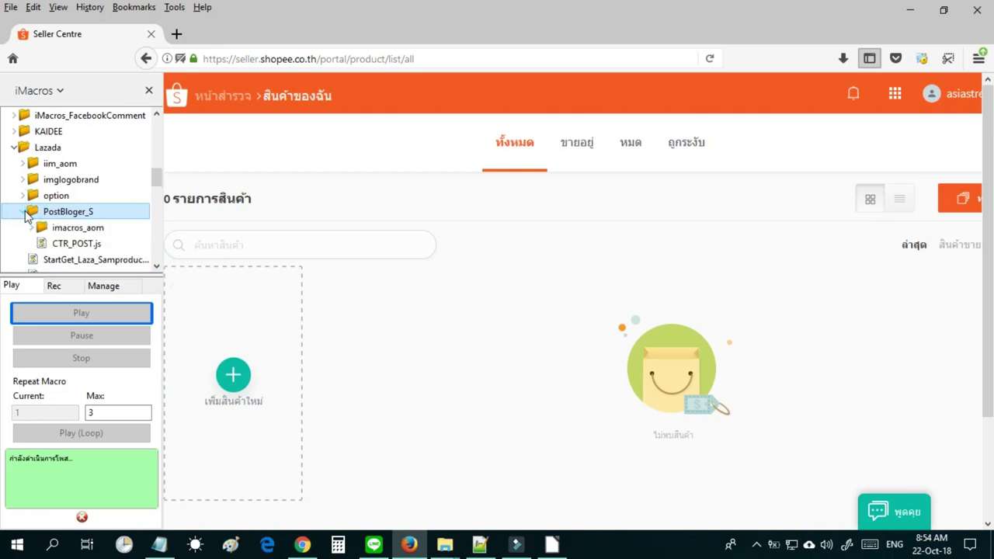
click(23, 212)
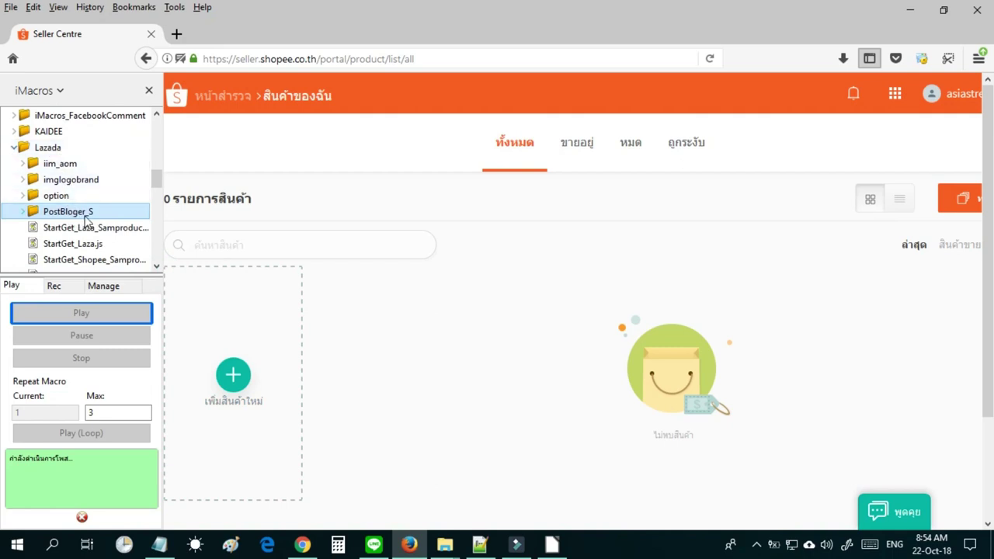
click(22, 214)
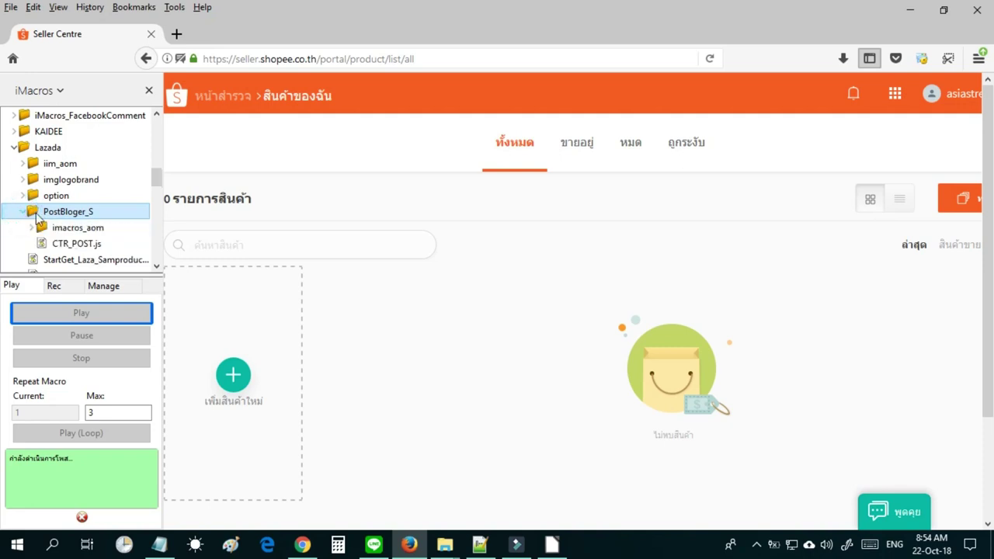
click(69, 247)
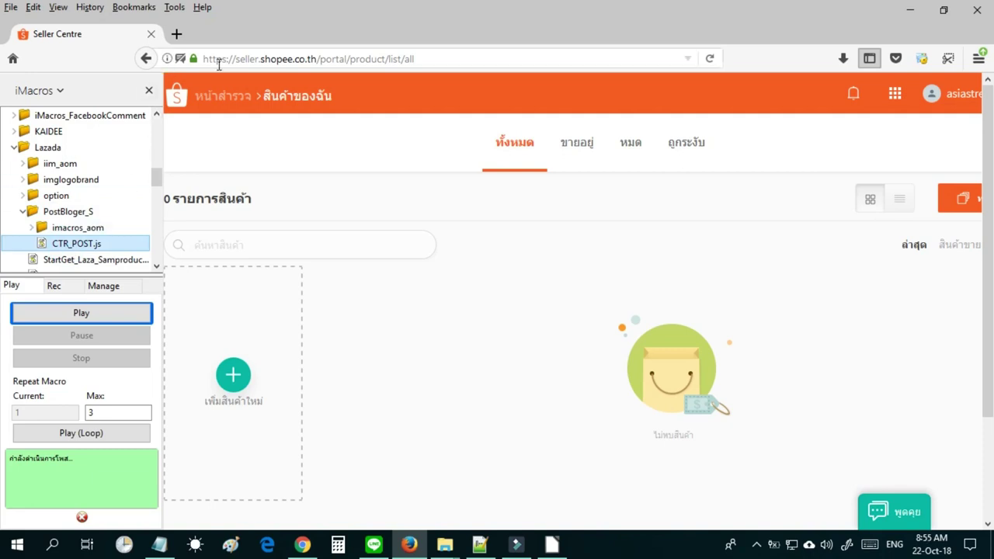
Load Blogger's All posts page from 'blogger' history, then bring up CTR_POST.js's context menu.
click(234, 61)
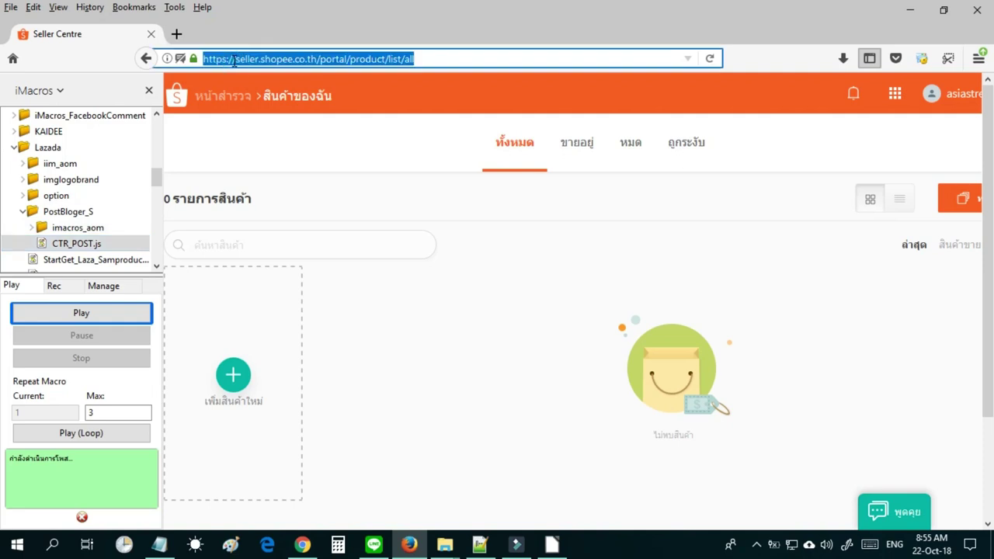
text(blo)
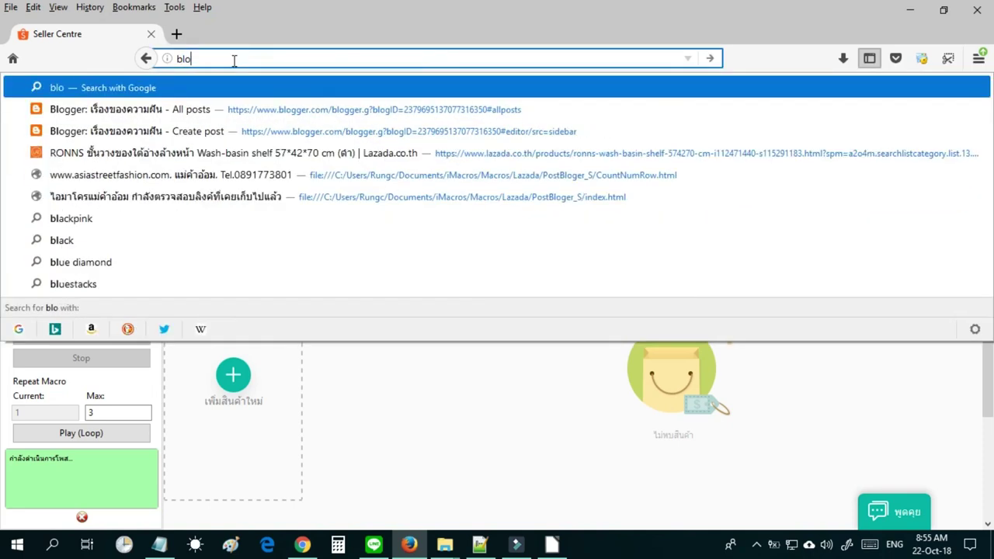
text(gger)
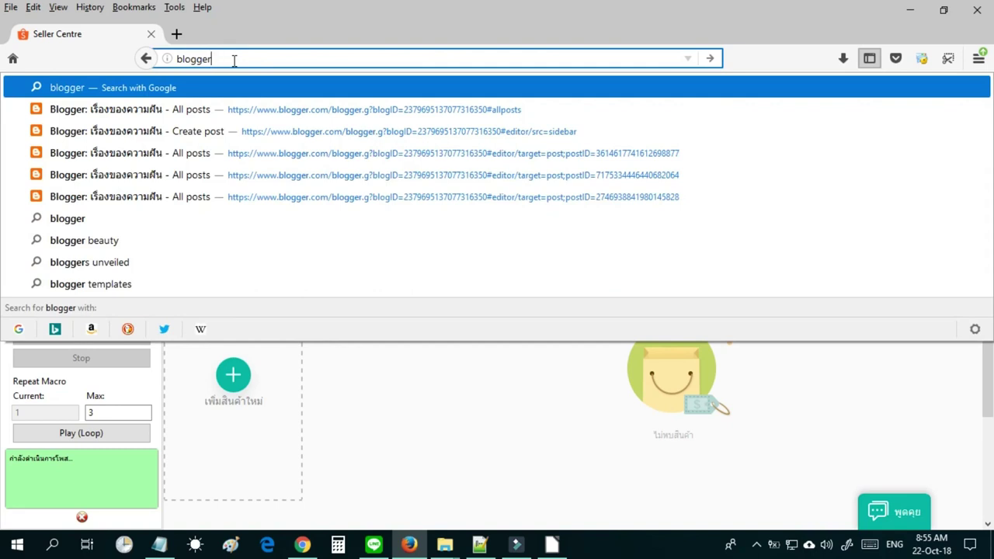
key(Down)
key(Return)
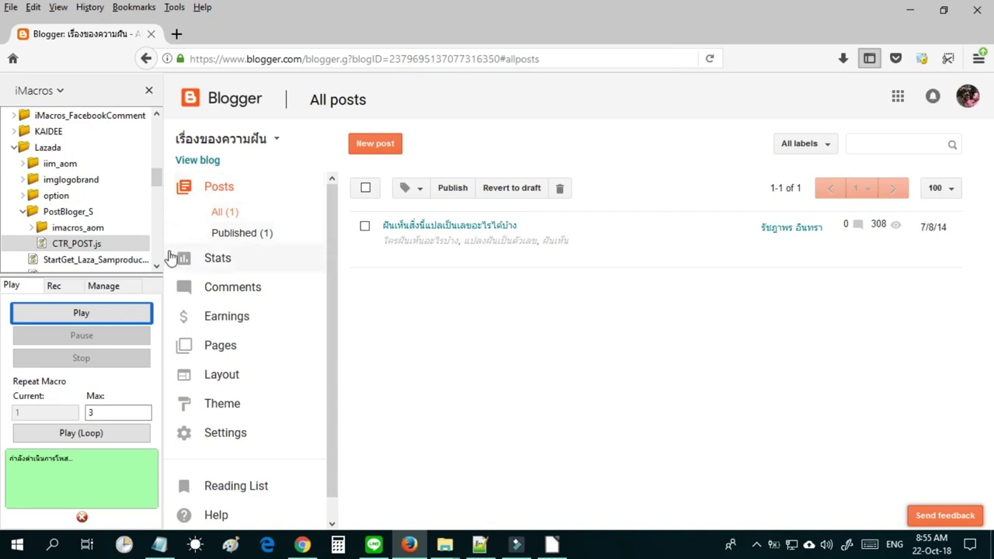
click(156, 268)
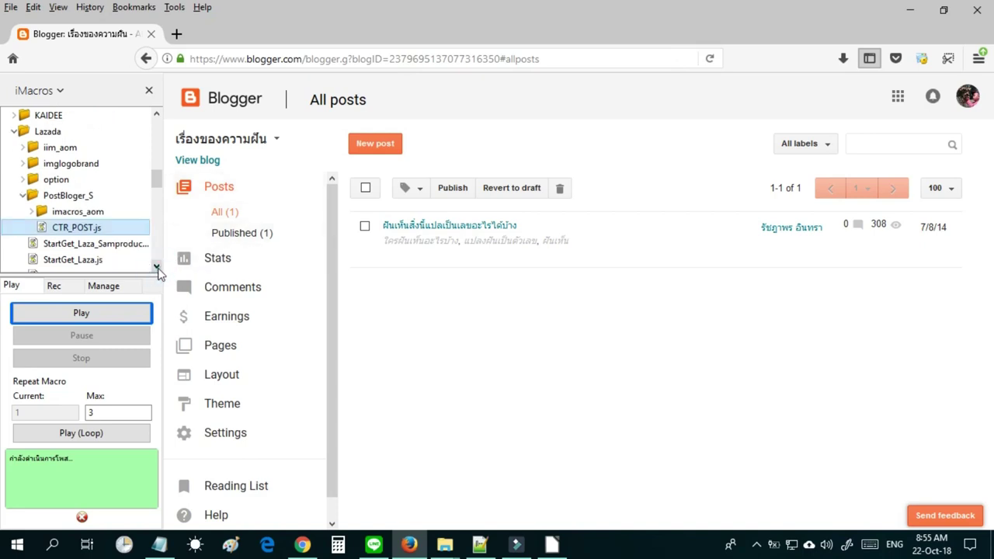
right_click(95, 235)
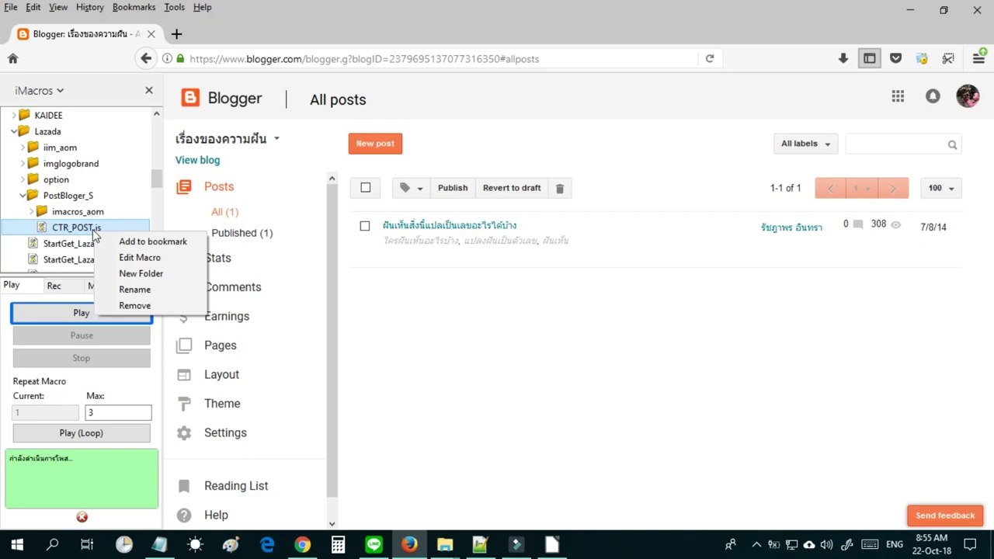
click(130, 257)
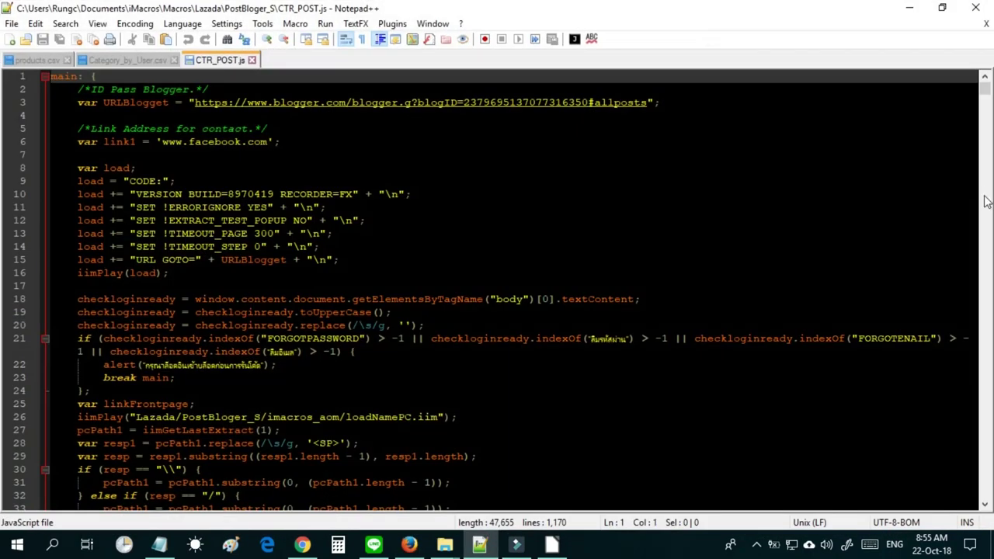
scroll(992, 285, up, 2)
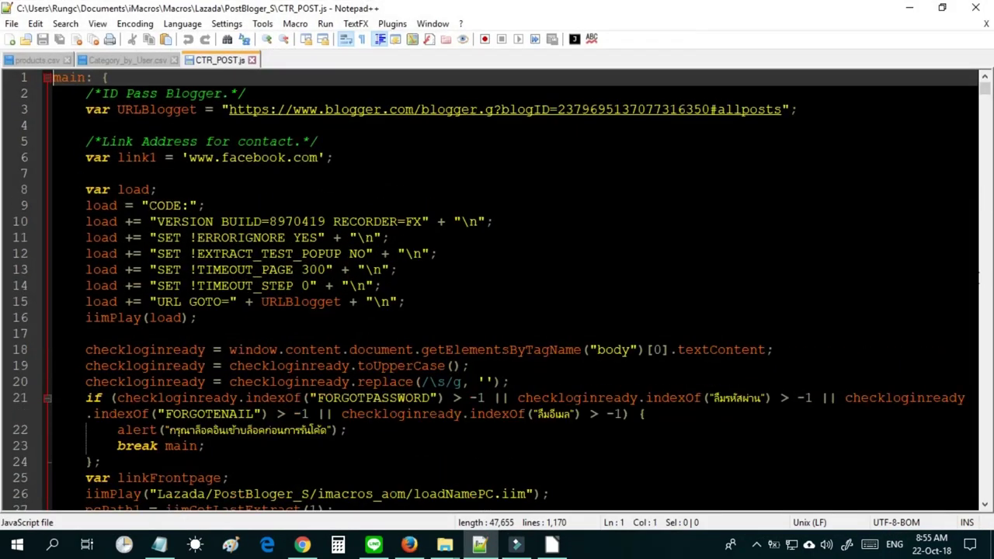
scroll(991, 285, up, 2)
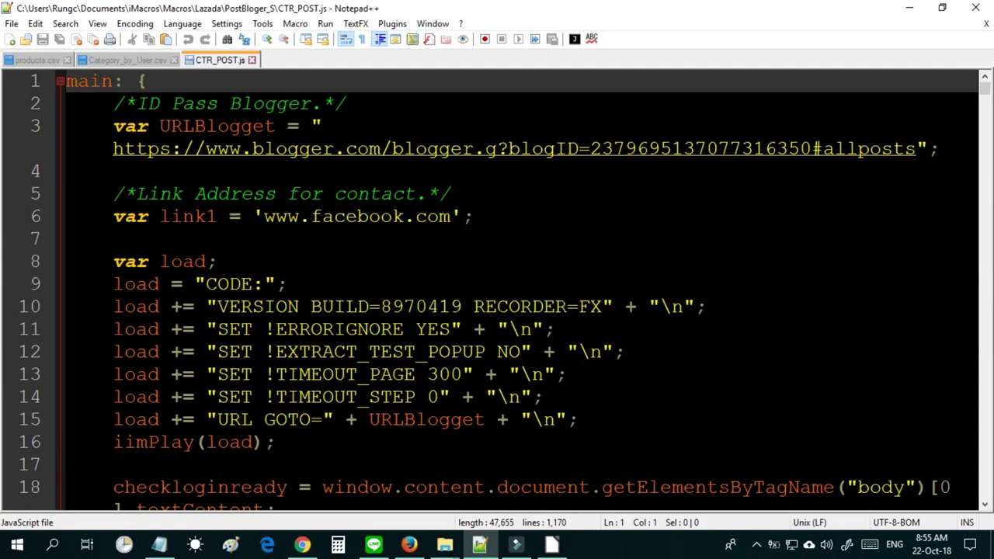
double_click(373, 217)
drag(451, 217, 254, 219)
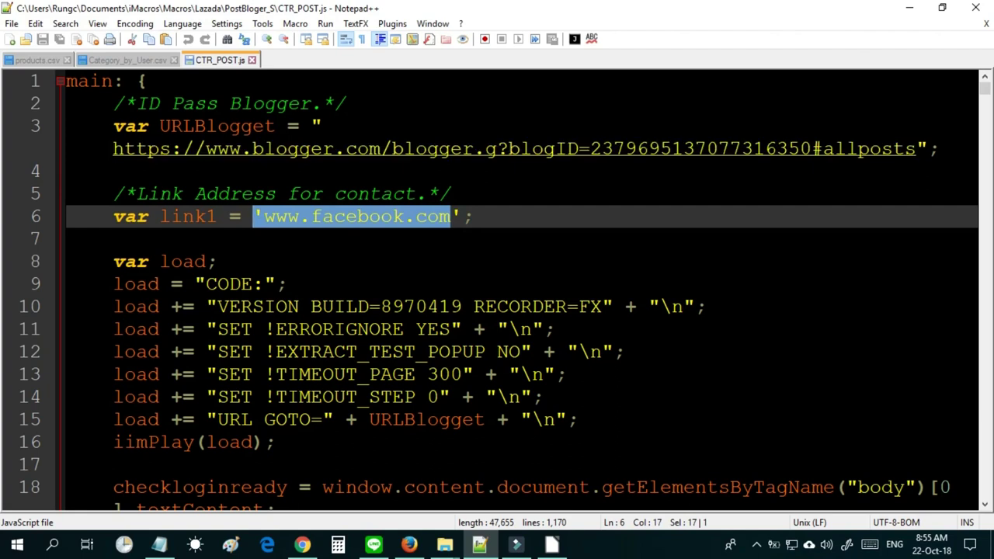
key(ctrl+minus)
key(ctrl+minus)
key(ctrl+minus)
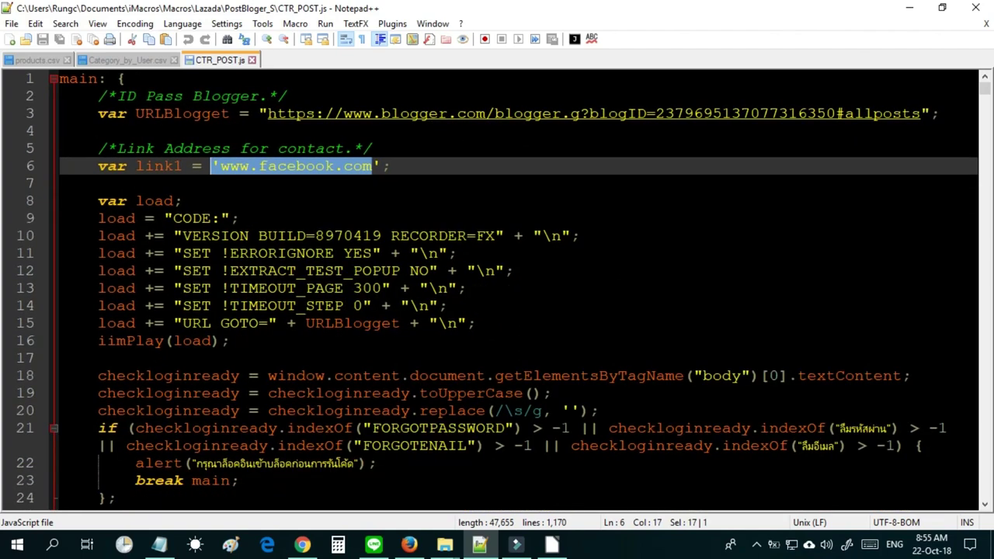
click(388, 151)
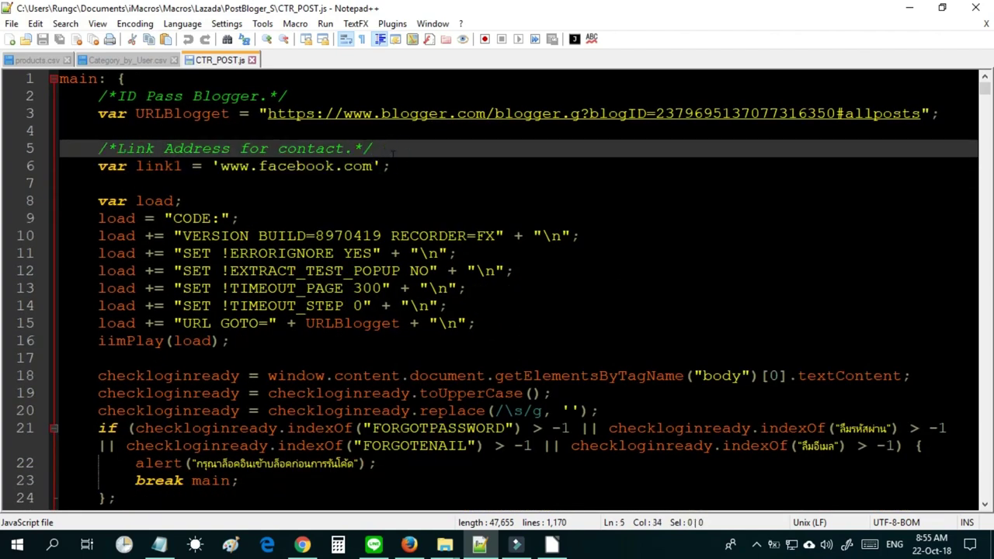
Replace line 3's URL with the copied Blogger All posts address, save, and minimize Notepad++.
click(408, 545)
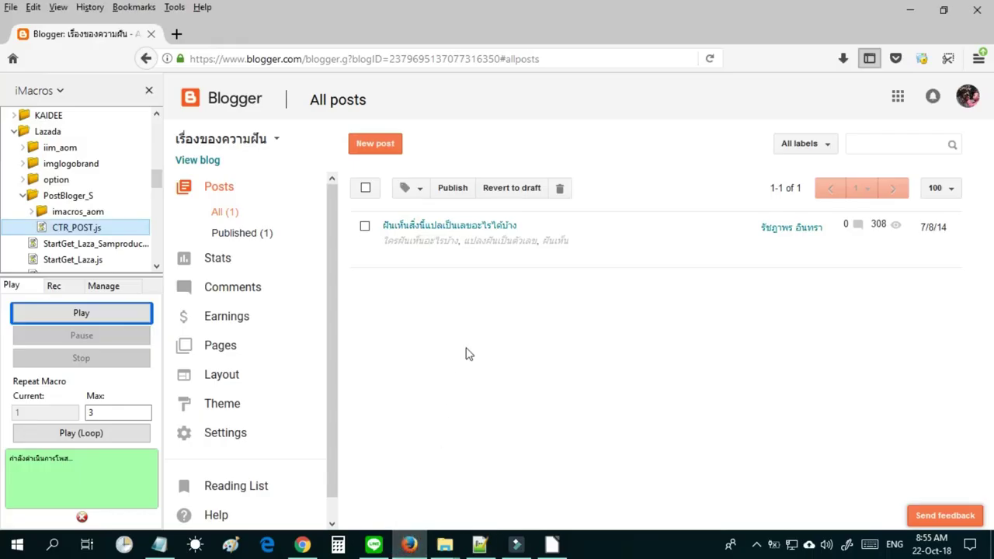
click(541, 59)
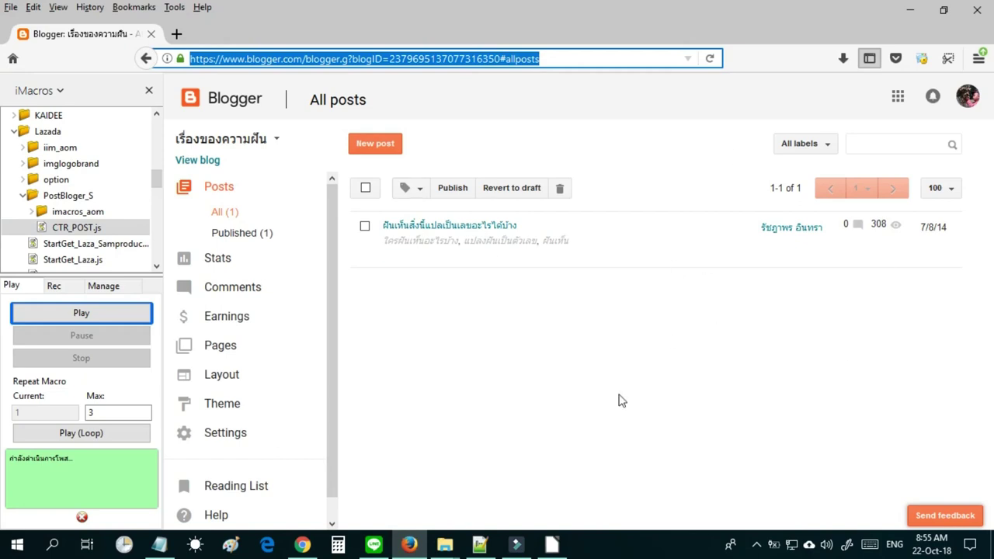
double_click(549, 59)
drag(549, 59, 186, 57)
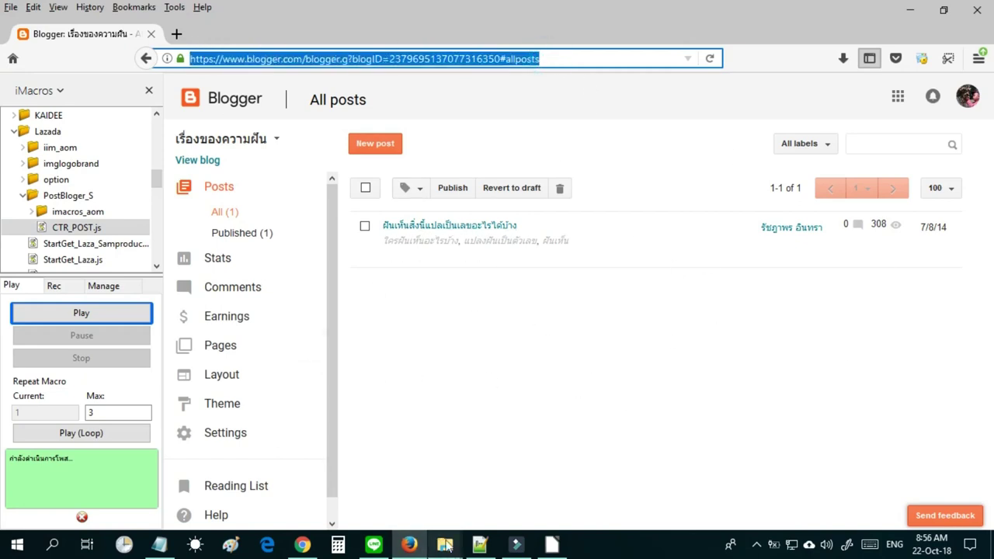
click(477, 544)
drag(268, 113, 921, 113)
key(ctrl+c)
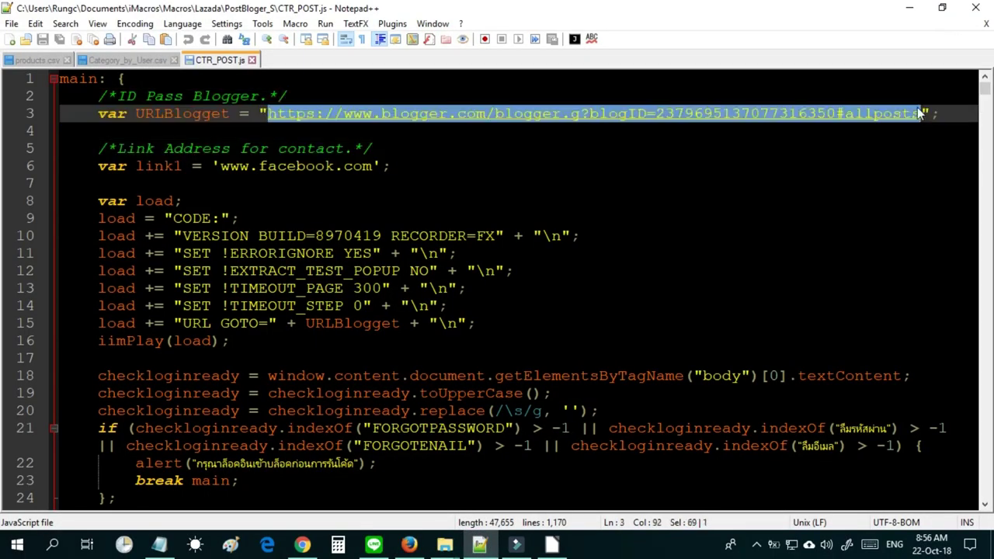
key(Delete)
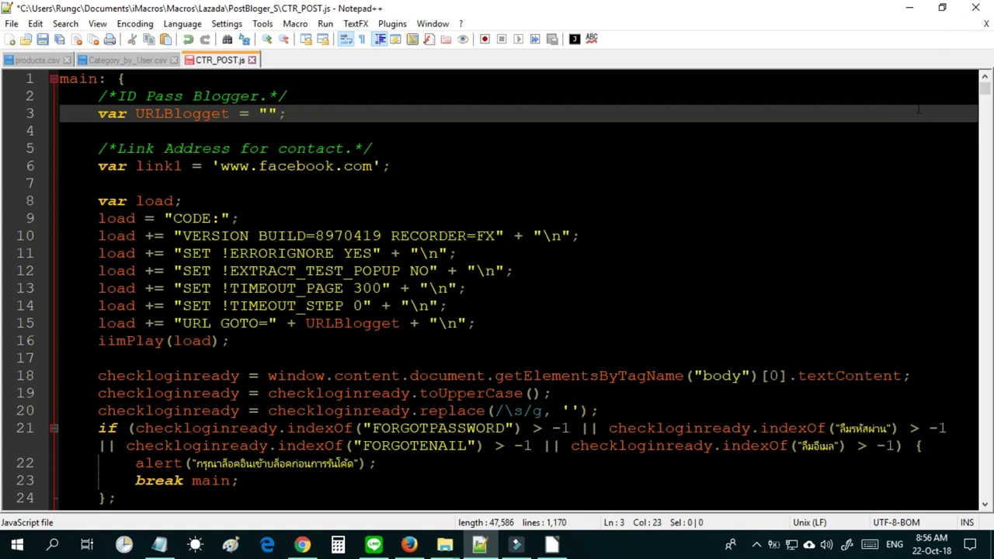
key(ctrl+v)
key(ctrl+s)
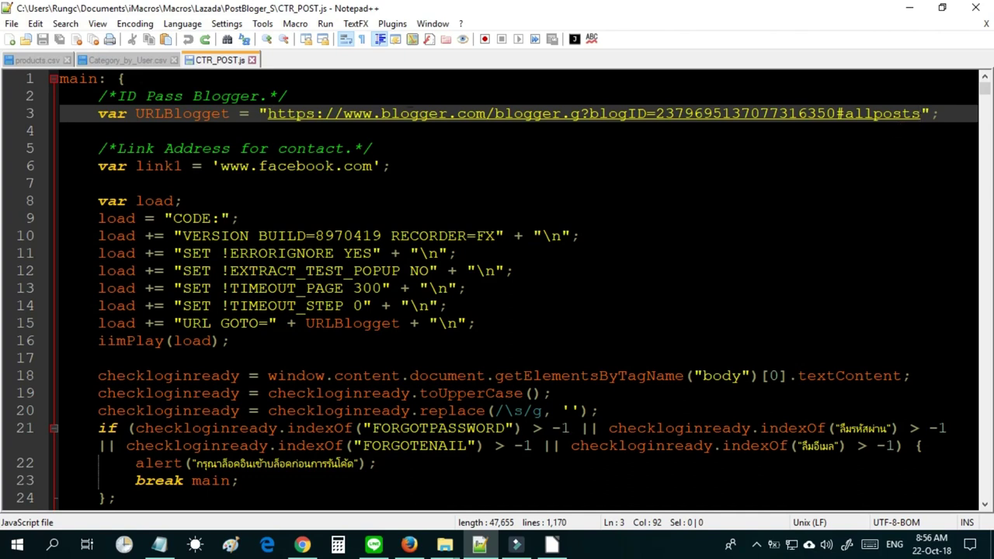
drag(373, 166, 221, 166)
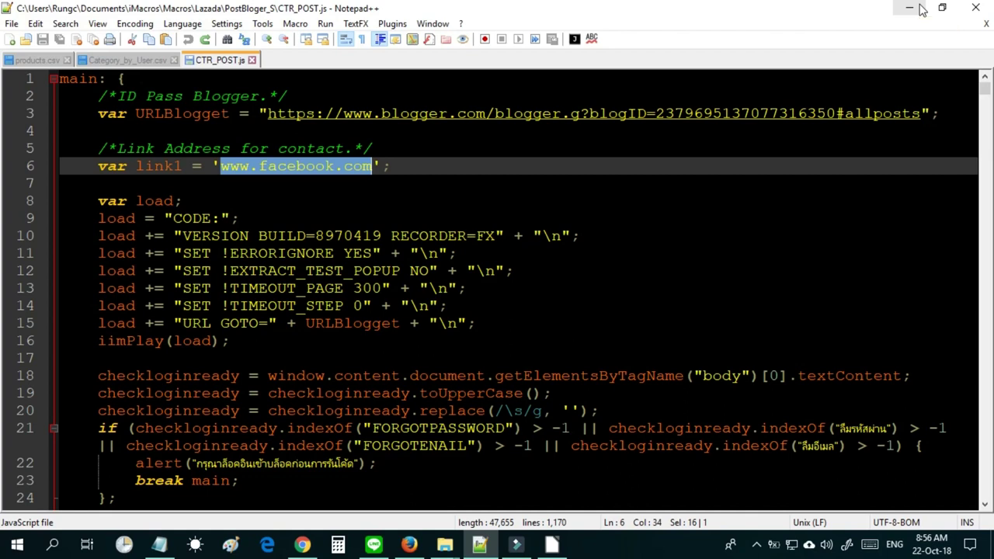
click(909, 8)
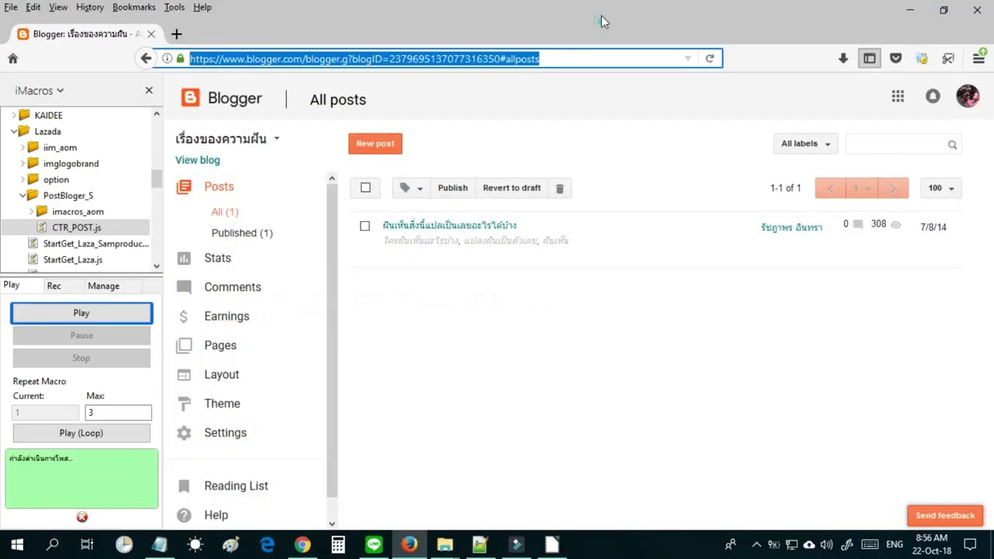
Run CTR_POST.js, which reads 8 rows from Category_by_User.csv and opens Blogger's new-post editor.
click(574, 329)
click(64, 228)
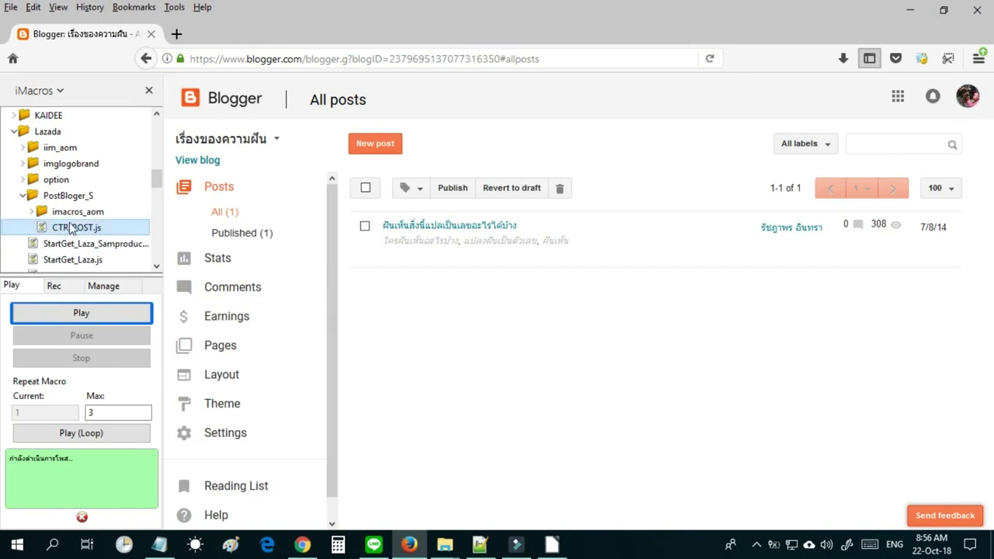
double_click(89, 230)
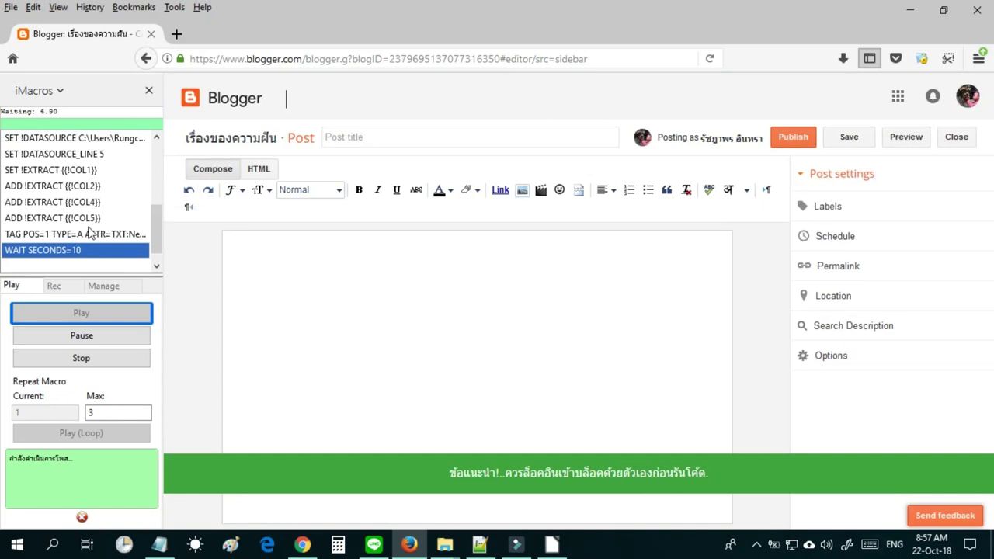
drag(455, 473, 707, 471)
click(720, 478)
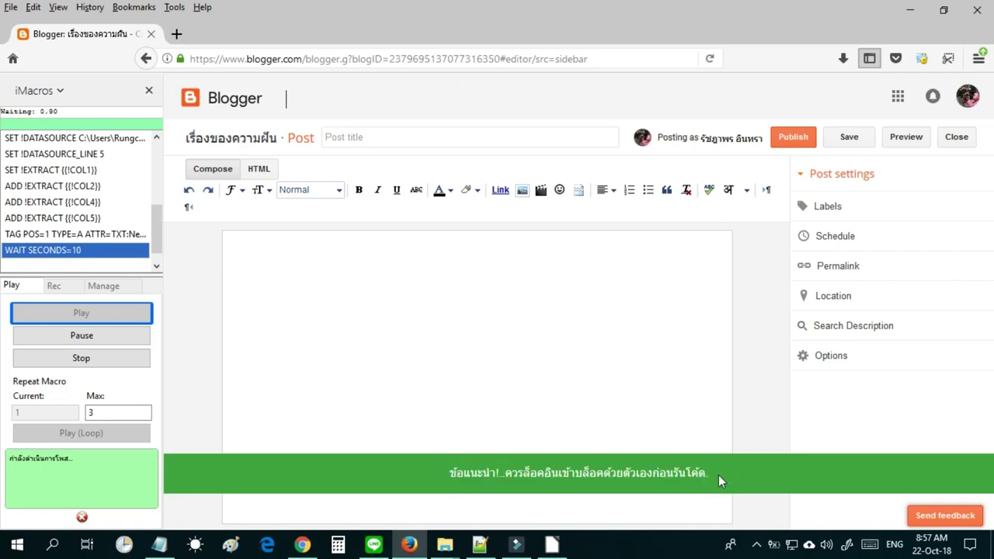
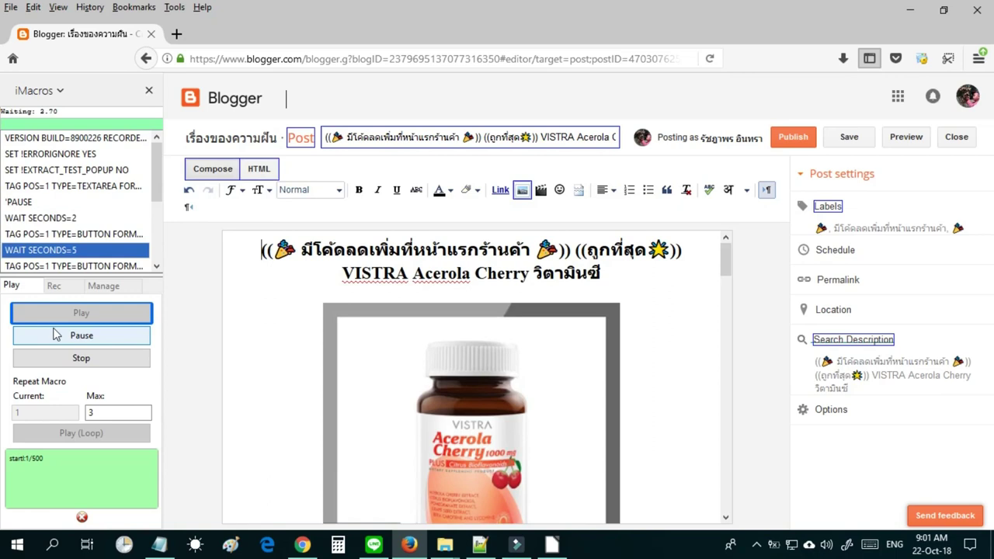
Pause the macro to review the VISTRA Acerola Cherry post, then resume it so the post publishes.
click(56, 334)
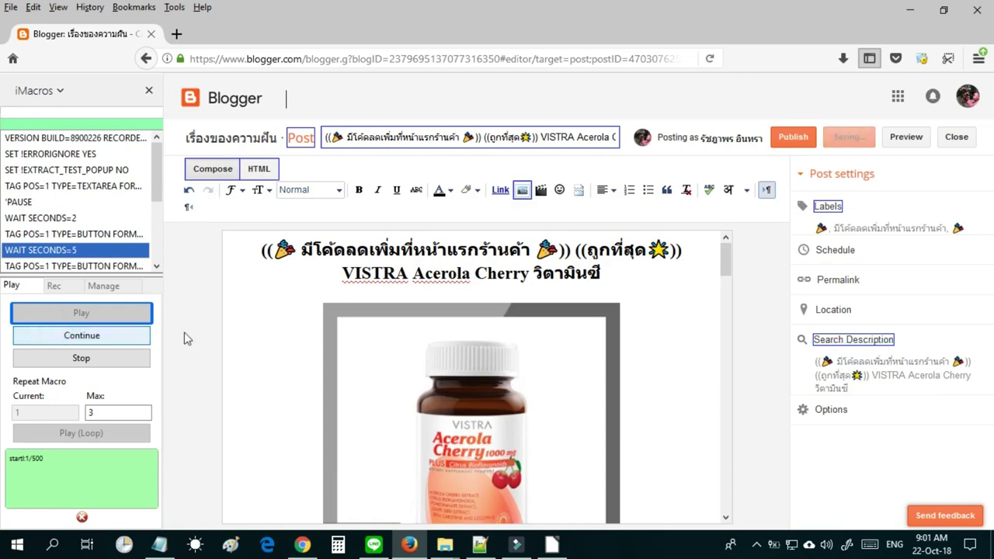
mouse_move(727, 268)
mouse_down()
mouse_move(731, 323)
mouse_move(726, 342)
mouse_move(720, 312)
mouse_move(704, 497)
mouse_move(721, 253)
mouse_up()
click(139, 337)
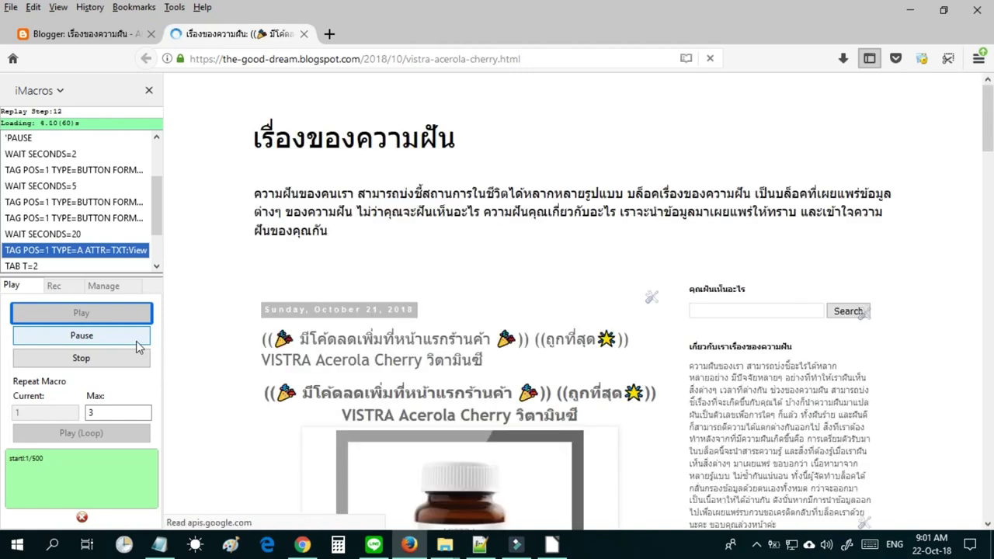
Pause the macro and scroll down the live VISTRA Acerola Cherry post and the macro list.
click(139, 347)
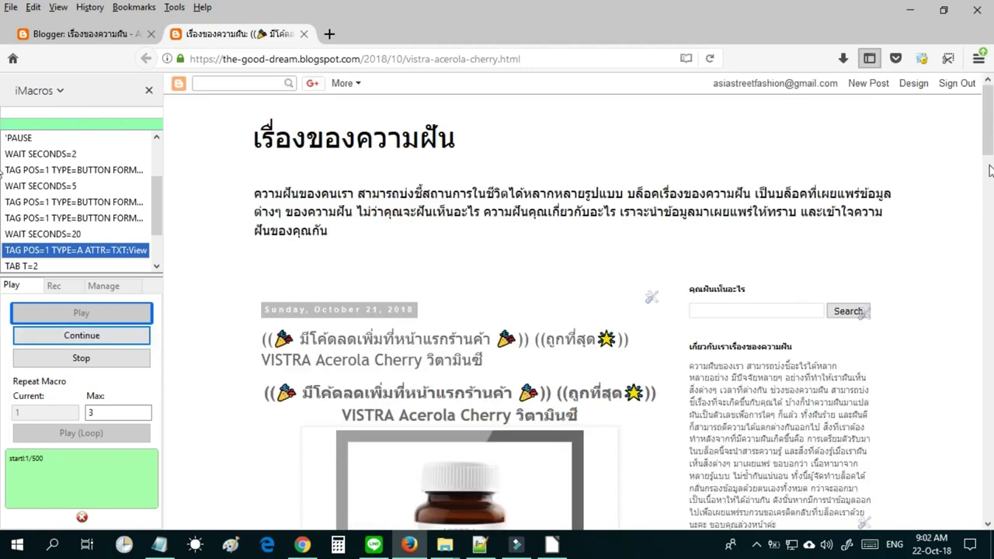
drag(988, 117, 991, 167)
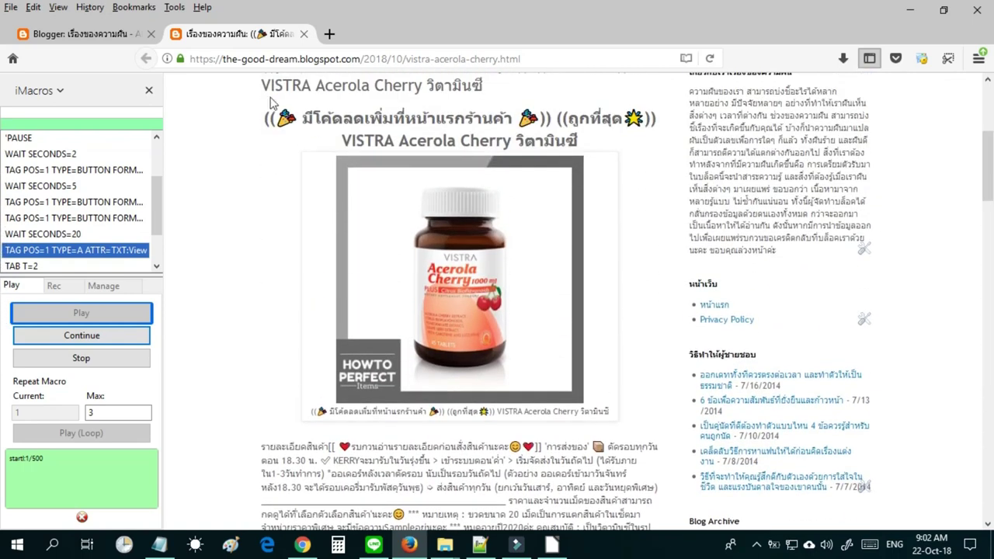
drag(154, 217, 157, 251)
Resume the iMacros run so it keeps creating and publishing the next posts.
click(130, 339)
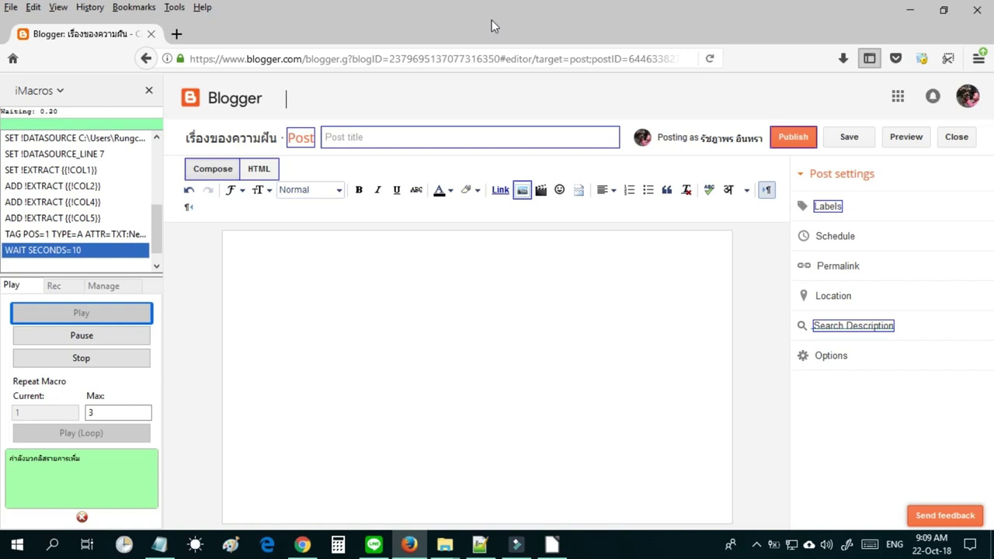
Stop the macro and delete the empty draft and both VISTRA product posts from All posts.
click(72, 365)
click(962, 141)
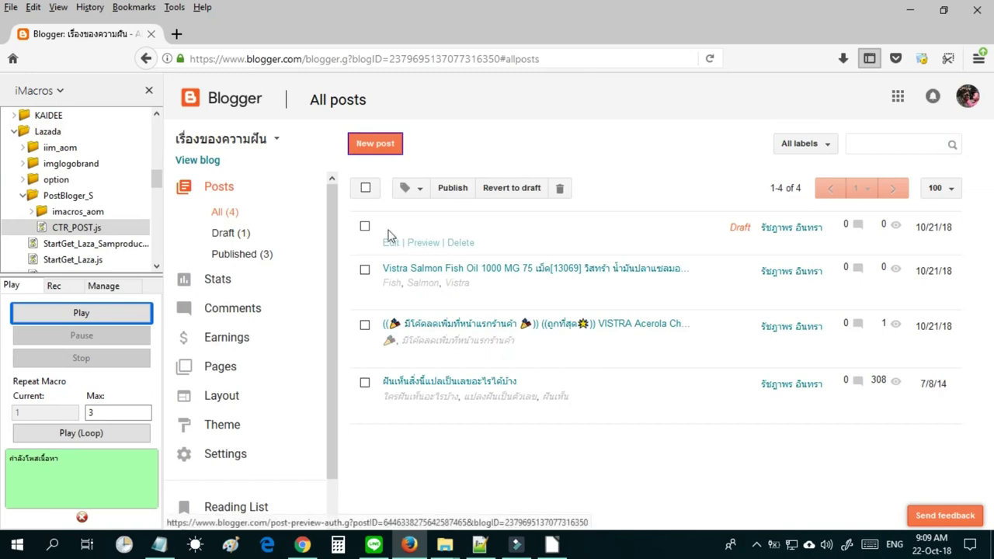
click(364, 226)
click(364, 270)
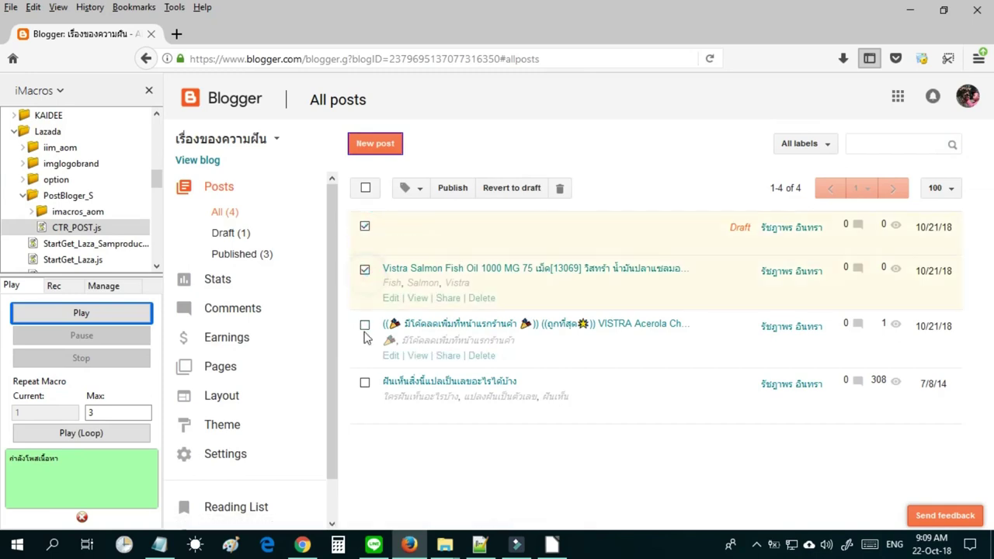
click(364, 325)
click(558, 192)
click(581, 274)
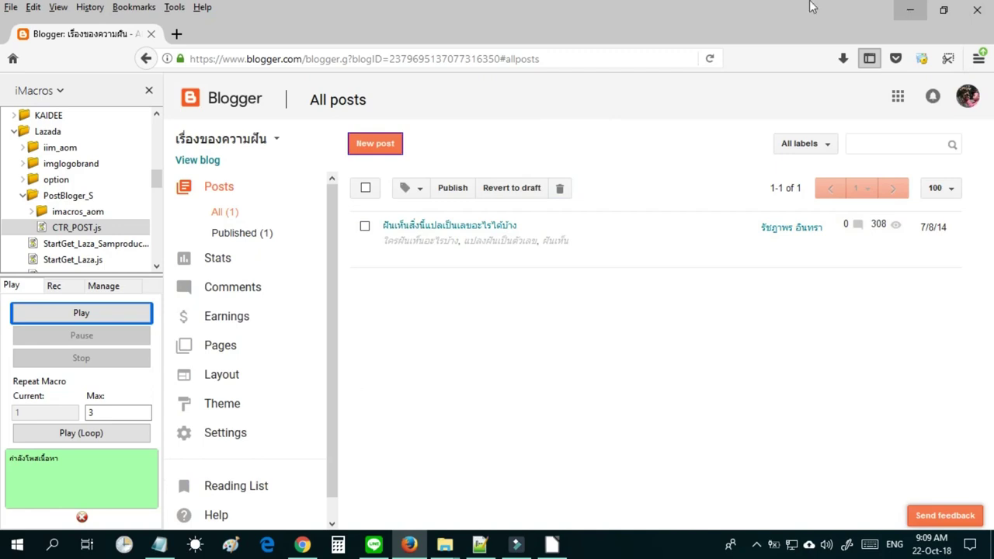
click(25, 198)
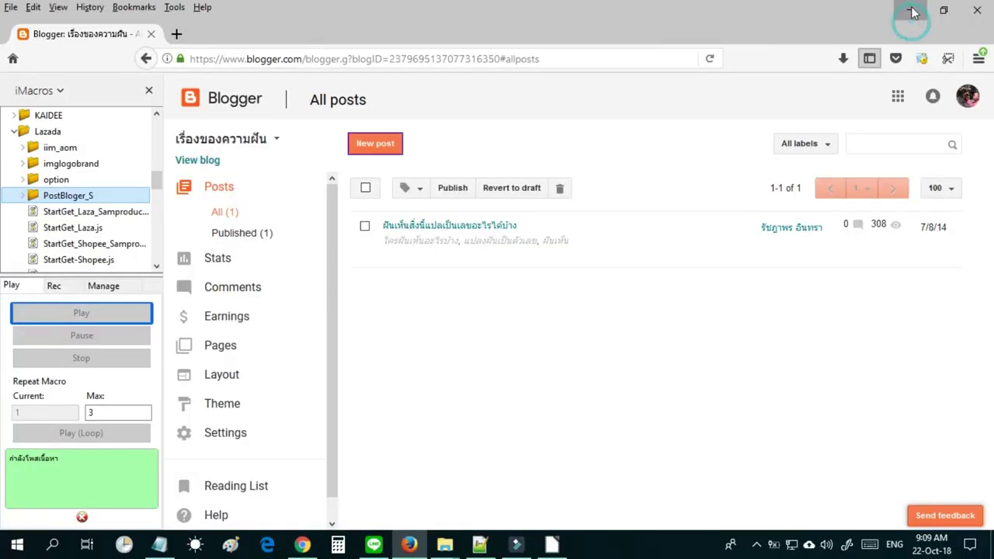
click(914, 12)
Show the bare desktop and move the Lazada folder to the lower right.
click(992, 546)
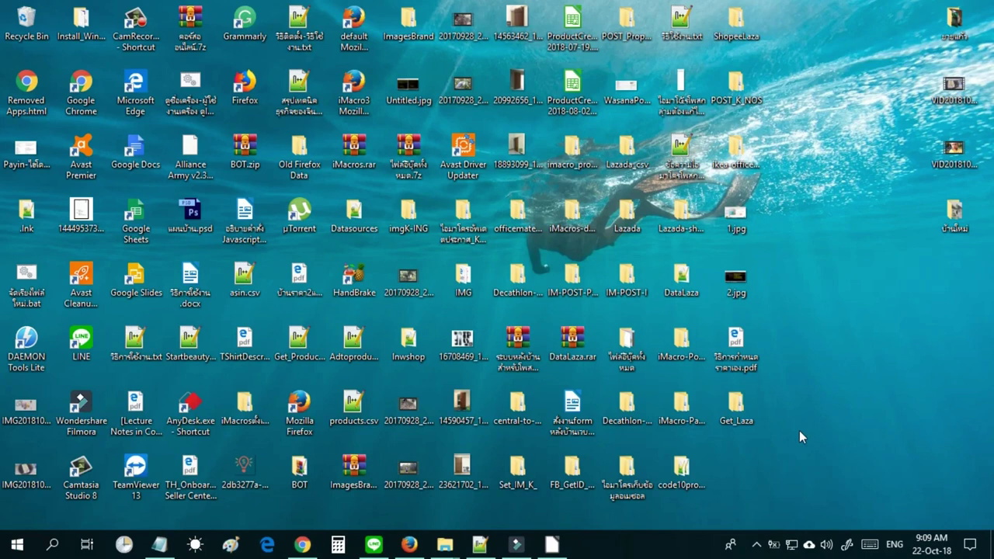
click(740, 404)
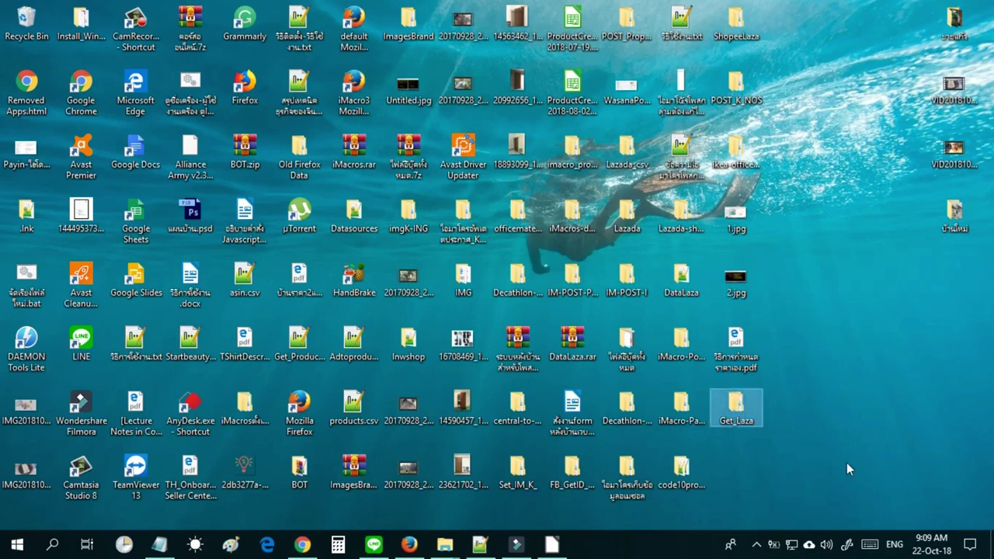
click(849, 469)
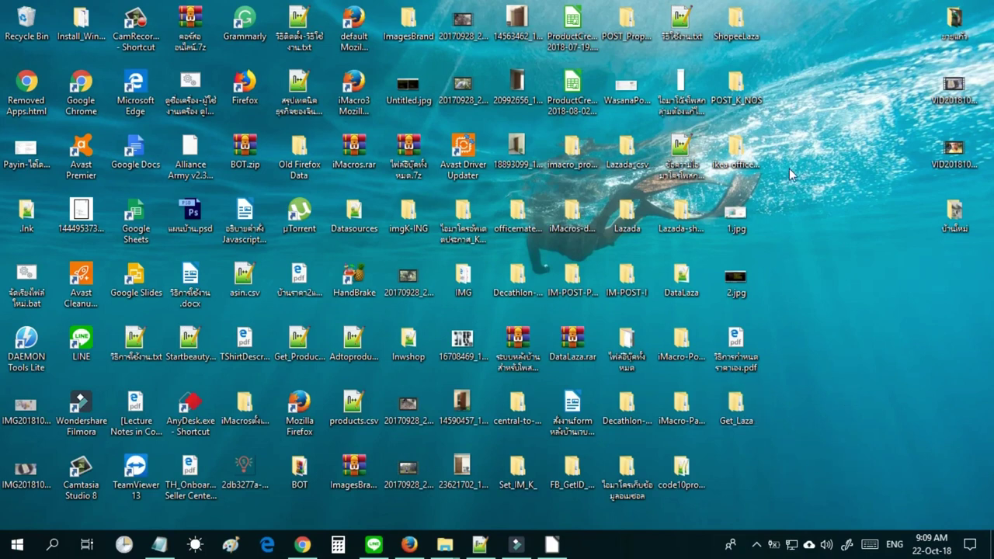
drag(634, 220, 929, 407)
click(792, 405)
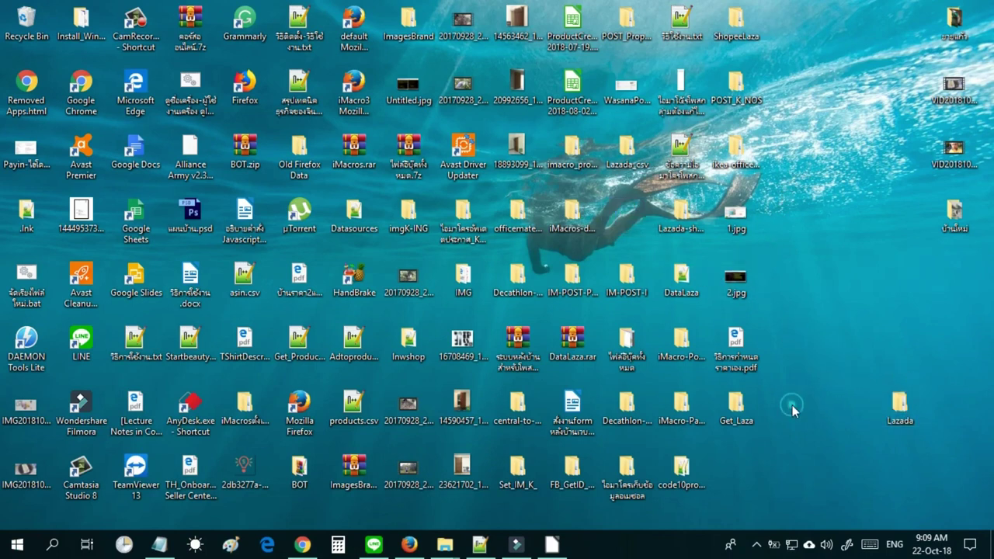
Rearrange the desktop icons with the desktop's Sort by options.
right_click(805, 377)
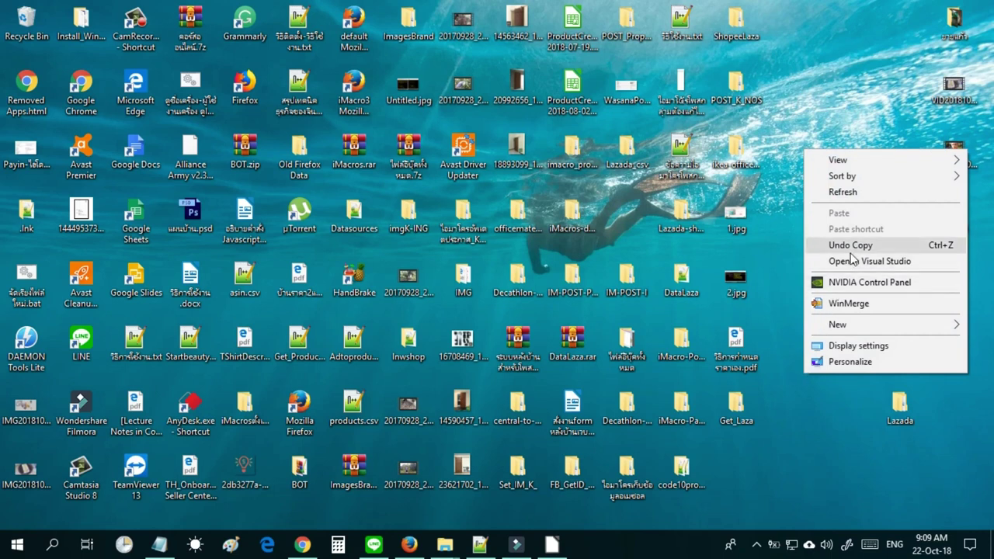
click(795, 486)
right_click(794, 486)
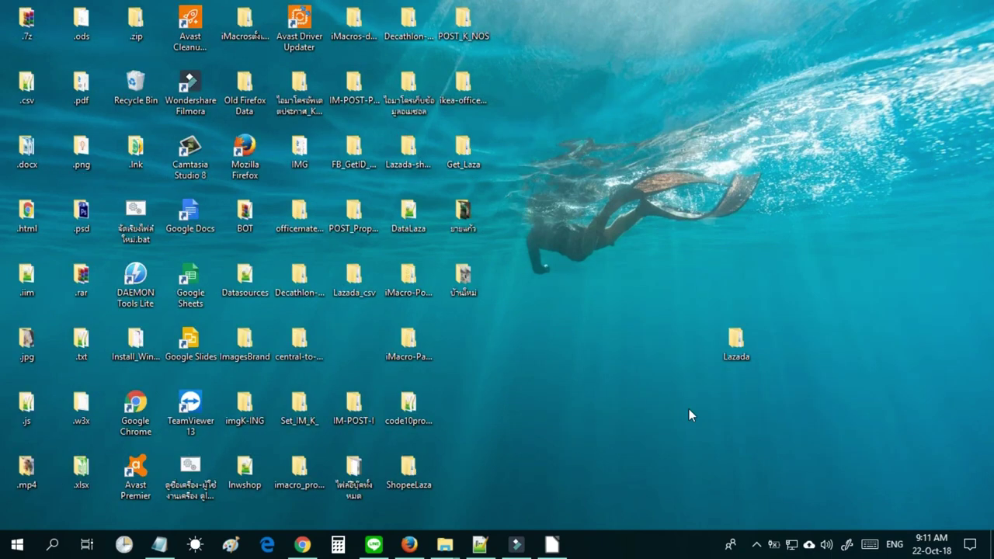
drag(723, 383, 732, 359)
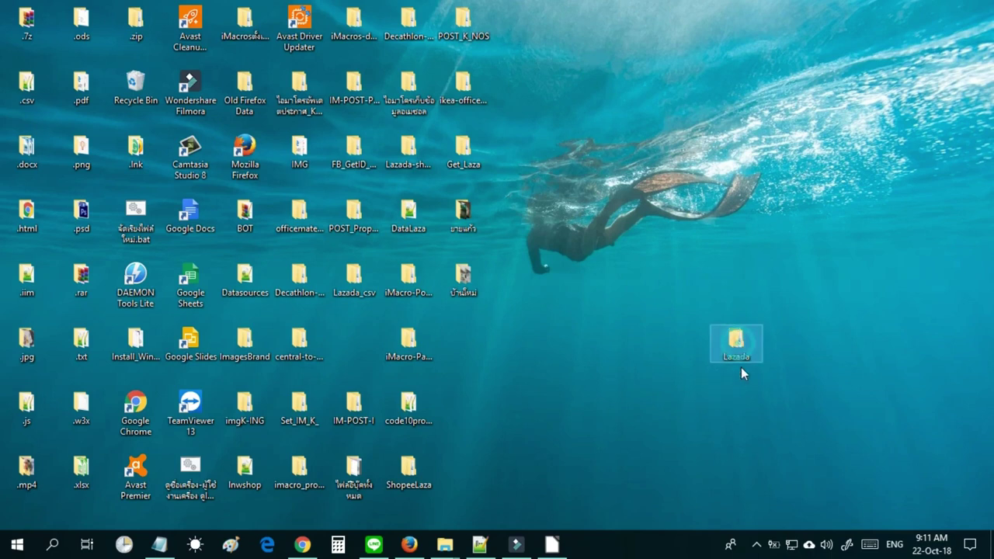
click(742, 389)
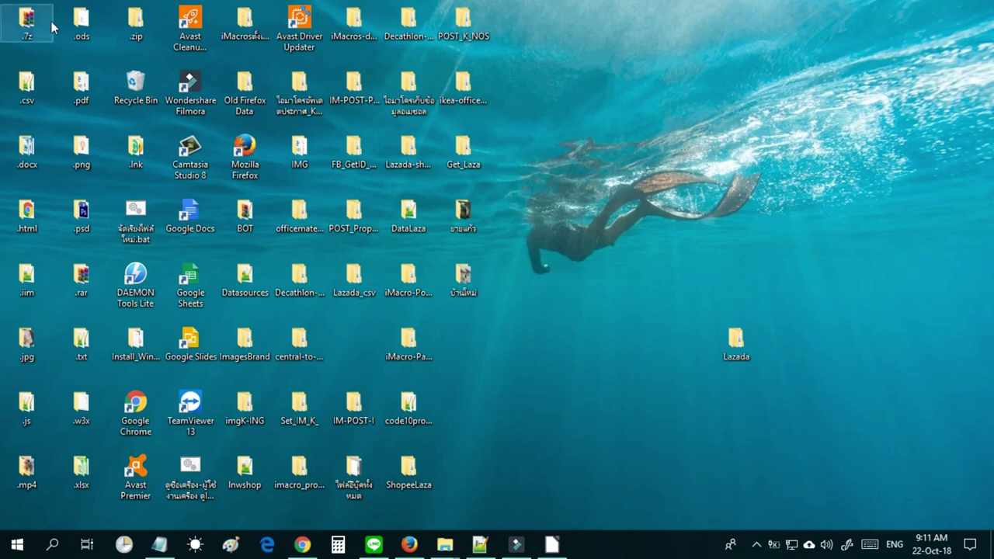
Open the Lazada folder showing Datasources and Macros, restored and sized on the right side.
double_click(27, 22)
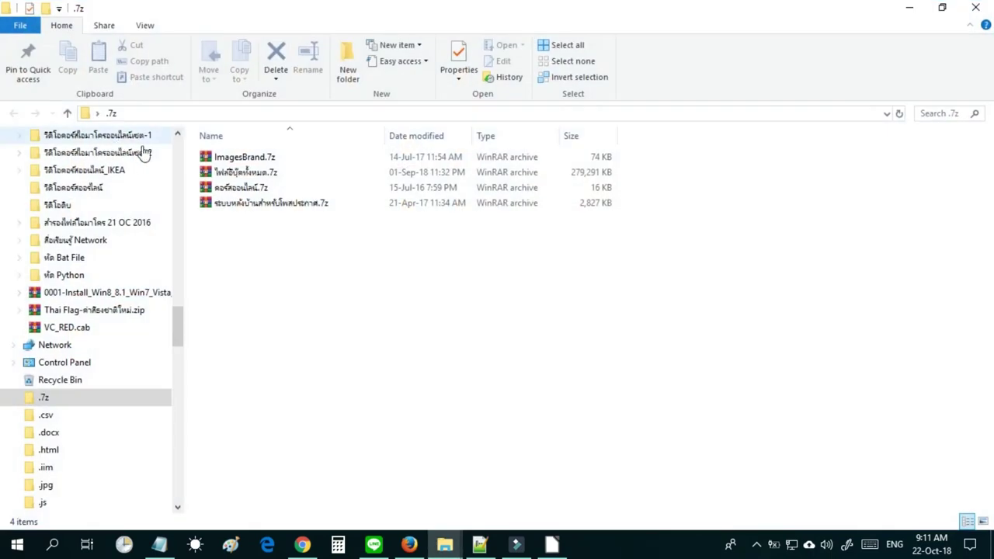
click(978, 8)
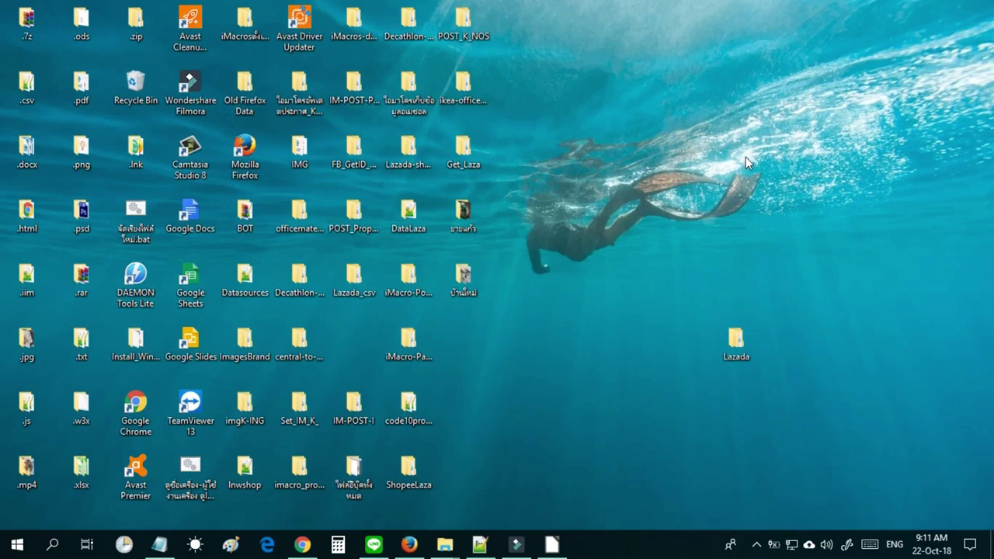
double_click(736, 345)
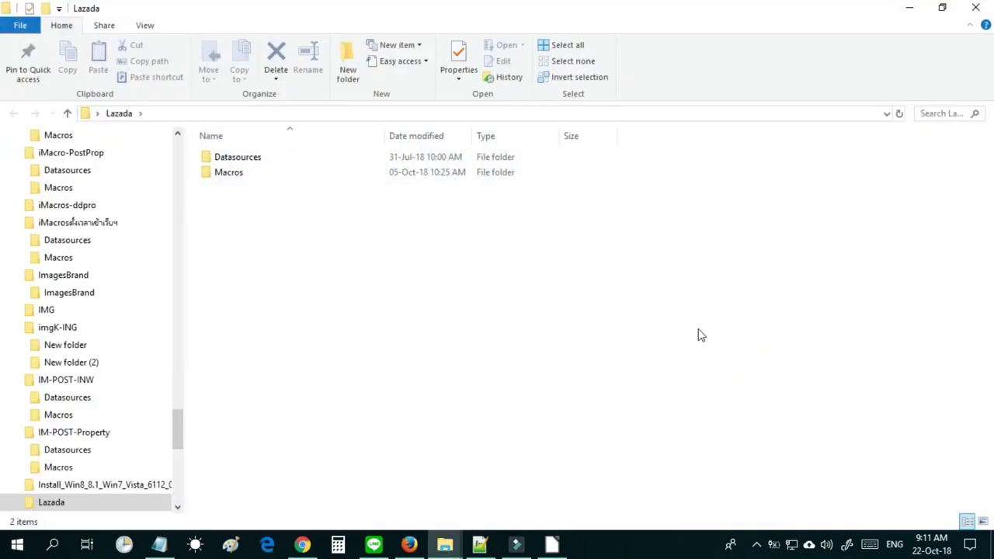
mouse_move(226, 172)
mouse_down()
mouse_move(231, 181)
mouse_move(231, 168)
mouse_up()
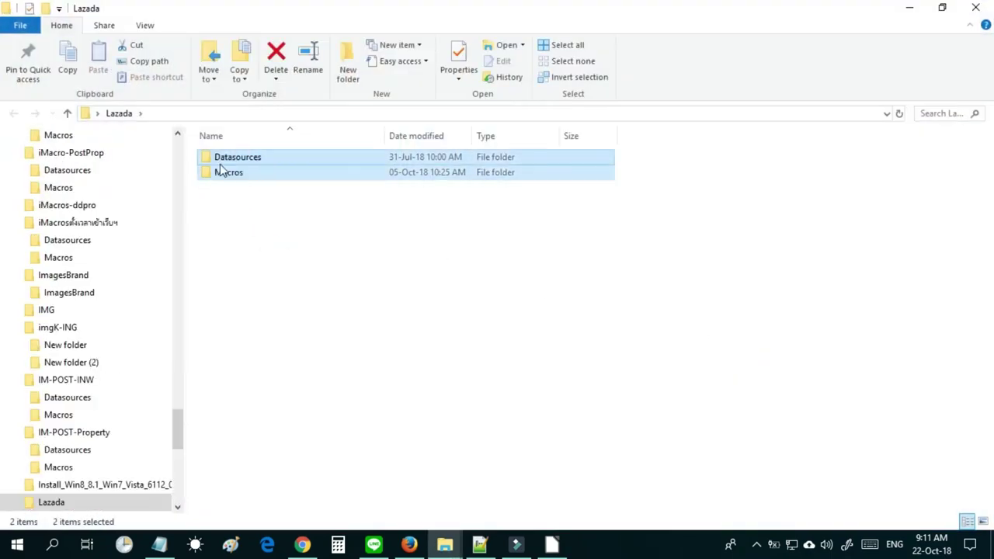
click(273, 235)
click(942, 9)
drag(541, 33, 807, 34)
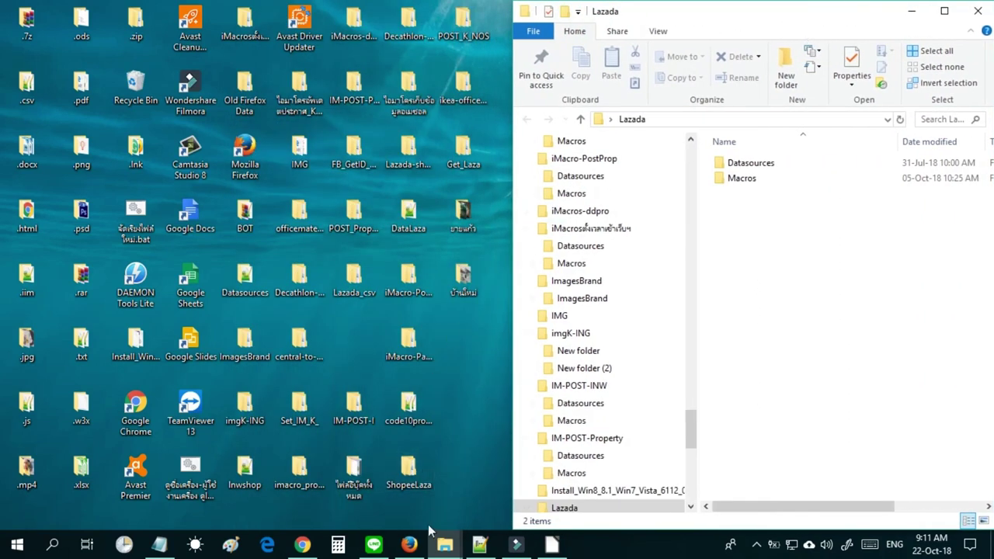
Restore the Record Explorer window and place it, taller, at the upper left.
mouse_move(444, 544)
click(490, 499)
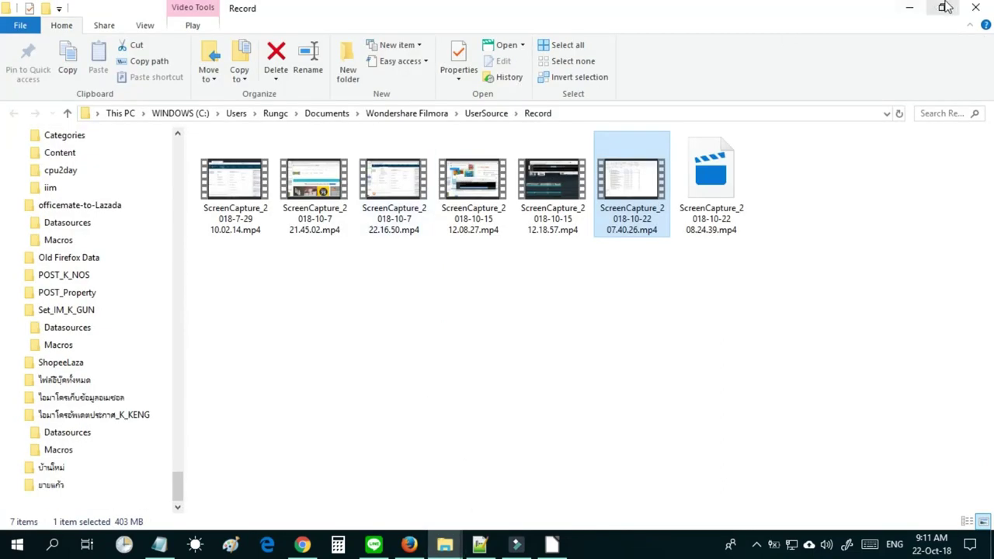
click(942, 8)
drag(583, 51, 361, 18)
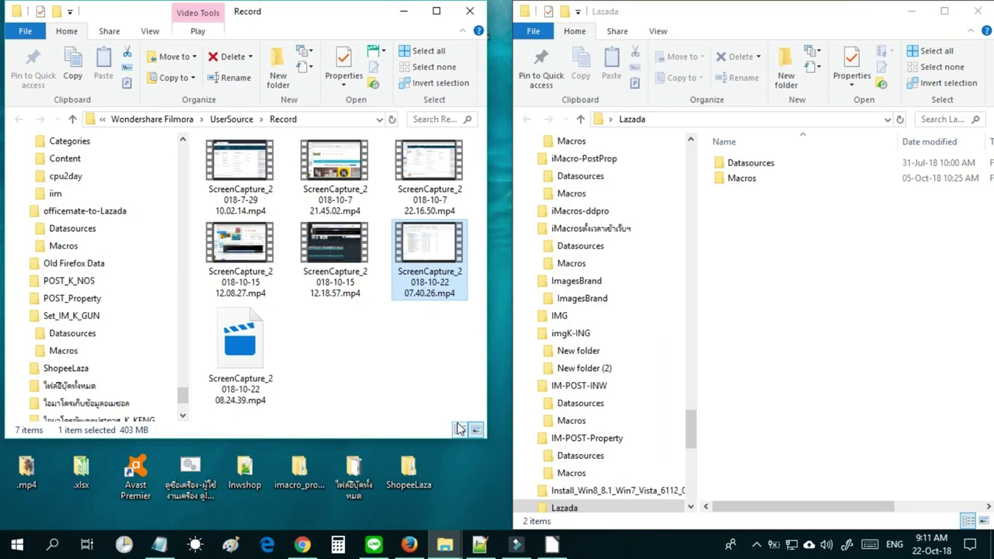
drag(459, 440, 459, 531)
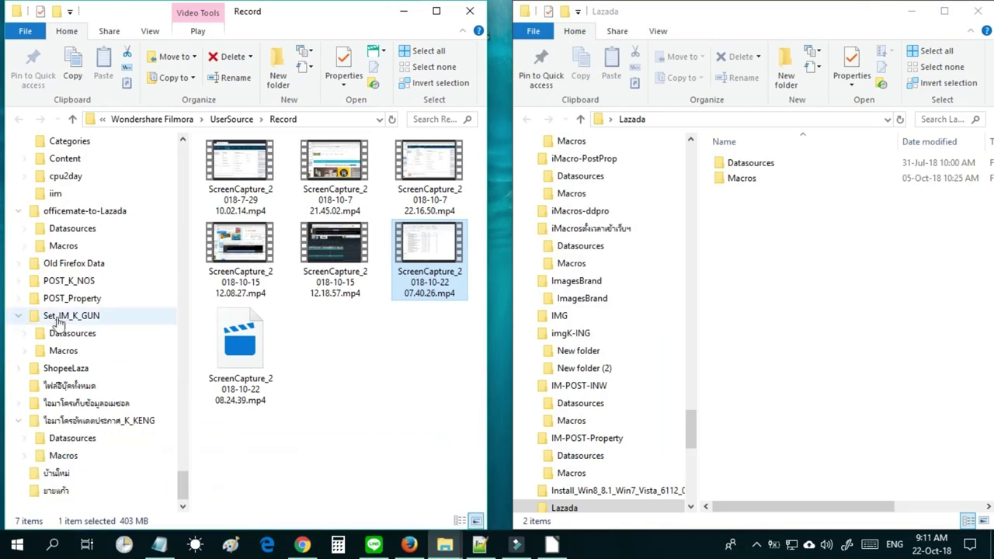
Navigate the left window to Documents\iMacros3 and widen it to show file types.
drag(188, 488, 203, 167)
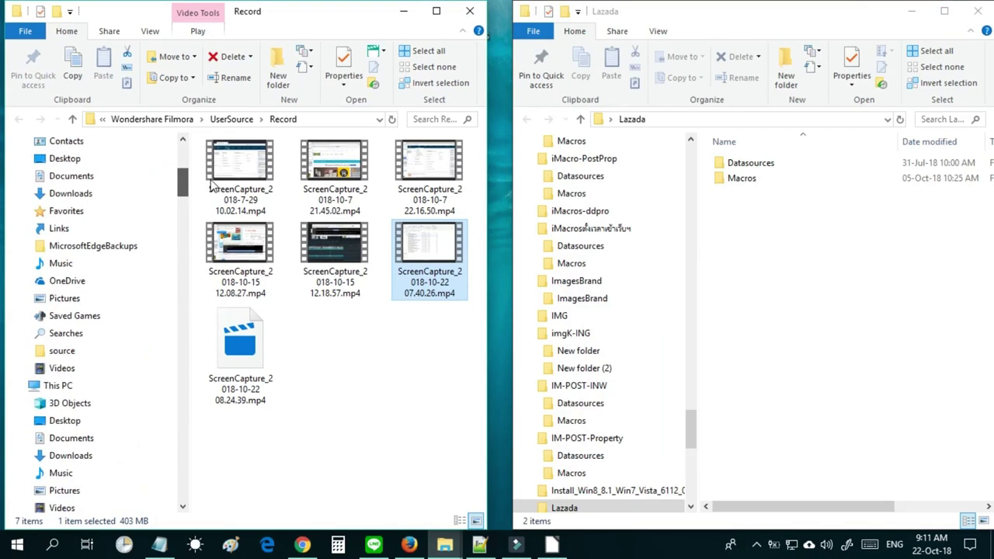
click(124, 176)
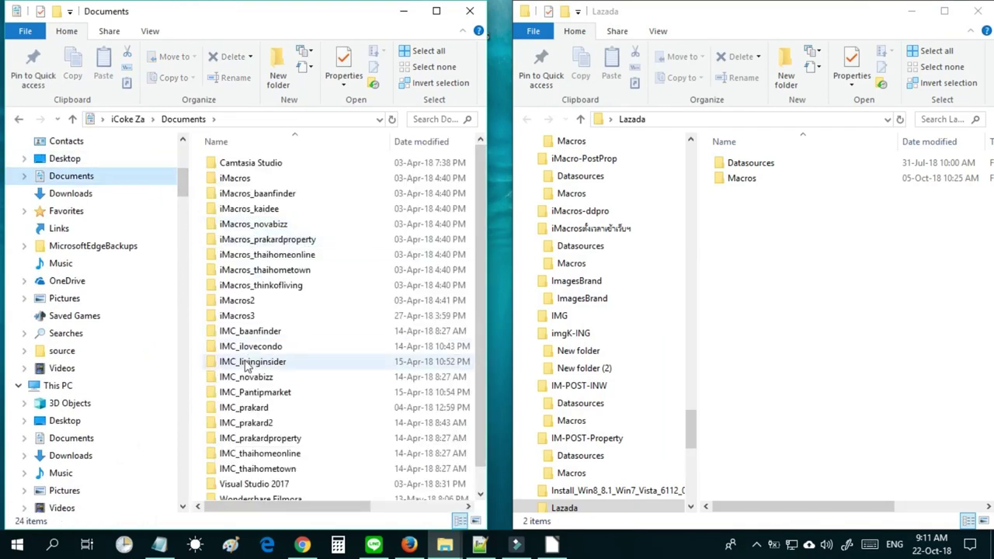
click(245, 322)
double_click(244, 322)
click(251, 257)
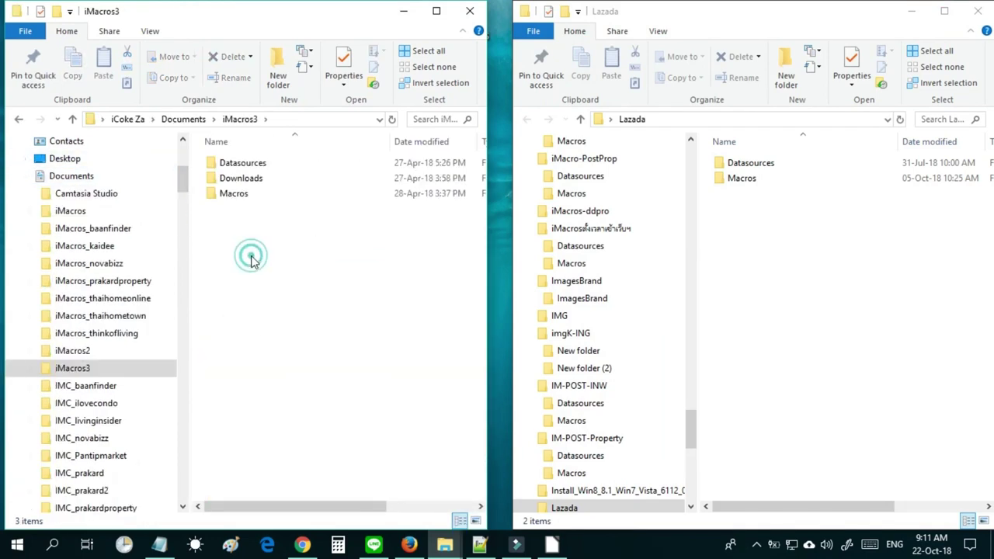
drag(486, 258, 509, 258)
drag(264, 233, 219, 160)
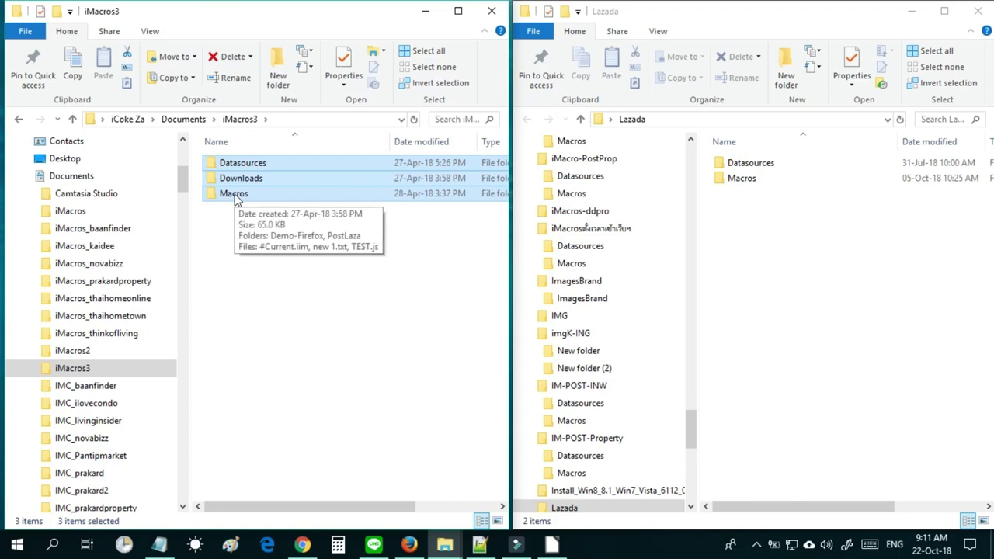
click(256, 233)
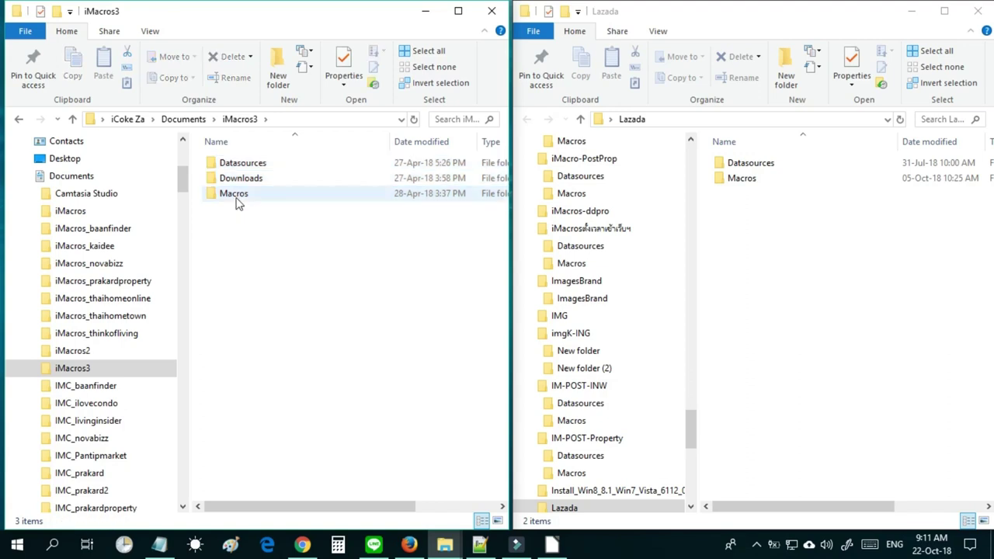
click(238, 166)
Compare the Datasources and Macros folders in iMacros3 with Lazada's two folders.
drag(755, 223, 721, 160)
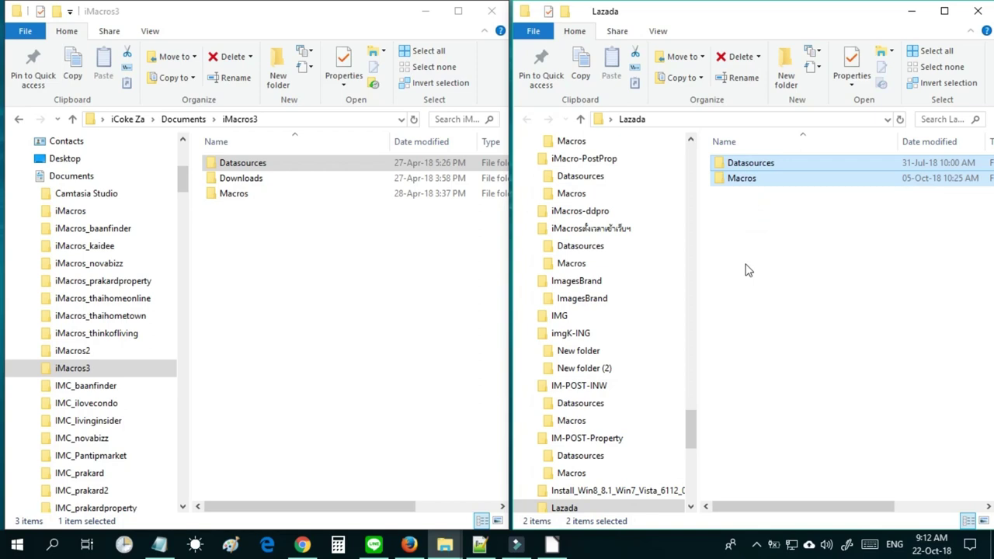
click(223, 198)
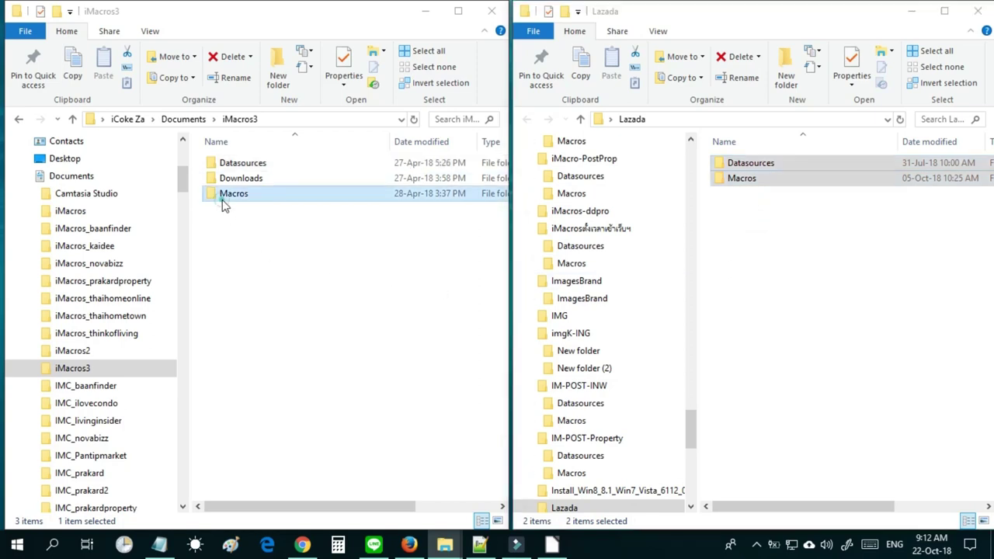
click(233, 164)
click(234, 195)
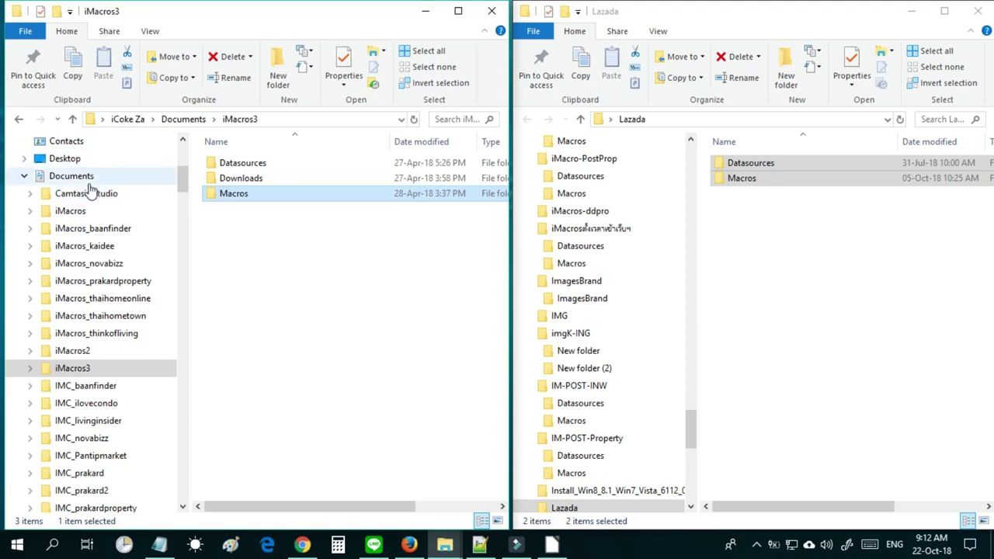
drag(183, 178, 184, 159)
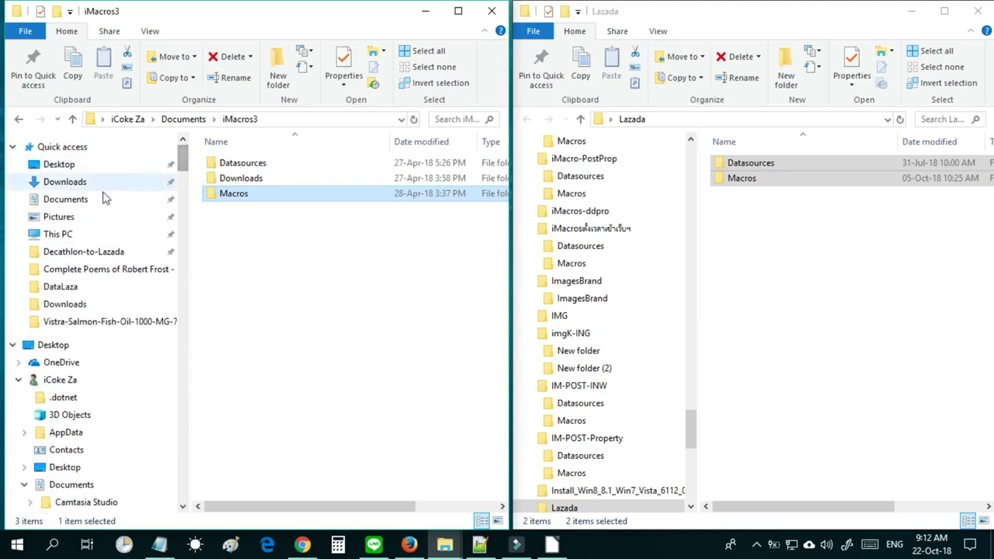
Return to Documents and reopen the iMacros3 folder in the left window.
click(66, 200)
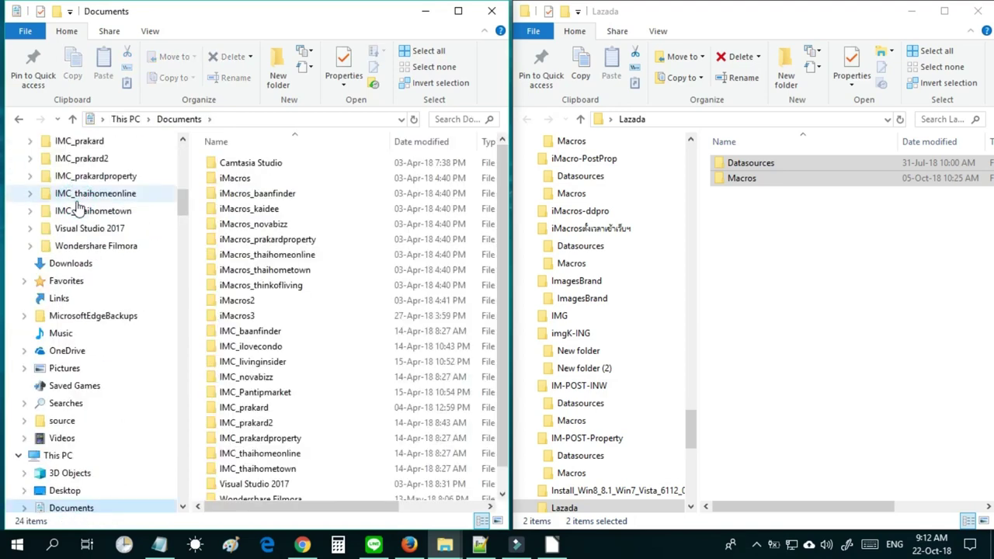
click(237, 183)
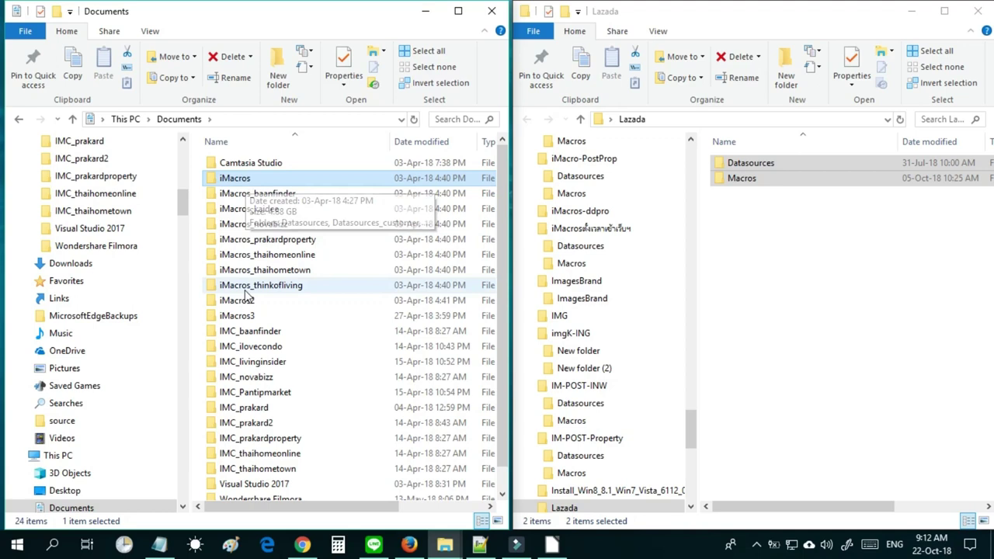
click(255, 320)
double_click(252, 317)
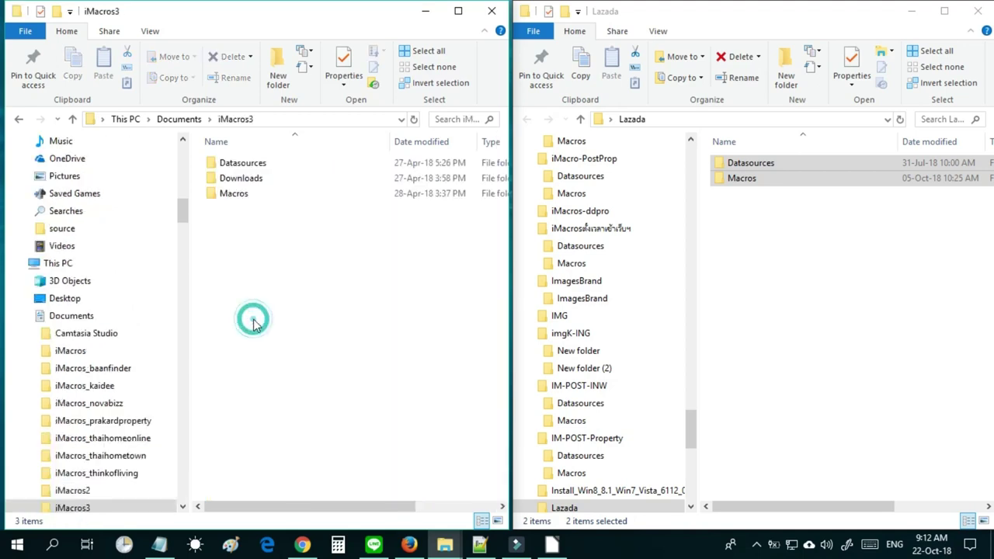
click(236, 264)
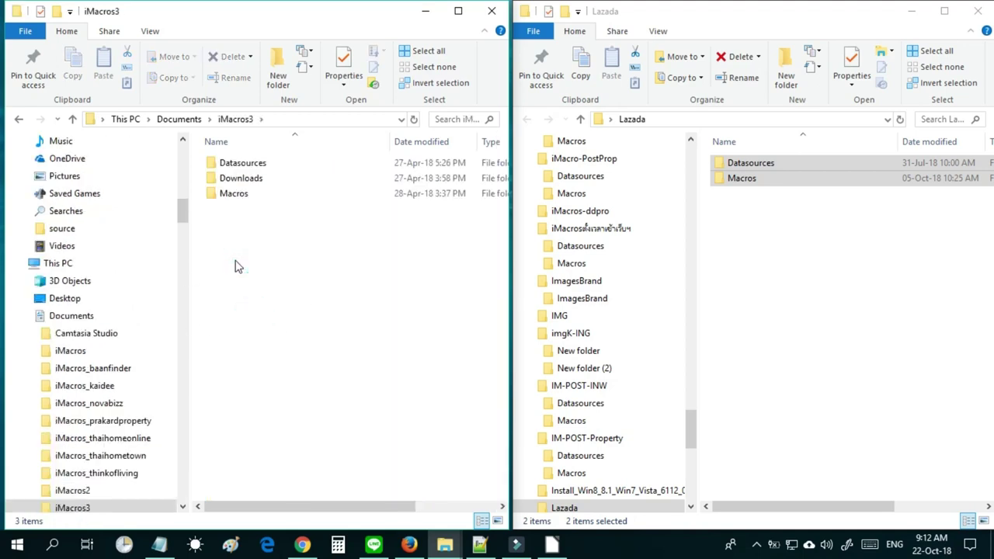
Open Lazada's Datasources folder and select namePC.csv beside DataLaza.
click(837, 264)
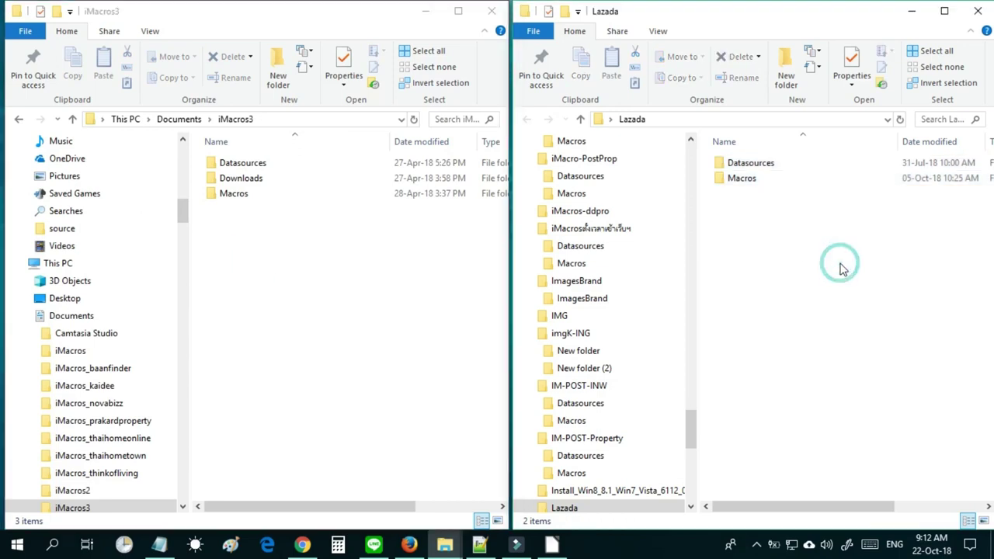
click(732, 167)
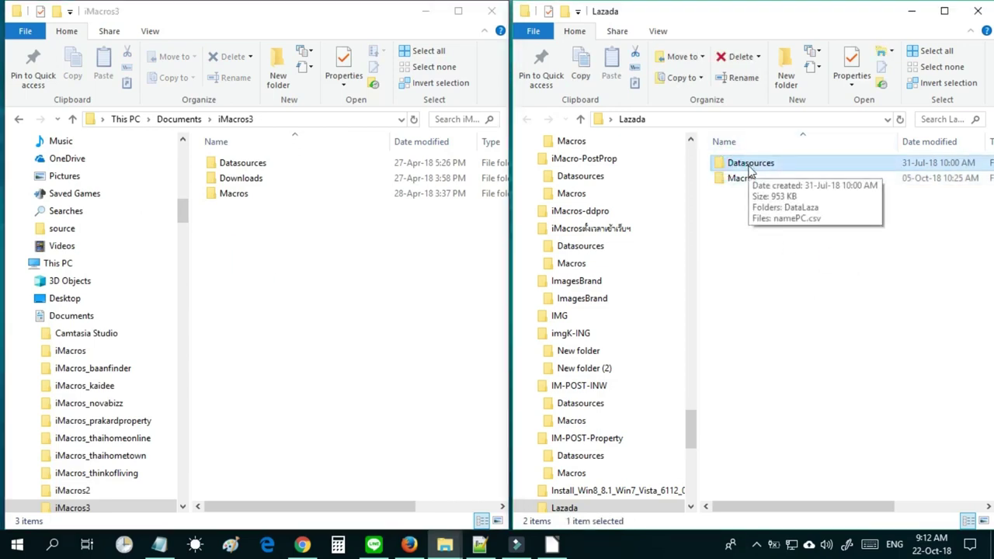
double_click(750, 165)
click(772, 257)
drag(759, 224, 754, 167)
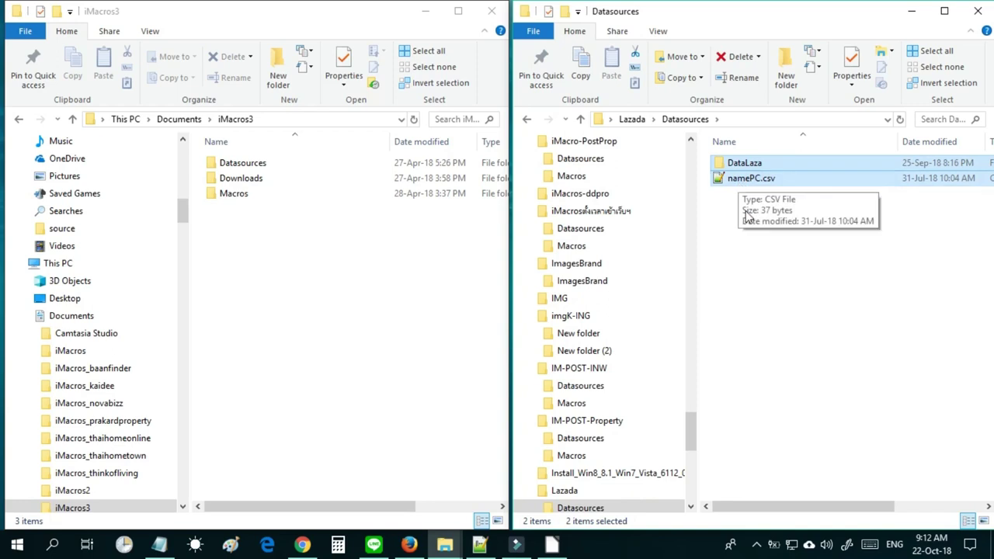
click(735, 240)
click(742, 182)
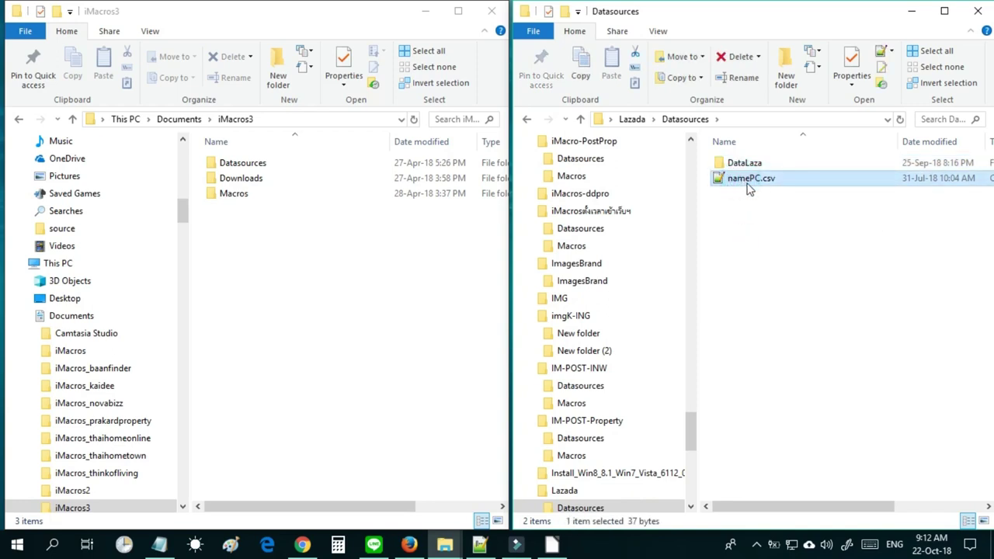
Open namePC.csv in Notepad and select the iMacros folder name in its path.
right_click(748, 188)
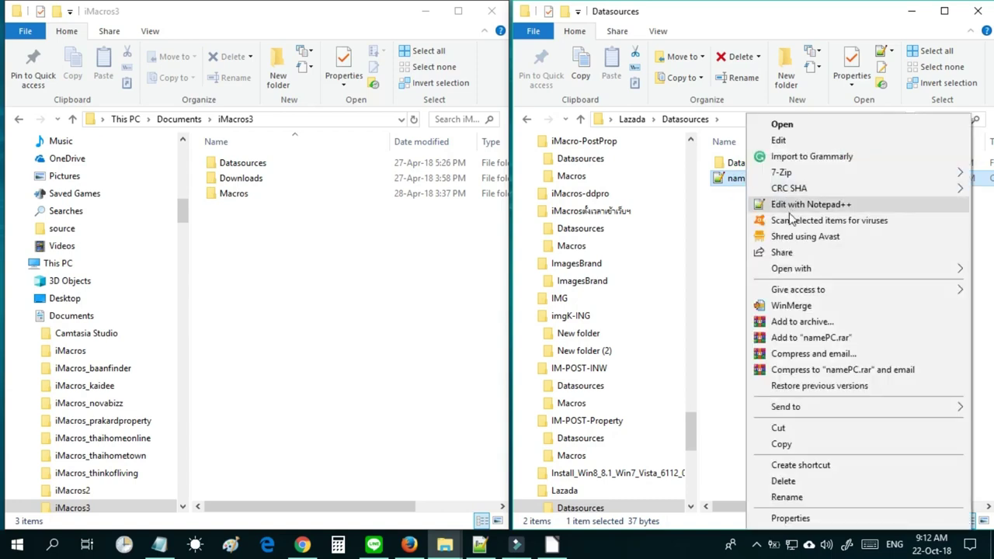
mouse_move(796, 271)
click(654, 301)
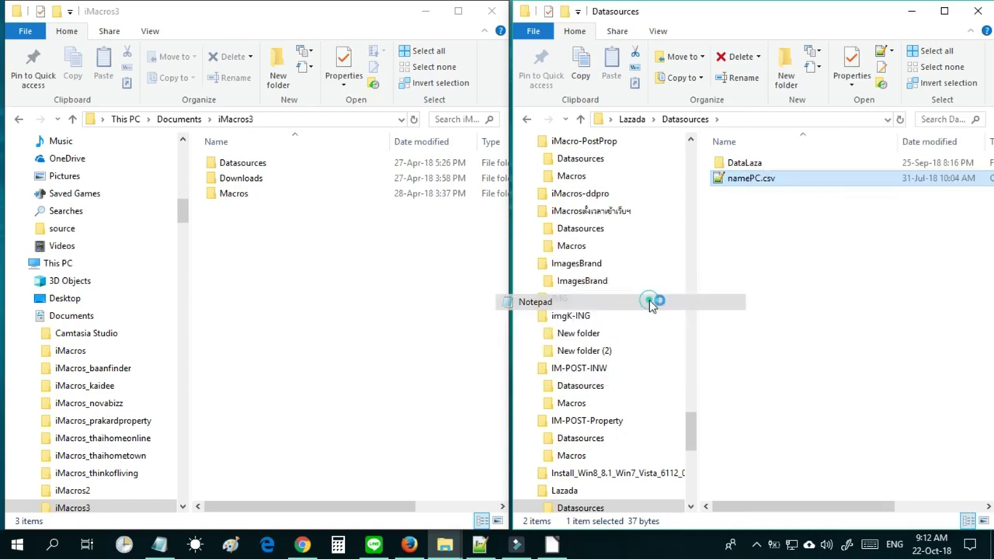
drag(223, 296, 13, 296)
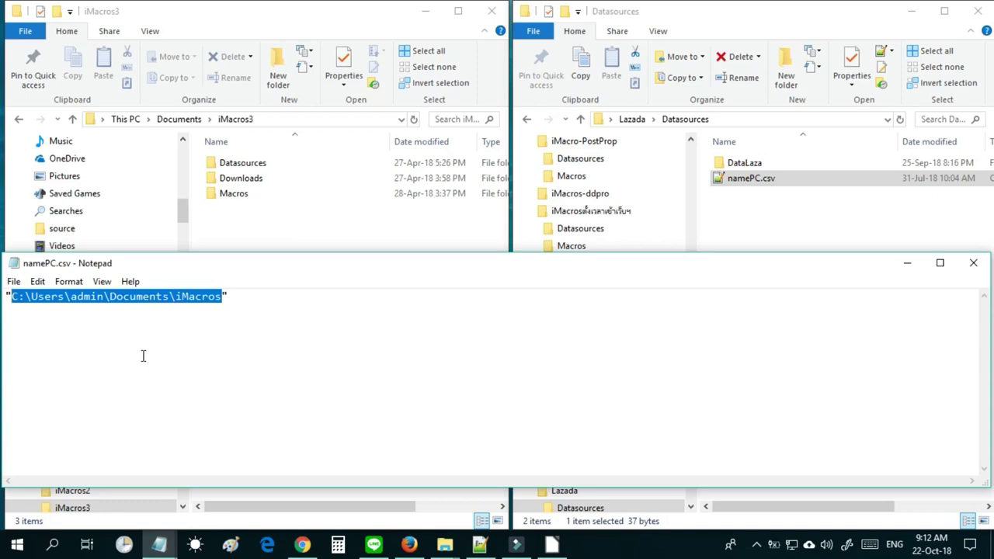
click(182, 296)
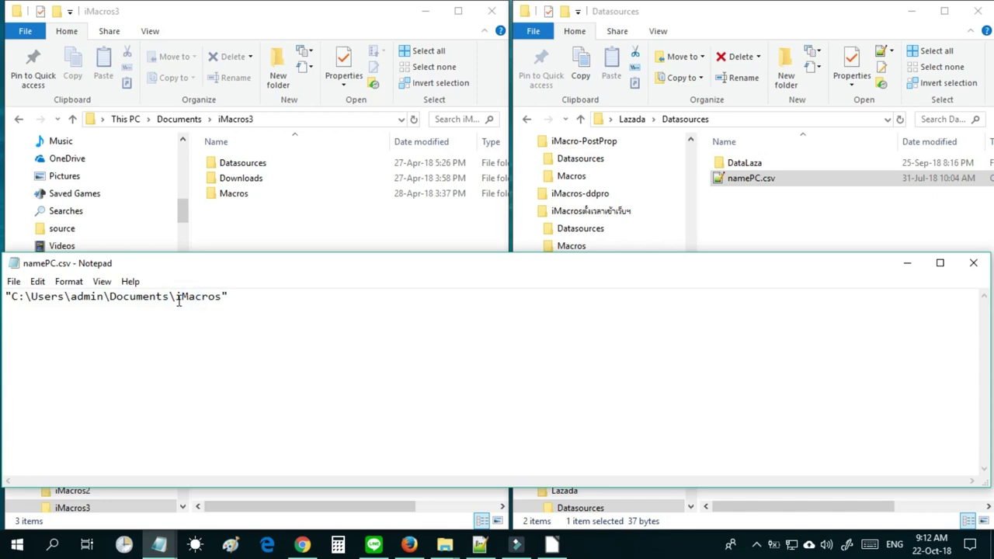
drag(176, 296, 218, 296)
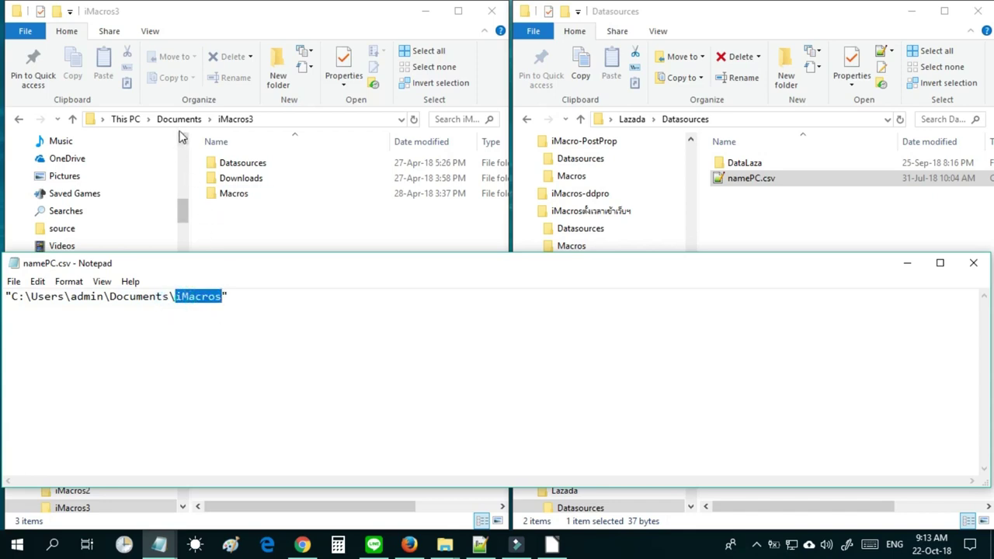
Check the Documents\iMacros folder, then return to iMacros3 and select Macros.
click(245, 195)
click(183, 122)
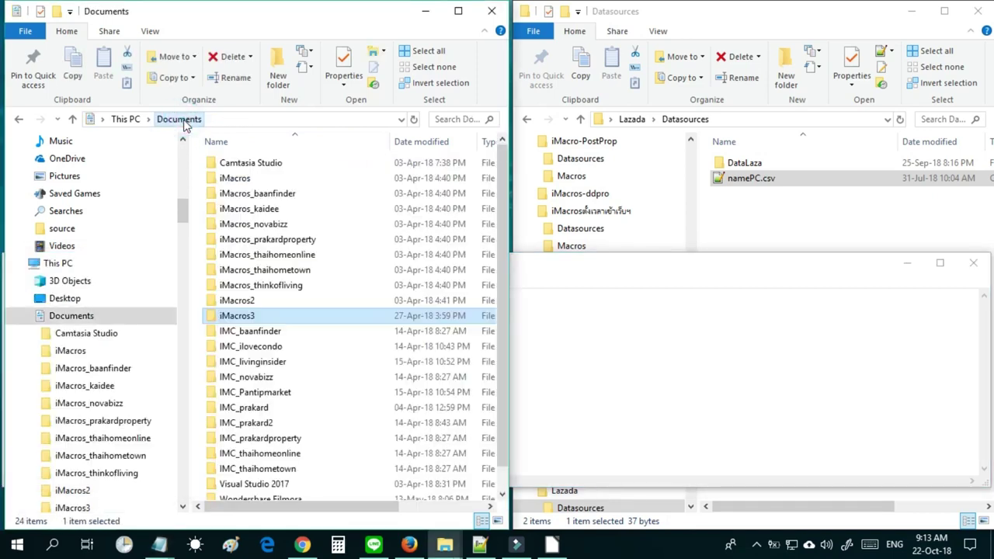
click(242, 179)
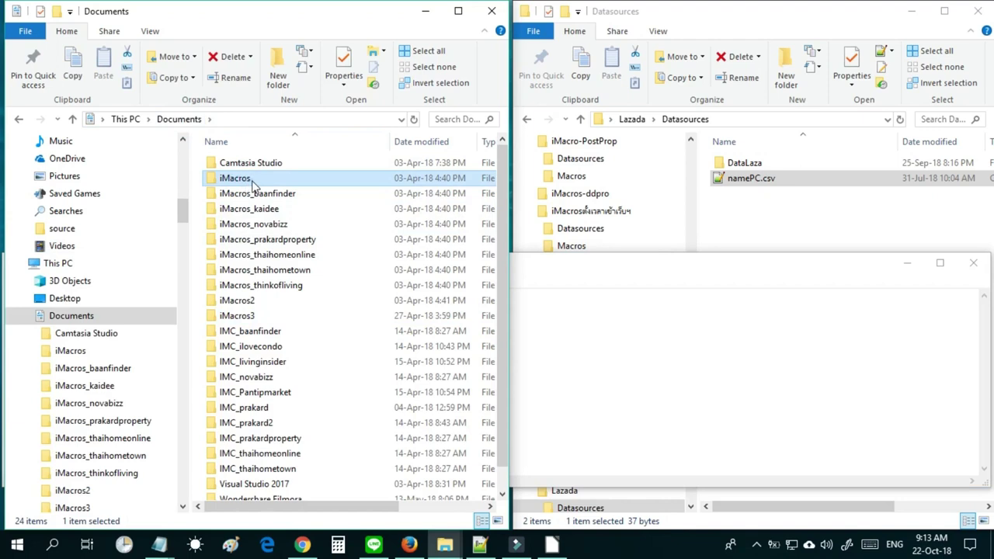
double_click(253, 183)
click(173, 118)
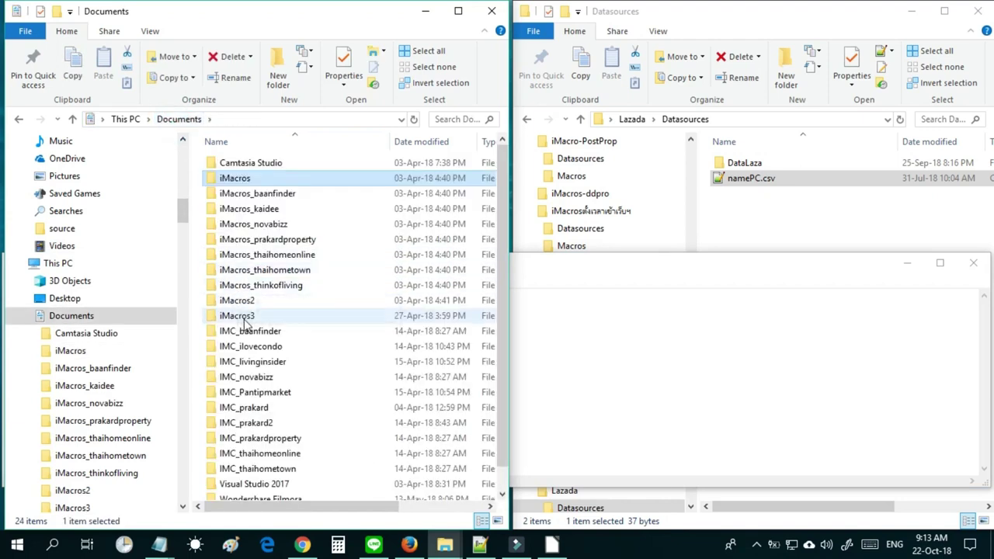
double_click(244, 318)
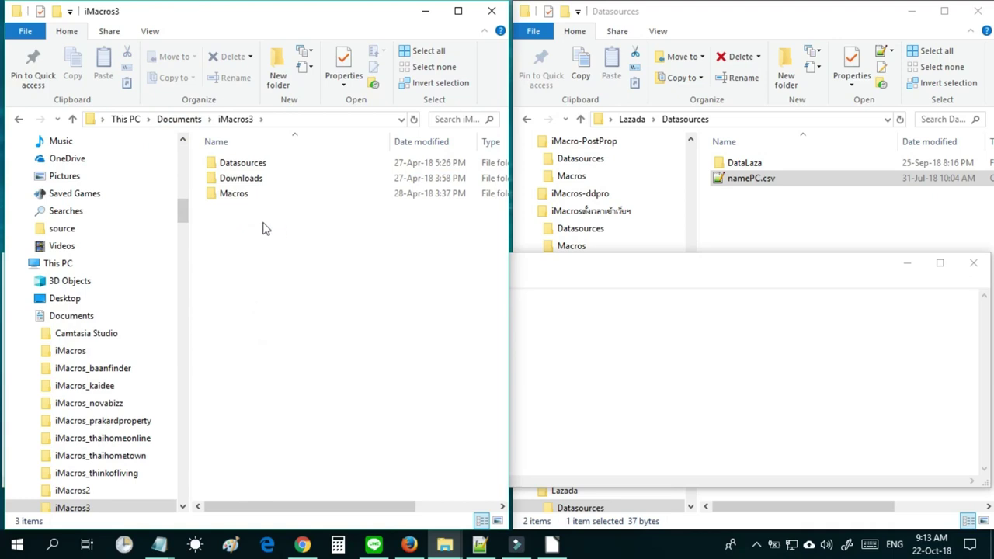
click(233, 198)
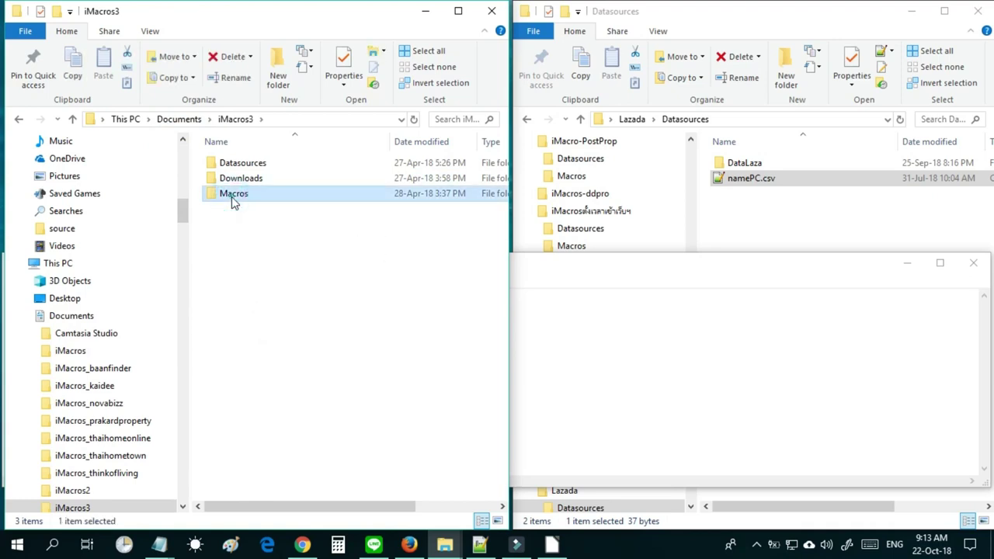
Bring namePC.csv in Notepad back to the front and deselect its path text.
click(159, 546)
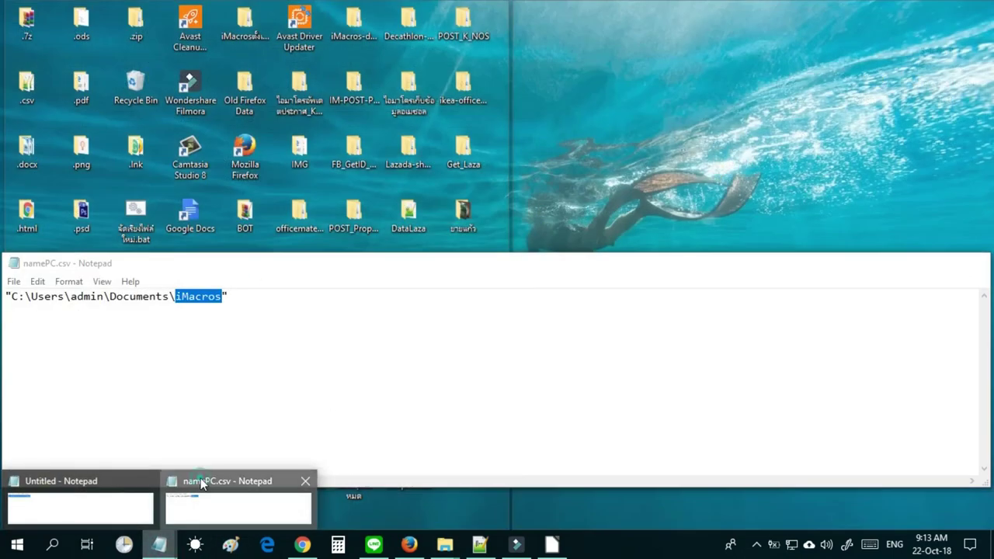
click(201, 478)
click(201, 297)
click(222, 296)
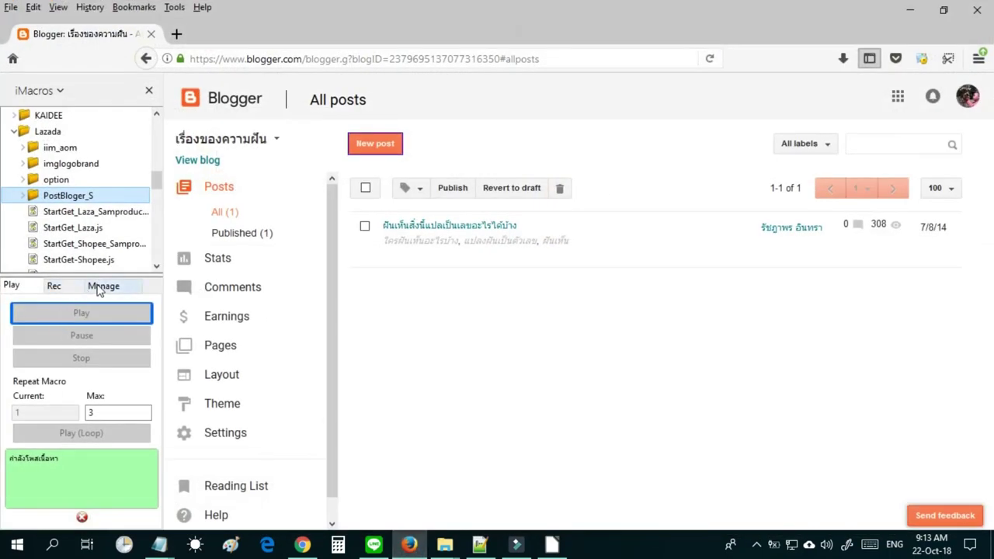
click(99, 288)
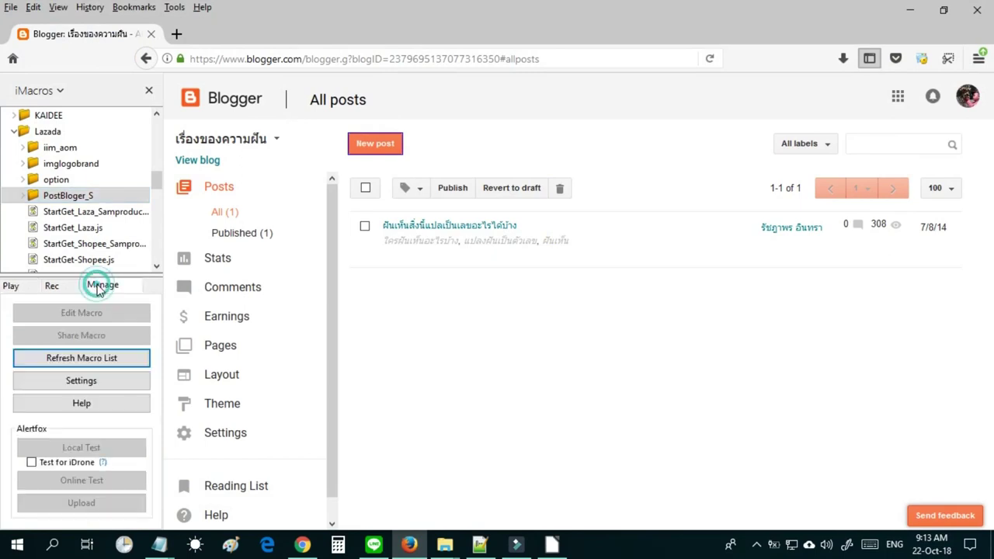
click(107, 380)
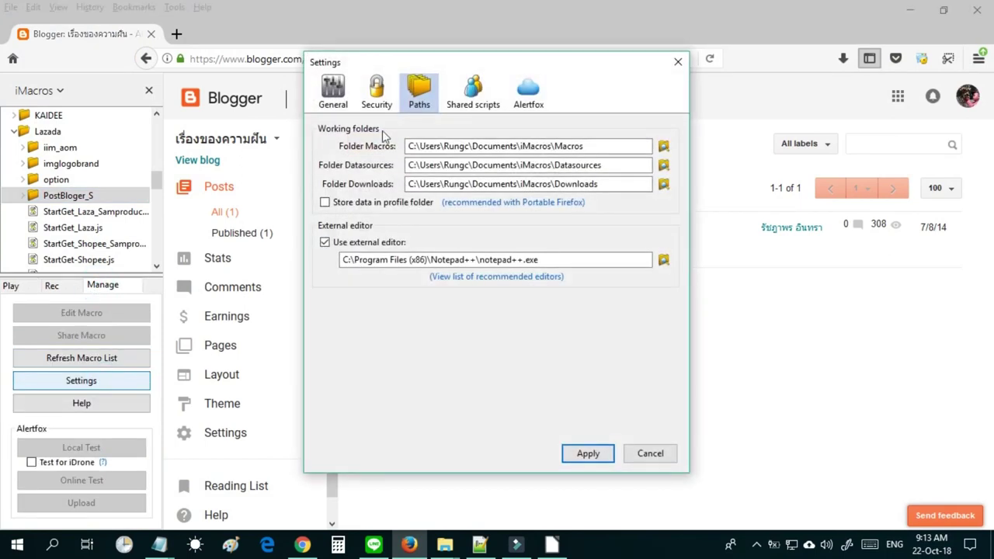
click(409, 164)
click(412, 195)
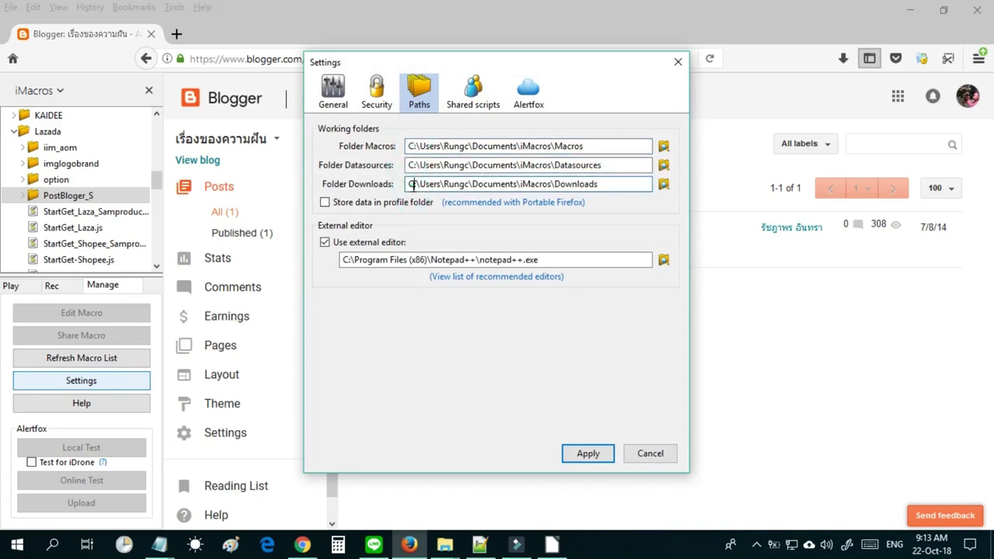
click(407, 186)
drag(407, 184, 543, 184)
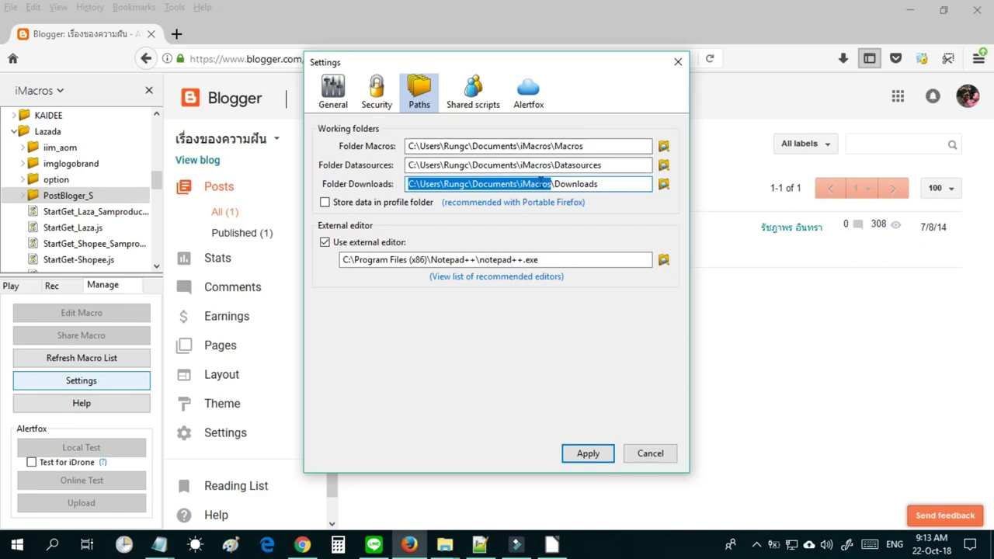
right_click(536, 187)
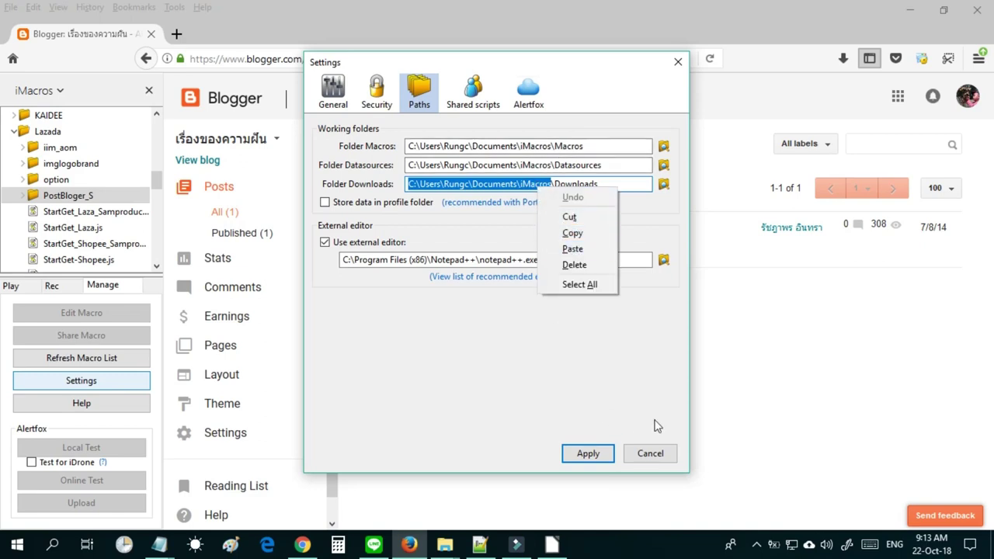
click(657, 458)
Dismiss the settings, then delete and restore the quoted path in namePC.csv.
click(637, 459)
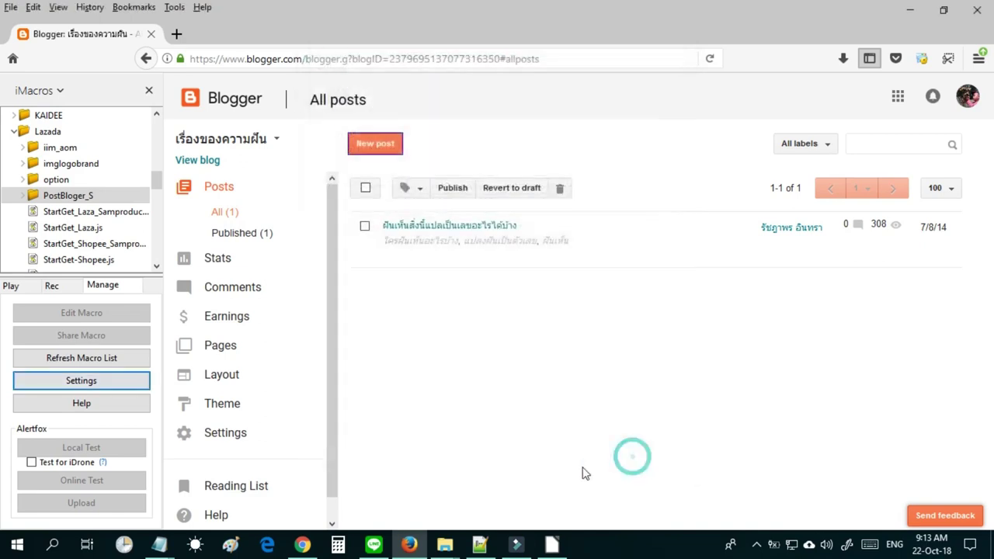
mouse_move(159, 545)
click(195, 516)
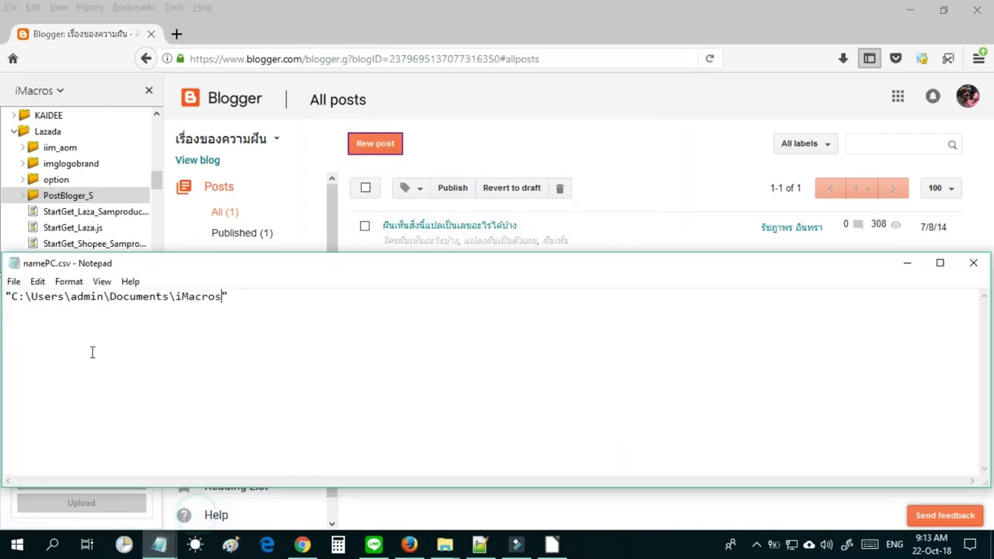
drag(12, 302, 218, 302)
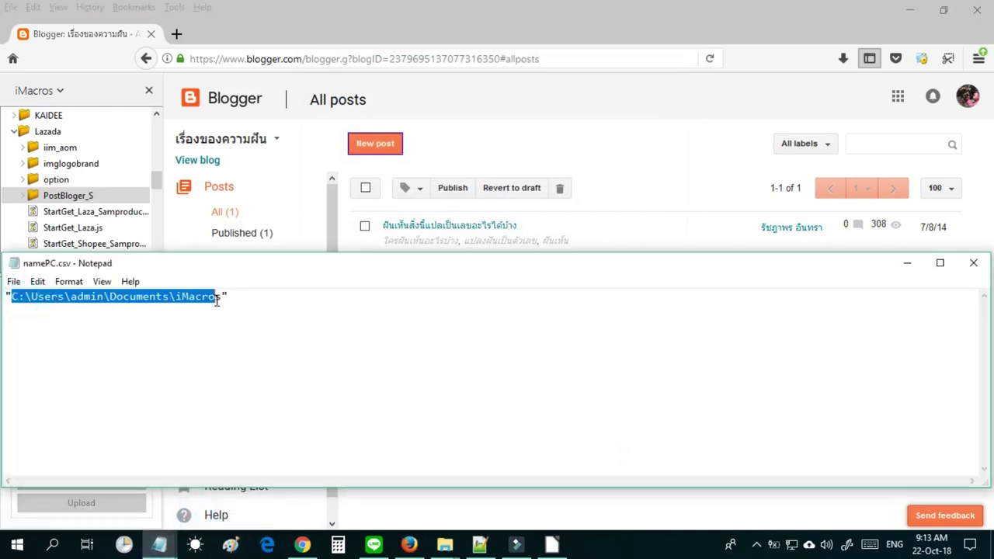
key(BackSpace)
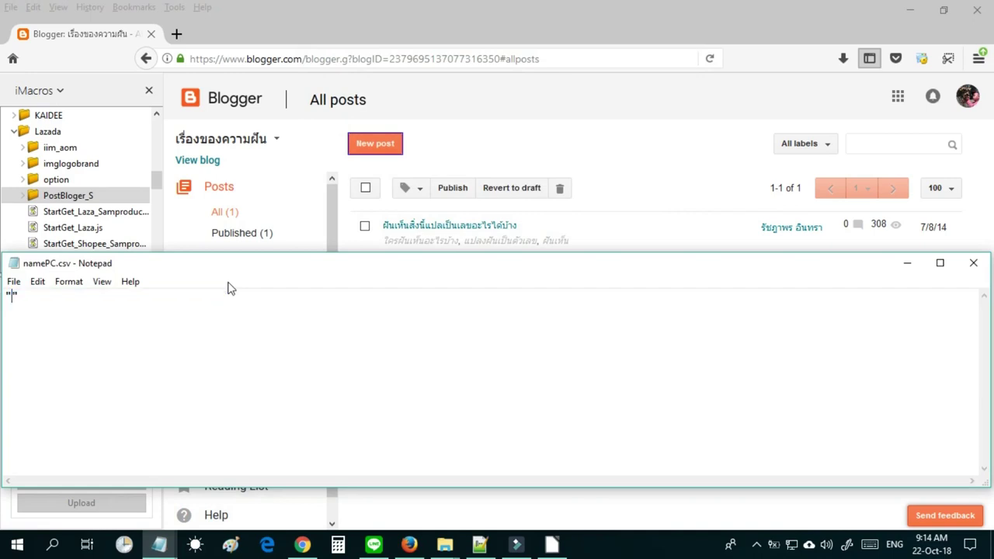
key(ctrl+z)
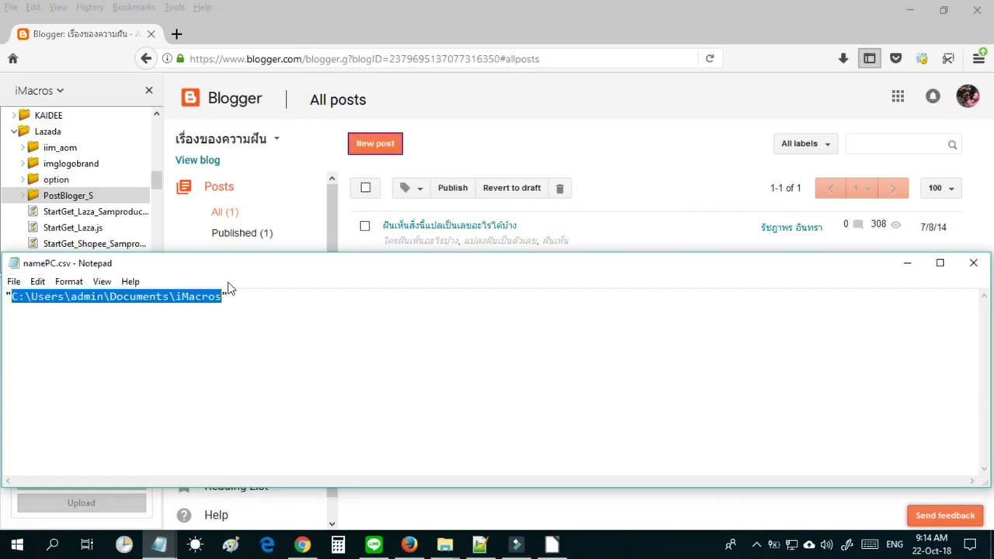
Save and close namePC.csv, then minimize Firefox to reveal the folder windows.
click(973, 262)
click(457, 281)
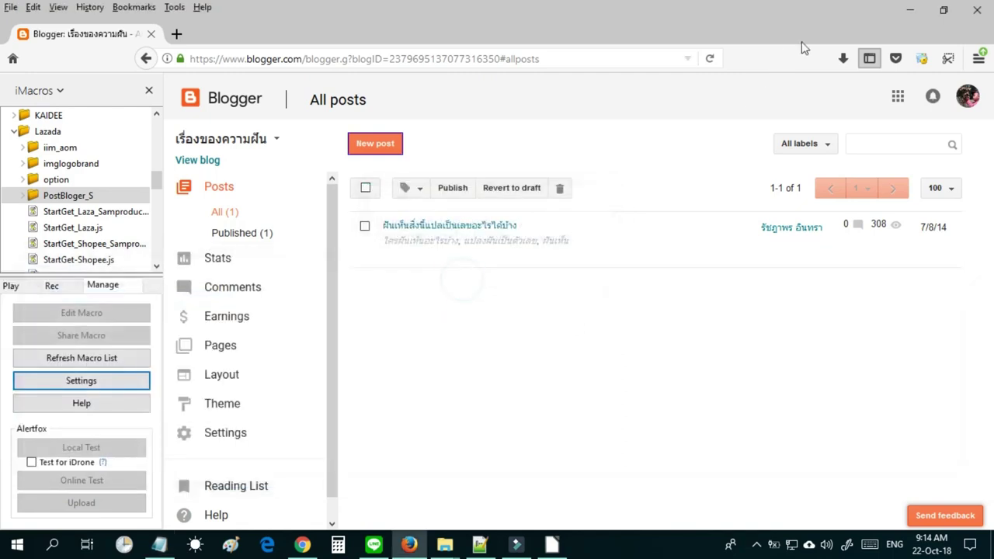
click(909, 10)
Copy DataLaza and namePC.csv from Lazada's Datasources and open iMacros3\Datasources.
click(810, 219)
drag(801, 259, 734, 159)
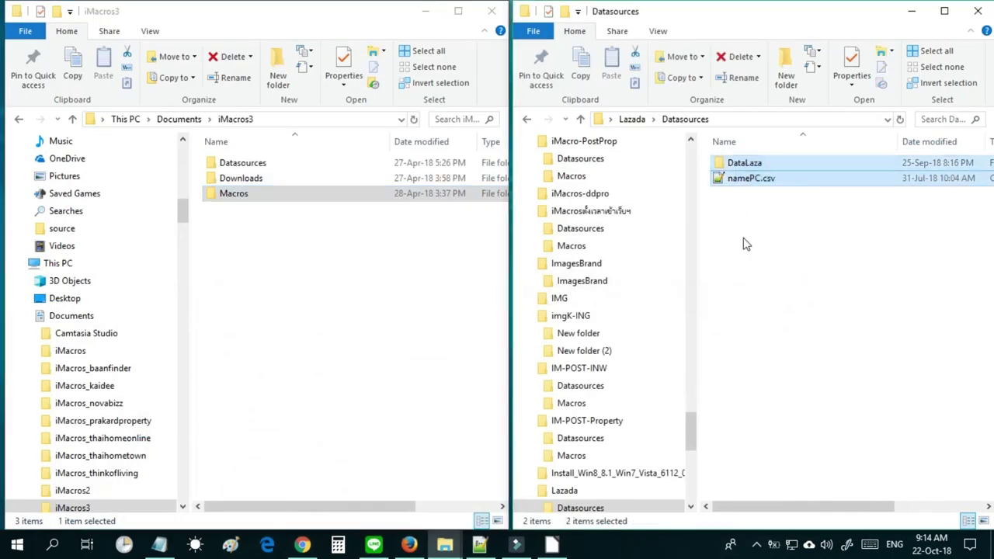
right_click(749, 180)
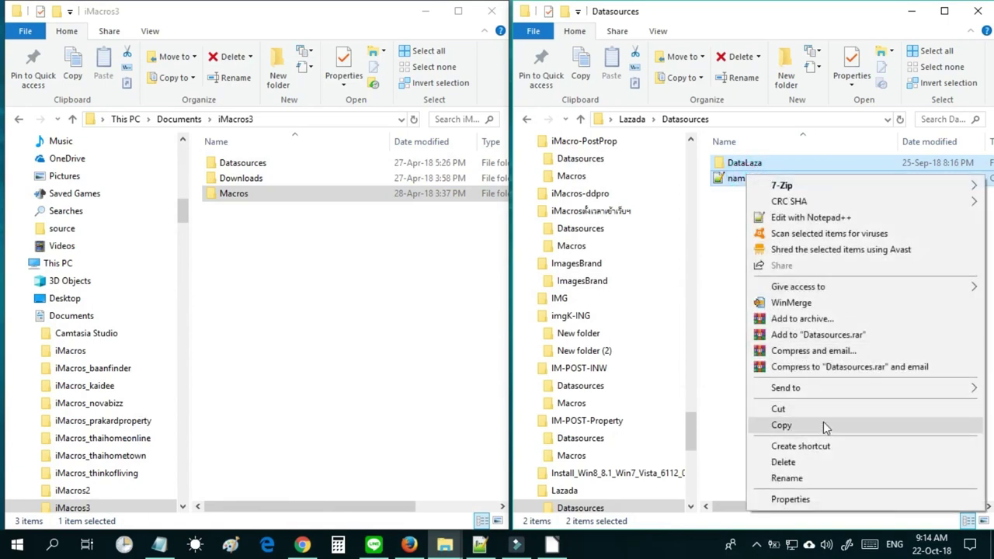
click(285, 241)
click(247, 166)
double_click(247, 166)
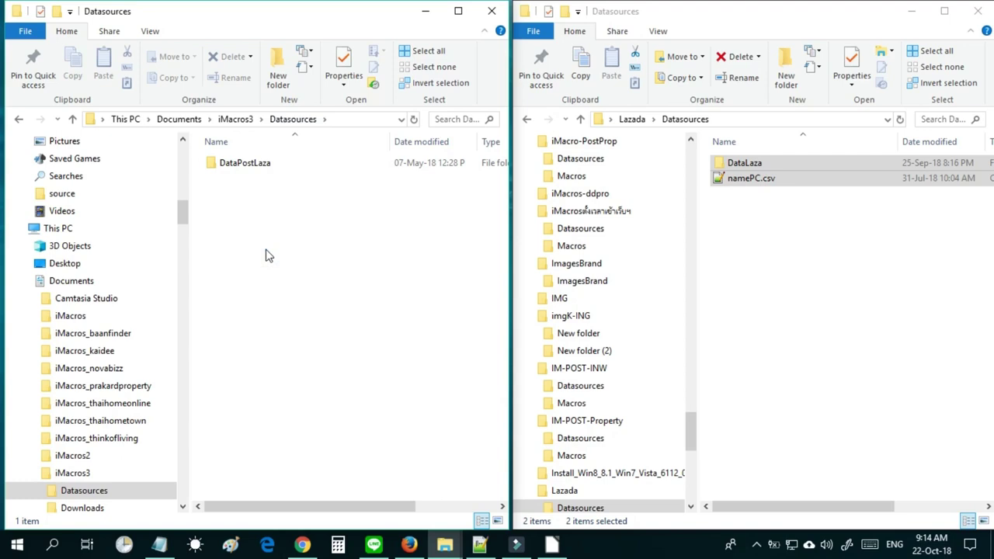
right_click(341, 183)
click(732, 175)
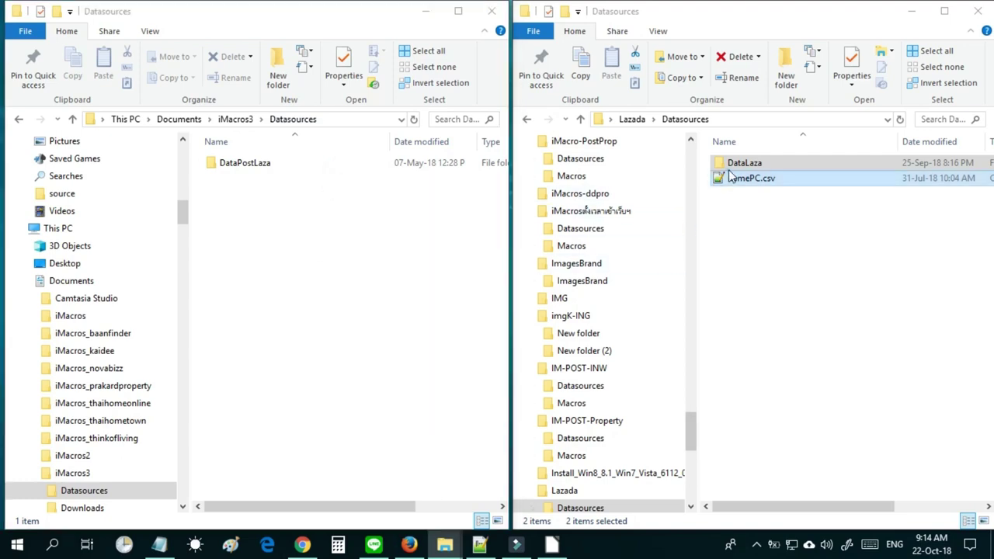
right_click(732, 175)
click(769, 419)
Paste DataLaza and namePC.csv into iMacros3\Datasources, then go up to iMacros3 and Lazada.
right_click(263, 239)
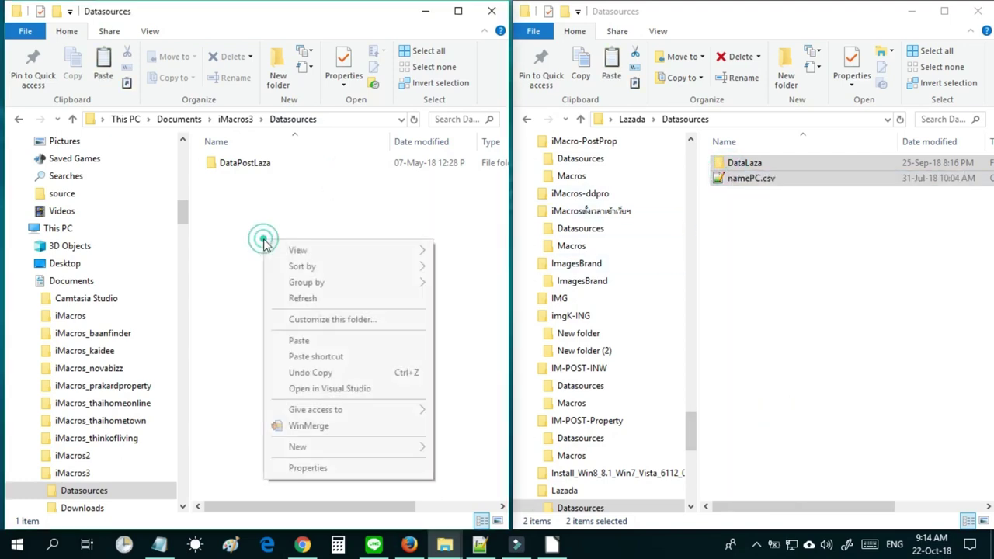
click(314, 342)
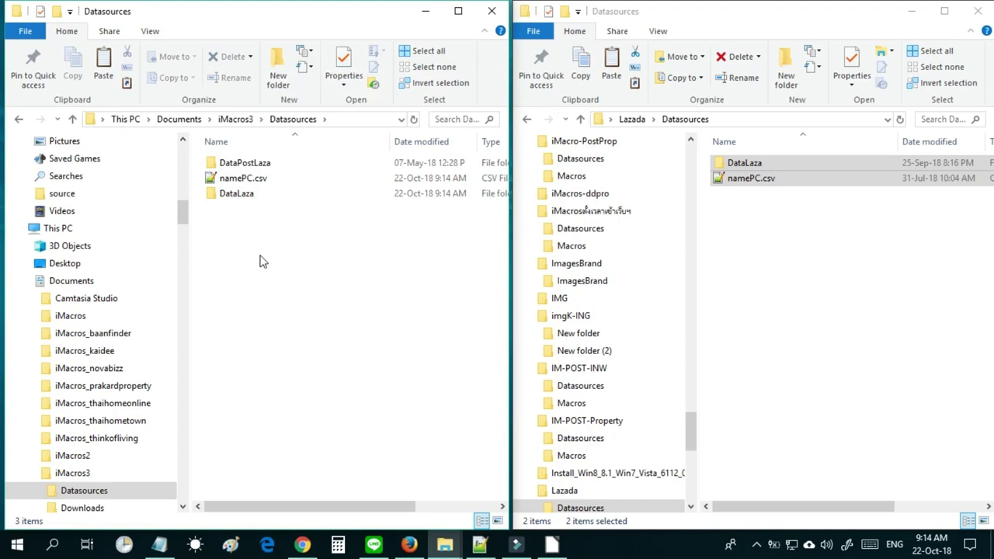
click(238, 121)
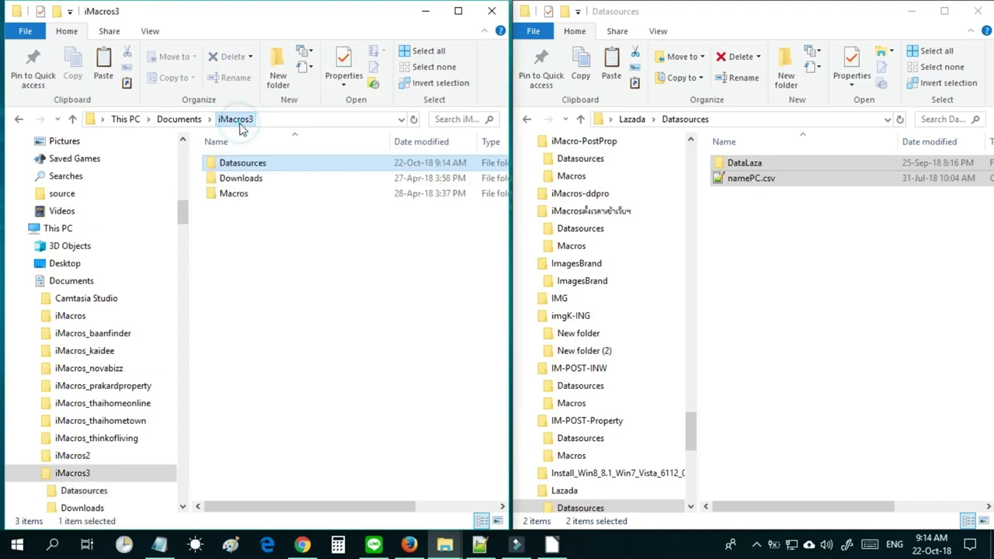
click(235, 196)
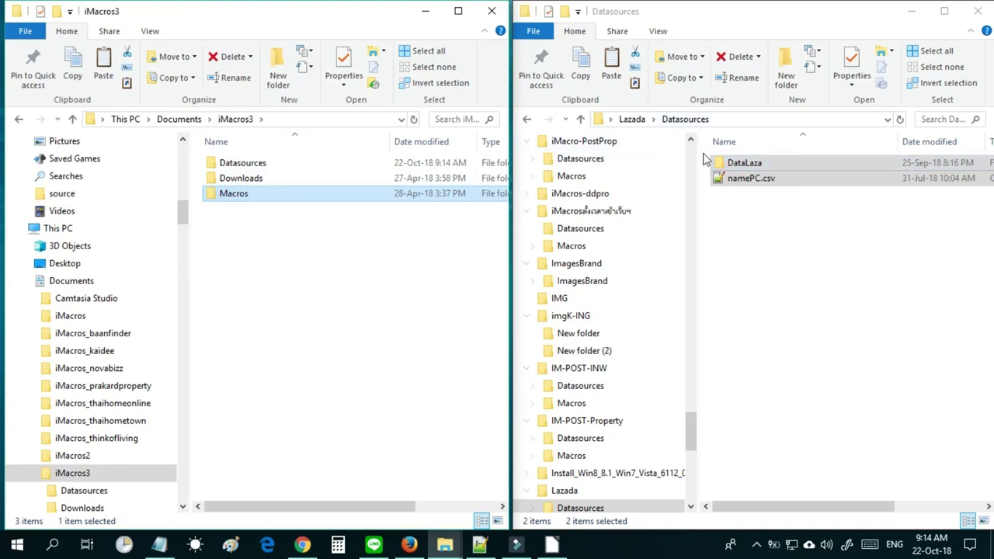
click(635, 120)
Copy the Lazada folder from Lazada's Macros folder in the right window.
click(743, 188)
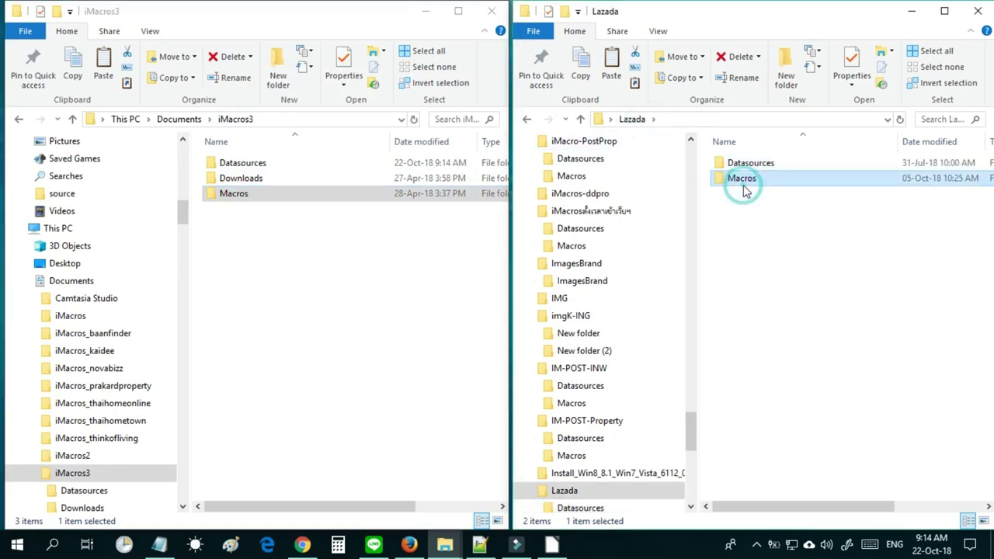
double_click(744, 188)
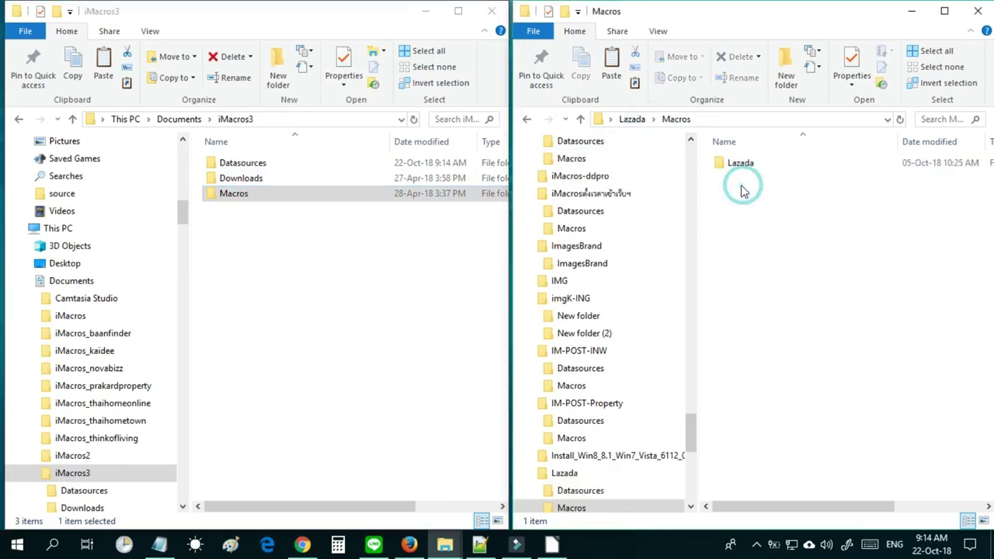
double_click(269, 201)
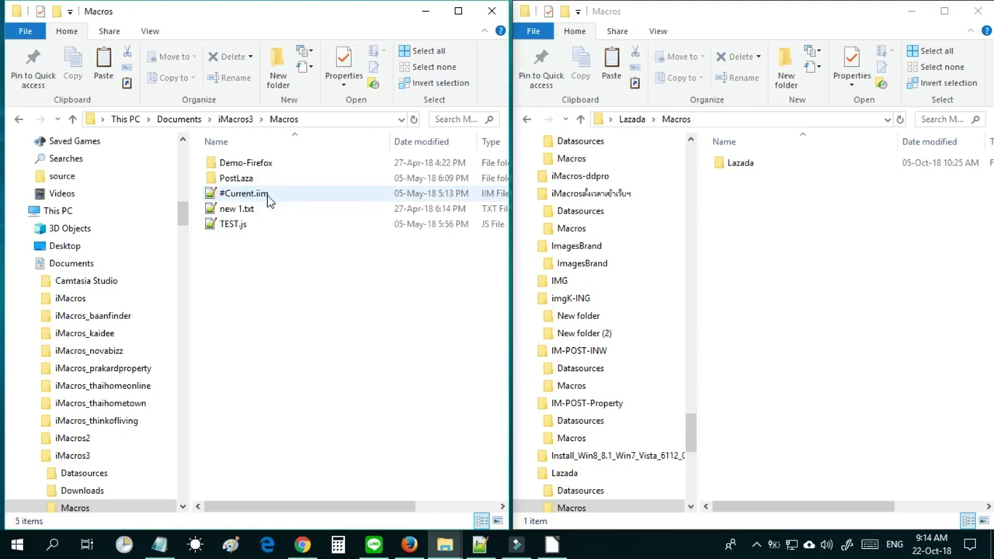
click(742, 166)
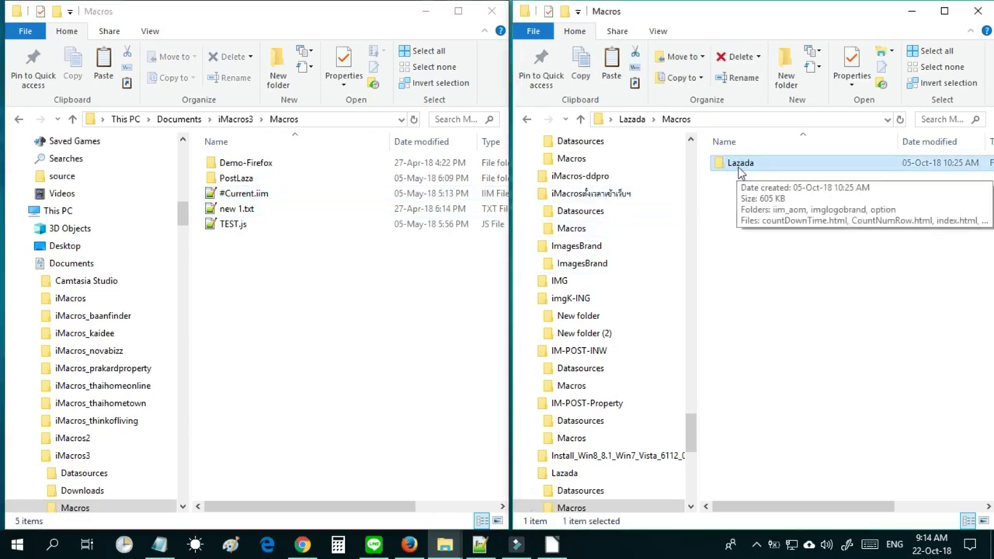
right_click(750, 166)
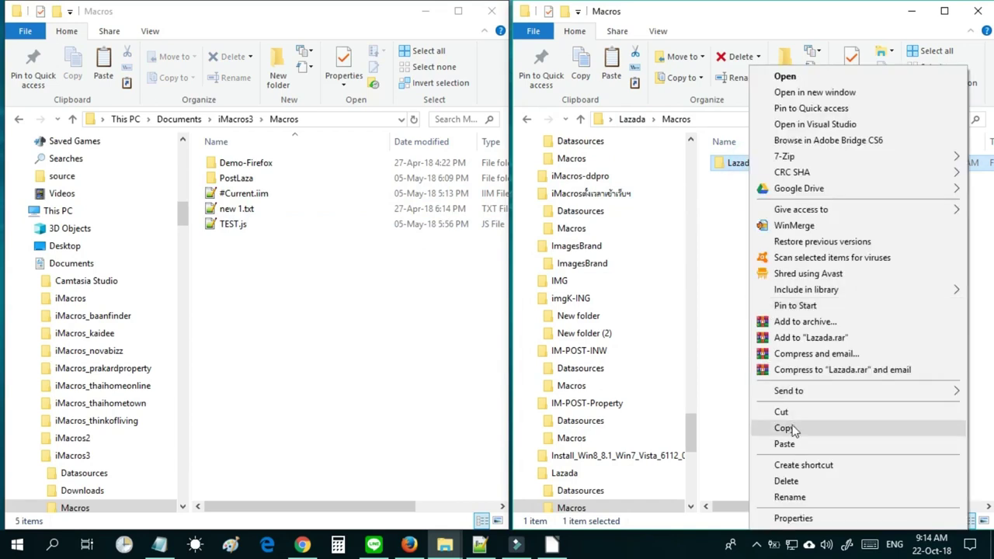
click(789, 429)
Return the left window to the iMacros3 folder and open its Datasources folder.
right_click(285, 294)
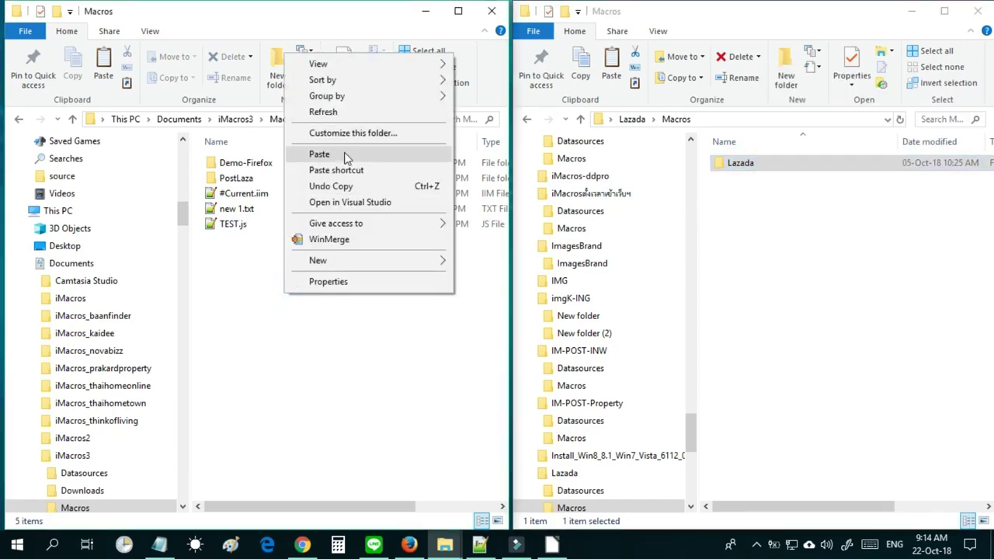
click(339, 422)
click(241, 119)
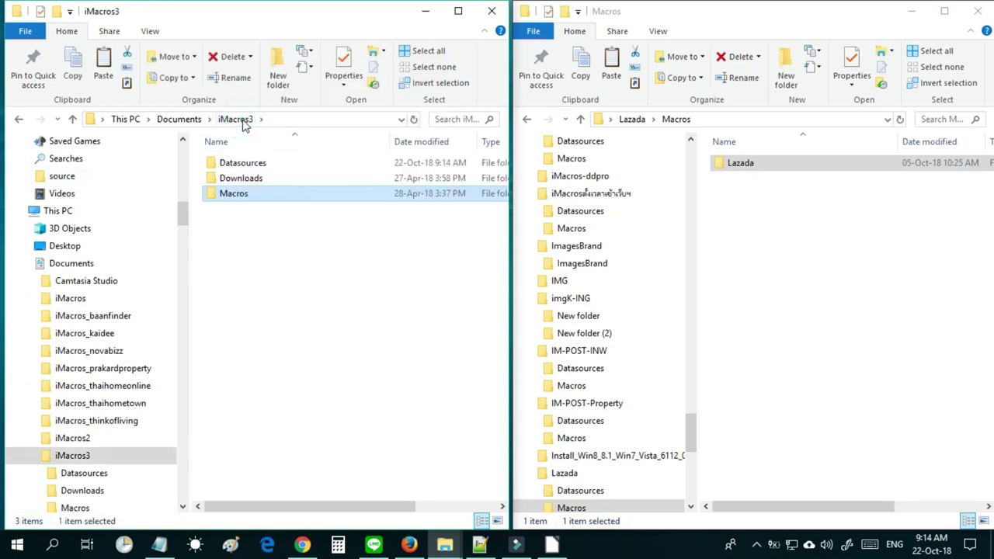
double_click(241, 164)
Permanently delete DataLaza and namePC.csv from iMacros3's Datasources.
drag(257, 235, 239, 191)
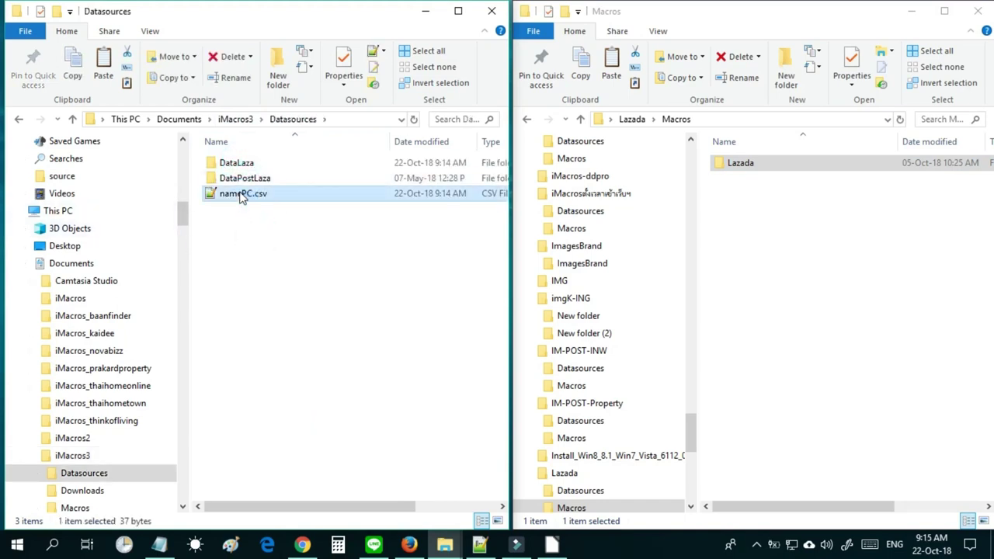
ctrl+click(233, 163)
key(shift+Delete)
key(Return)
Show the Documents folder in the right window.
click(801, 220)
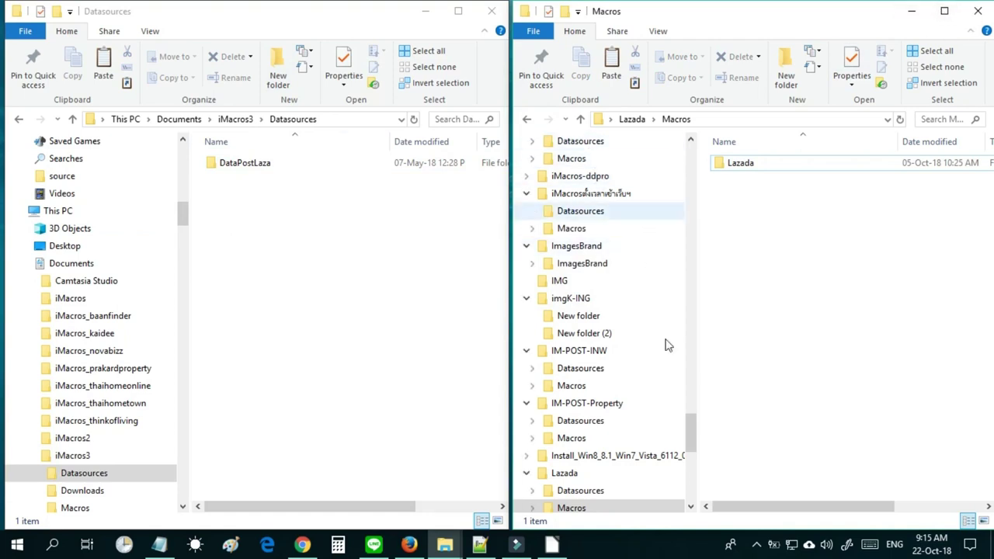
drag(694, 449, 693, 167)
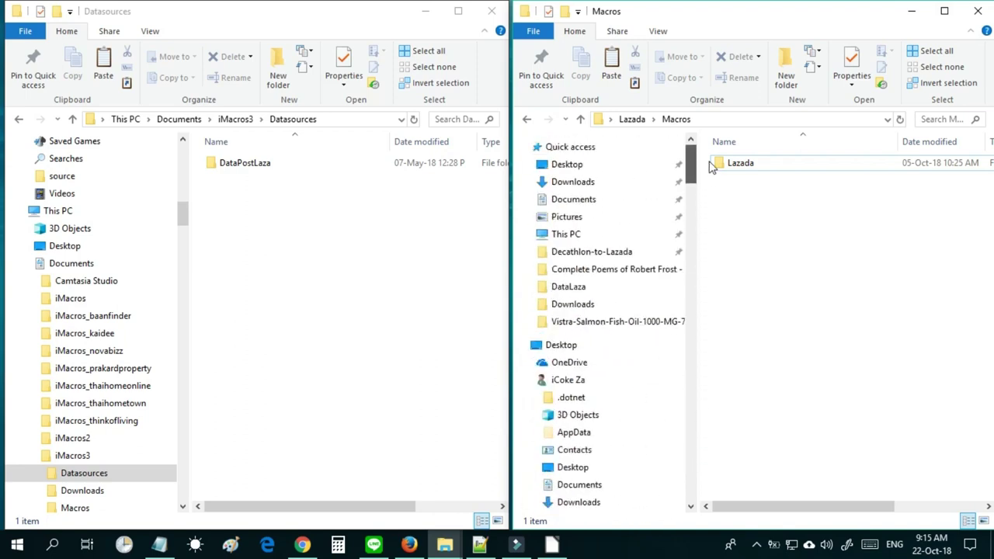
click(614, 202)
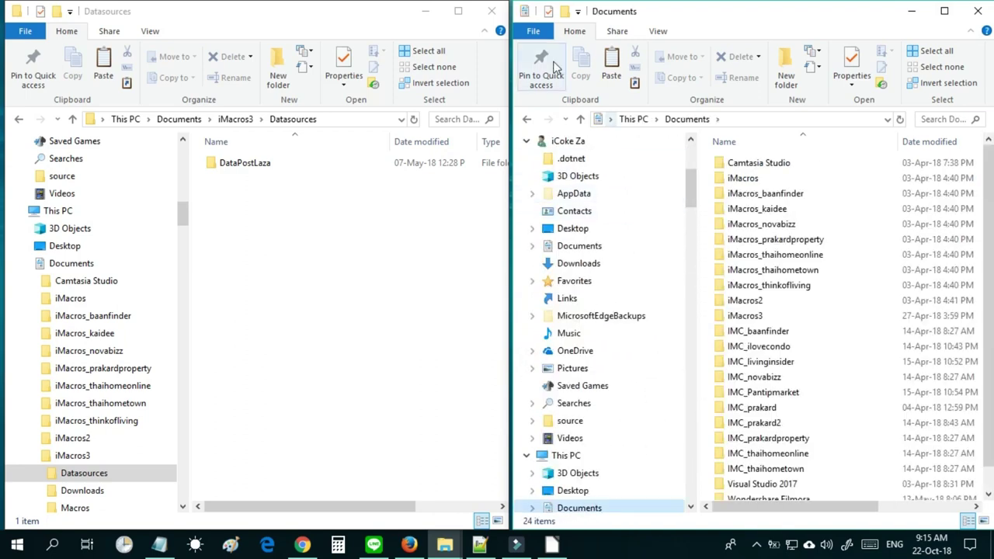
Maximize the window and open Documents > iMacros > Datasources > DataLaza.
click(944, 11)
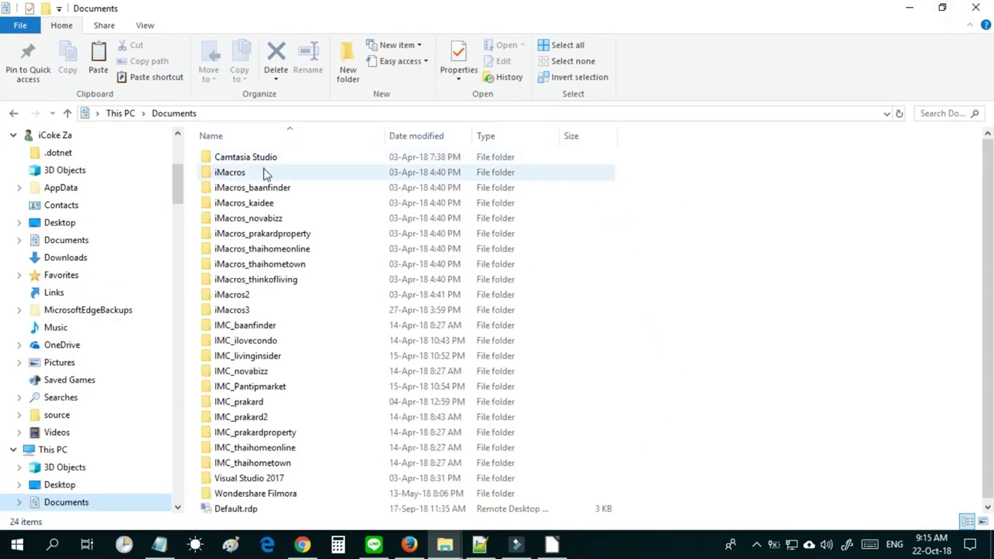
double_click(262, 174)
double_click(262, 171)
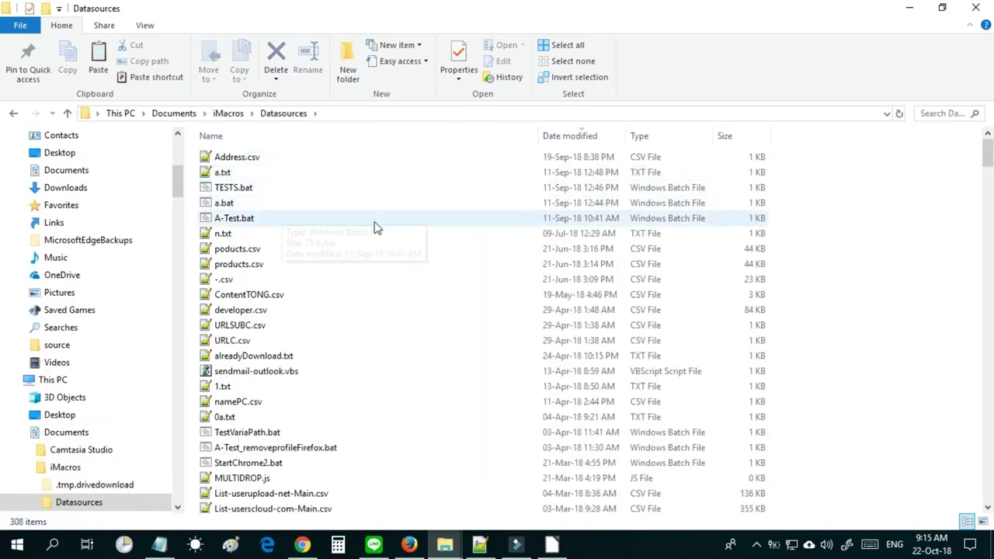
drag(990, 161, 988, 299)
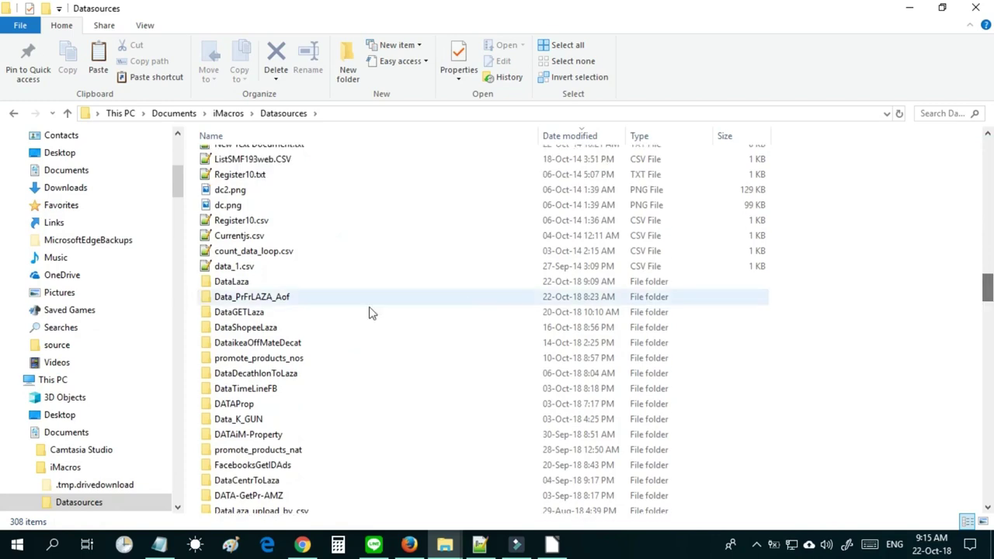
double_click(286, 282)
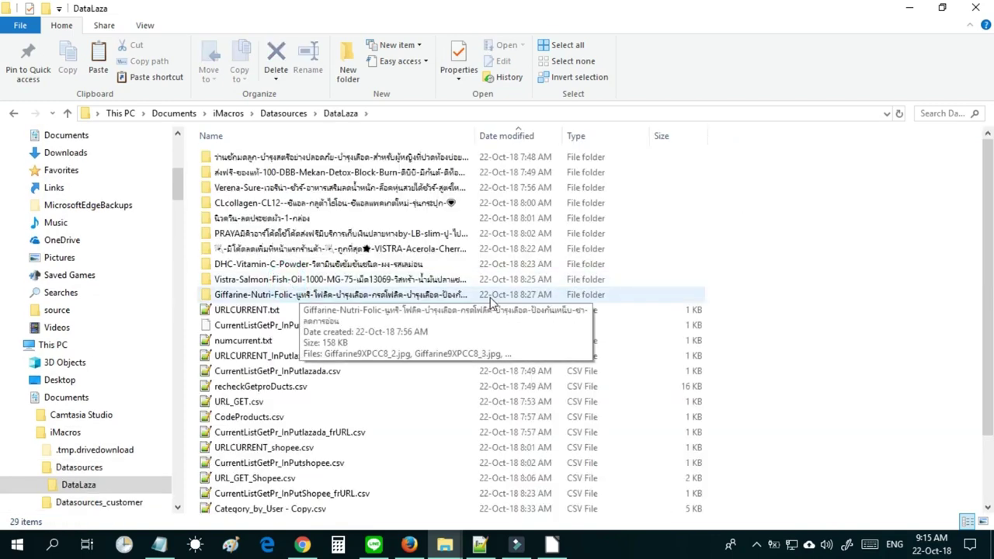
Permanently delete CurrentListGetPr_InPutlazada and Category_by_User - Copy.csv.
drag(982, 235, 982, 297)
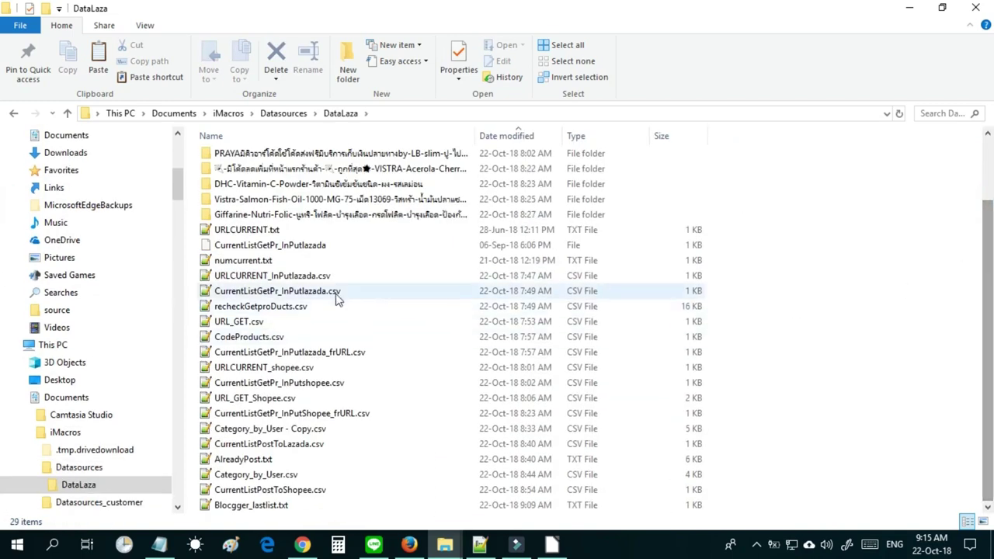
click(309, 251)
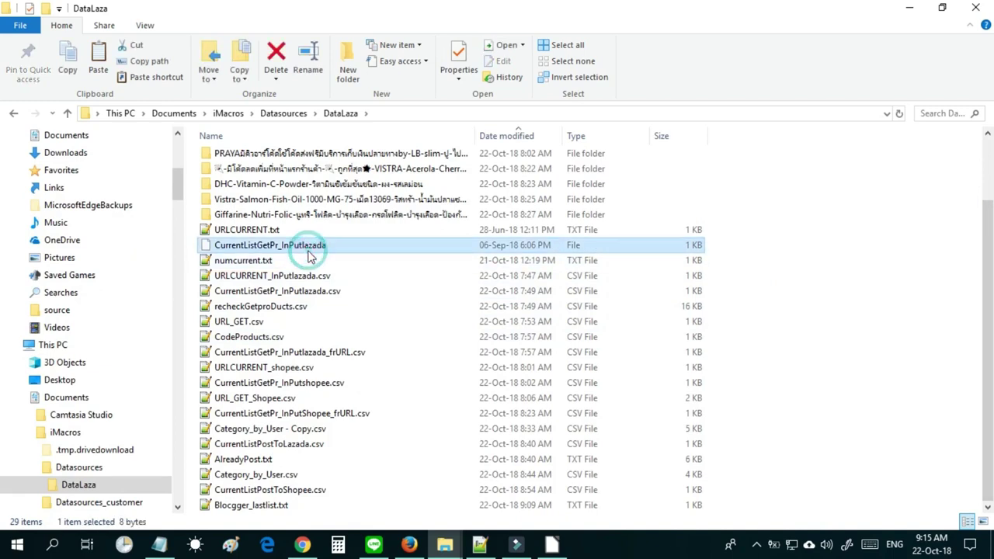
key(shift+Delete)
key(Return)
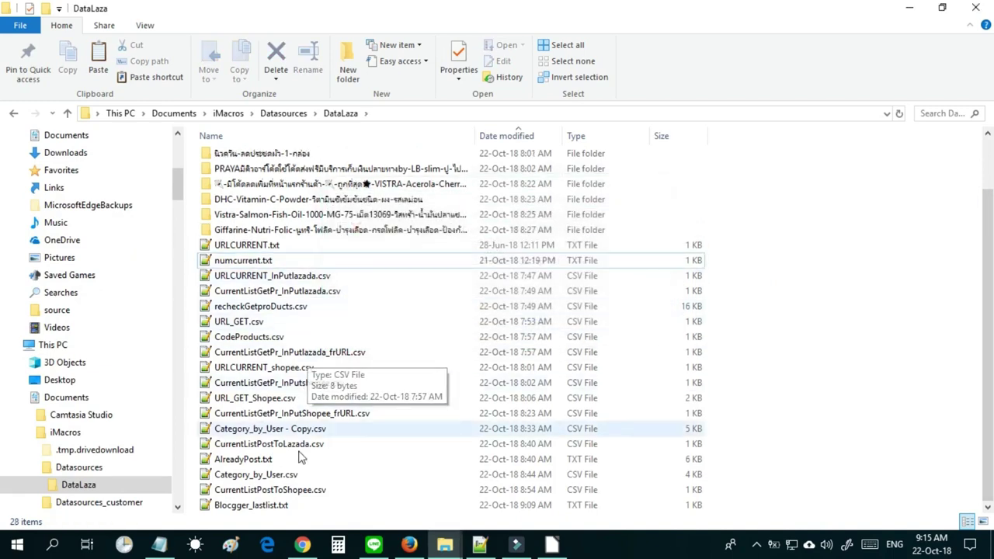
click(299, 433)
key(shift+Delete)
key(Return)
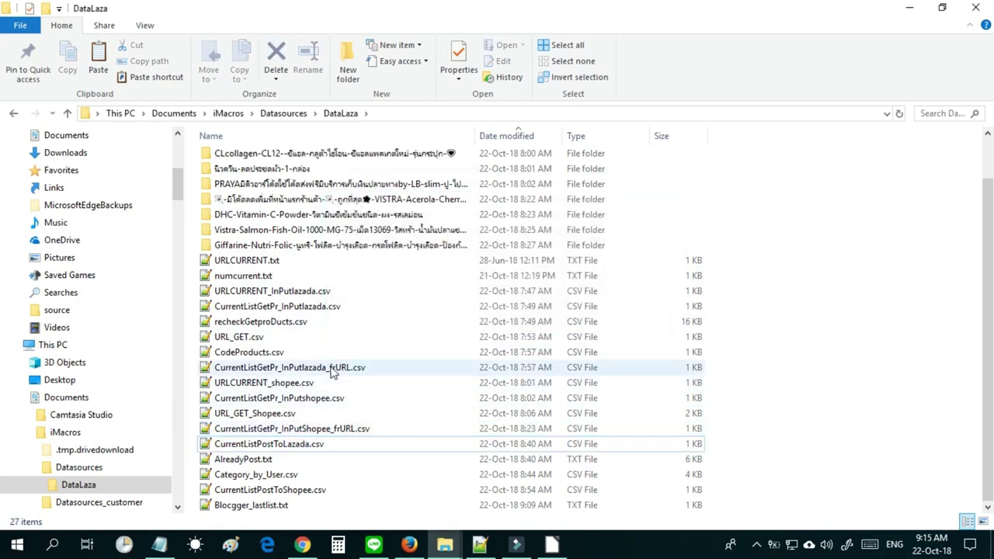
Sort DataLaza by date, then by name, and check the URLCURRENT file sizes.
scroll(345, 178, up, 1)
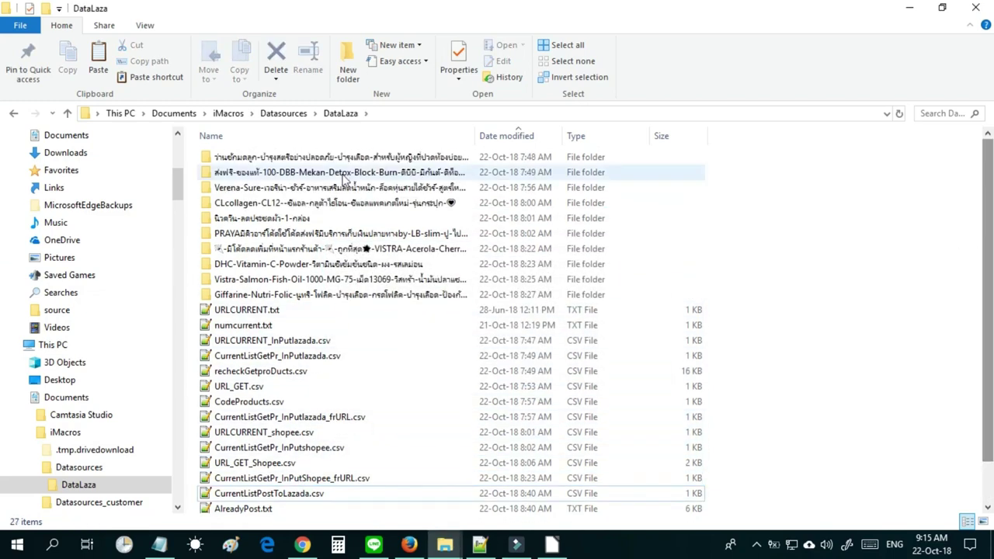
click(503, 137)
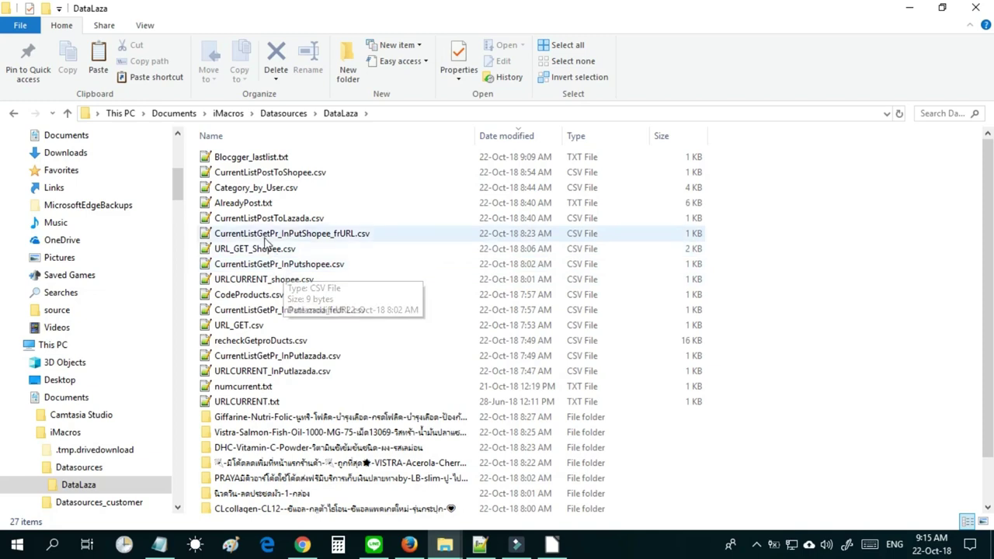
click(249, 177)
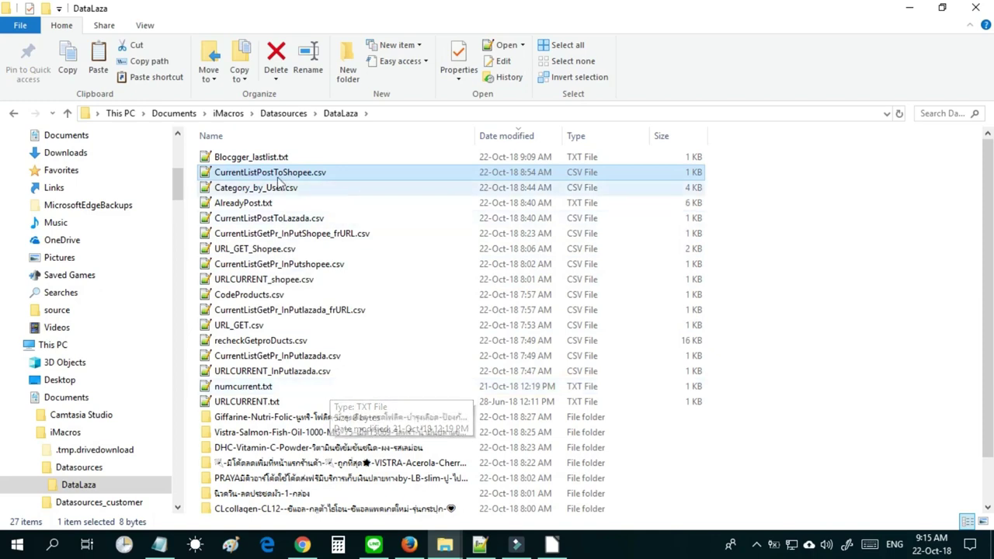
click(274, 135)
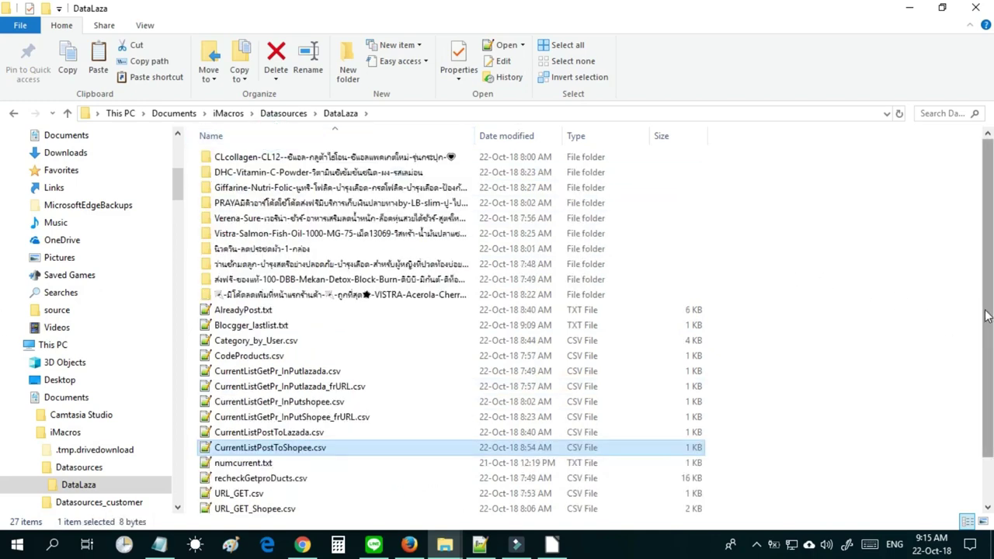
scroll(544, 388, down, 1)
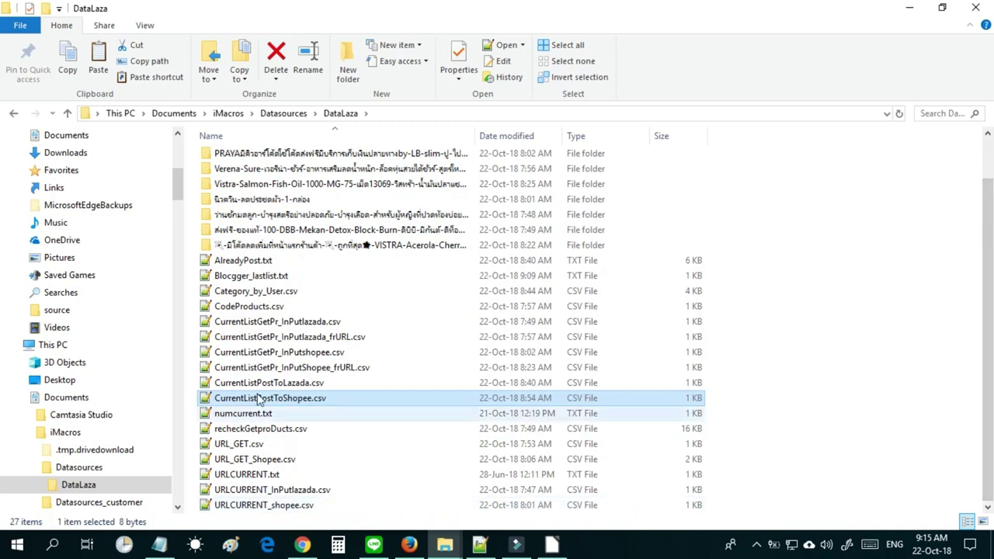
click(256, 511)
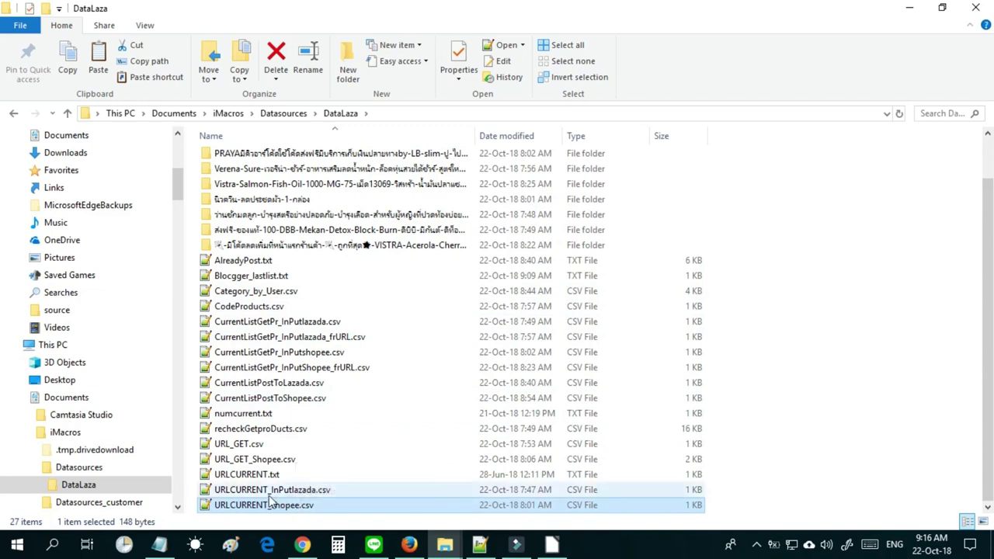
click(269, 497)
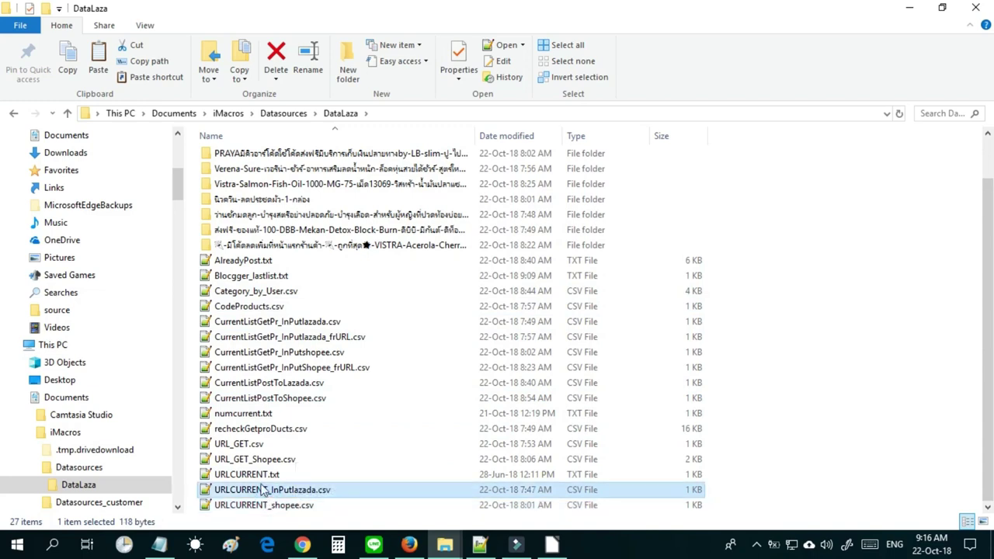
Read URLCURRENT.txt in Notepad++, then permanently delete it.
double_click(262, 476)
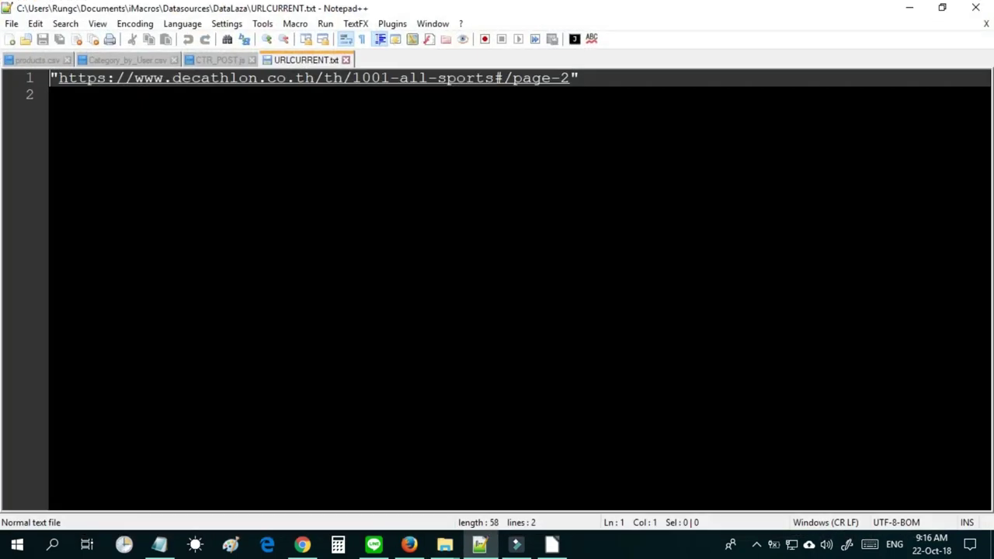
click(346, 60)
click(910, 7)
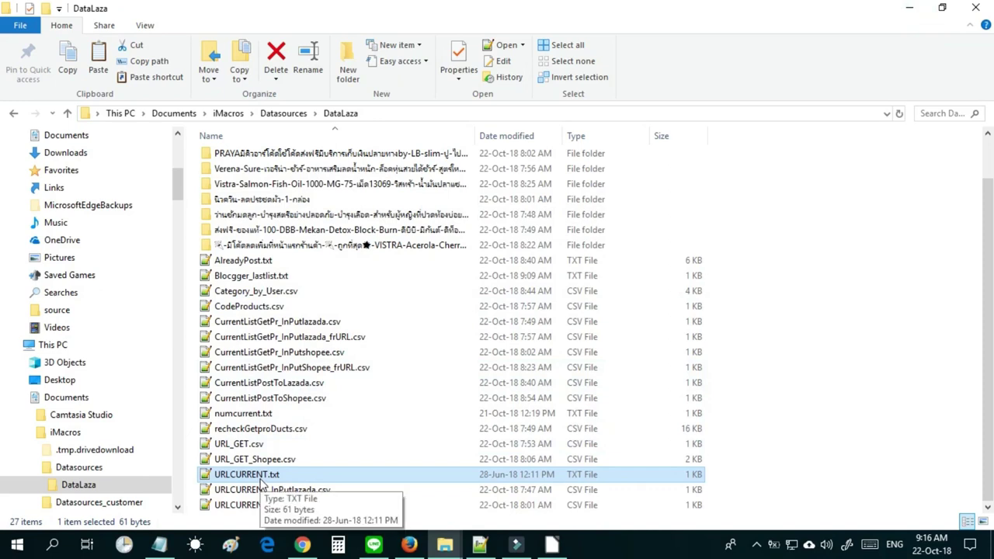
key(shift+Delete)
key(Return)
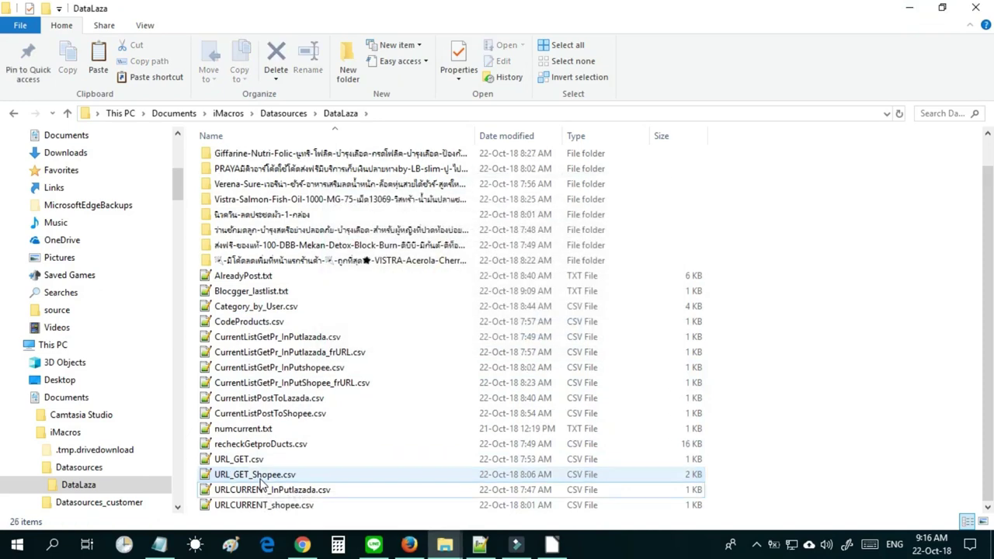
Read and close URLCURRENT_shopee.csv and URLCURRENT_InPutlazada.csv in Notepad++.
double_click(263, 505)
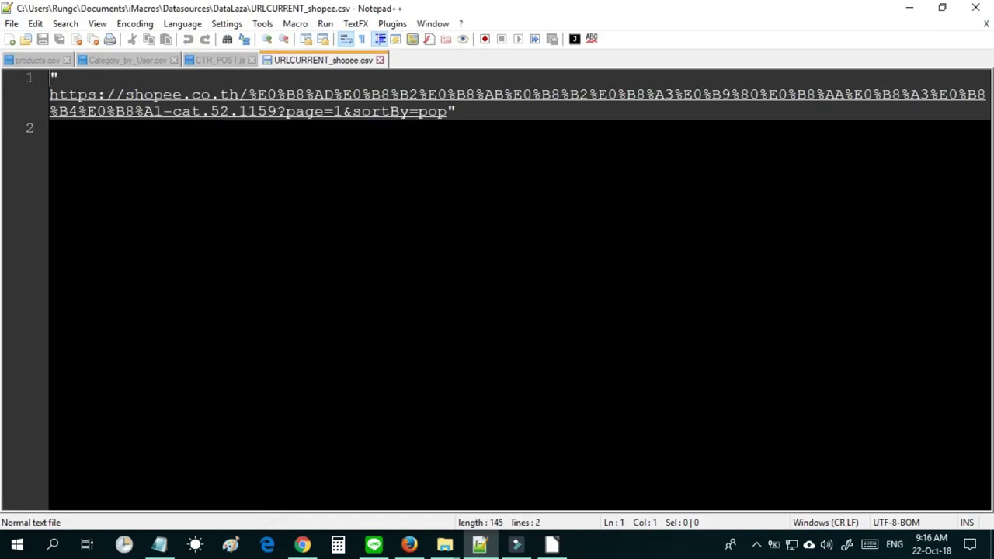
click(380, 59)
click(910, 7)
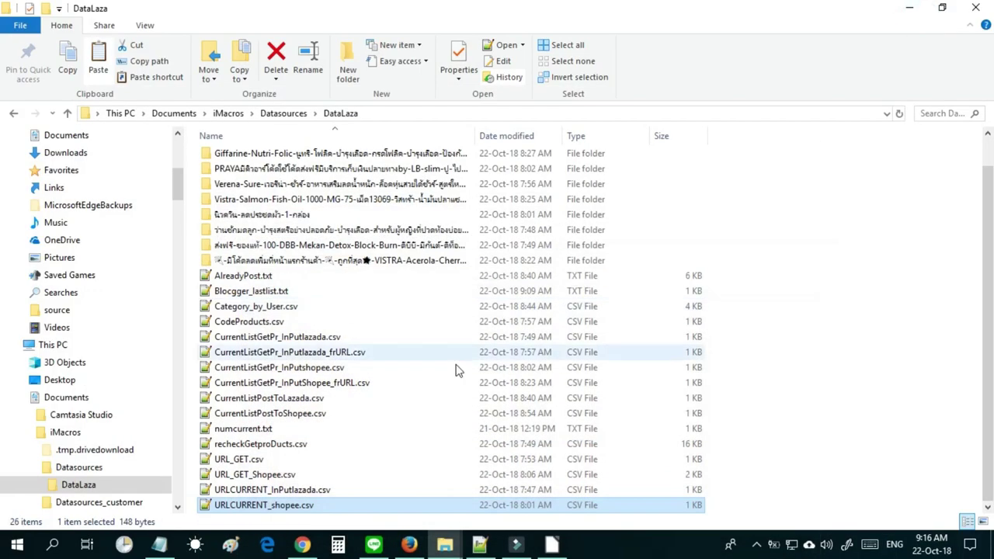
click(301, 491)
right_click(311, 494)
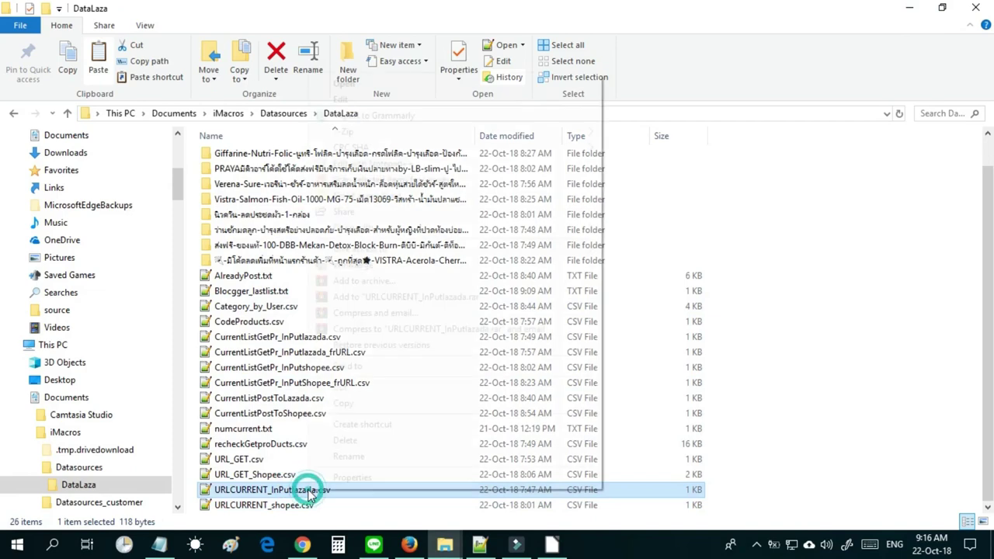
double_click(285, 489)
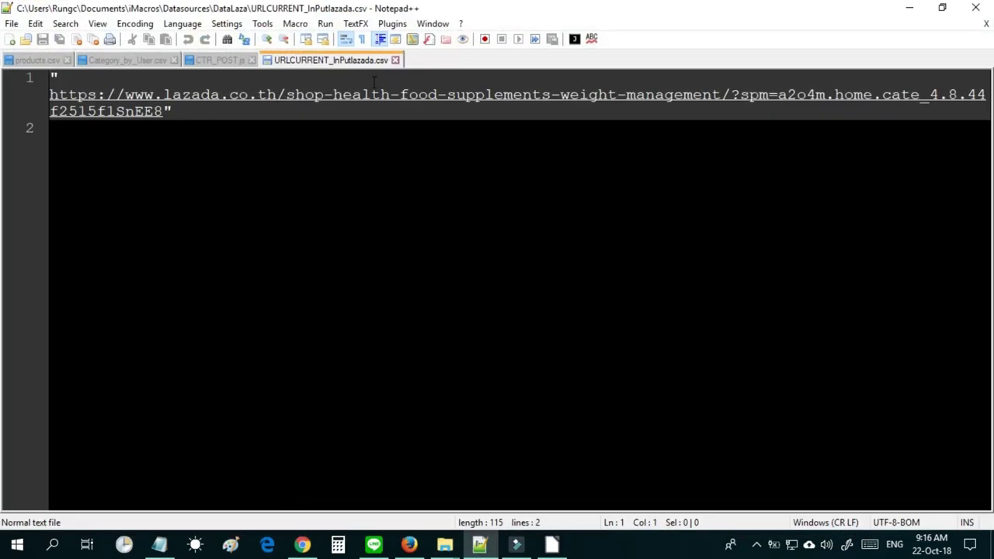
click(395, 60)
click(910, 8)
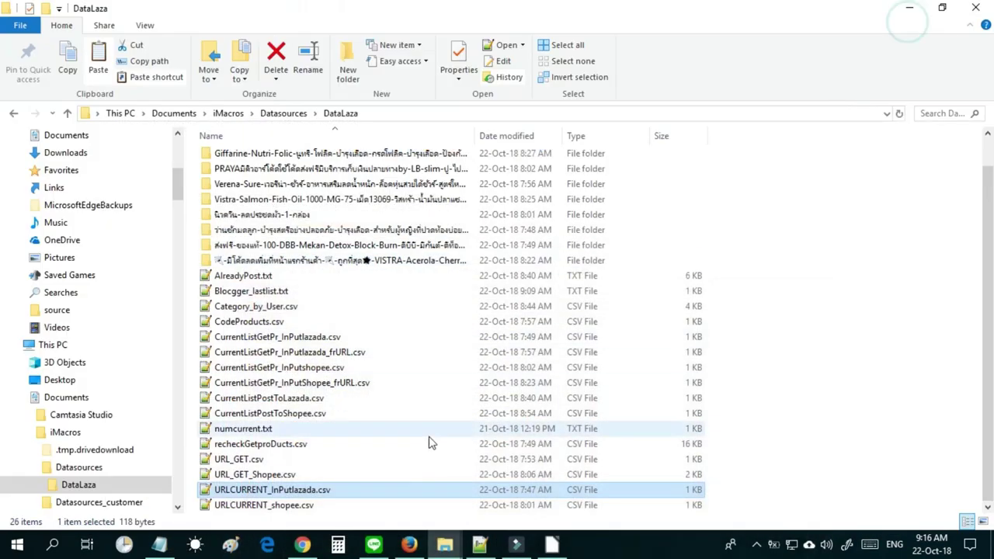
Review the URLs in URL_GET_Shopee.csv, then close it.
click(267, 459)
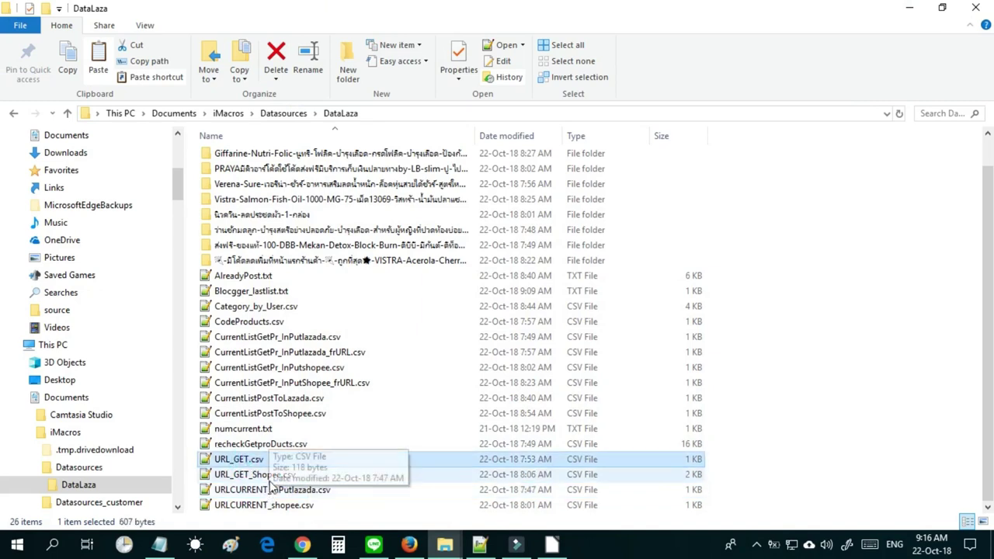
click(268, 477)
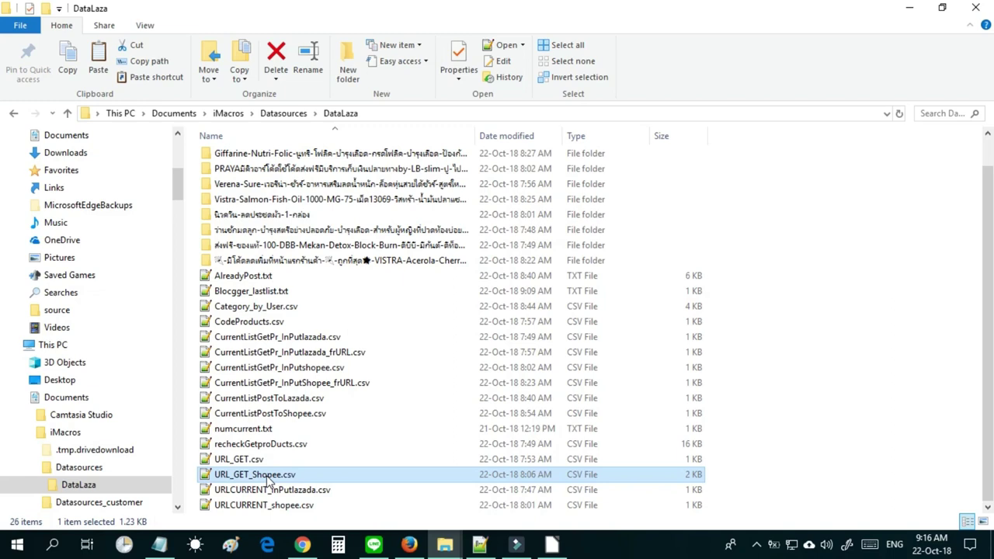
double_click(269, 477)
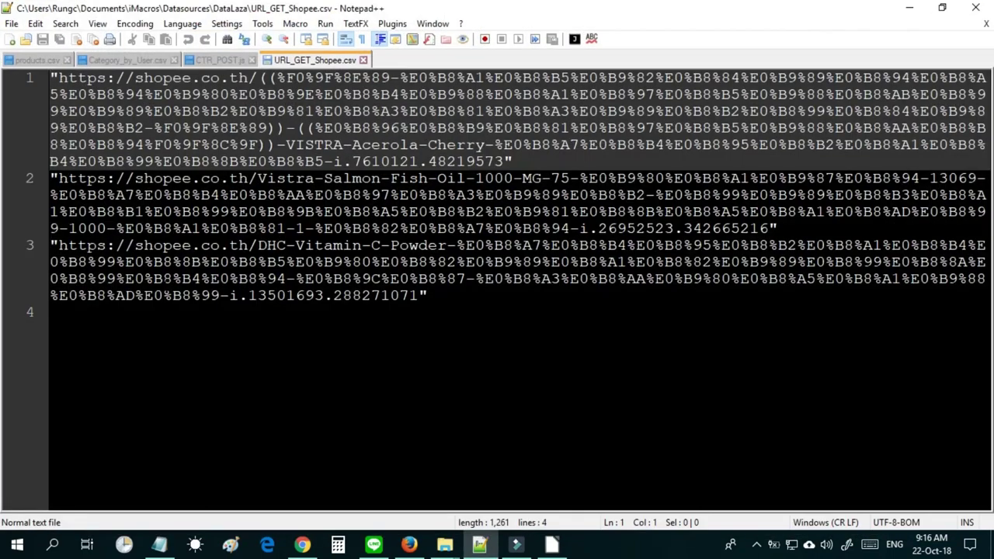
click(367, 60)
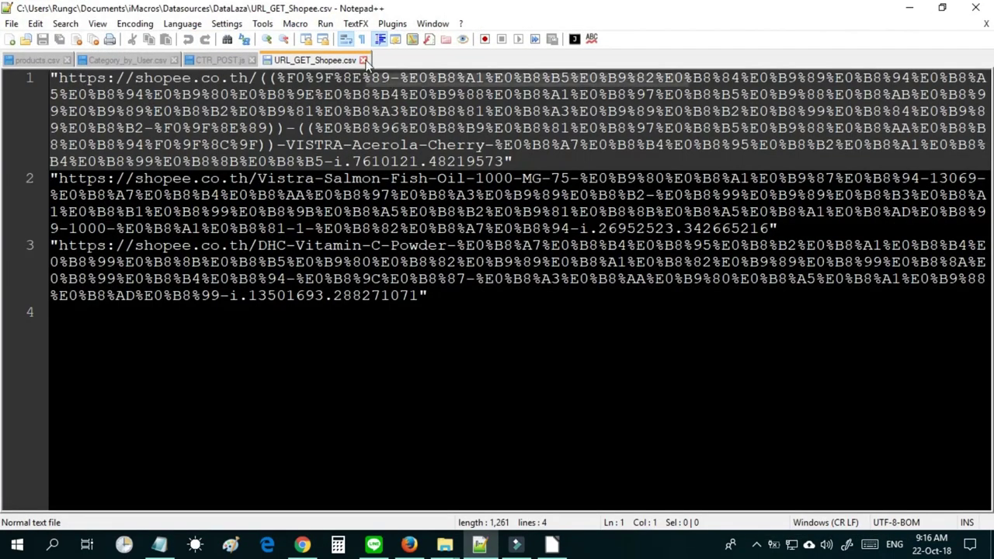
click(910, 8)
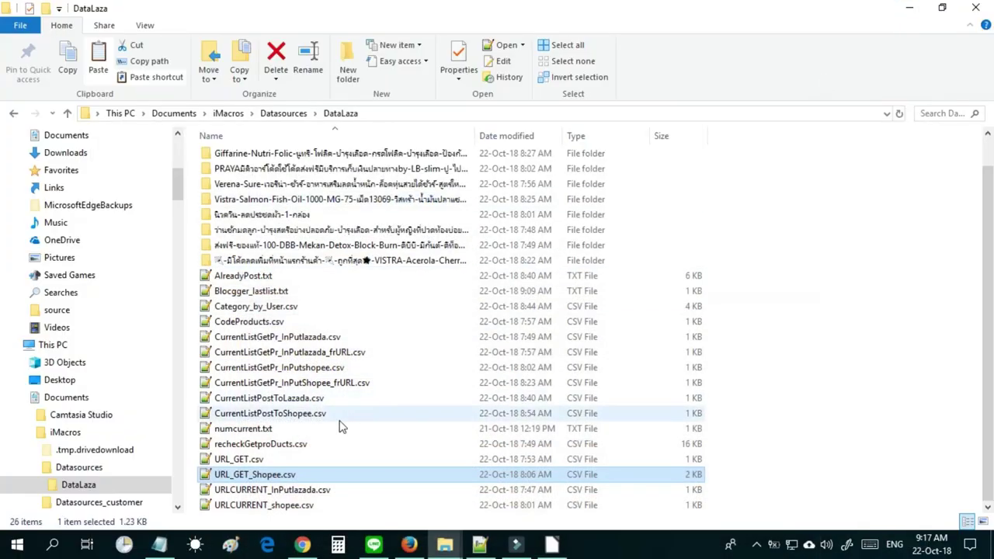
Review URL_GET.csv's four Lazada URLs in Notepad++, then close it.
click(251, 460)
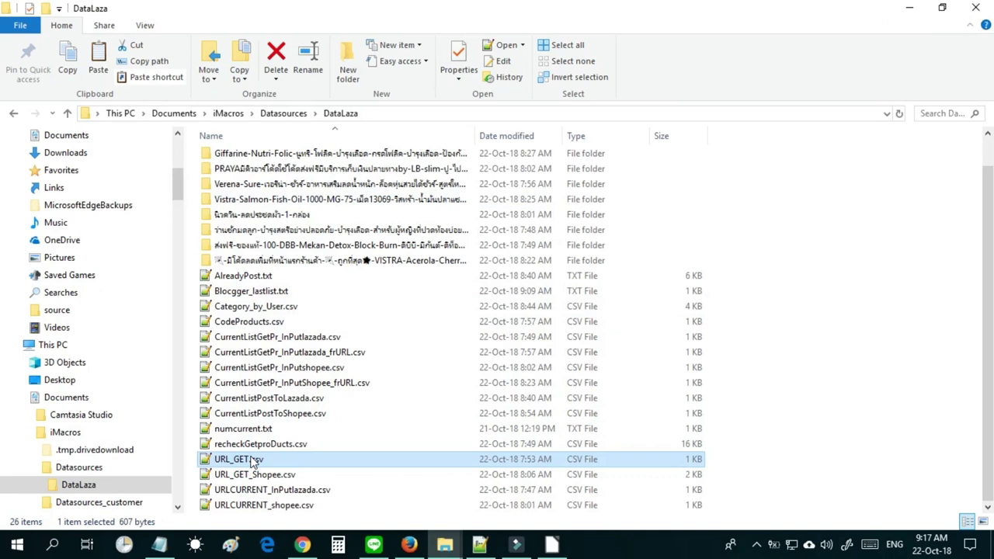
right_click(253, 462)
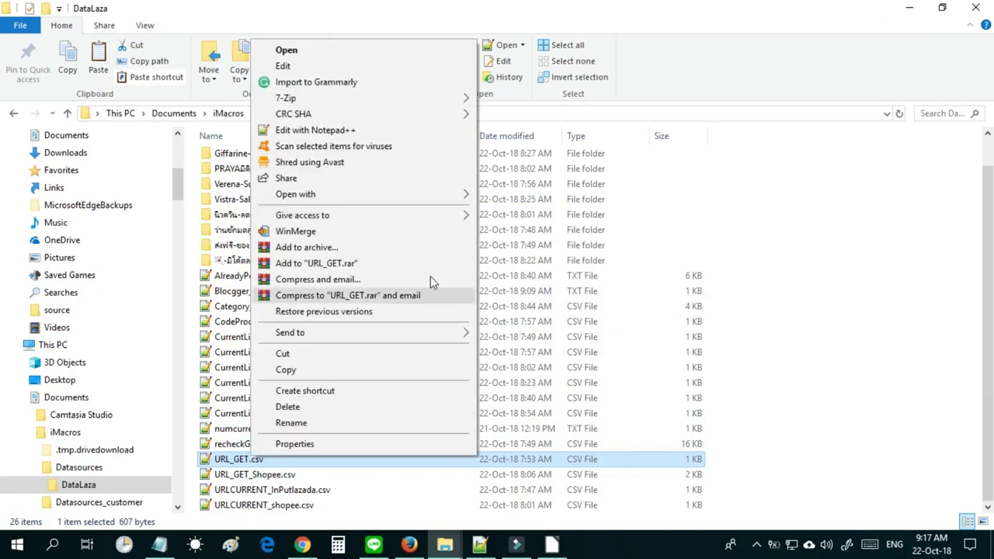
click(367, 129)
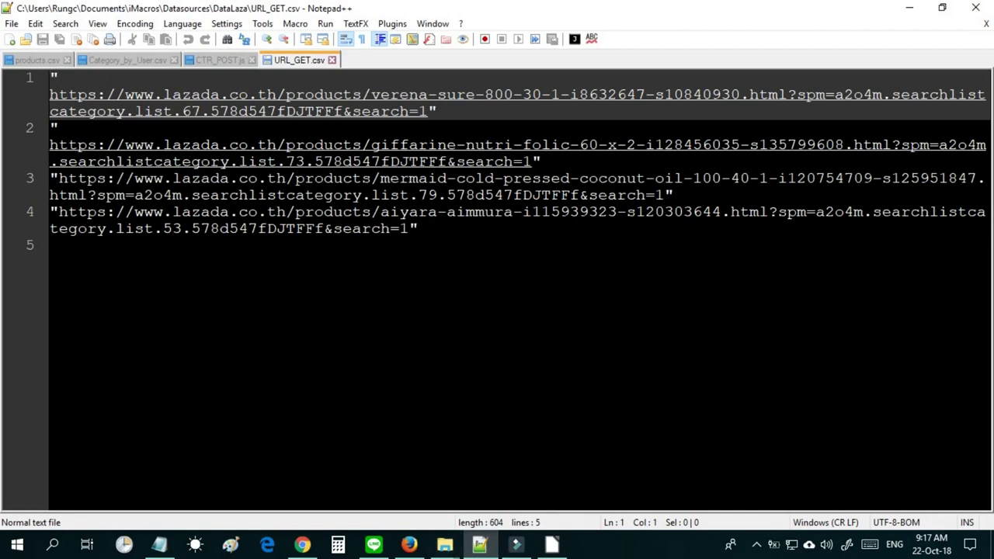
click(264, 244)
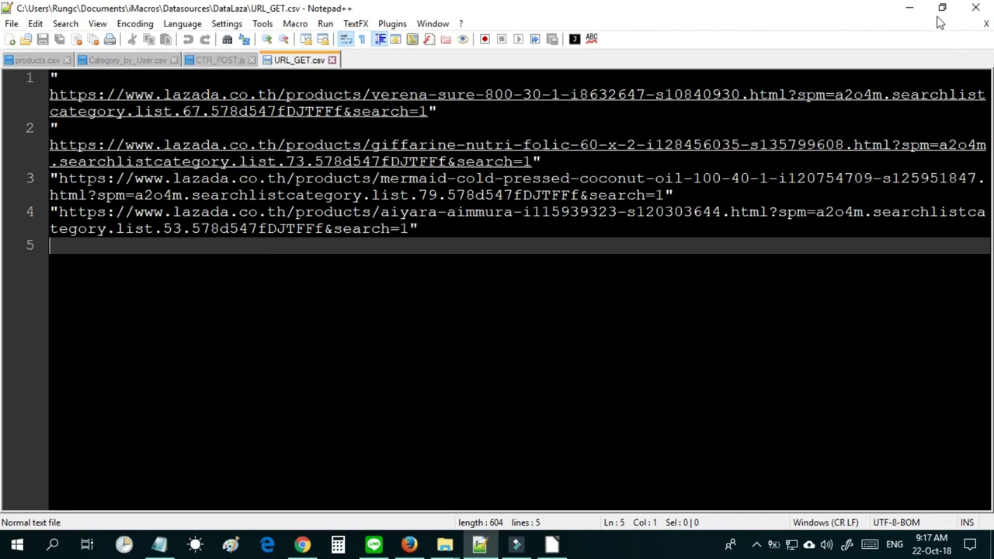
click(335, 61)
click(911, 7)
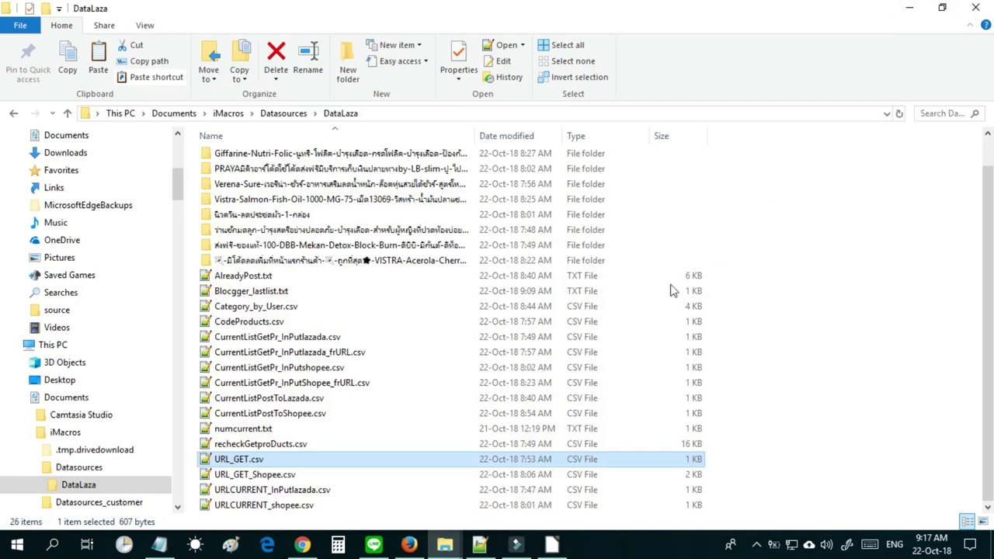
Check the contents of numcurrent.txt, then close it.
click(264, 430)
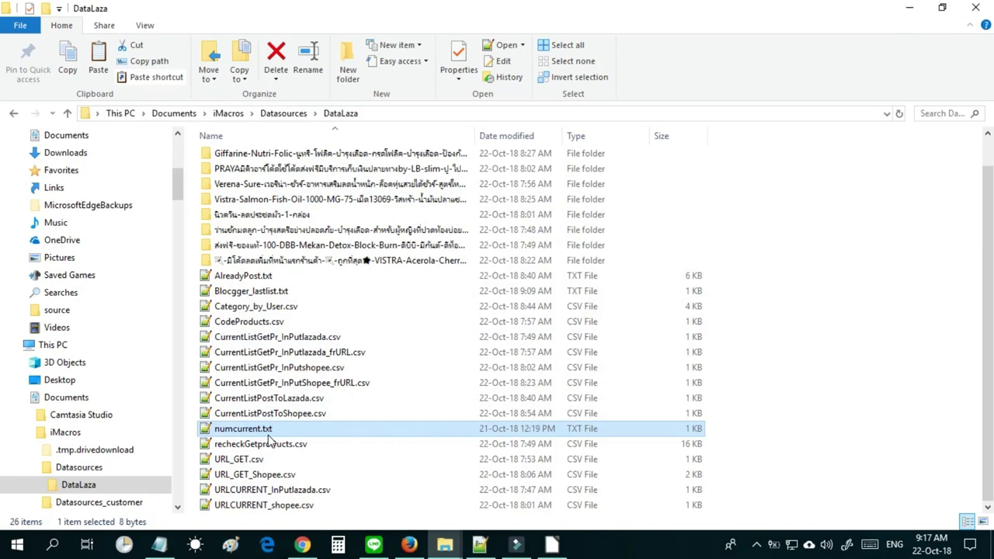
click(260, 432)
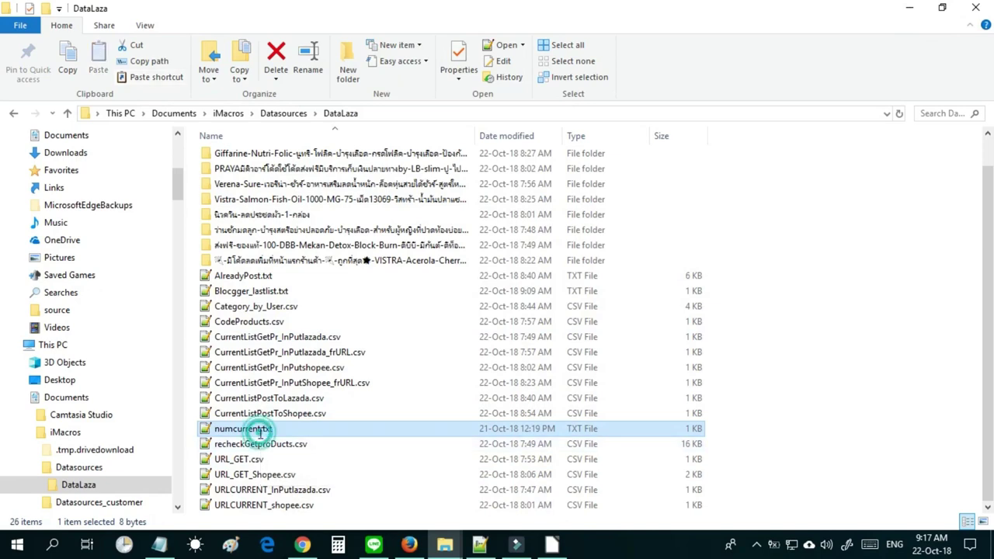
click(332, 60)
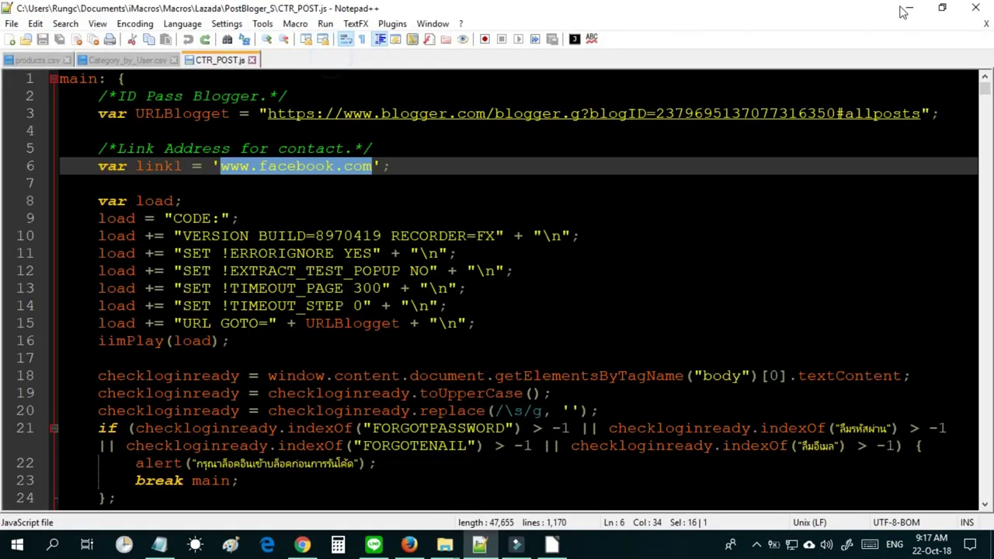
click(905, 10)
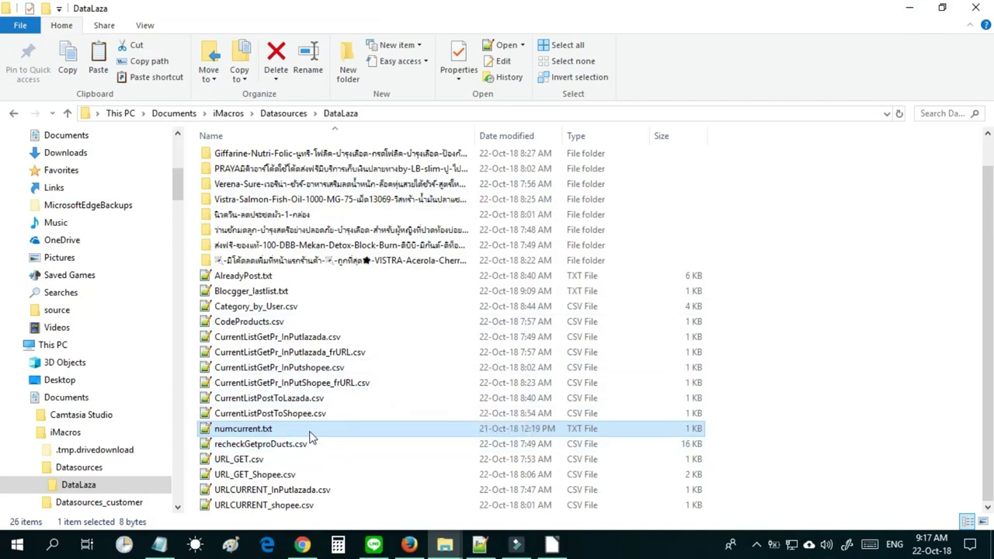
Compare the DataLaza counter files, ending on CurrentListPostToLazada.csv selected.
click(310, 426)
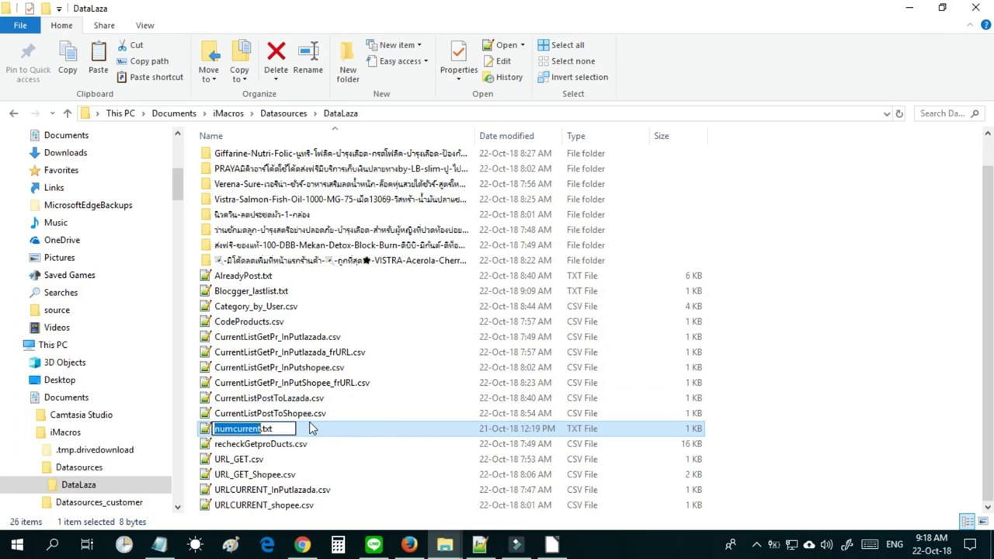
click(311, 417)
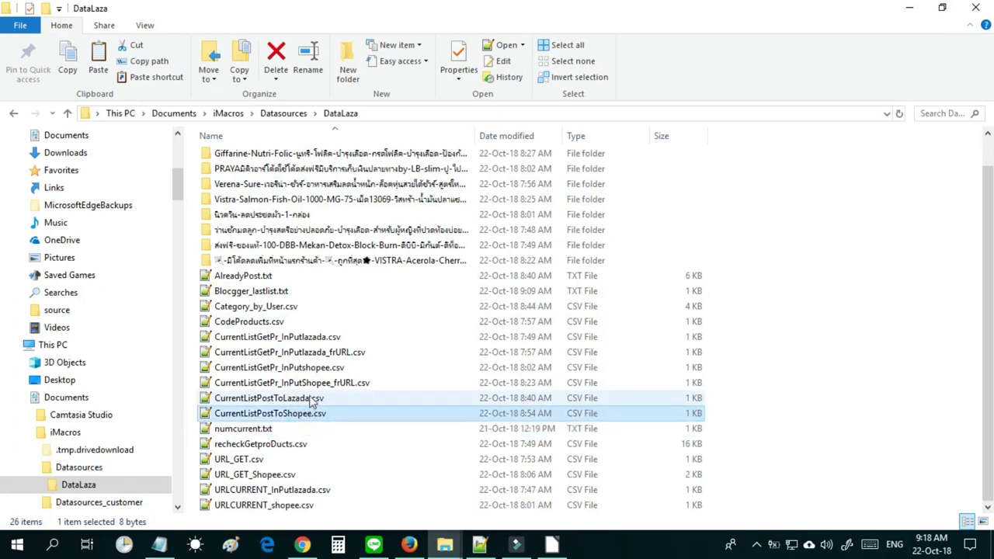
click(311, 384)
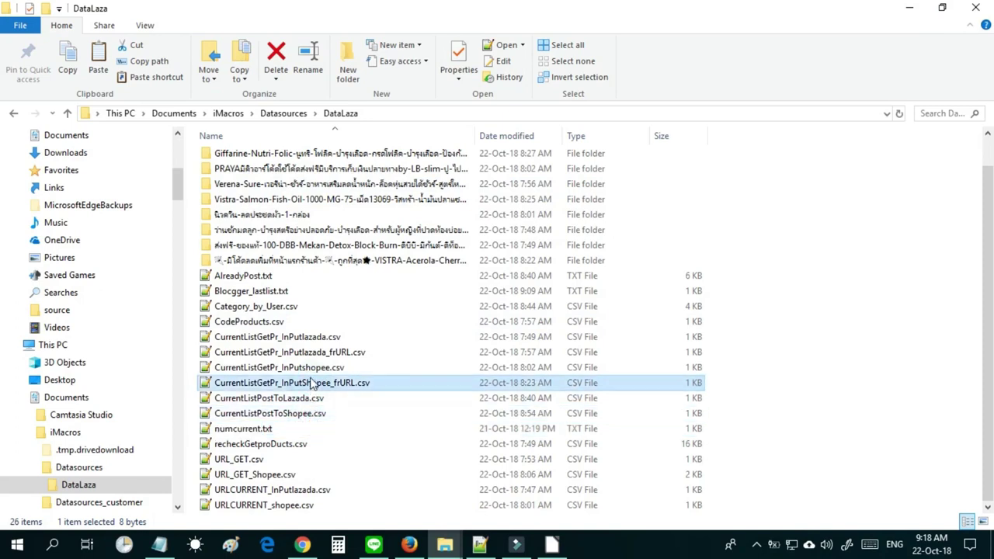
click(315, 370)
click(319, 340)
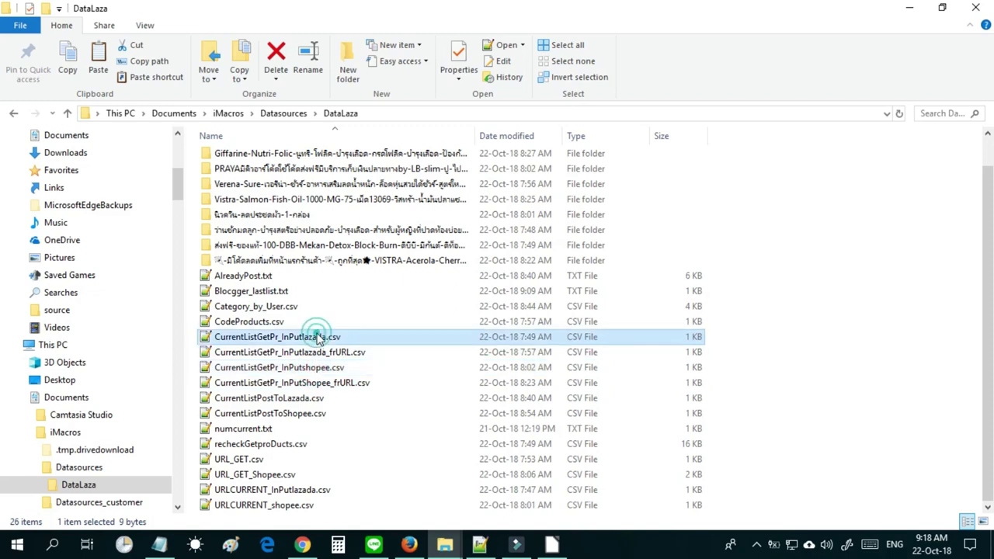
click(349, 416)
click(325, 339)
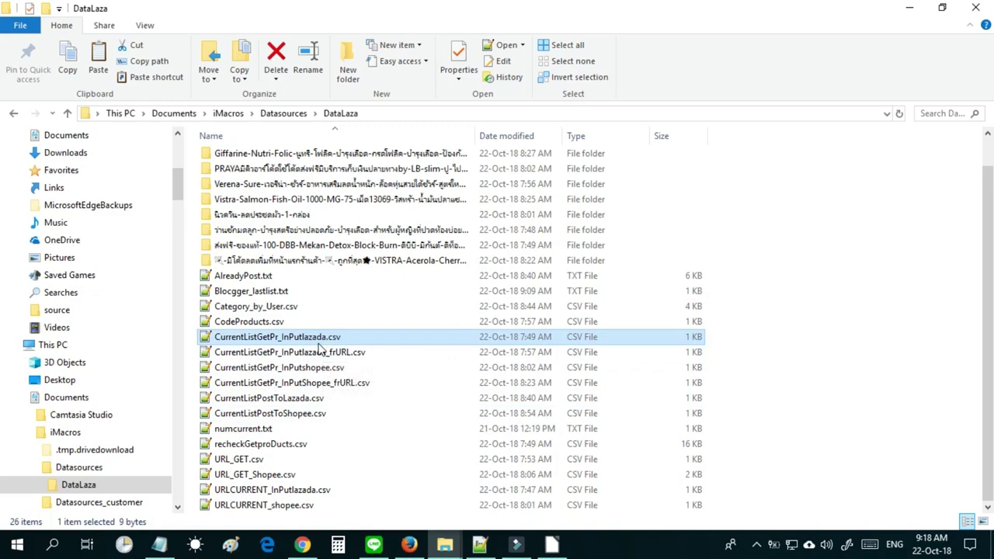
click(306, 416)
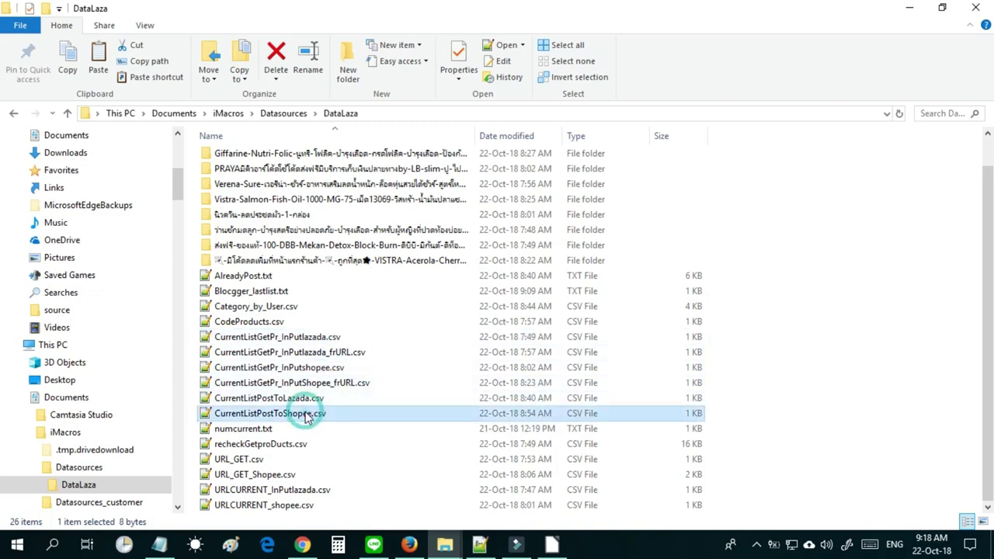
click(309, 399)
click(309, 413)
click(309, 399)
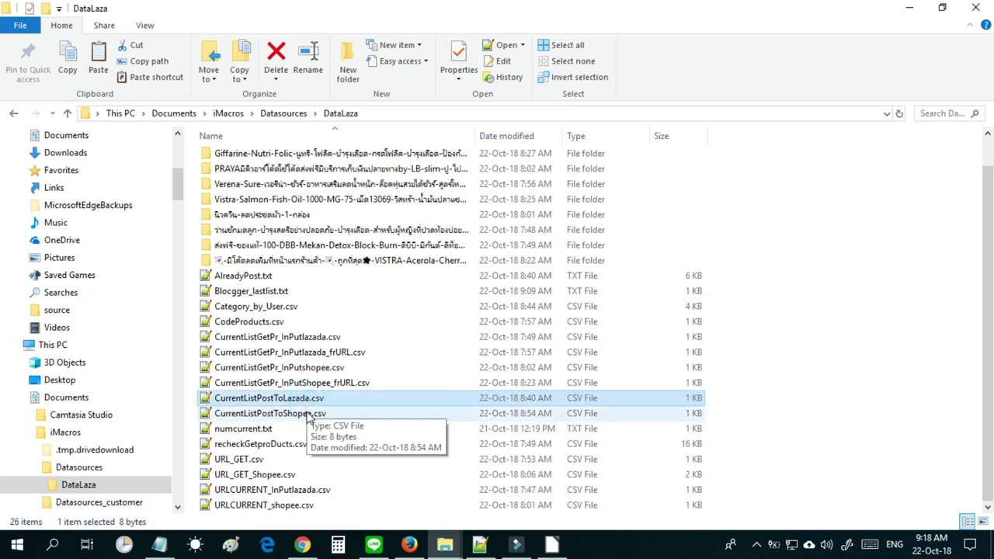
click(309, 414)
click(311, 400)
click(311, 413)
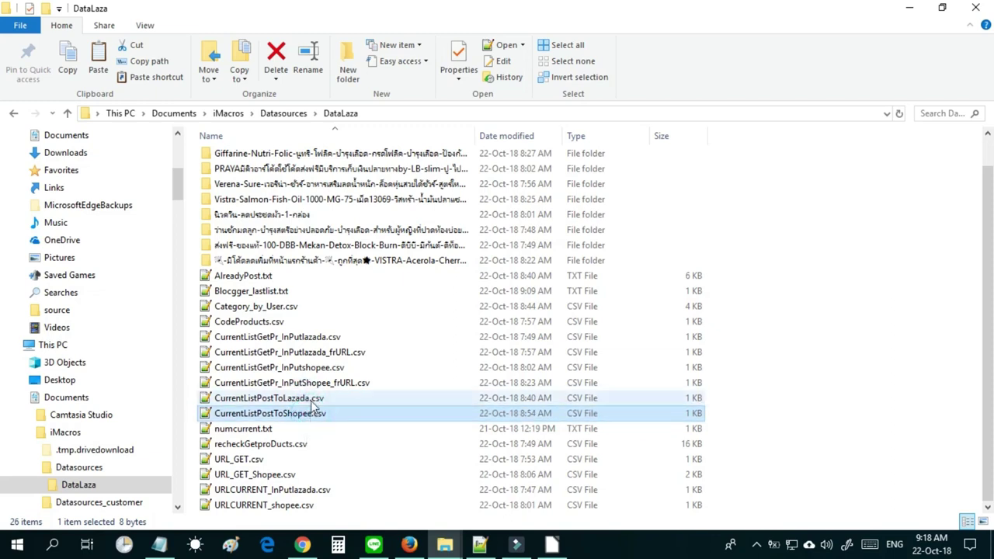
click(311, 400)
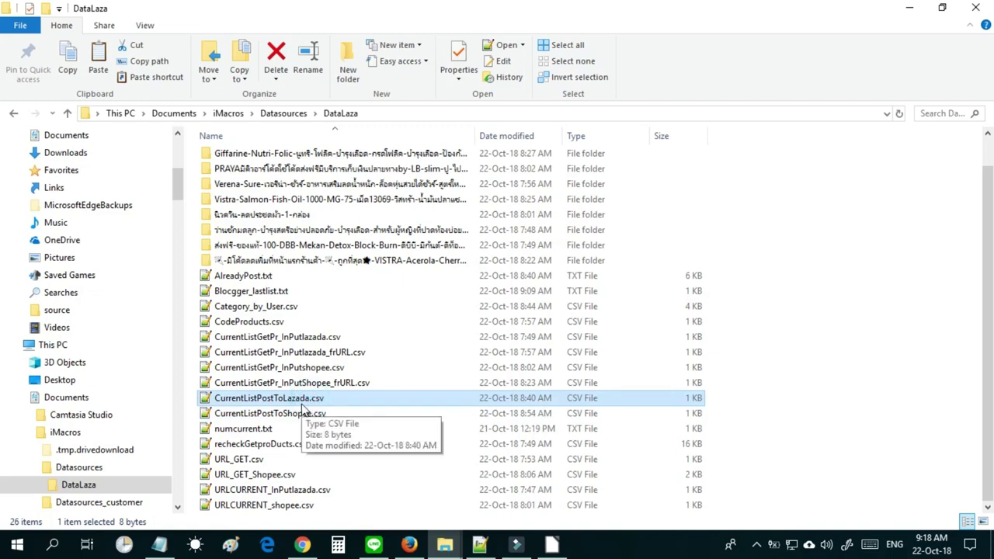
Open the Lazada counter (6) and Category_by_User.csv, selecting its sixth product line.
double_click(307, 402)
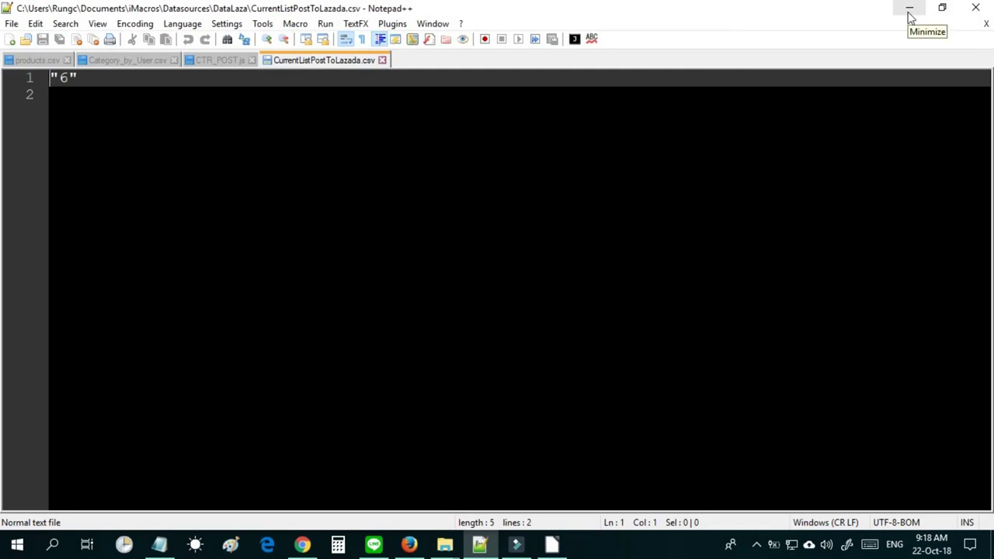
click(910, 11)
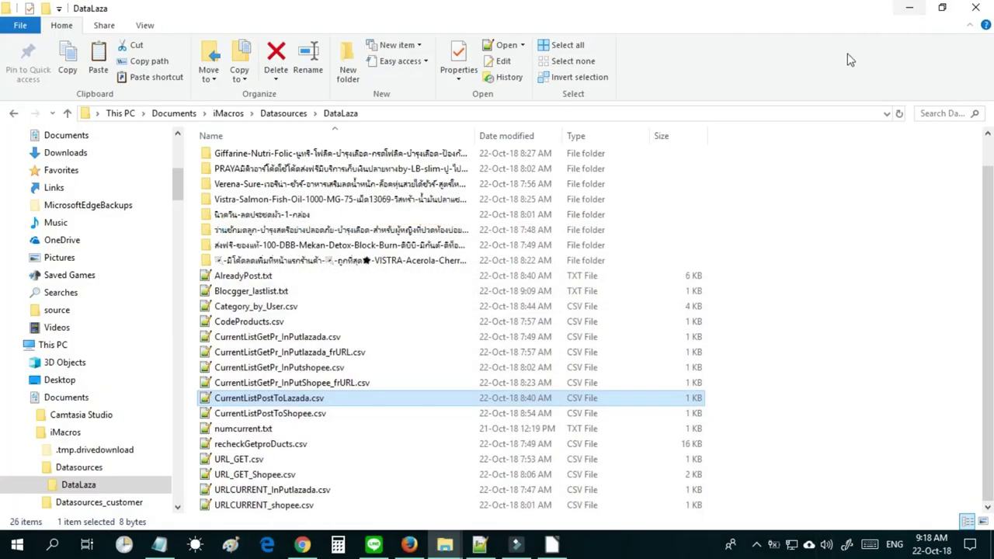
click(255, 307)
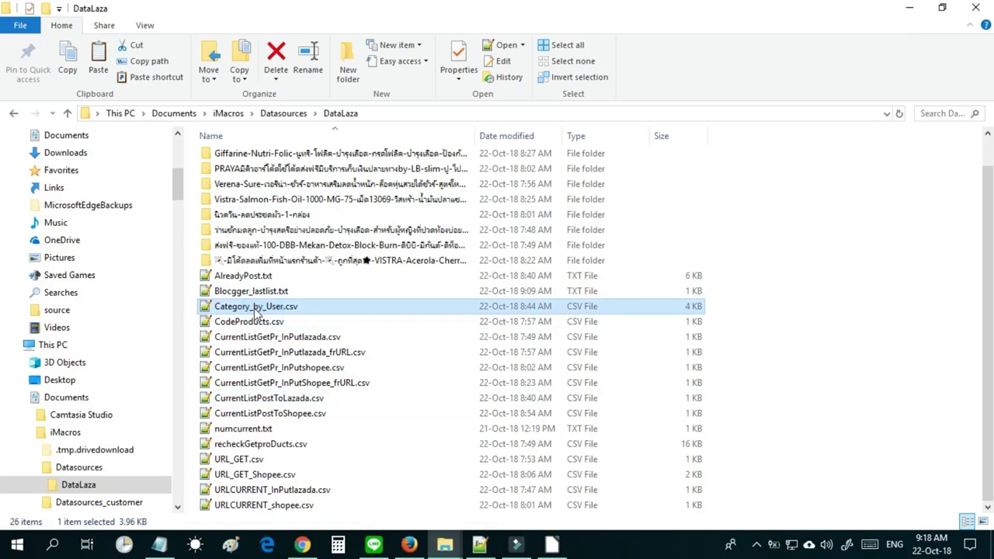
double_click(255, 307)
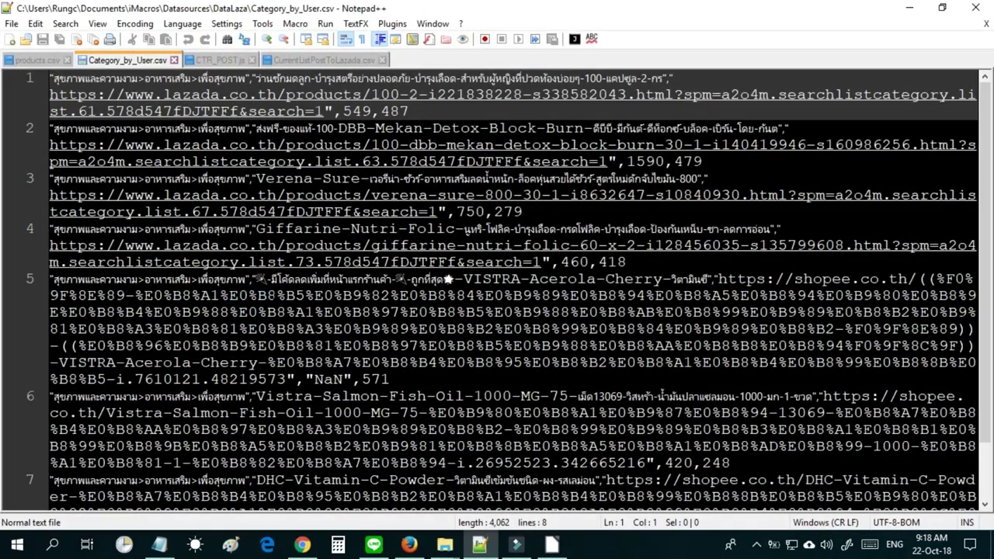
click(322, 60)
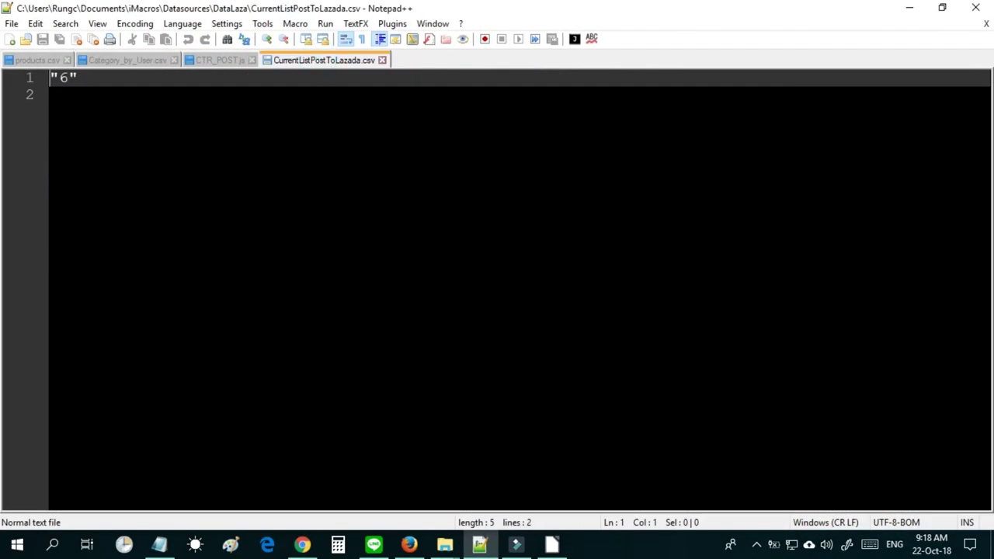
click(140, 63)
click(51, 397)
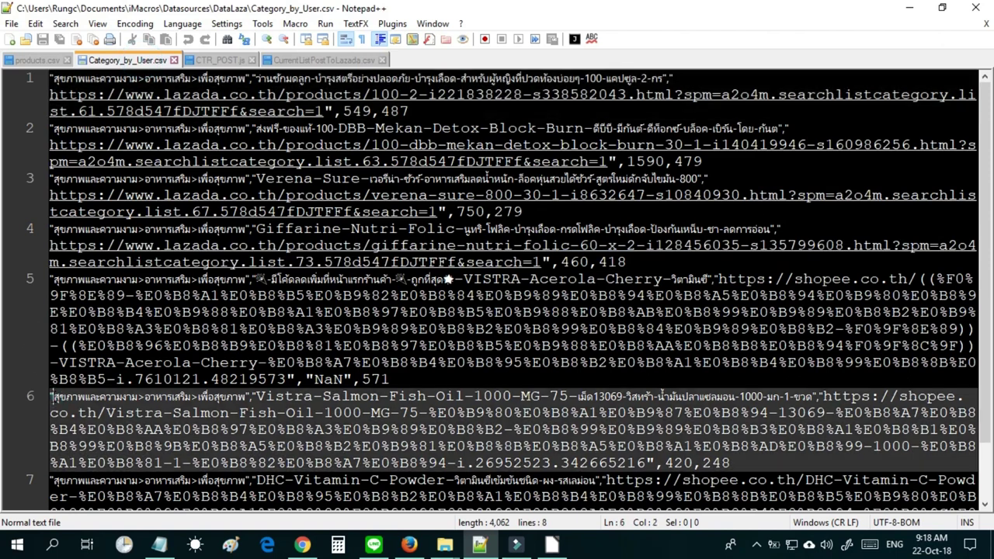
drag(51, 397, 768, 464)
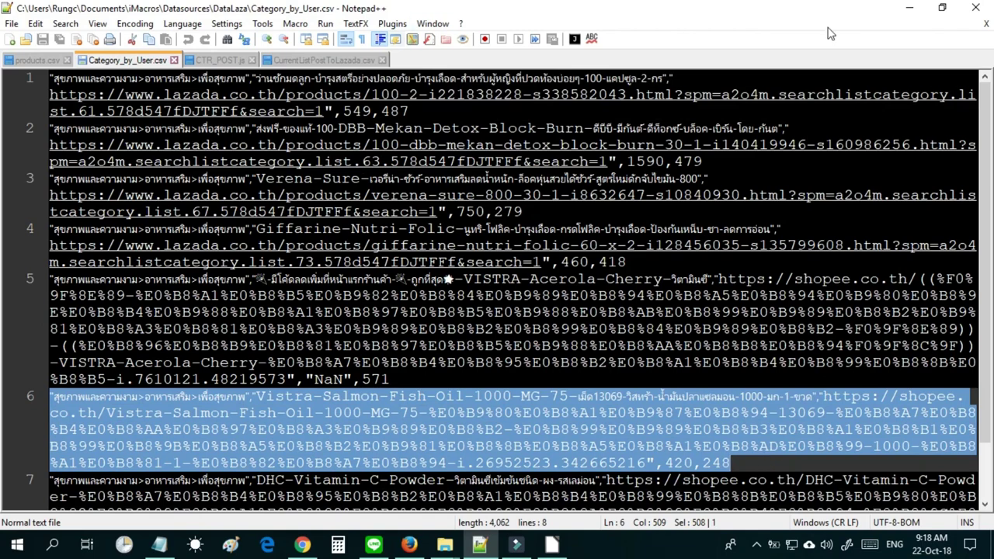
click(910, 7)
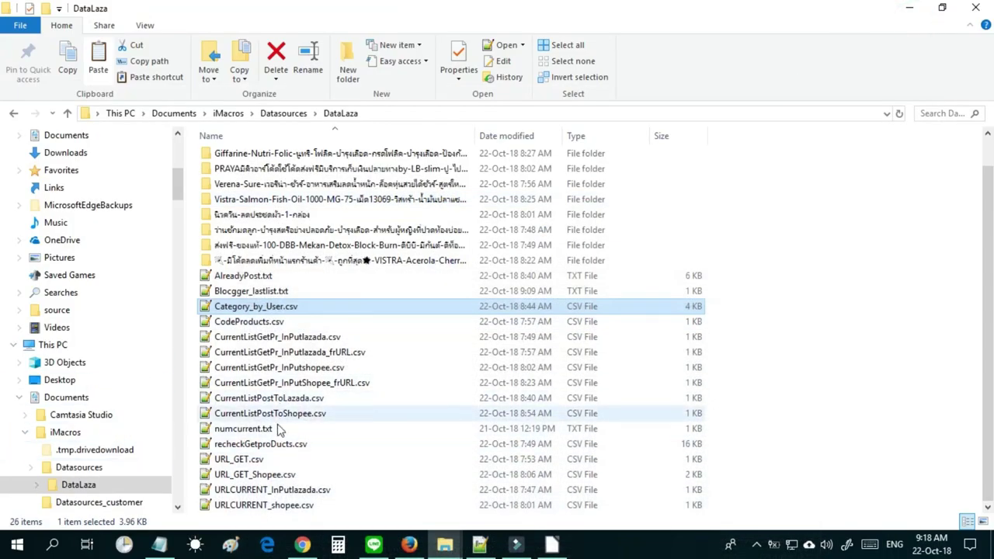
Open the Shopee post counter (1) and compare it with the Lazada counter.
click(292, 415)
double_click(293, 414)
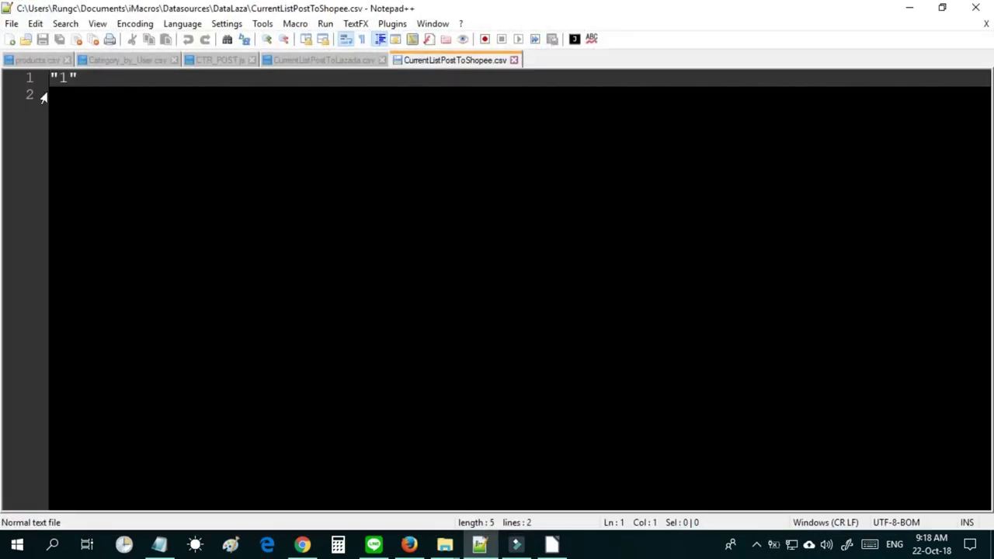
click(280, 62)
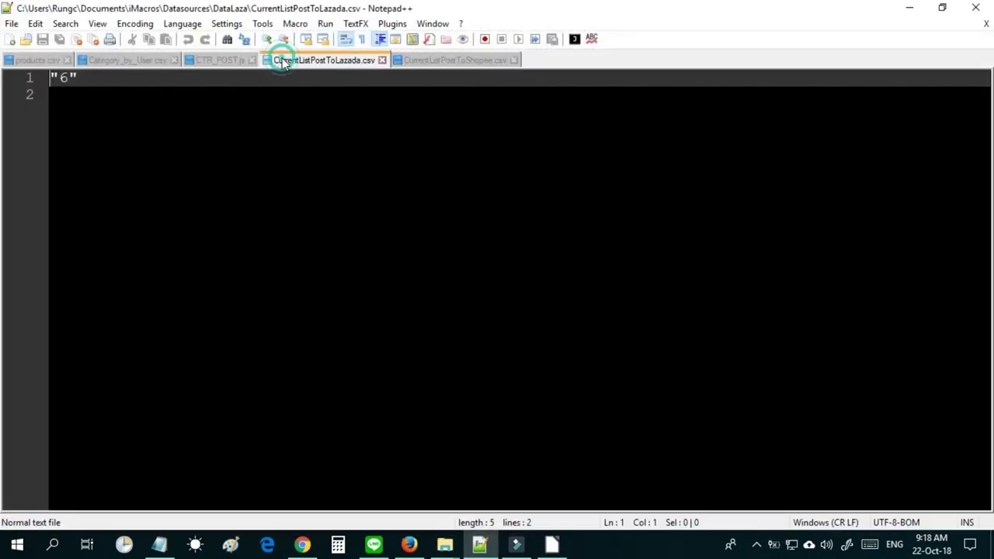
click(127, 61)
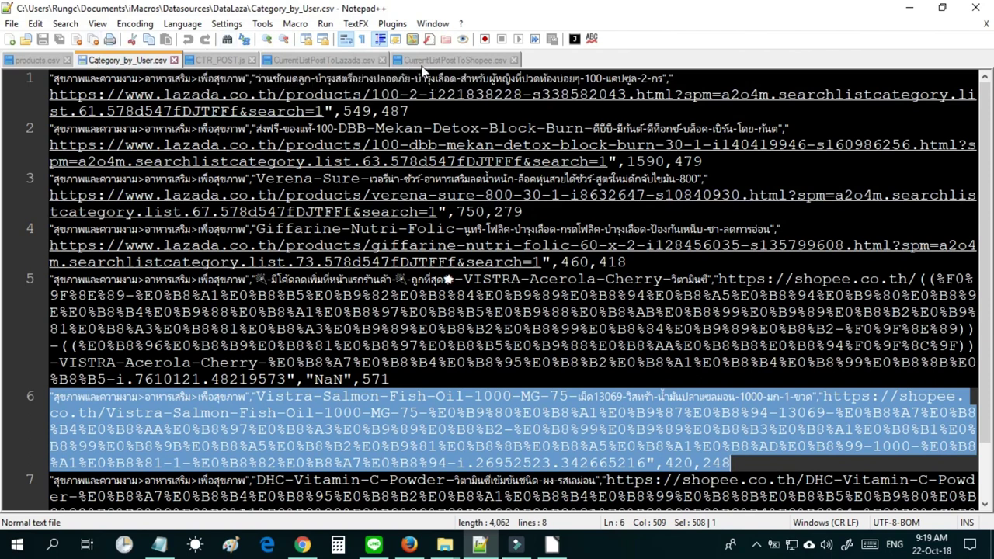
click(912, 8)
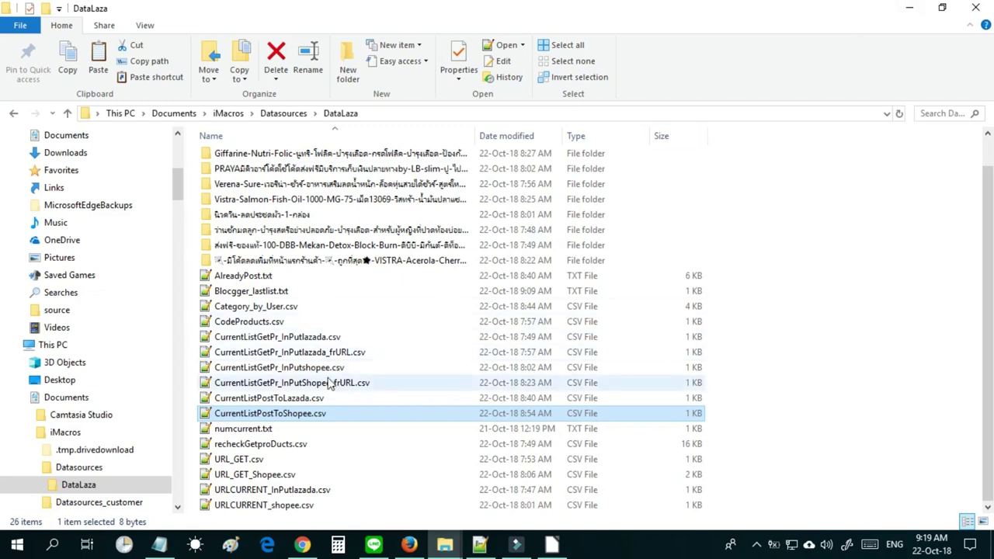
View the Shopee post counter file CurrentListPostToShopee.csv.
click(308, 401)
click(309, 412)
click(310, 404)
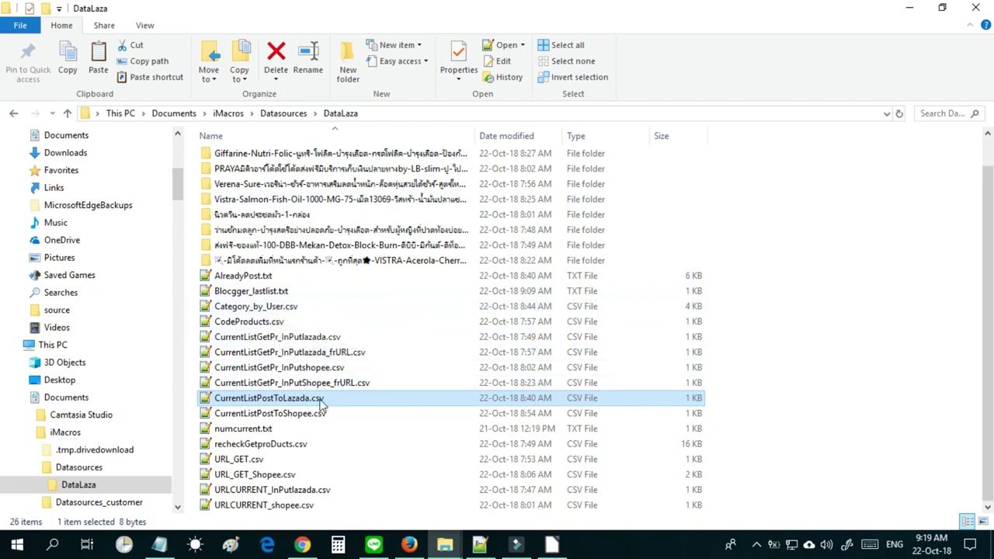
double_click(319, 413)
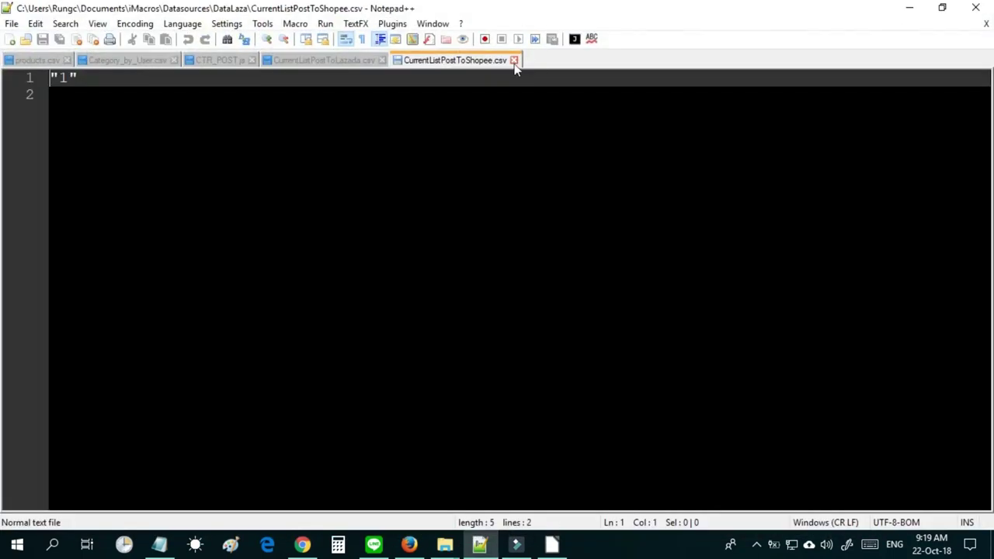
click(900, 17)
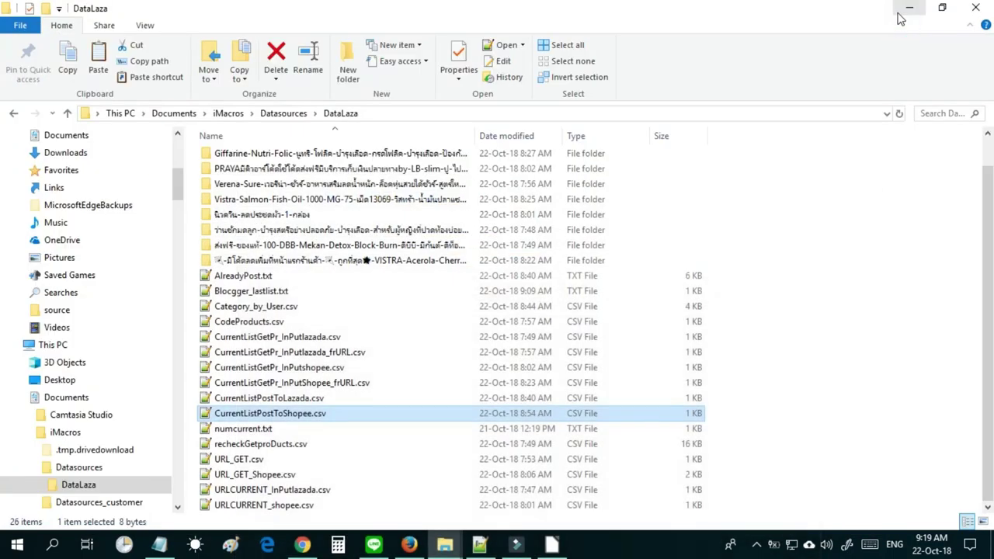
Compare the sizes of the product-fetch counter files, including CurrentListGetPr_InPutlazada.csv.
click(327, 382)
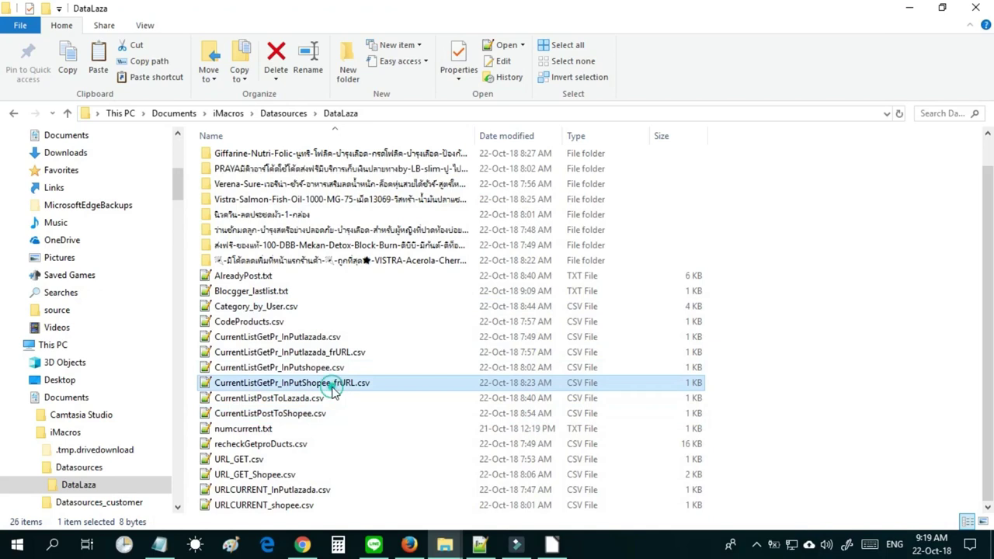
click(324, 336)
click(273, 382)
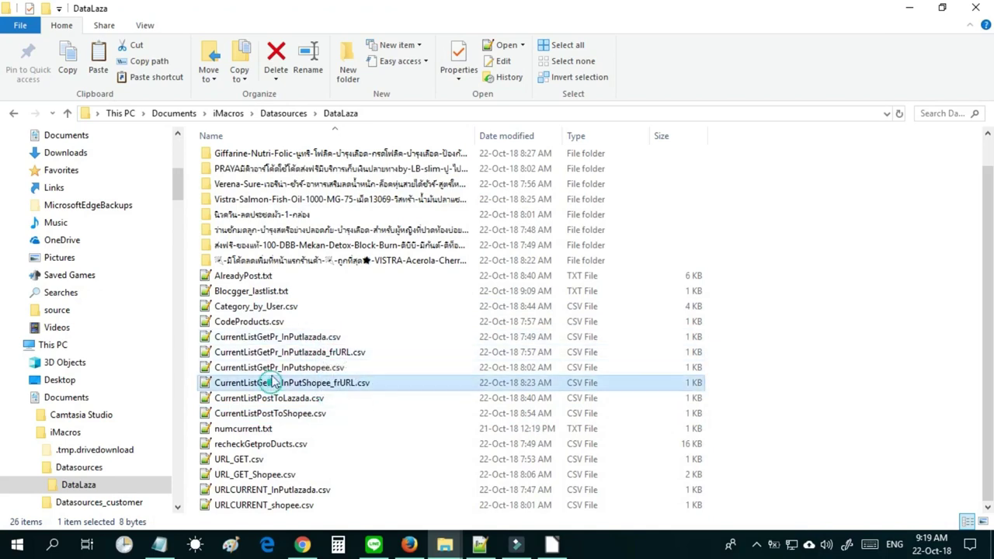
click(276, 336)
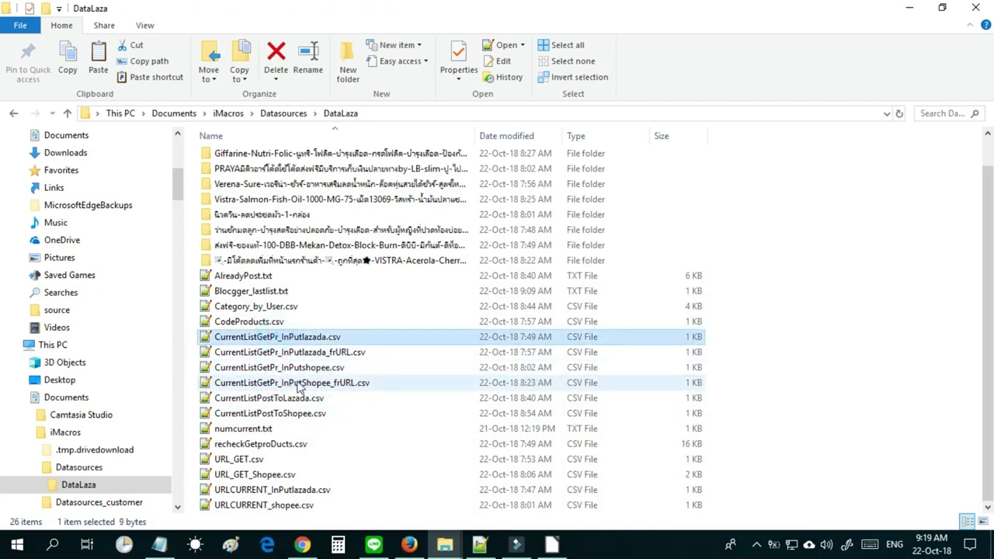
click(299, 383)
click(295, 368)
click(315, 352)
click(317, 340)
click(322, 351)
click(321, 339)
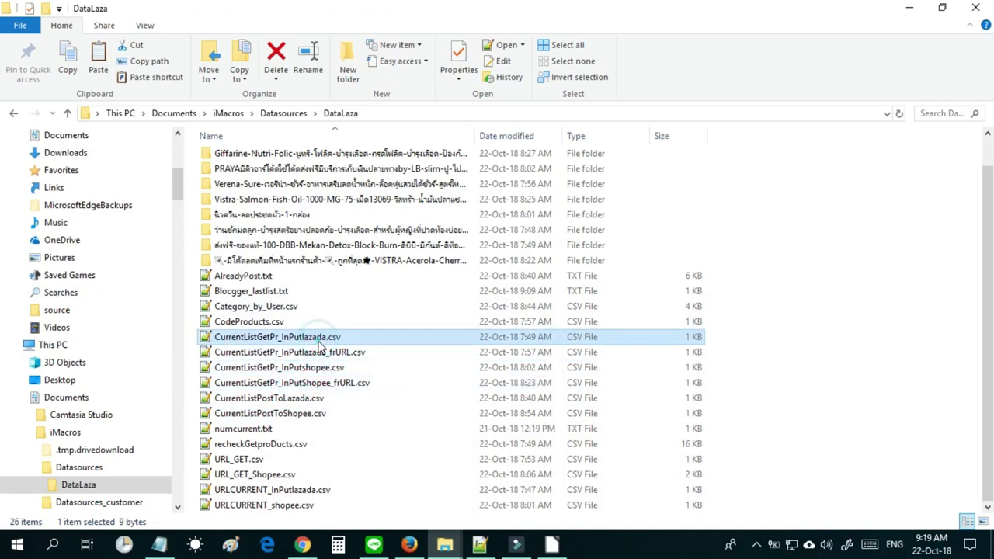
click(328, 383)
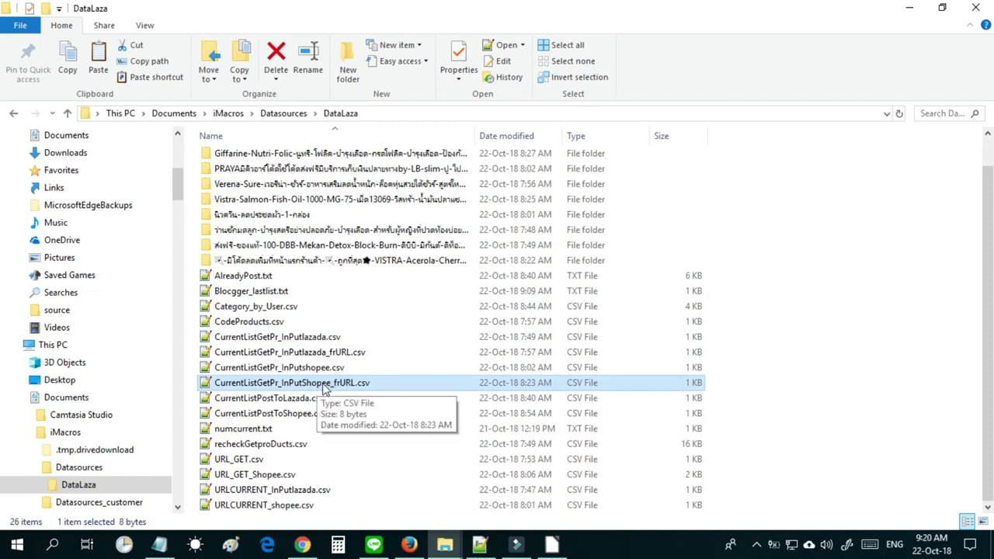
Read the count in CurrentListGetPr_InPutShopee_frURL.csv, then close it.
click(289, 506)
click(275, 475)
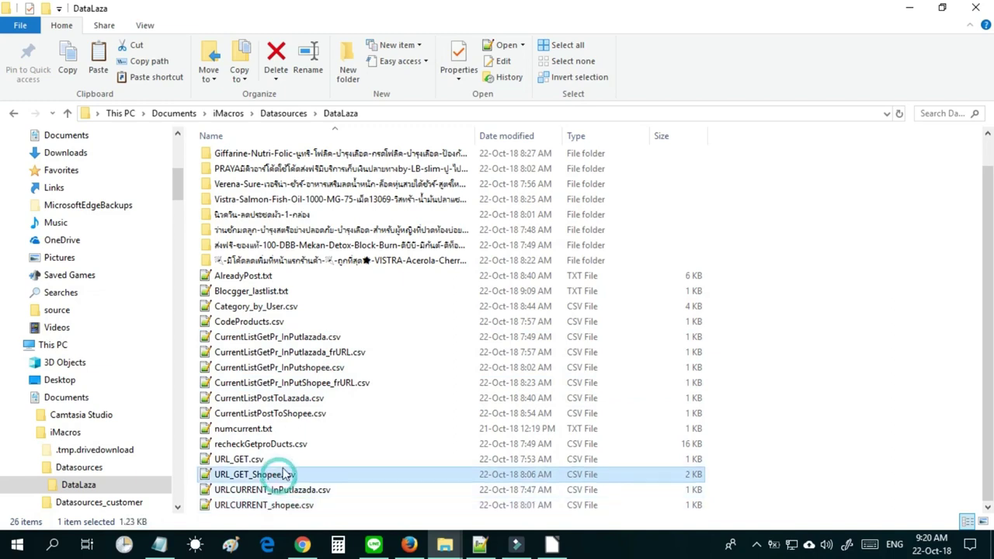
double_click(324, 382)
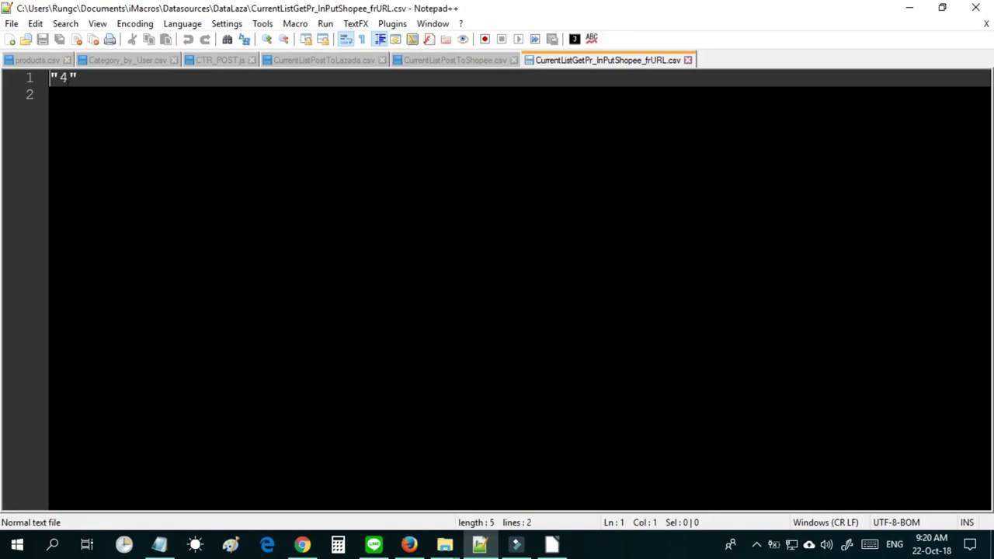
click(687, 59)
click(907, 10)
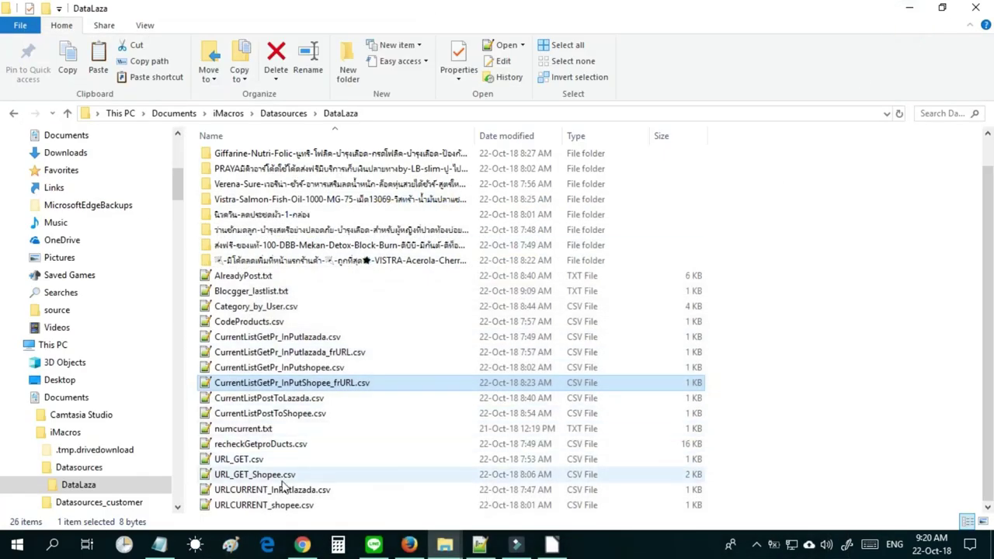
Read the counter in CurrentListGetPr_InPutlazada_frURL.csv, then close it.
click(282, 476)
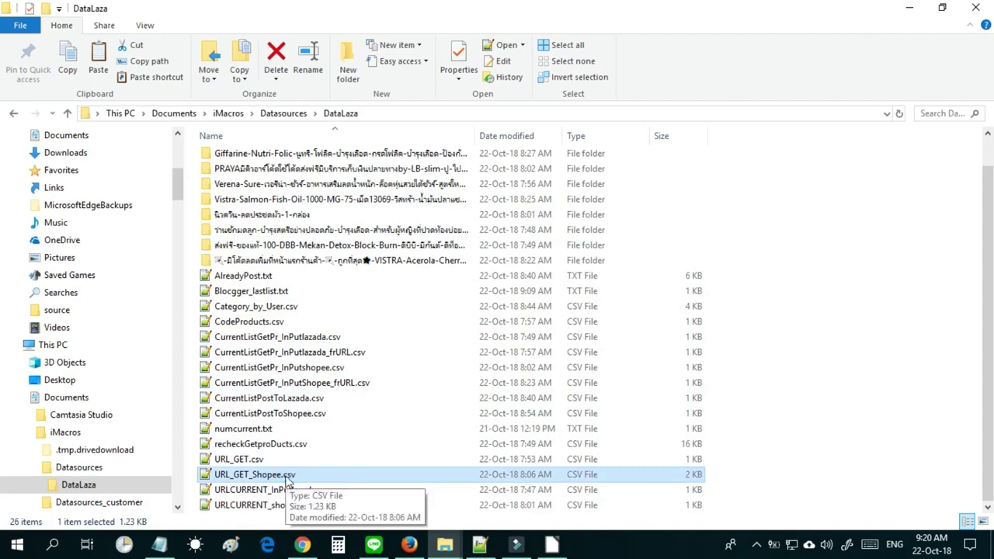
click(333, 384)
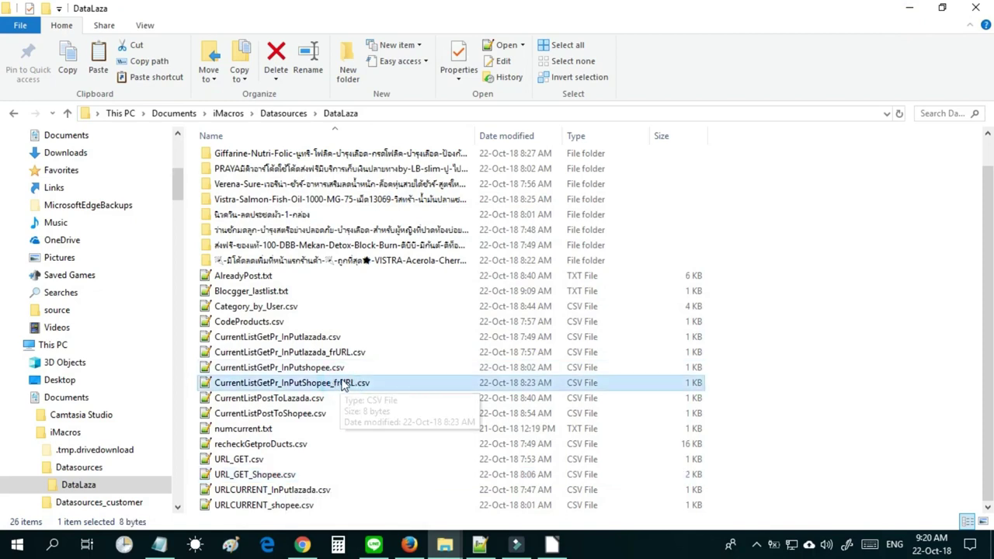
click(330, 354)
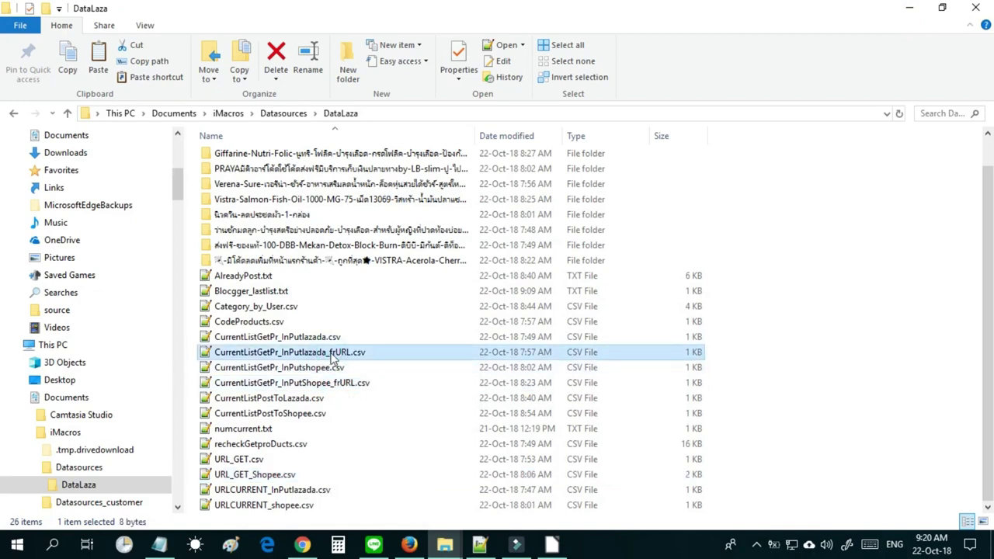
double_click(340, 353)
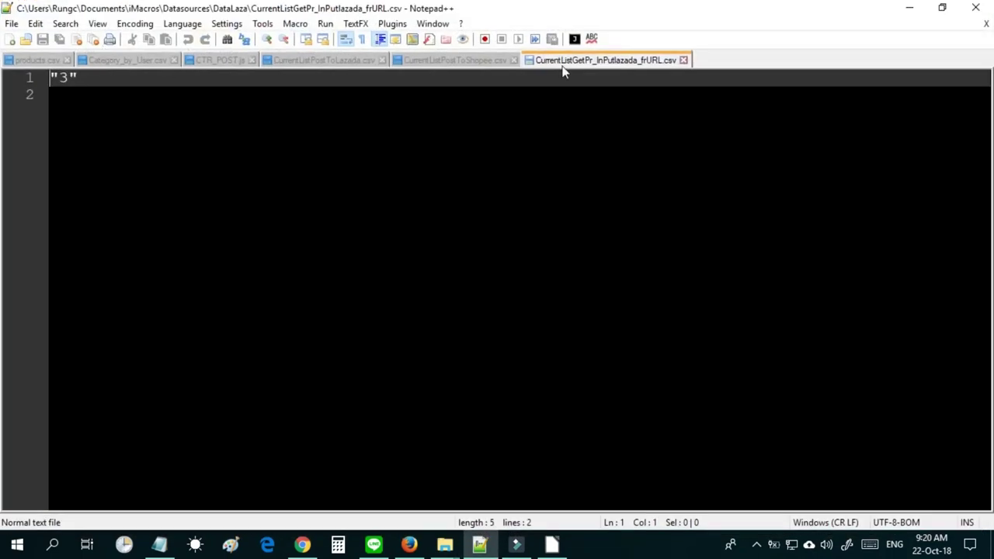
click(684, 59)
click(909, 8)
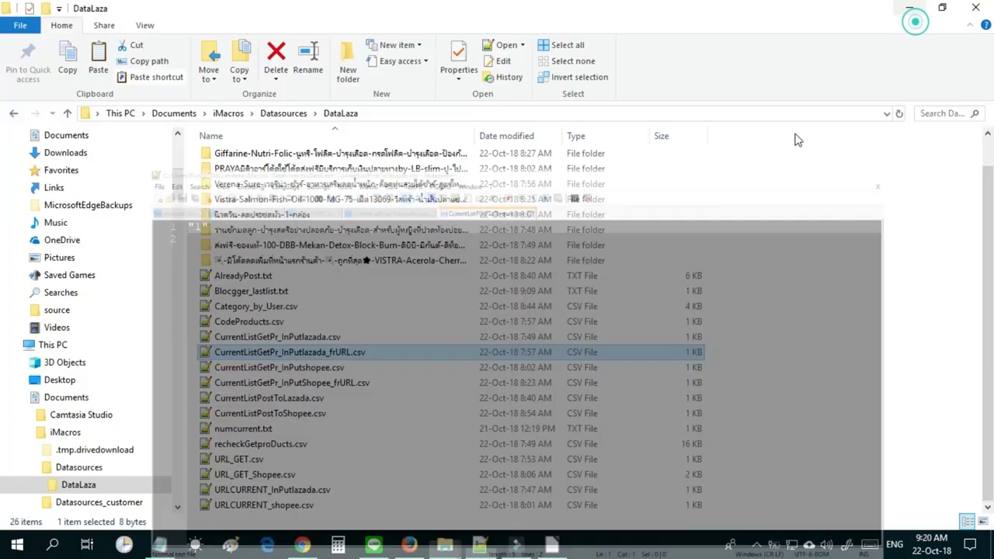
Review URL_GET.csv's third URL and the CurrentListGetPr_InPutlazada.csv counter value 32.
double_click(243, 458)
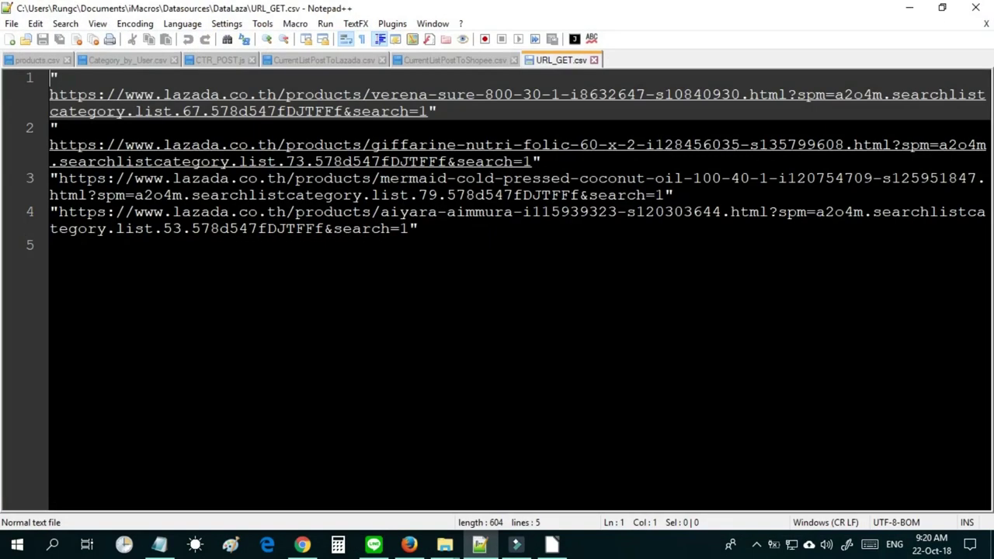
drag(51, 178, 718, 188)
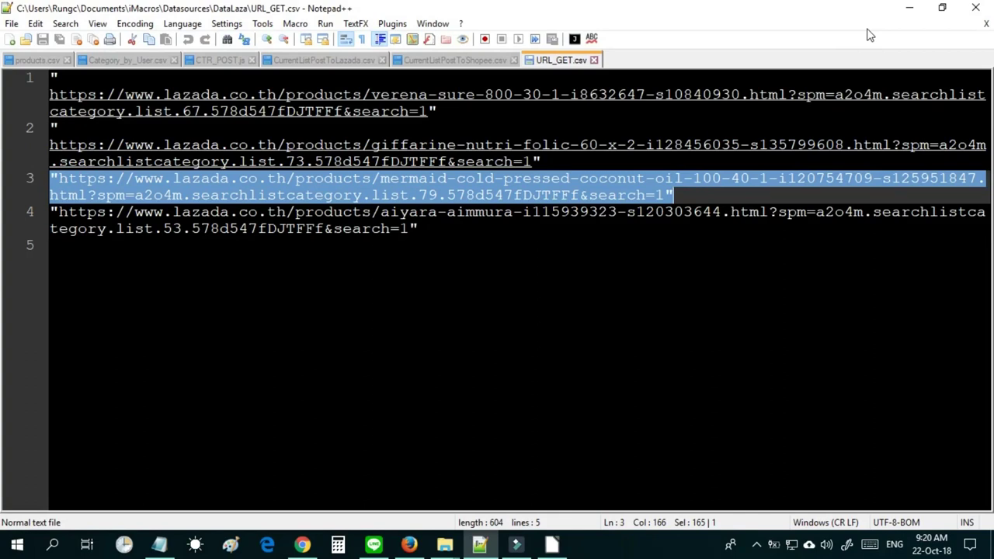
click(910, 8)
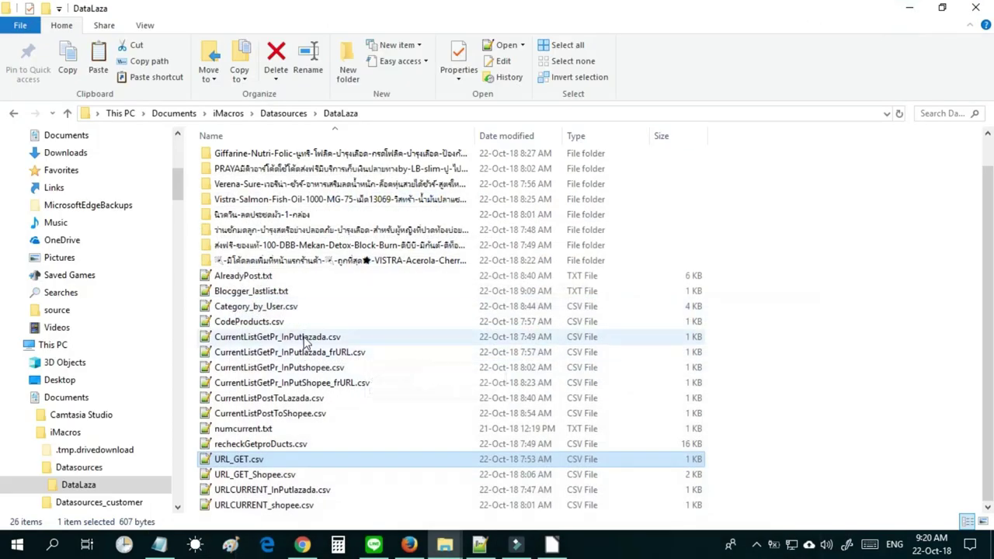
click(291, 340)
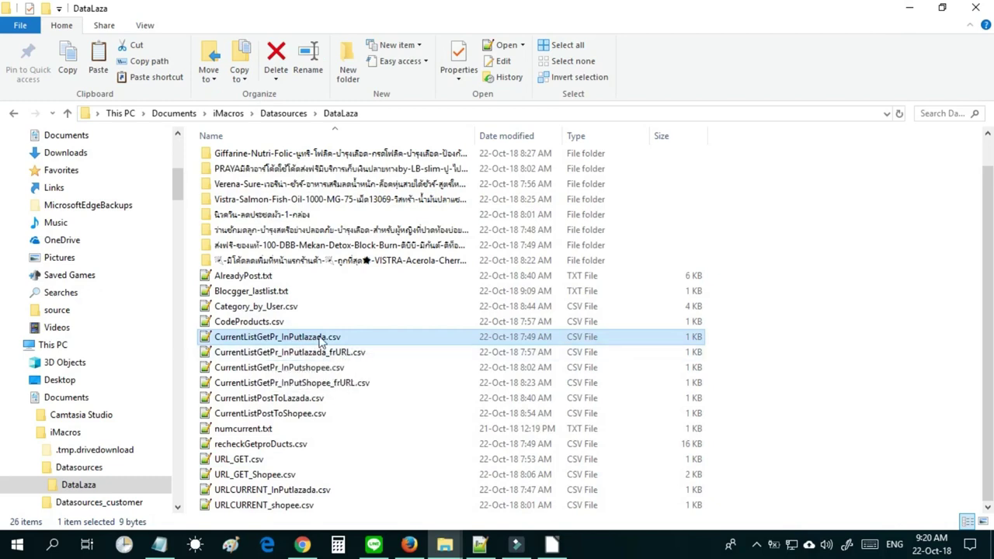
double_click(321, 341)
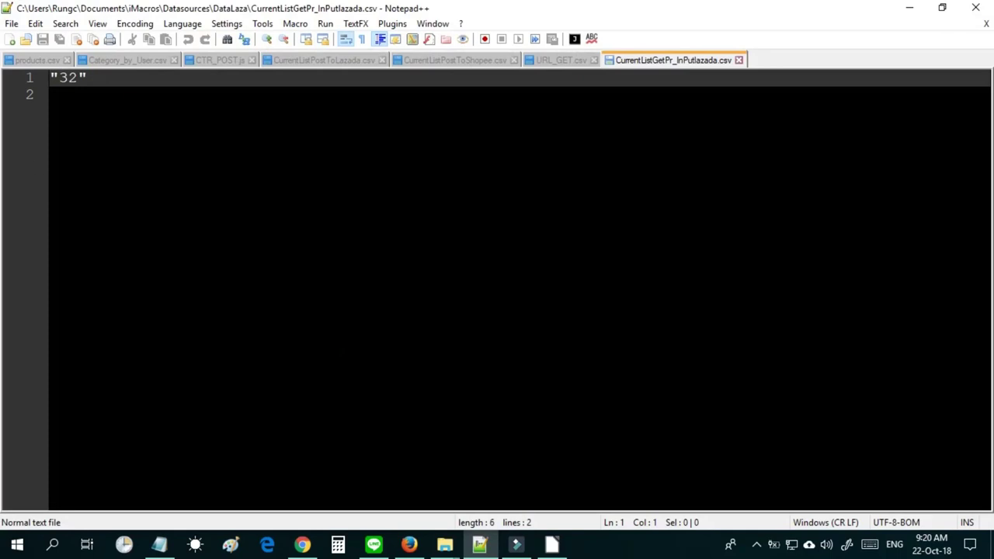
double_click(68, 77)
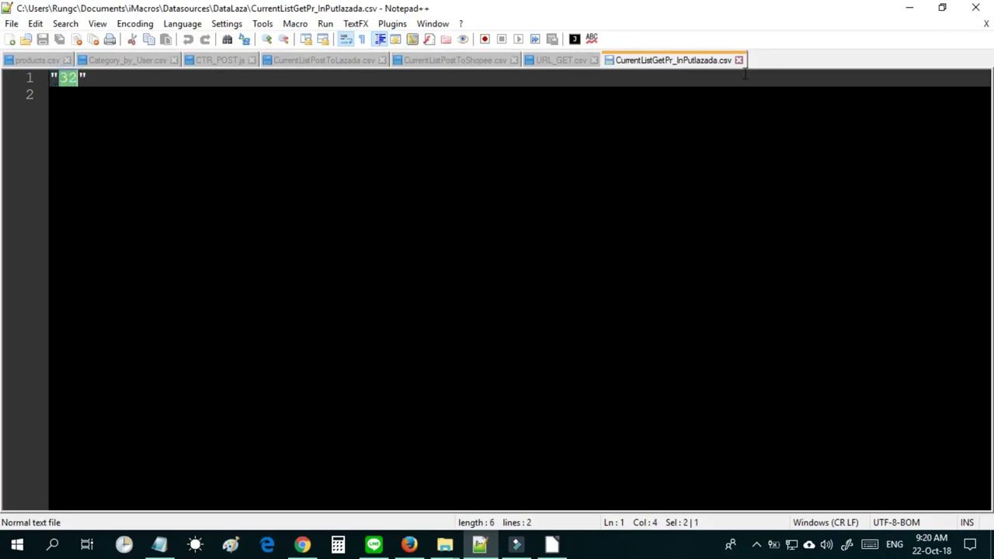
click(739, 61)
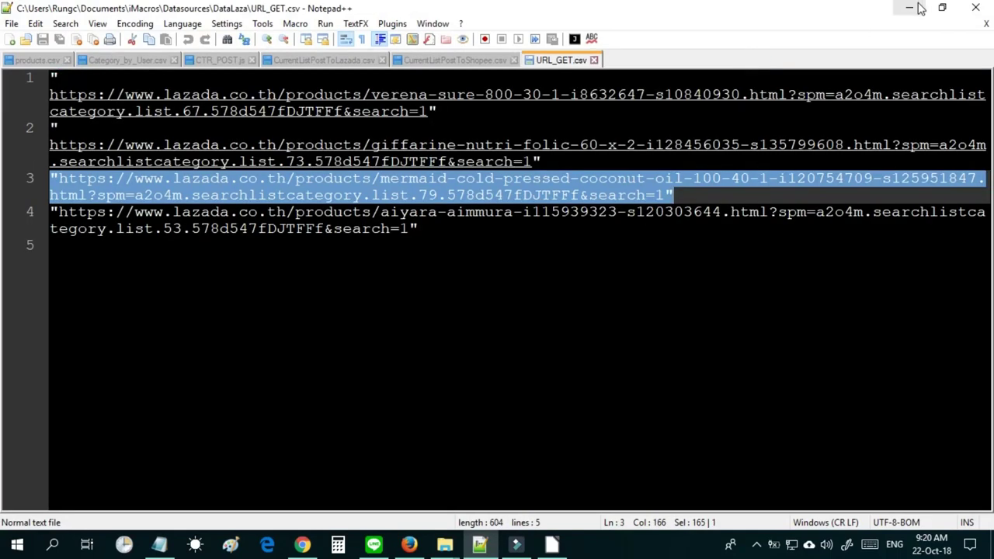
click(913, 7)
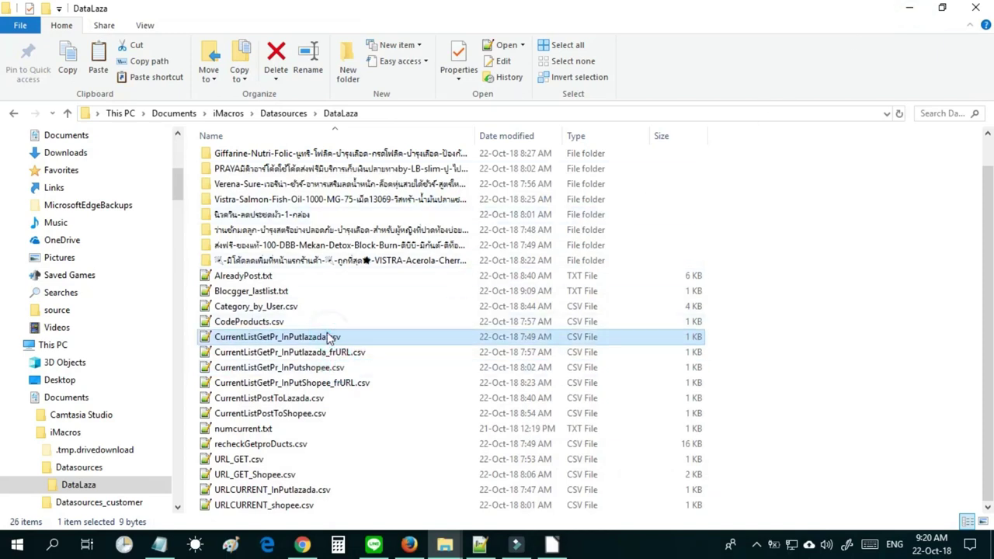
Open Blocgger_lastlist.txt in Notepad++ and check its current counter value of 7.
click(268, 294)
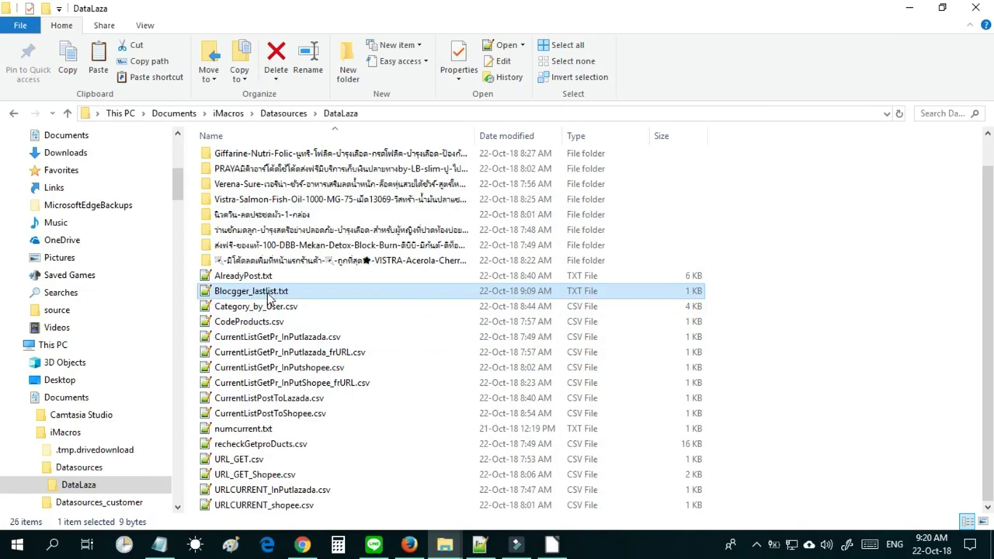
double_click(268, 294)
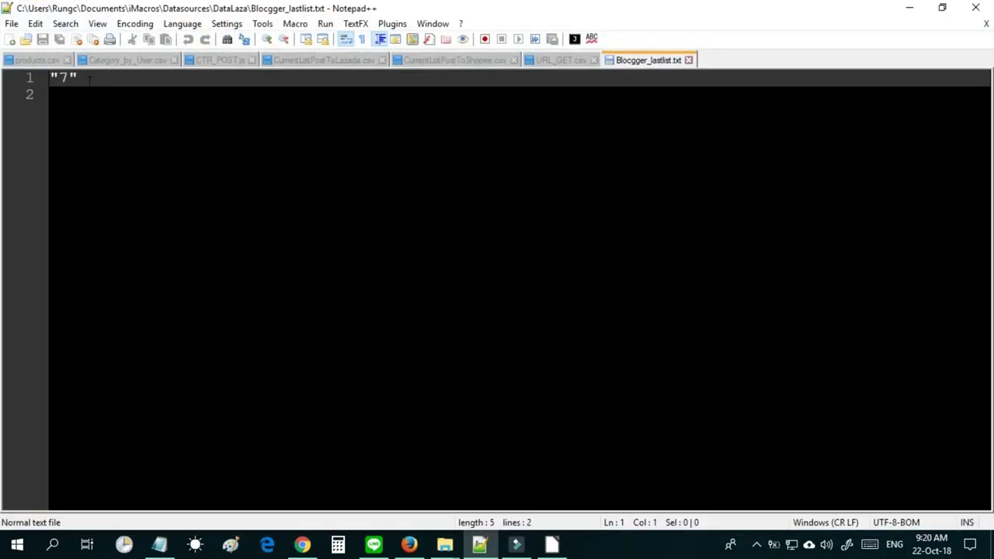
drag(70, 77, 57, 77)
click(909, 14)
Open Category_by_User.csv and inspect the line 7 entry.
click(264, 307)
double_click(274, 308)
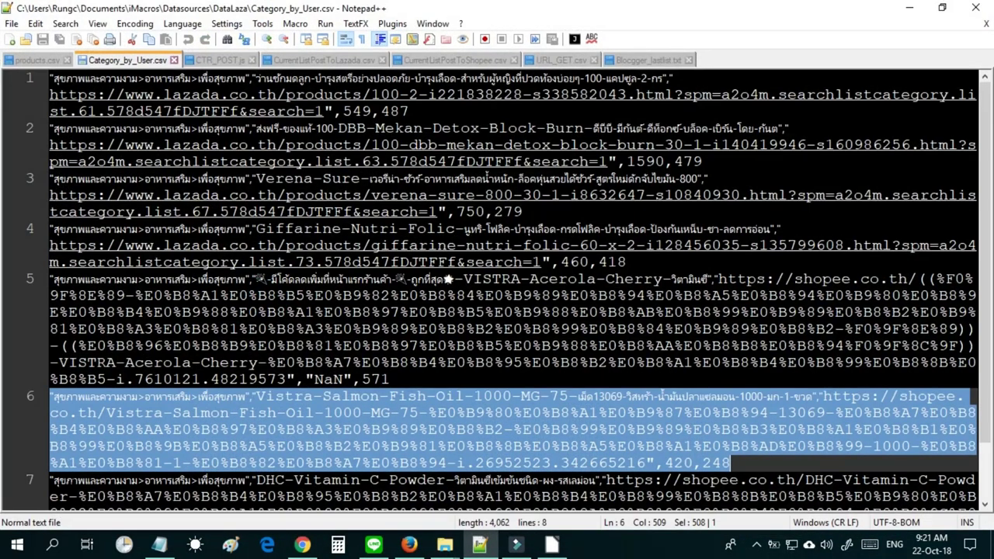
click(84, 458)
drag(52, 480, 315, 497)
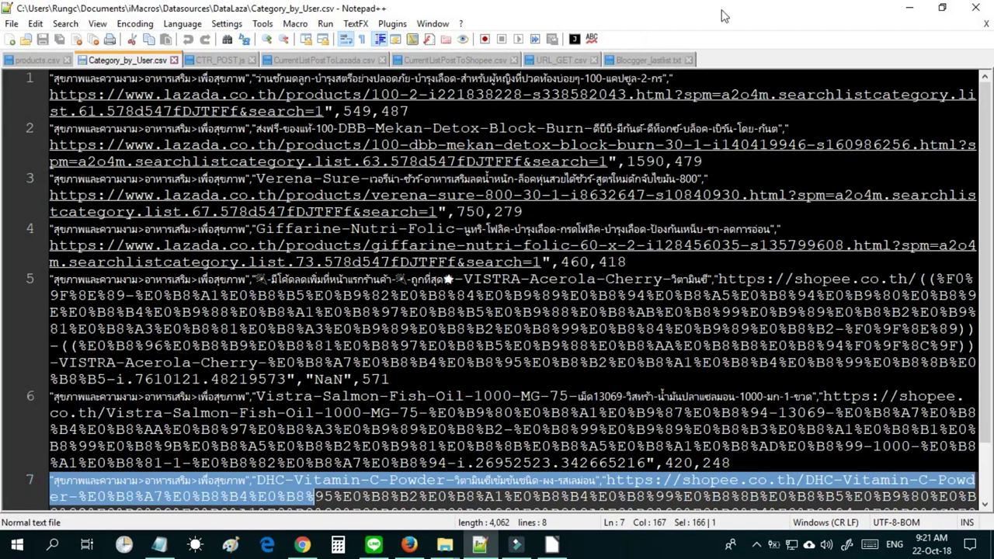
click(913, 19)
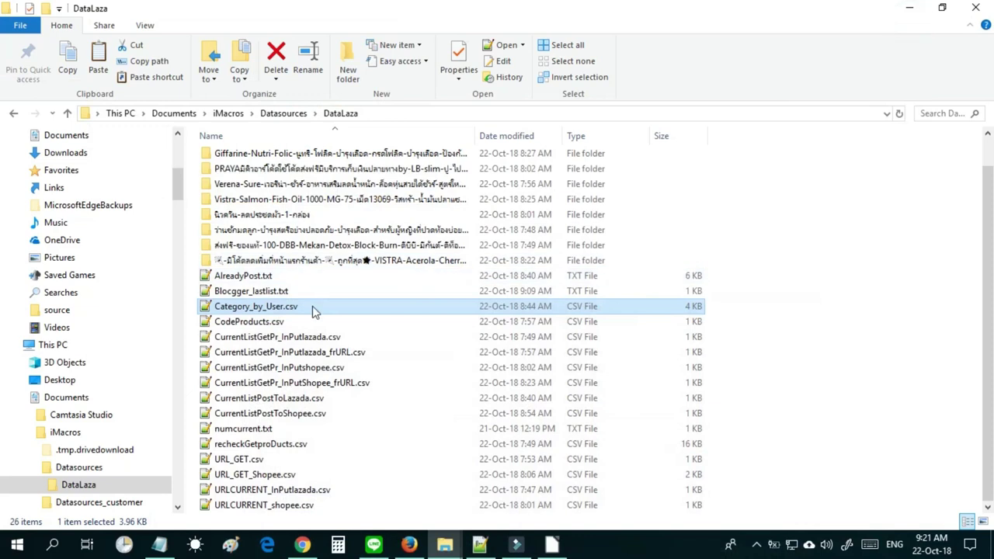
Replace the 7 in Blocgger_lastlist.txt with 1, save, and close the file.
click(260, 292)
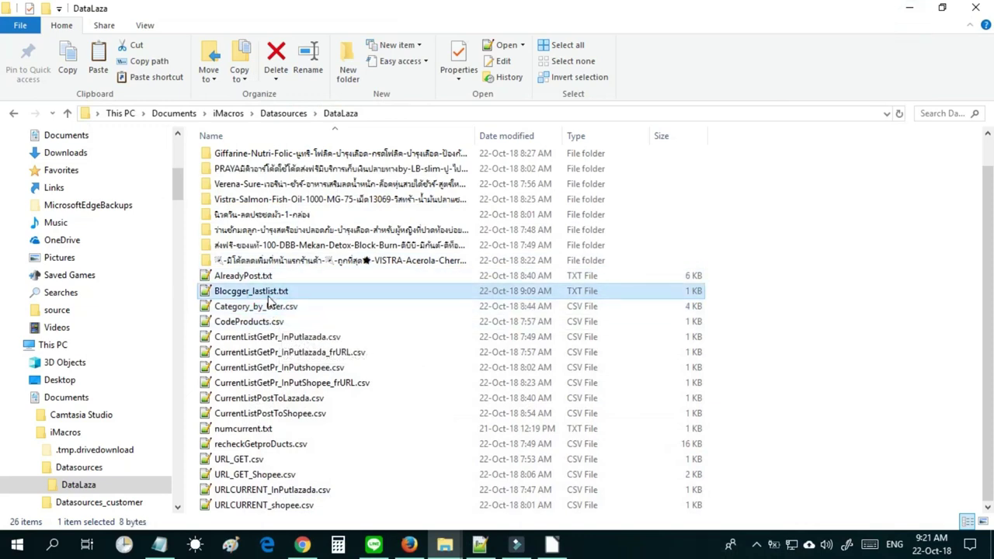
double_click(268, 297)
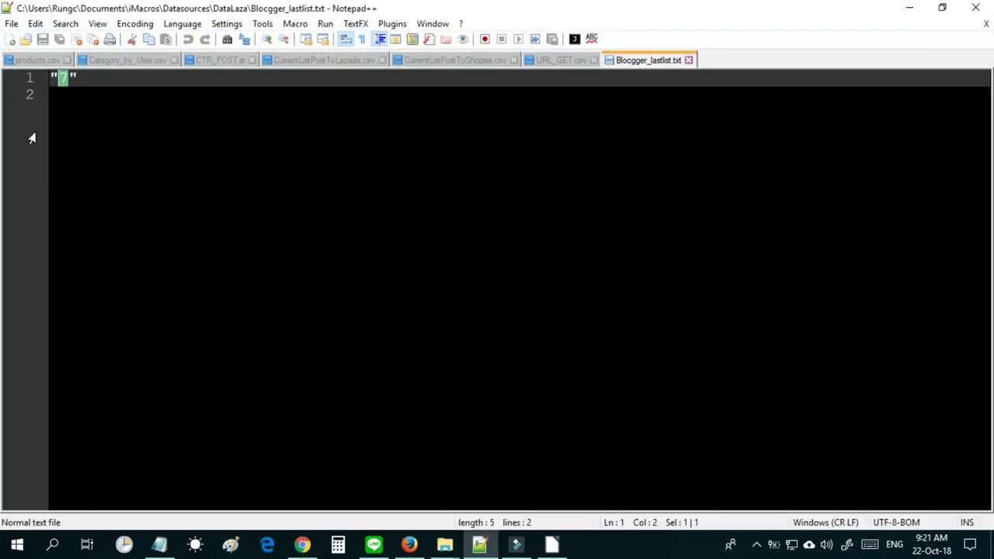
text(1)
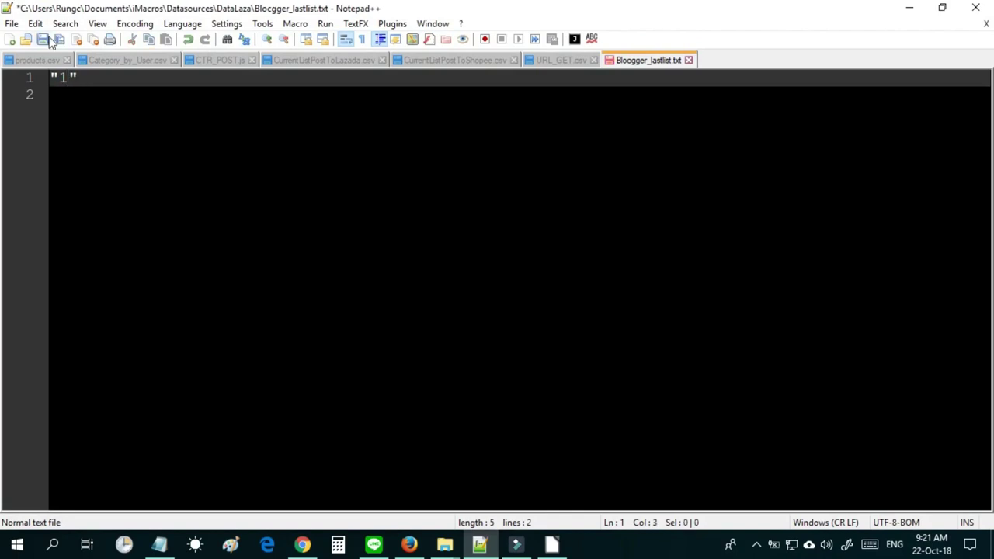
click(43, 38)
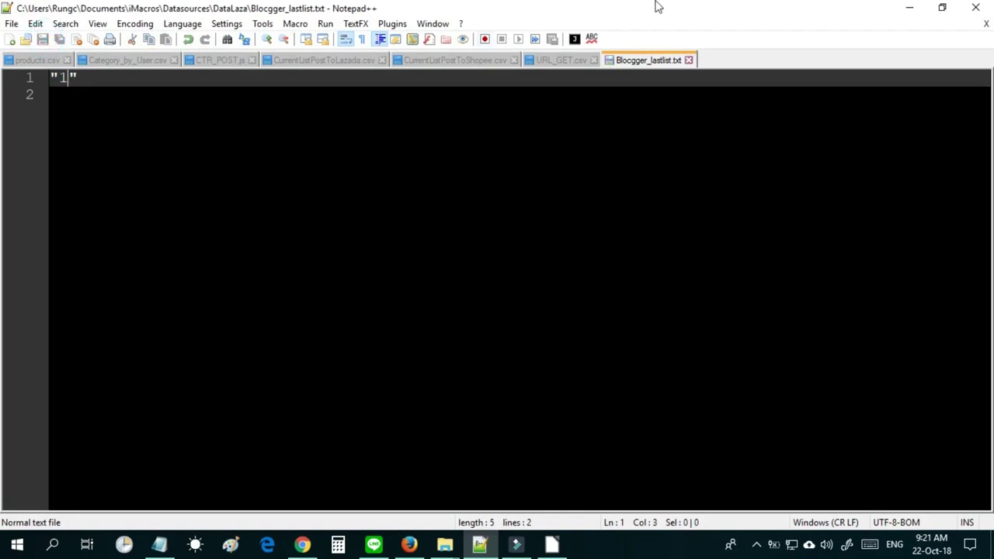
click(689, 60)
click(901, 7)
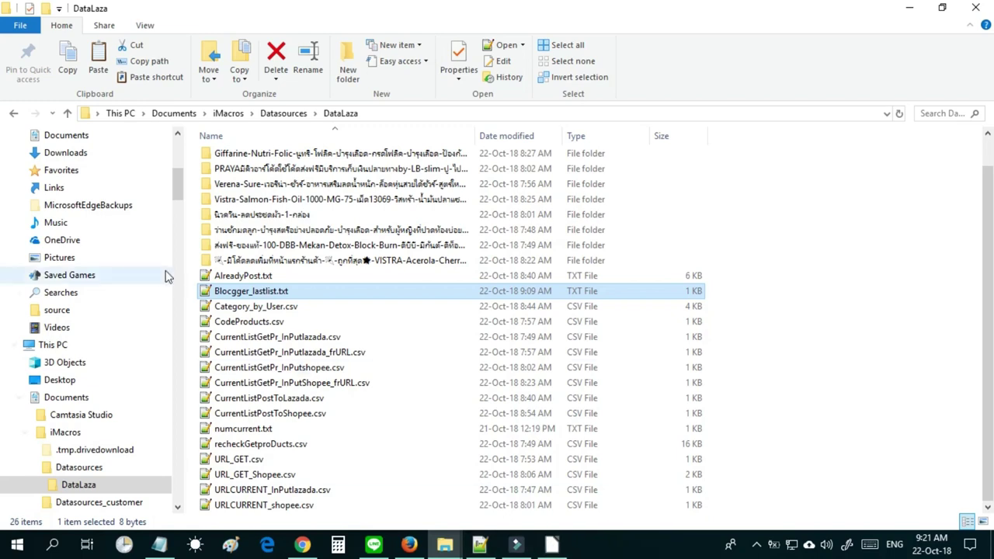
click(242, 306)
right_click(249, 309)
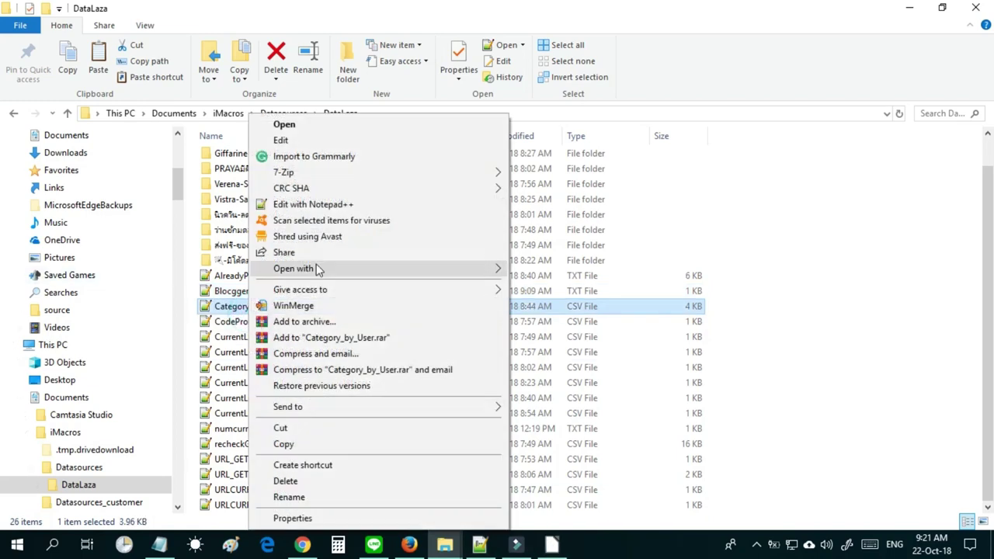
mouse_move(317, 268)
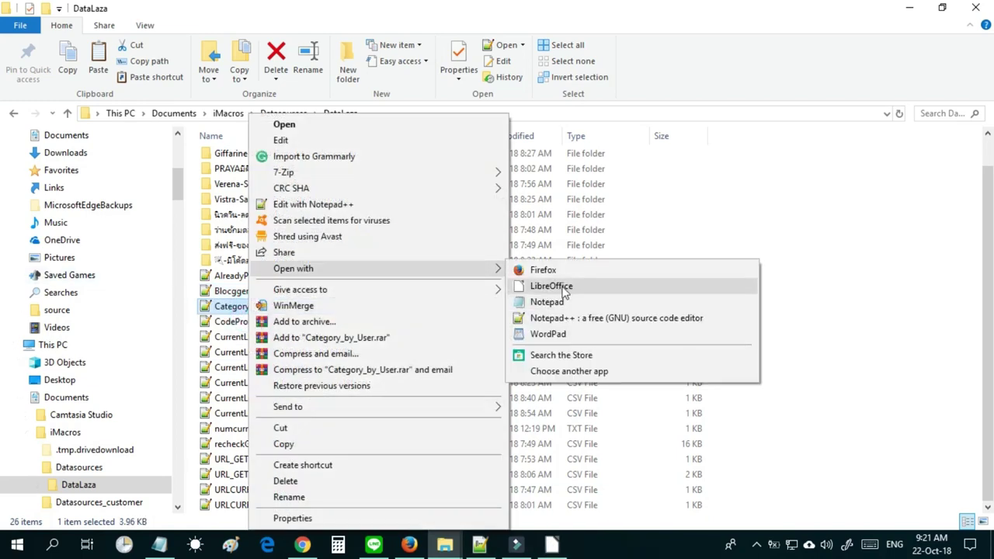
click(802, 290)
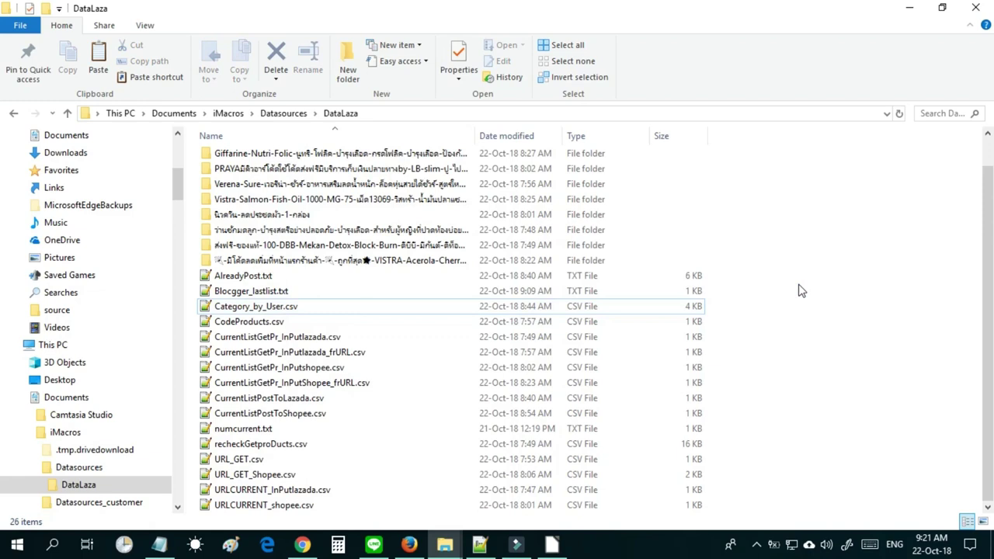
Bring Firefox's Blogger All posts page forward and collapse the Lazada folder in iMacros.
click(412, 546)
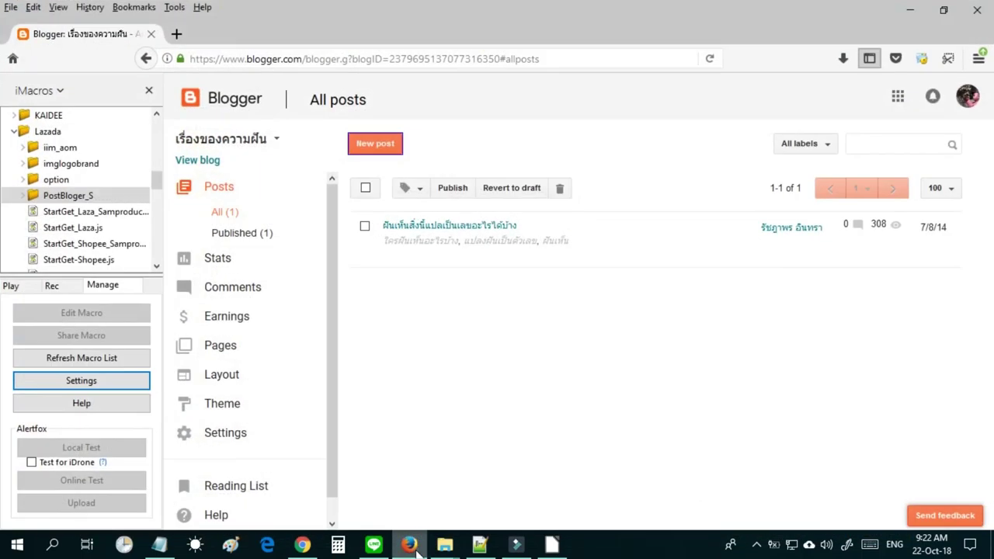
click(17, 134)
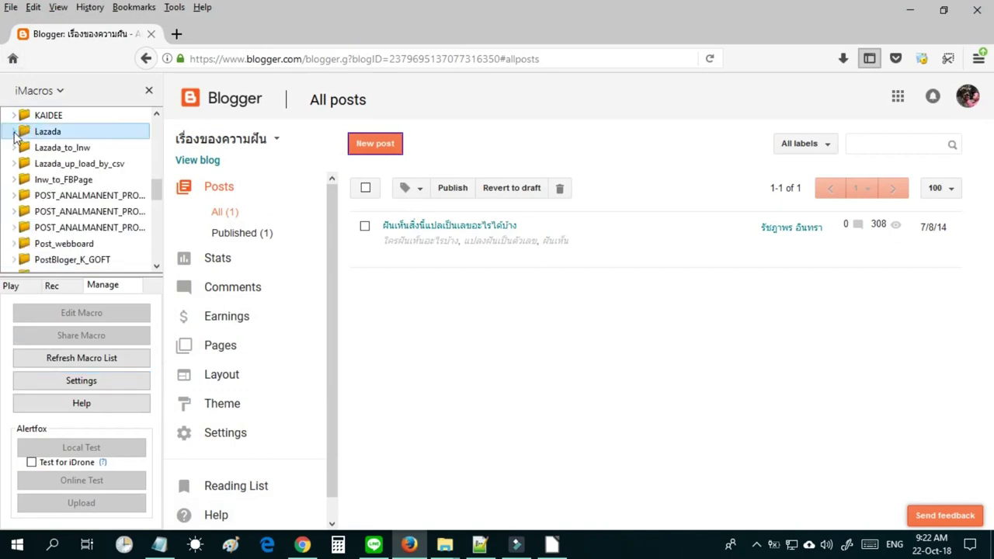